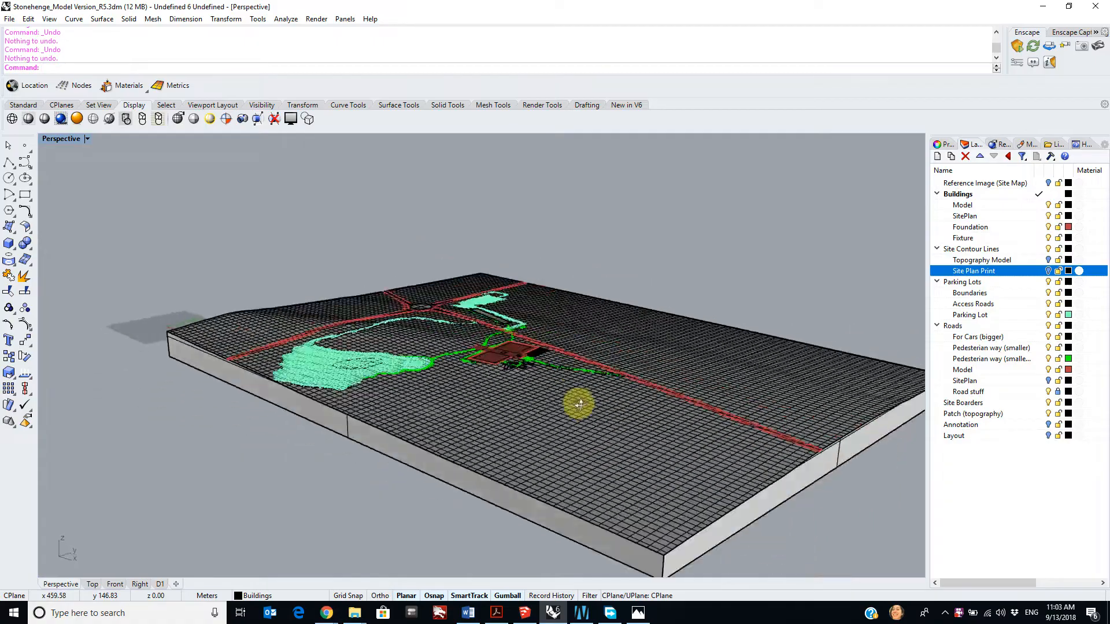
scroll(534, 363, "up", 6)
scroll(542, 367, "down", 10)
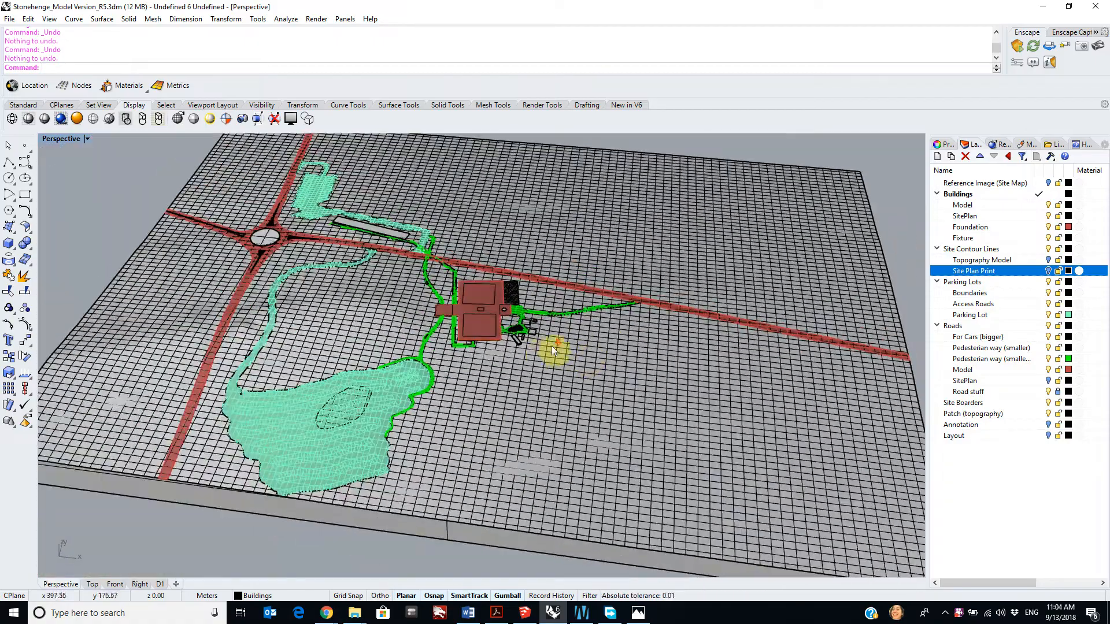
scroll(552, 345, "down", 4)
right_click_drag(574, 366, 538, 388)
scroll(509, 375, "up", 6)
scroll(528, 363, "down", 10)
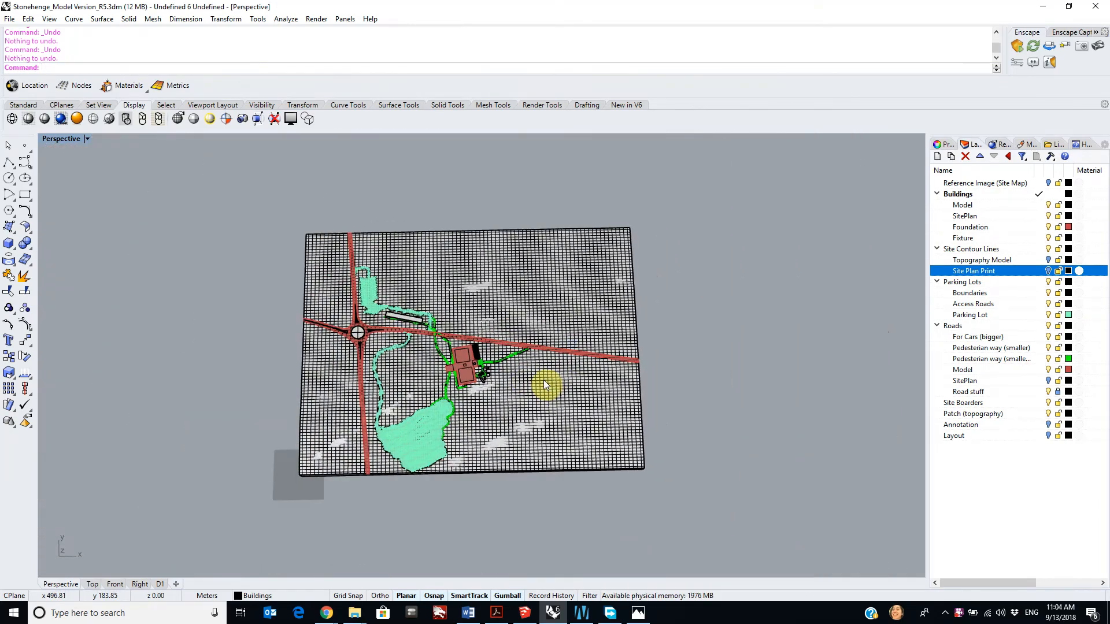
Step: Start the Picture command and load 02-StoneHengeGroundFloorPlan.jpg as the image
type("tre")
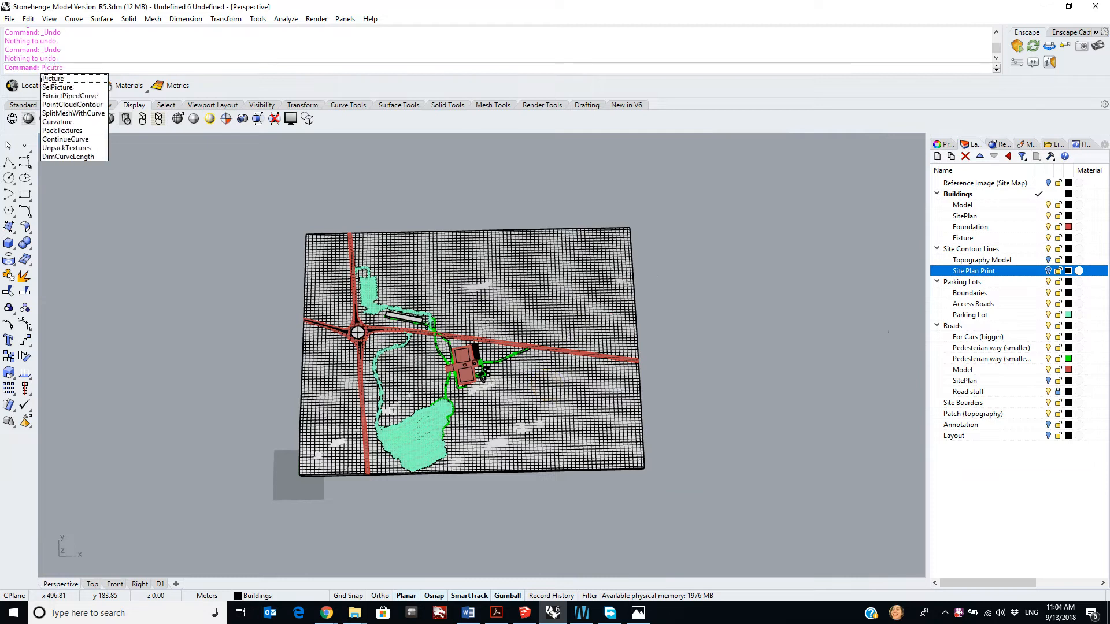
key("Return")
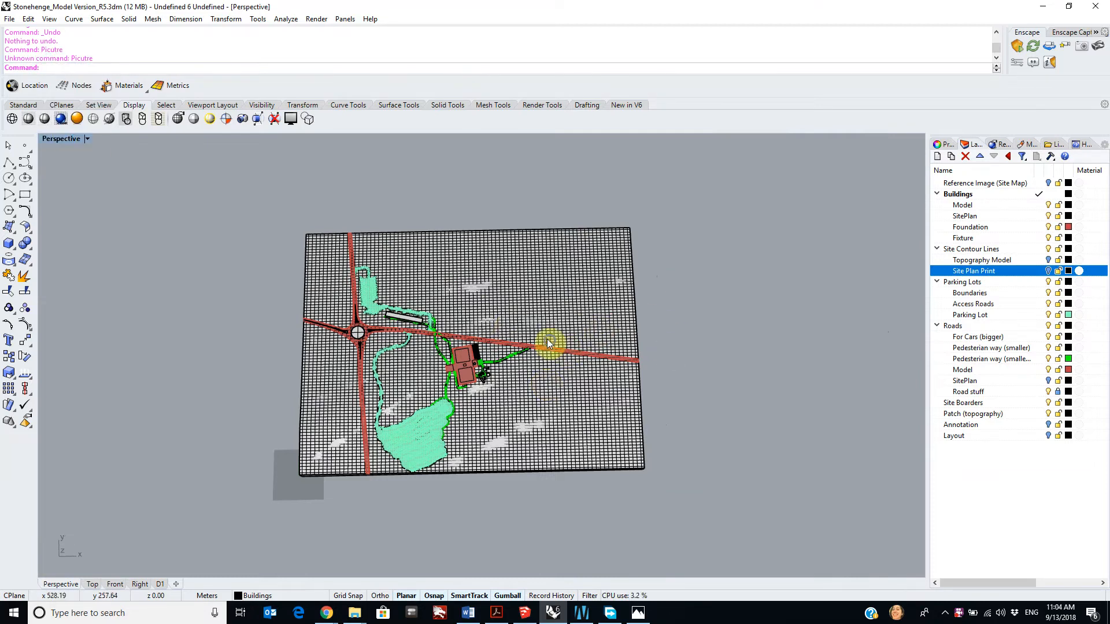
right_click_drag(564, 351, 524, 320)
type("Picture")
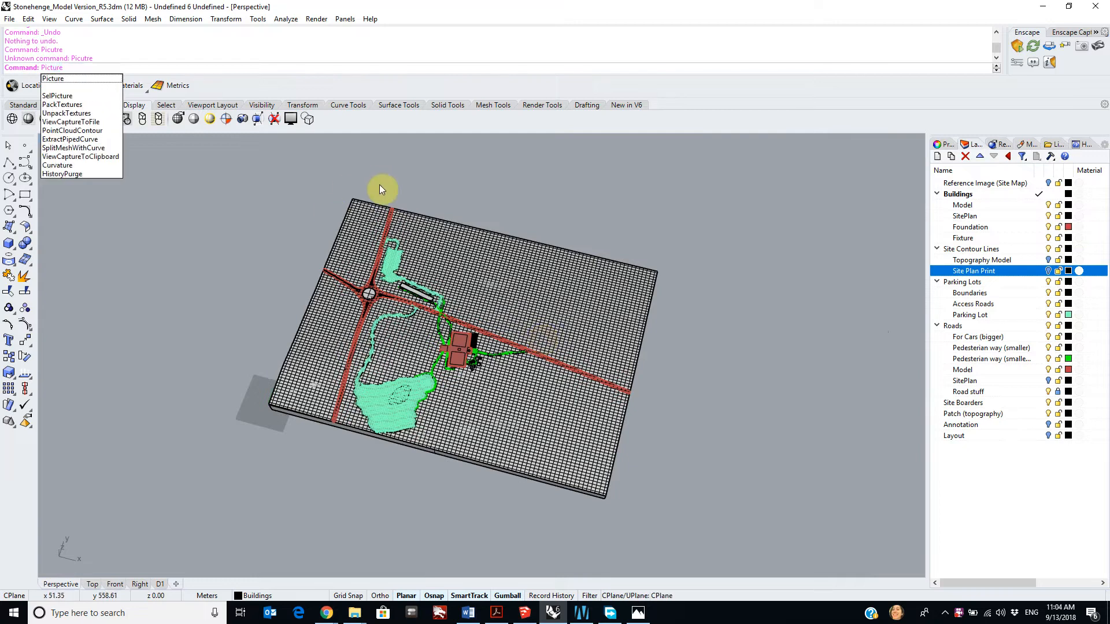
left_click(69, 80)
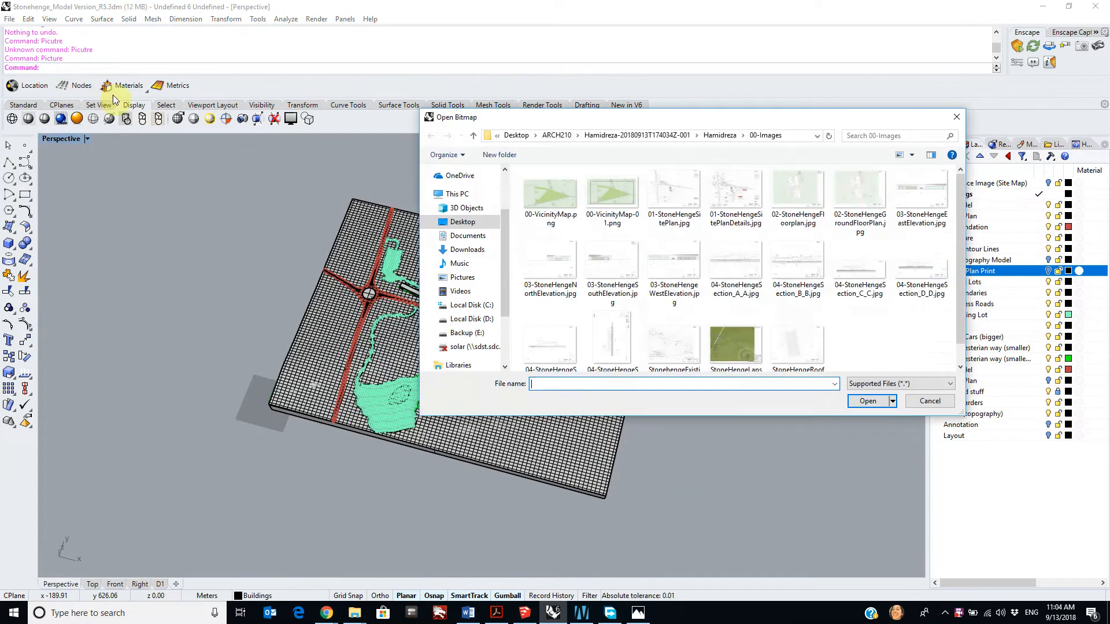
left_click(854, 199)
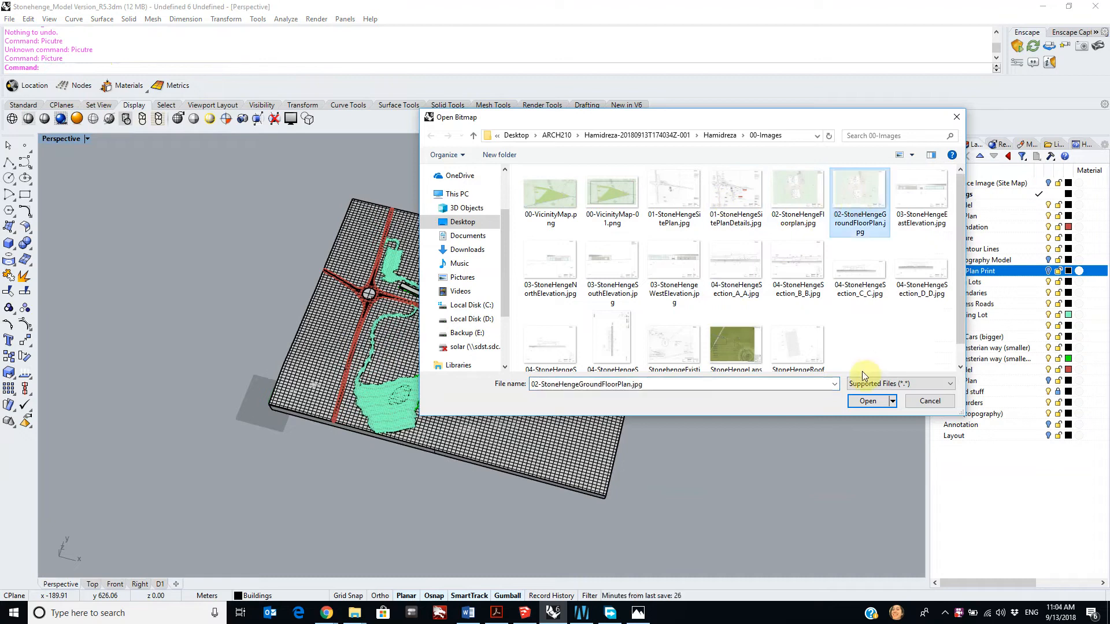
left_click(873, 401)
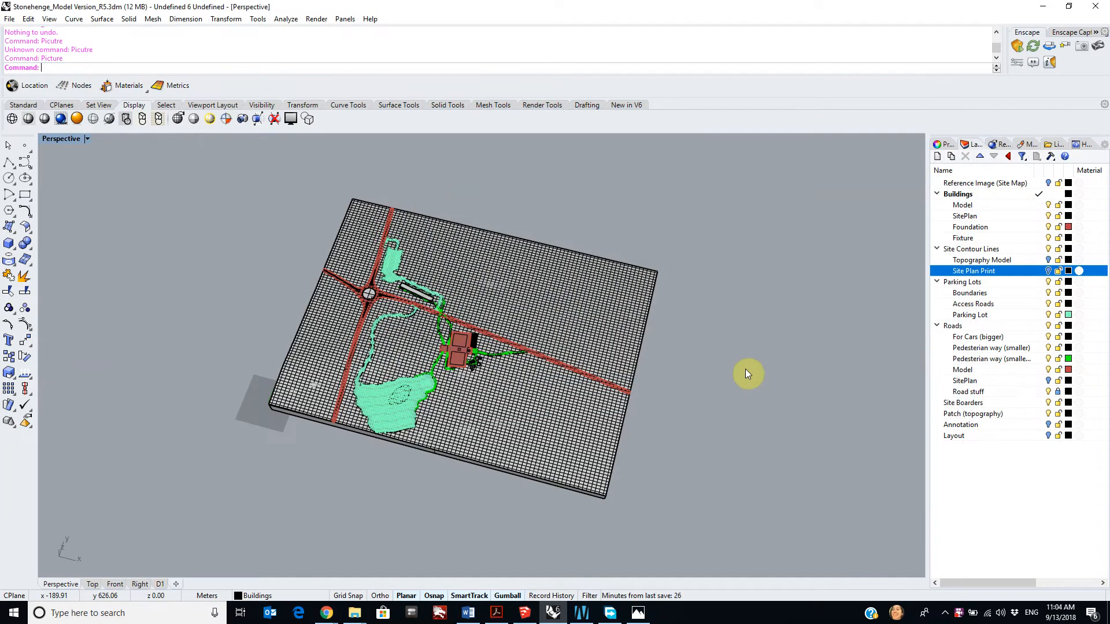
Step: Place the ground floor plan picture flat beside the site model, roughly twice the model's width
scroll(656, 370, "down", 3)
left_click(684, 479)
scroll(833, 378, "down", 3)
right_click_drag(752, 345, 565, 272, "shift")
scroll(639, 255, "up", 3)
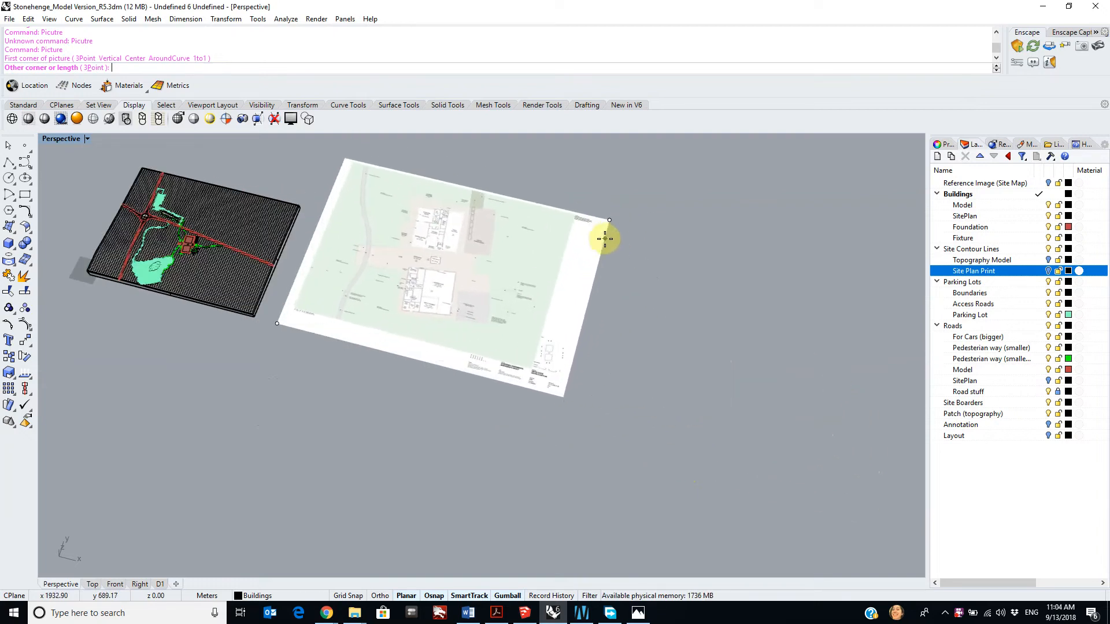
left_click(605, 238)
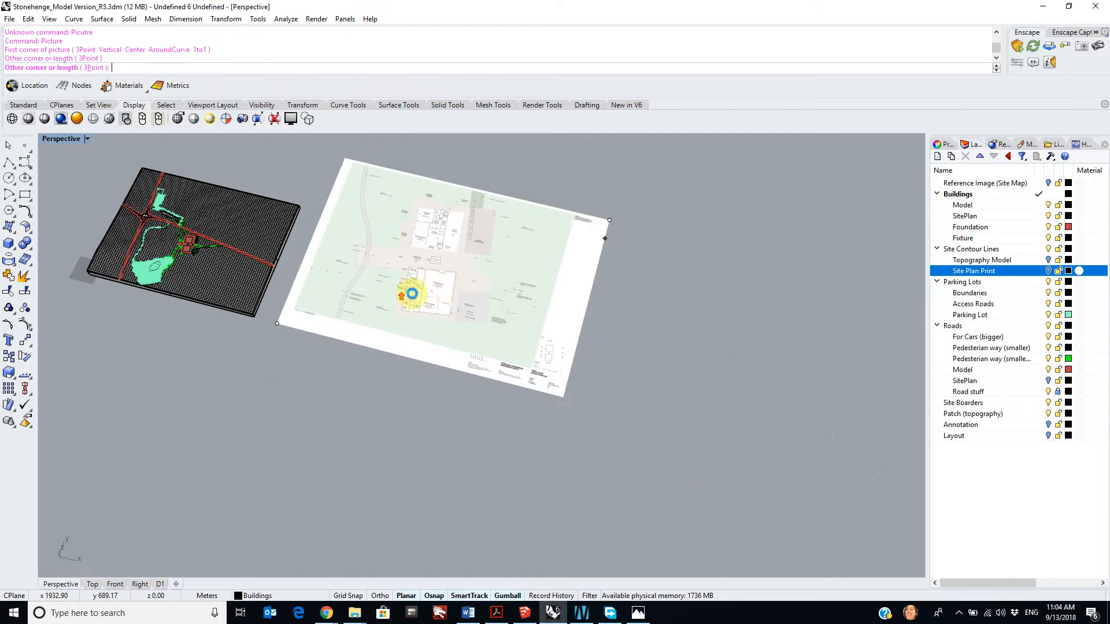
left_click(391, 293)
Step: Assign the floor plan picture to the Reference Image (Site Map) layer
scroll(483, 292, "up", 3)
right_click_drag(483, 291, 622, 355)
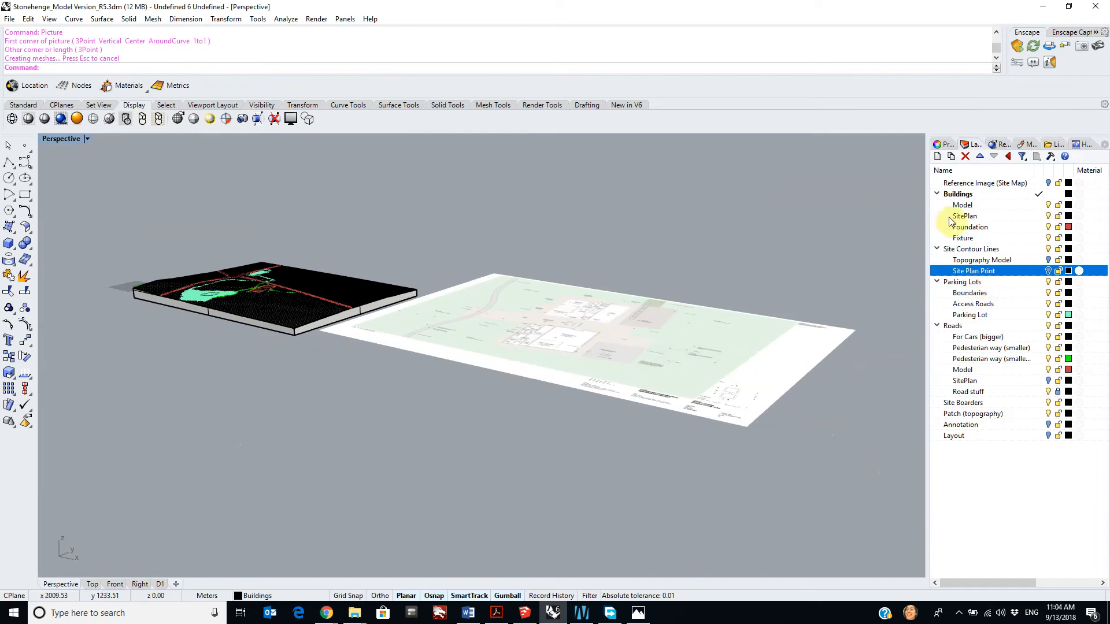
left_click(703, 328)
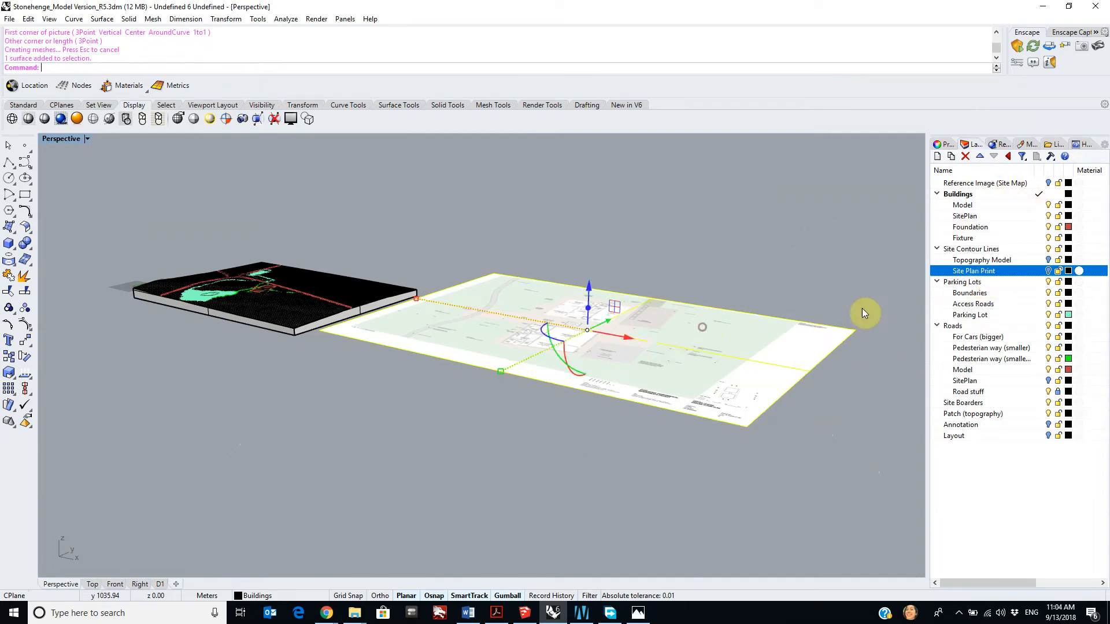
right_click(1006, 184)
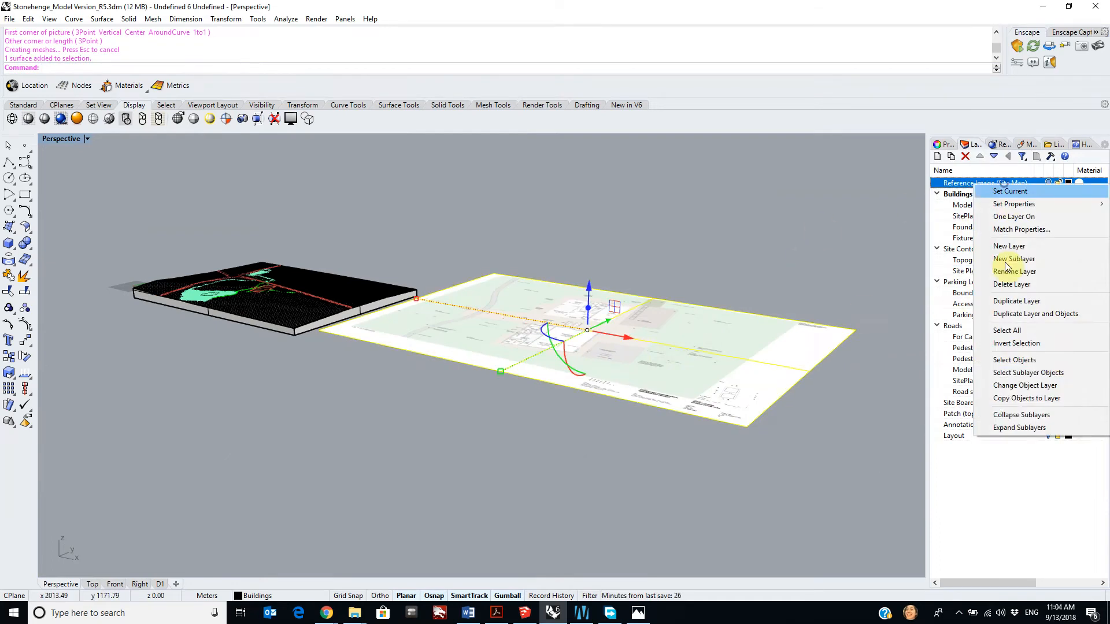
left_click(1018, 386)
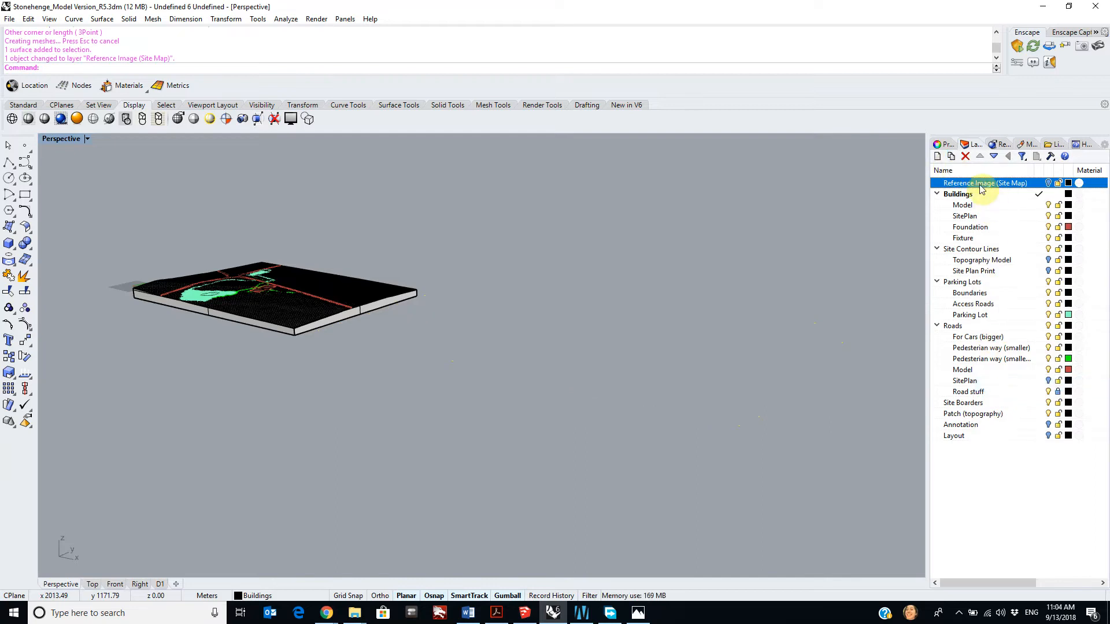
Step: Create two sublayers named FloorPlan and Topo under the Reference Image (Site Map) layer
left_click(951, 157)
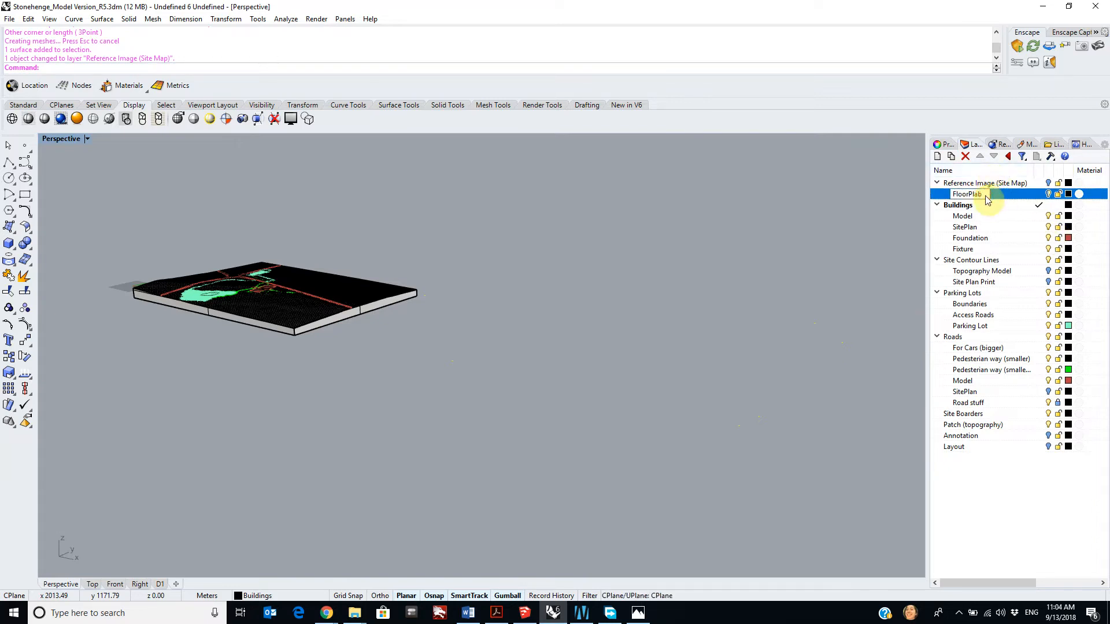
left_click(969, 184)
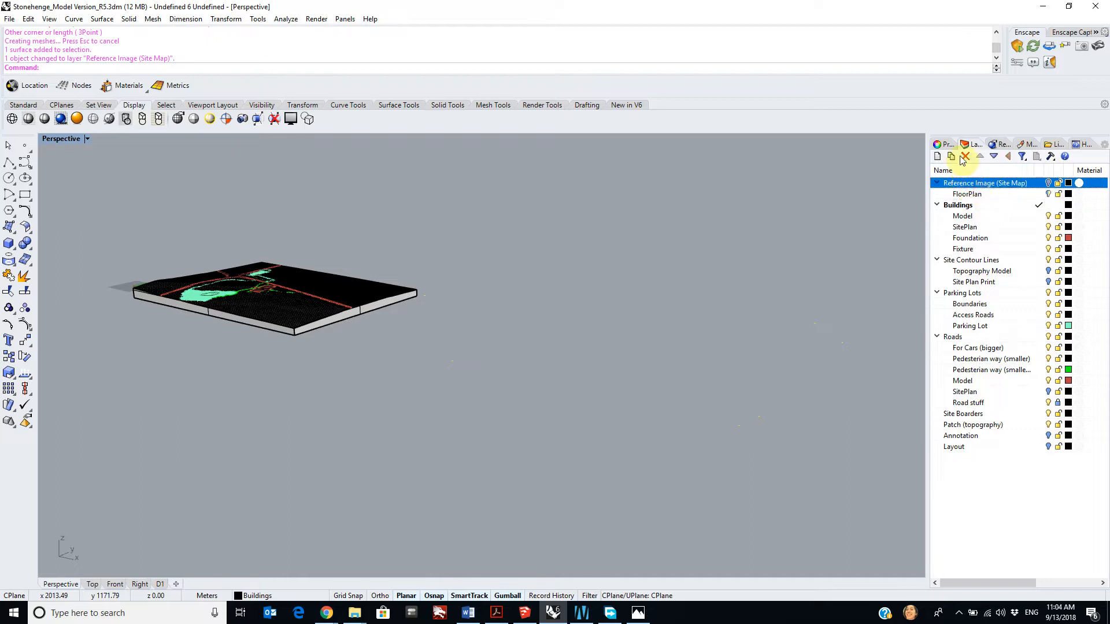
left_click(951, 157)
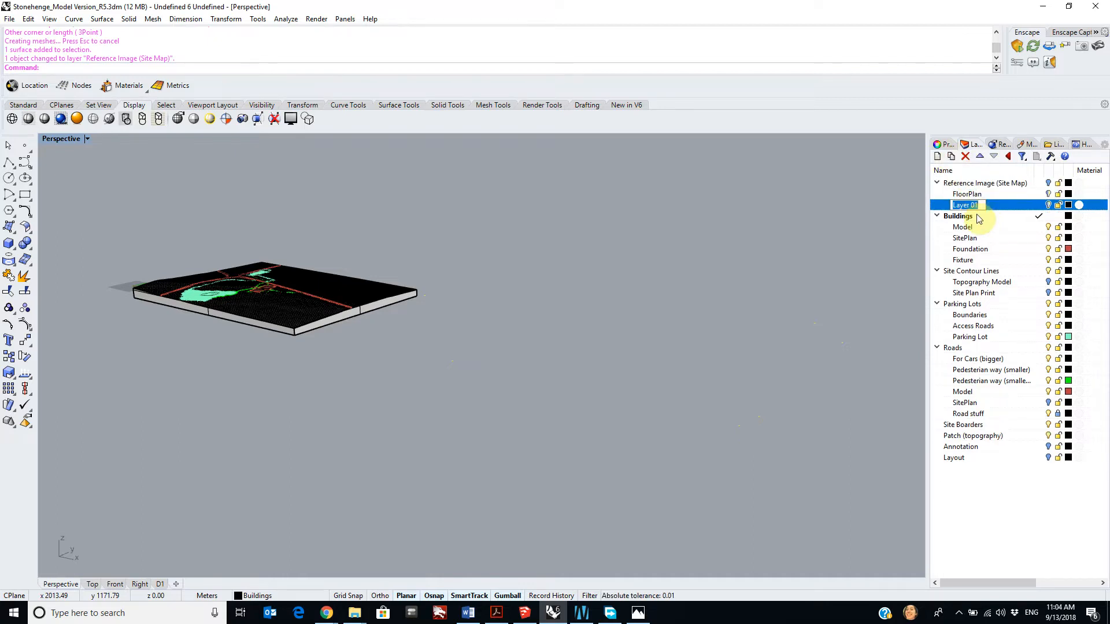
type("Topo")
Step: Show the Reference Image (Site Map) layer, assign the contour map picture to the Topo sublayer and hide Topo
left_click(1049, 183)
left_click(379, 261)
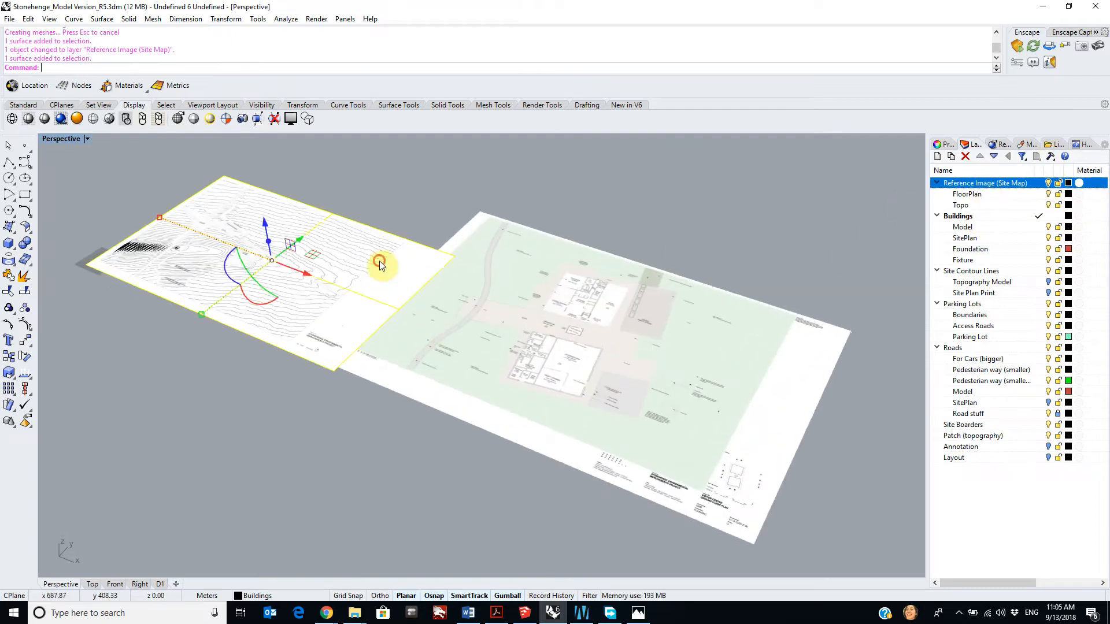
right_click(969, 207)
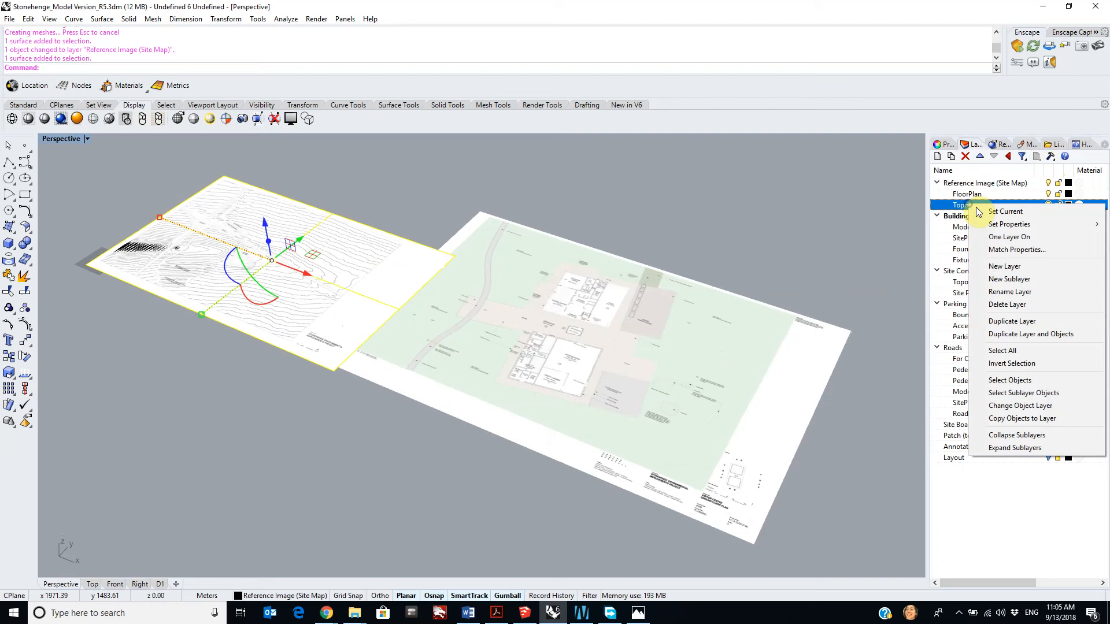
left_click(1039, 407)
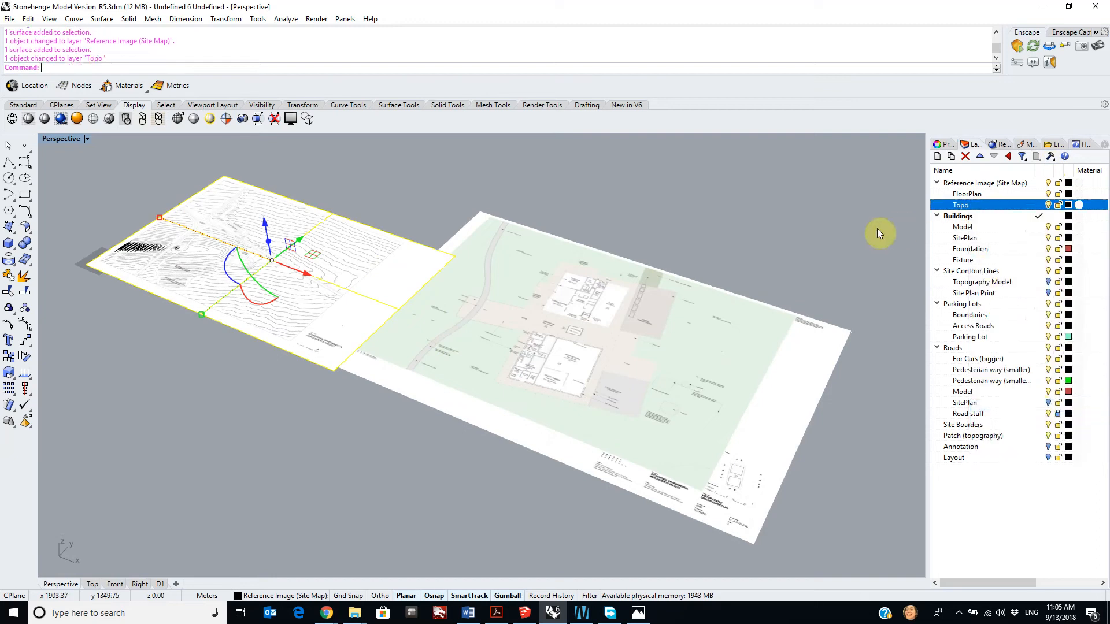
left_click(1048, 204)
Step: Assign the floor plan picture to the FloorPlan sublayer
left_click(739, 345)
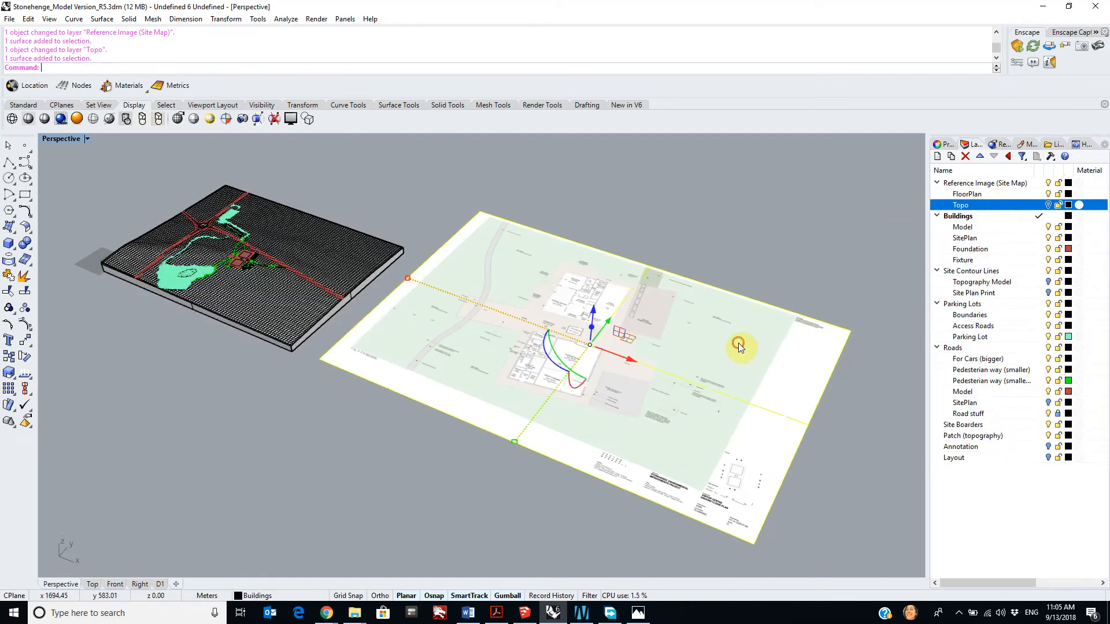
right_click(1000, 194)
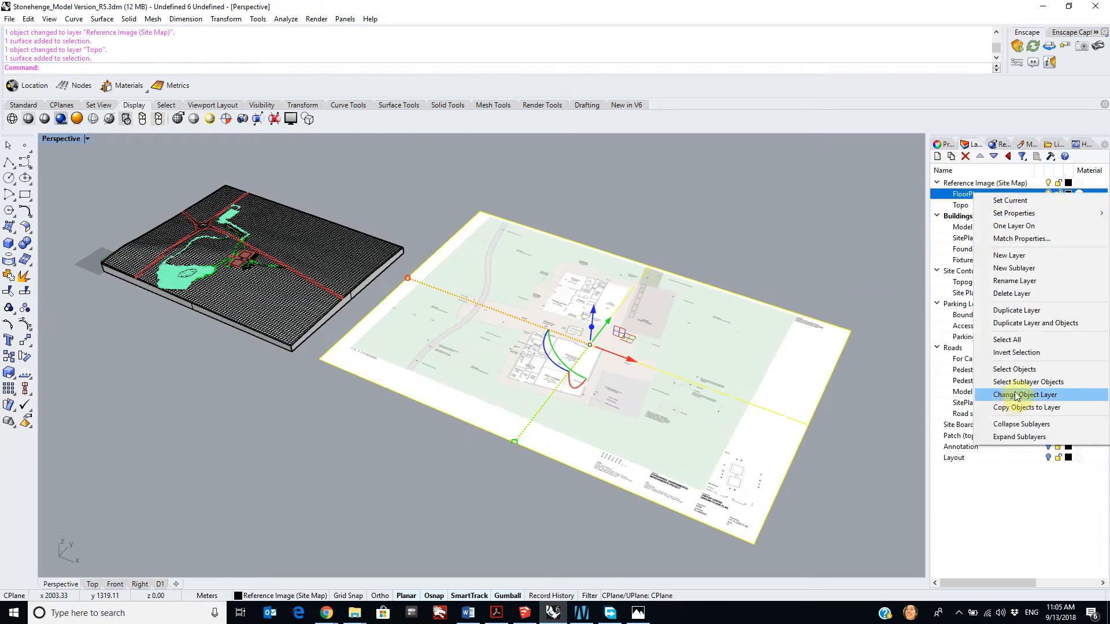
left_click(1014, 393)
Step: In the top view, move the floor plan picture by the upper building's outer corner onto the matching corner of the modelled building
right_click_drag(520, 289, 698, 282)
scroll(698, 282, "down", 3)
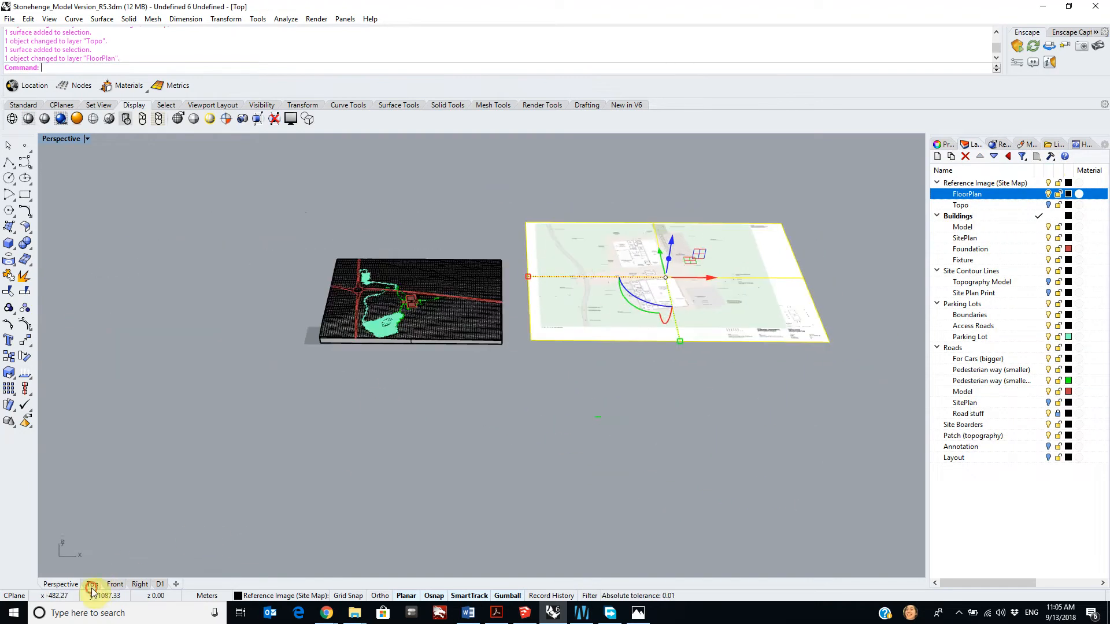
left_click(91, 585)
scroll(630, 399, "down", 5)
scroll(827, 334, "up", 3)
type("m")
key("Return")
scroll(659, 382, "up", 2)
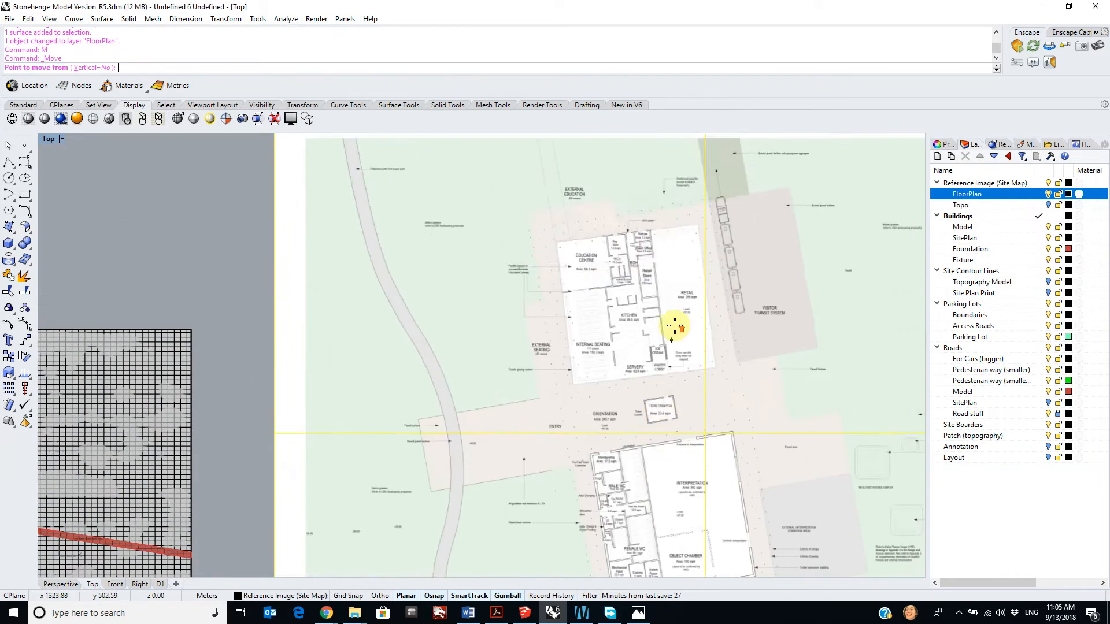
scroll(660, 382, "up", 3)
scroll(689, 248, "down", 2)
left_click(619, 156)
scroll(405, 347, "down", 5)
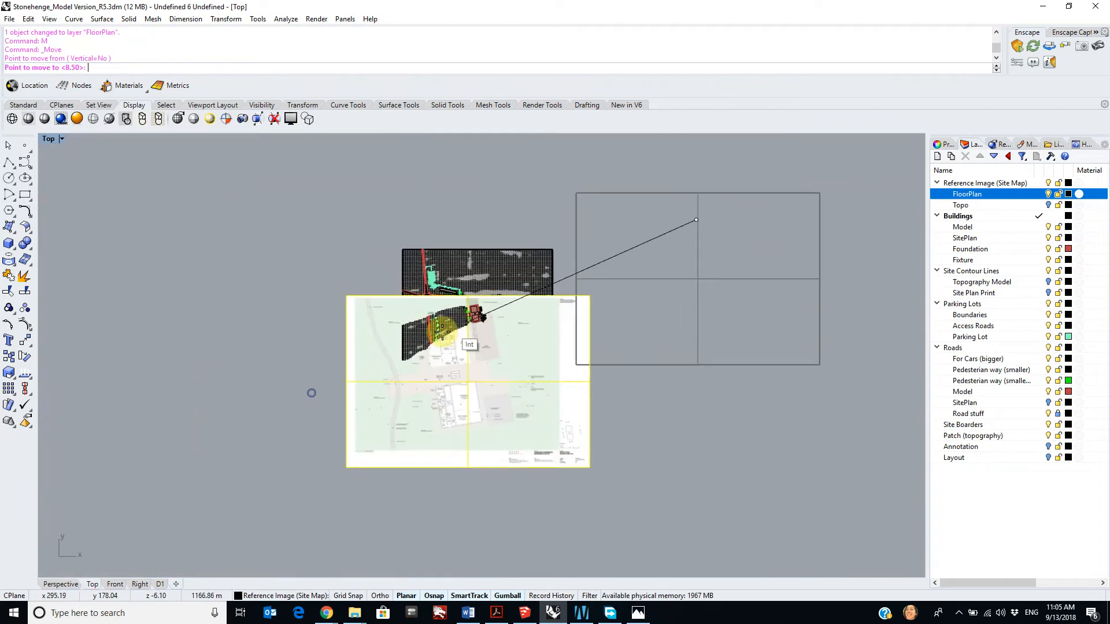
scroll(469, 323, "up", 6)
scroll(551, 279, "down", 6)
left_click(559, 305)
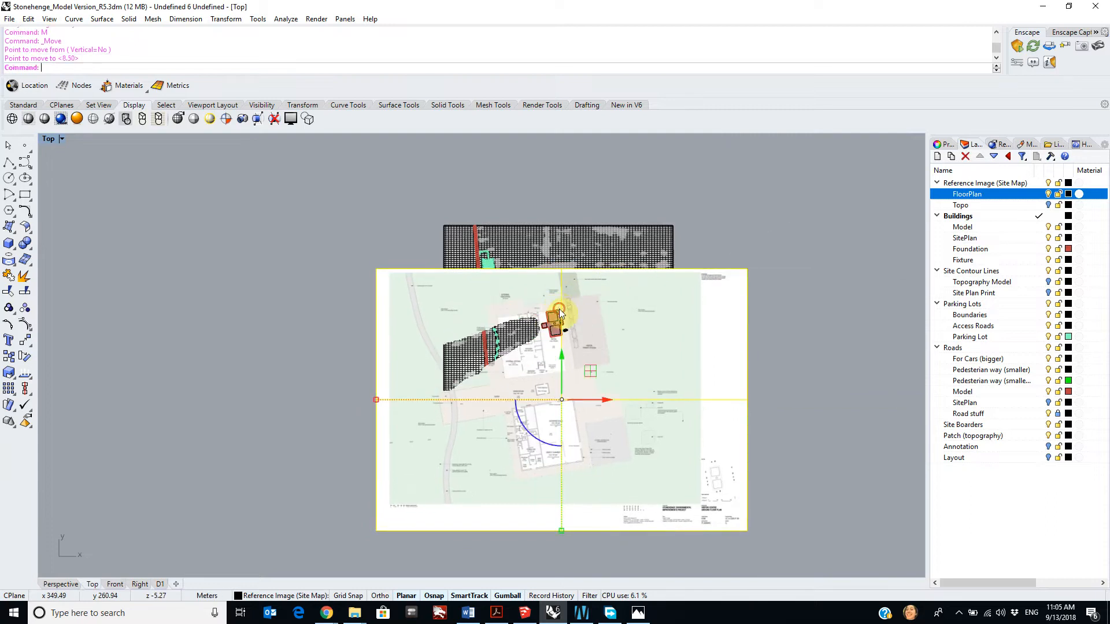
Step: In the perspective view, hide the Site Contour Lines, Parking Lots, Roads, Site Boarders and Patch (topography) layers
left_click(57, 585)
right_click_drag(431, 341, 445, 370)
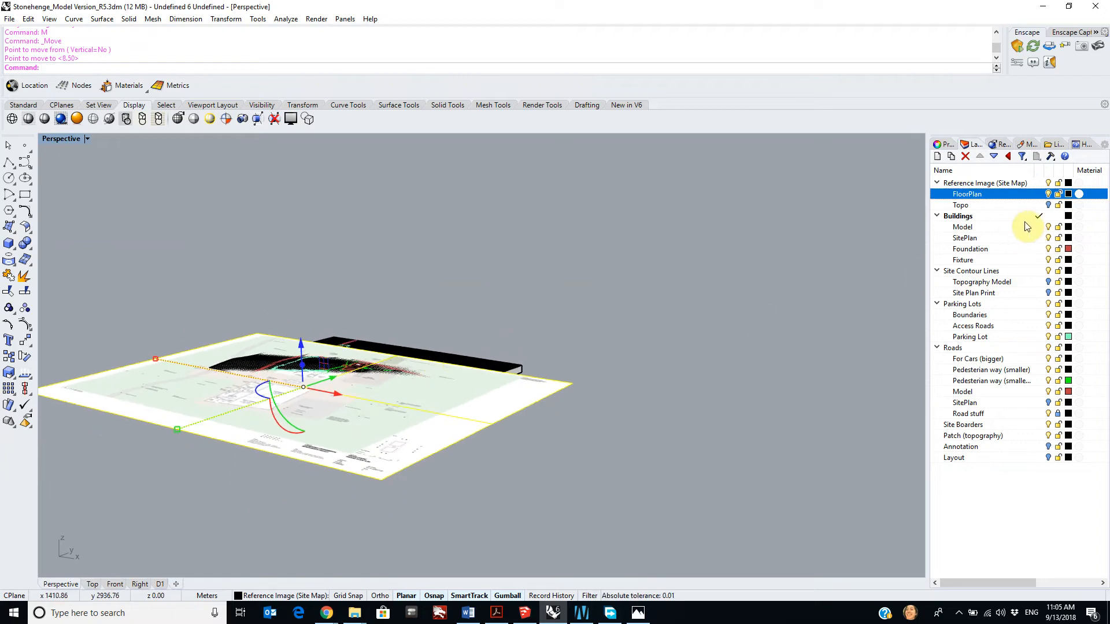
left_click(1051, 272)
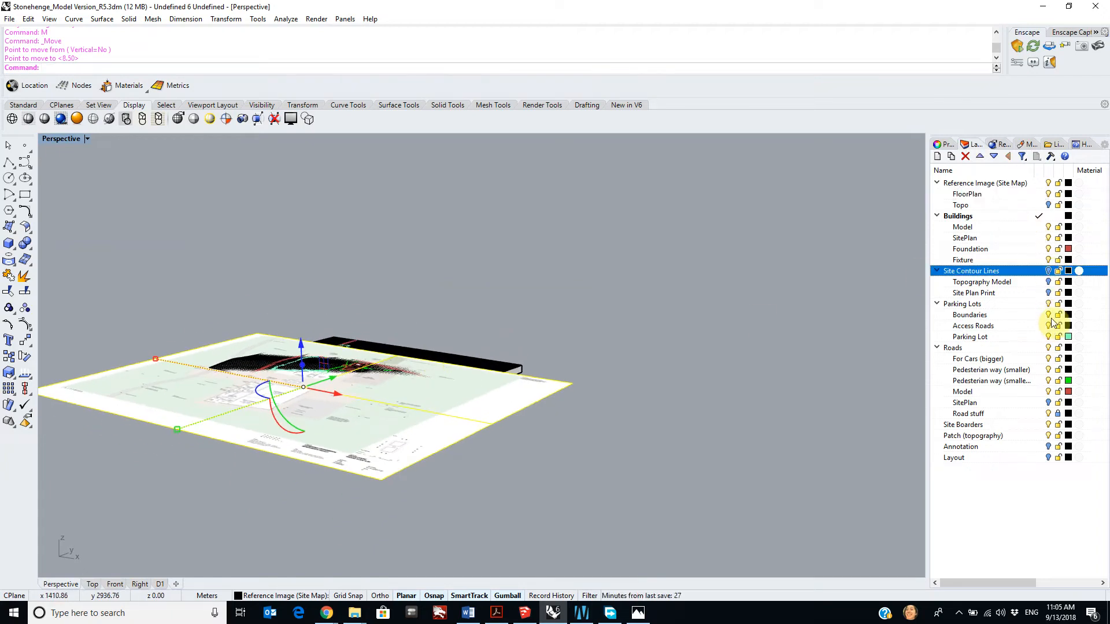
left_click(1050, 307)
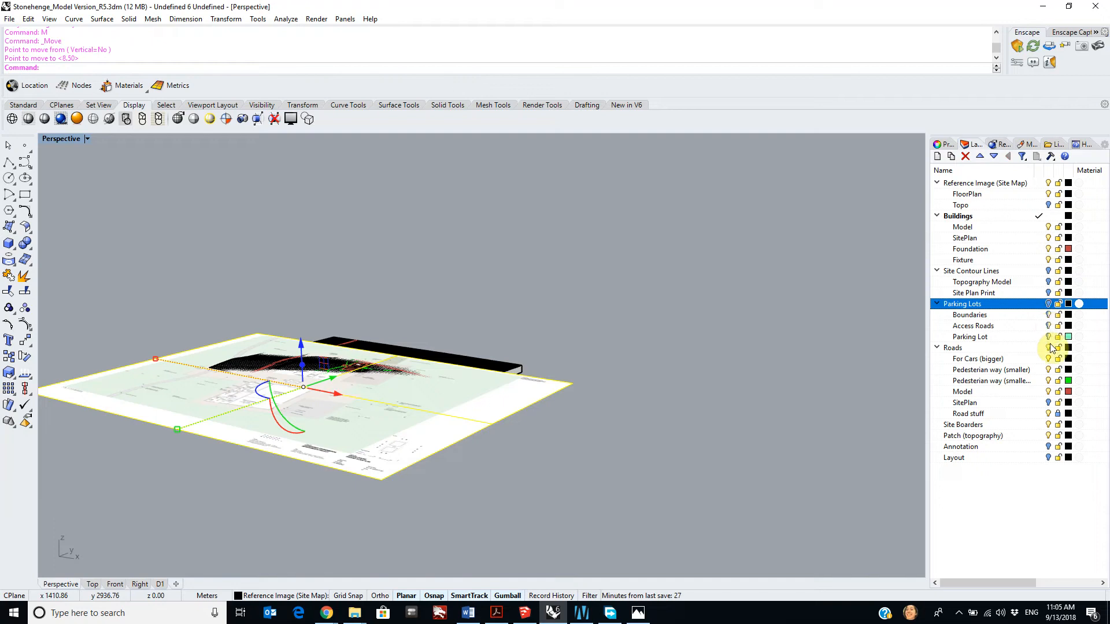
left_click(1051, 347)
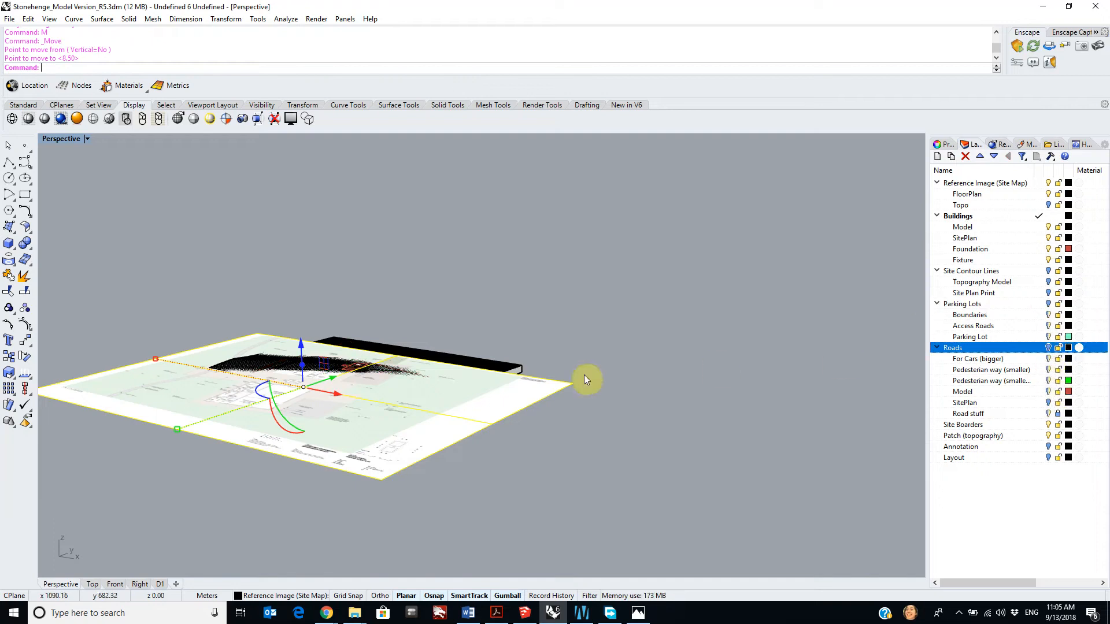
left_click(1050, 427)
left_click(1049, 437)
Step: Examine how the modelled building lines up with the floor plan picture in the perspective and top views
scroll(393, 387, "up", 6)
scroll(393, 388, "down", 5)
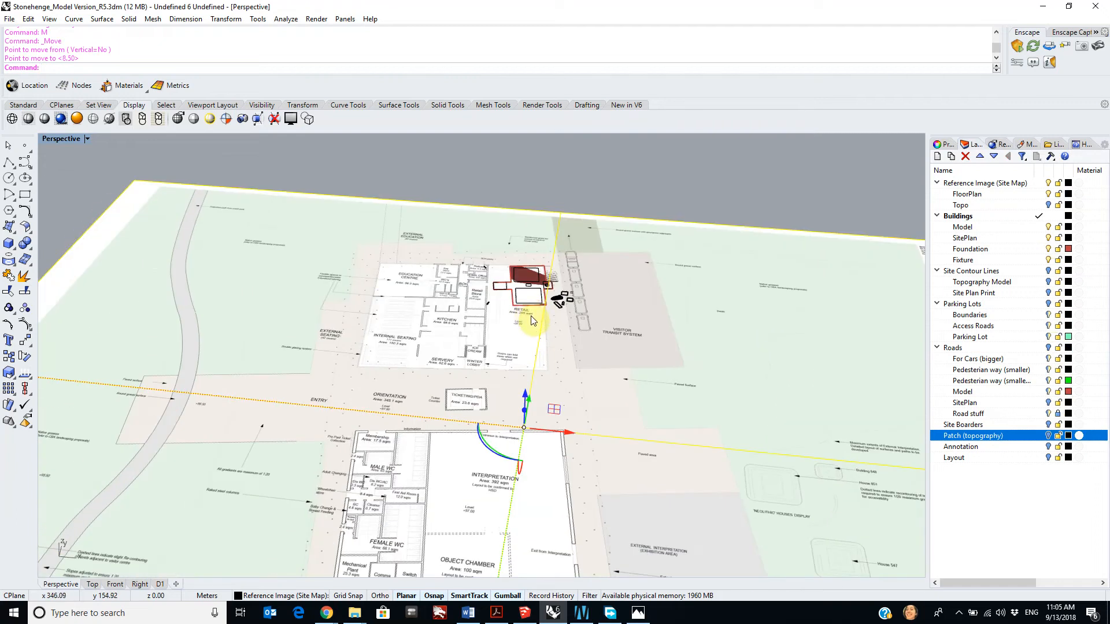
right_click_drag(563, 292, 547, 260)
right_click_drag(435, 306, 565, 396)
left_click(93, 585)
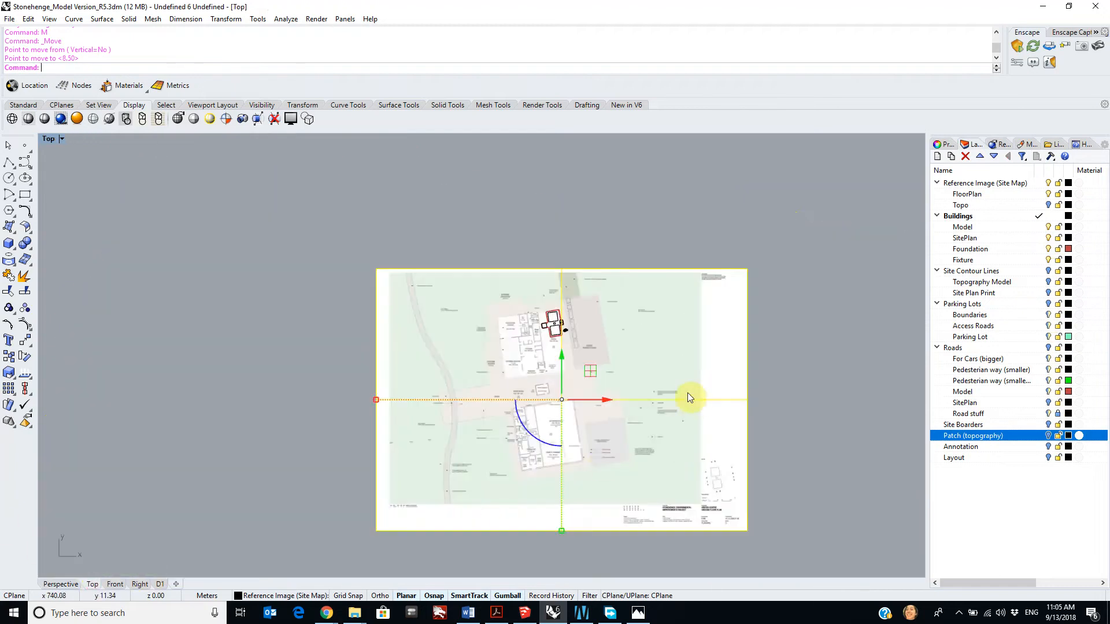
scroll(568, 370, "up", 5)
scroll(585, 209, "down", 1)
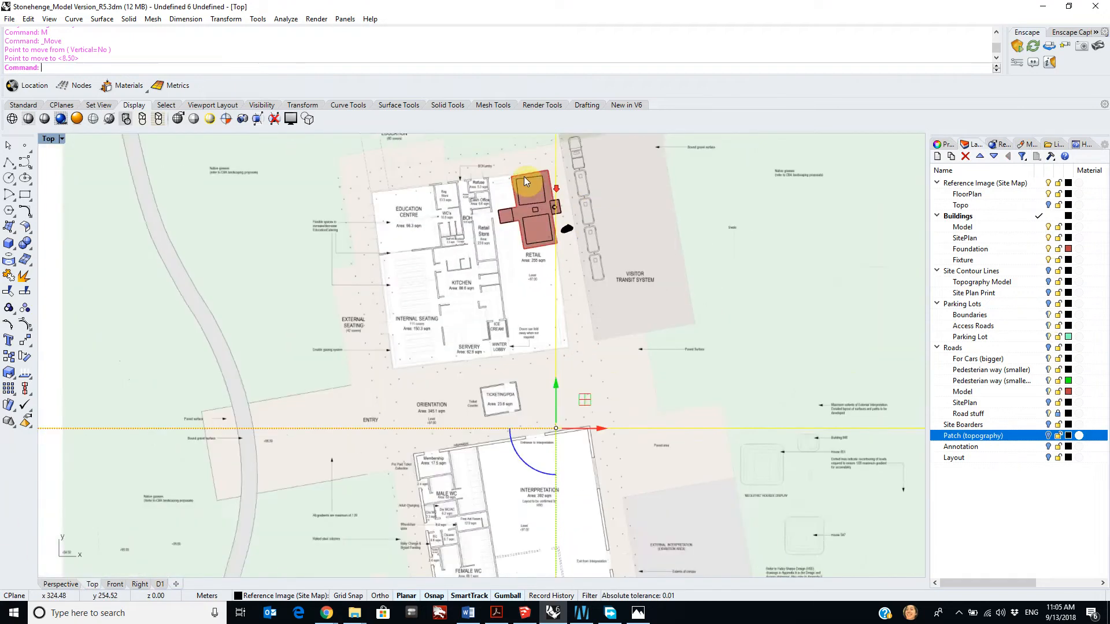
scroll(564, 259, "up", 3)
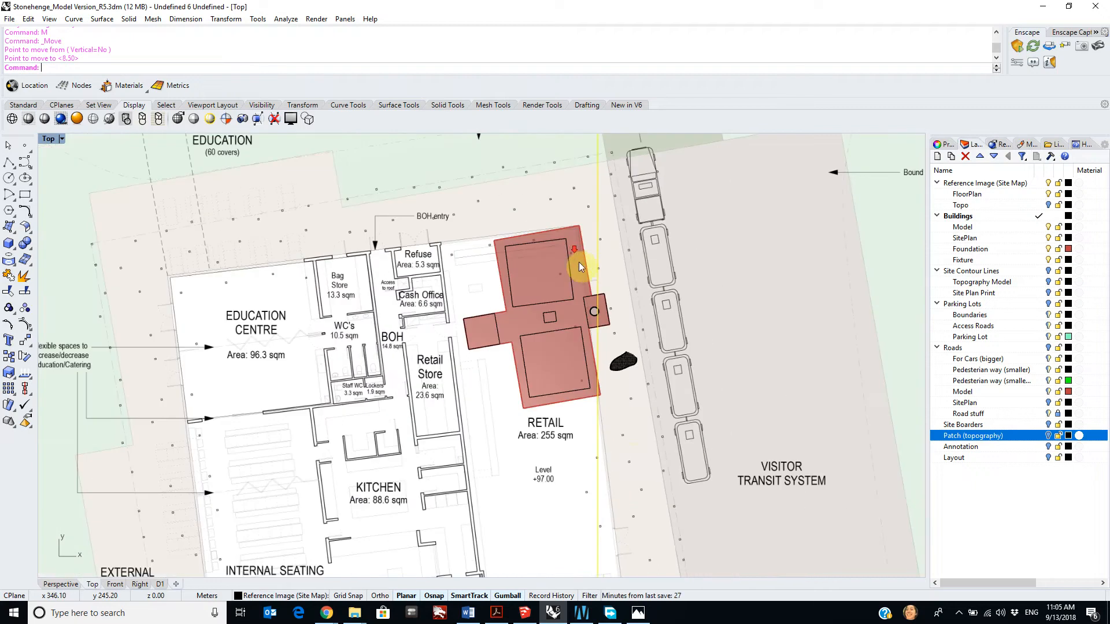
Step: Scale the floor plan picture by reference from the upper building's top-right corner, bringing its top-left corner to the foundation outline's matching corner
type("sc")
key("Return")
scroll(643, 225, "down", 3)
scroll(604, 240, "up", 10)
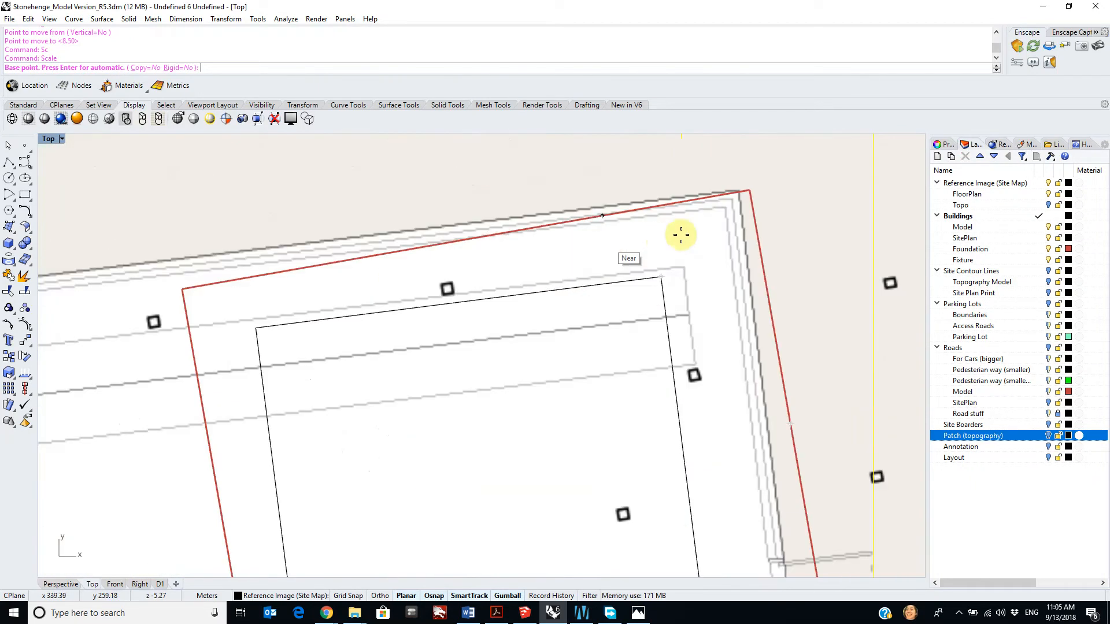
left_click(739, 193)
scroll(550, 272, "down", 5)
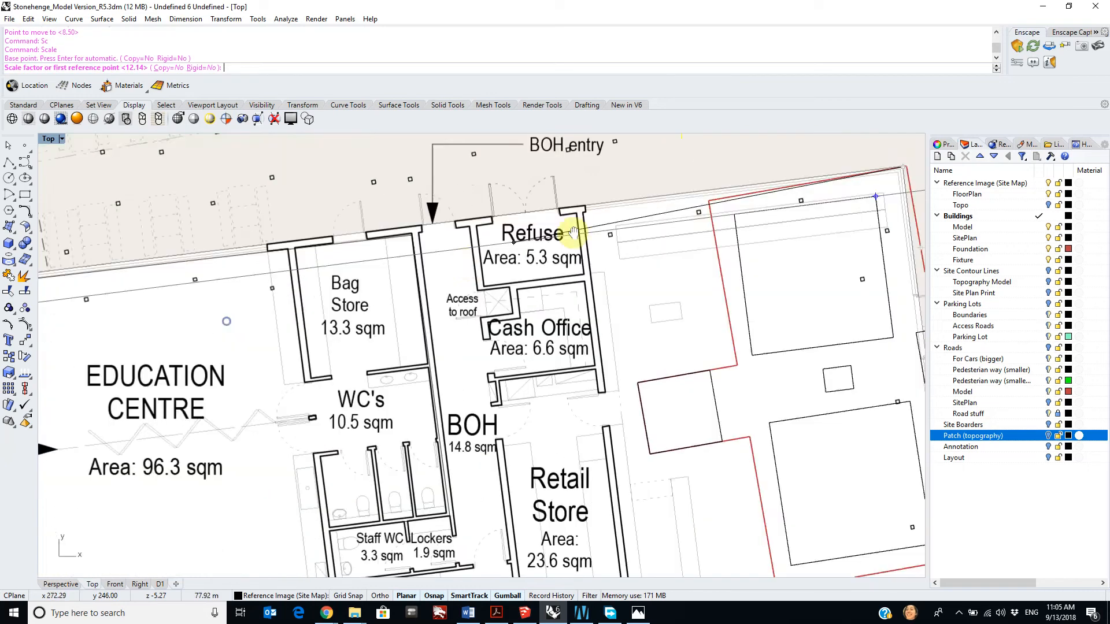
left_click(340, 261)
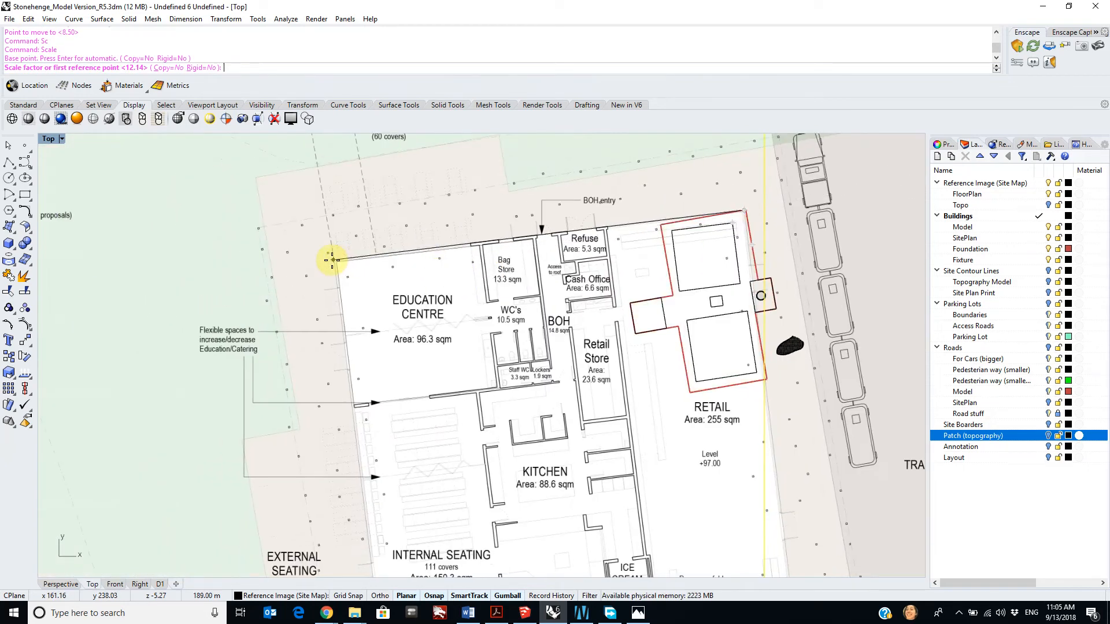
left_click(337, 260)
scroll(597, 223, "down", 5)
scroll(696, 217, "up", 4)
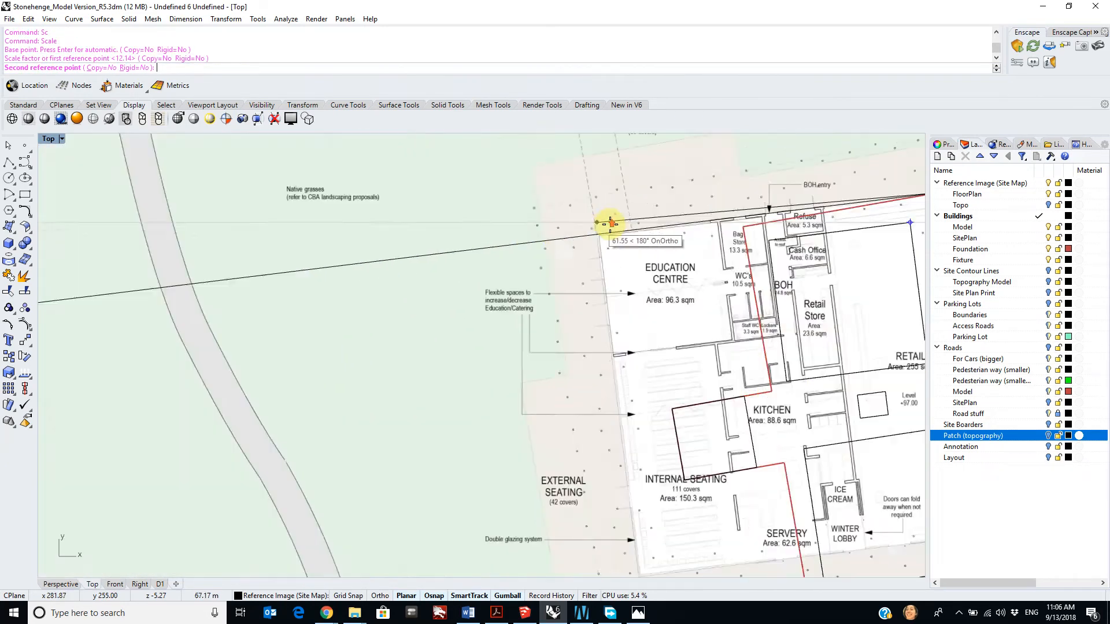
right_click_drag(696, 218, 446, 216)
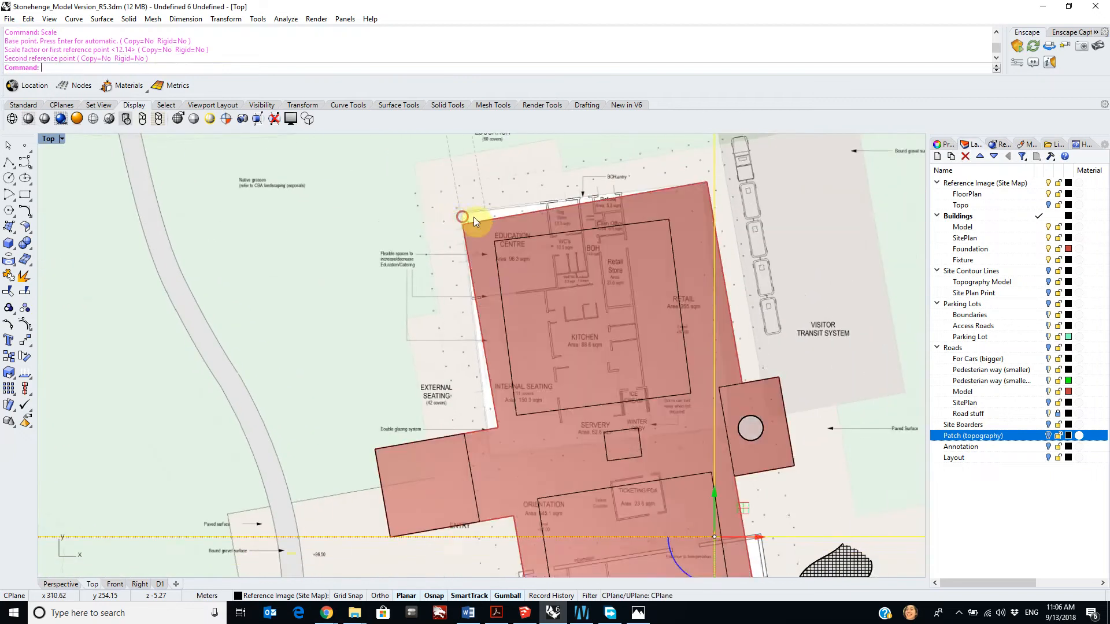
left_click(667, 217)
Step: Try to move the floor plan picture by the upper building's top-right corner to a new position against the model
scroll(669, 221, "up", 6)
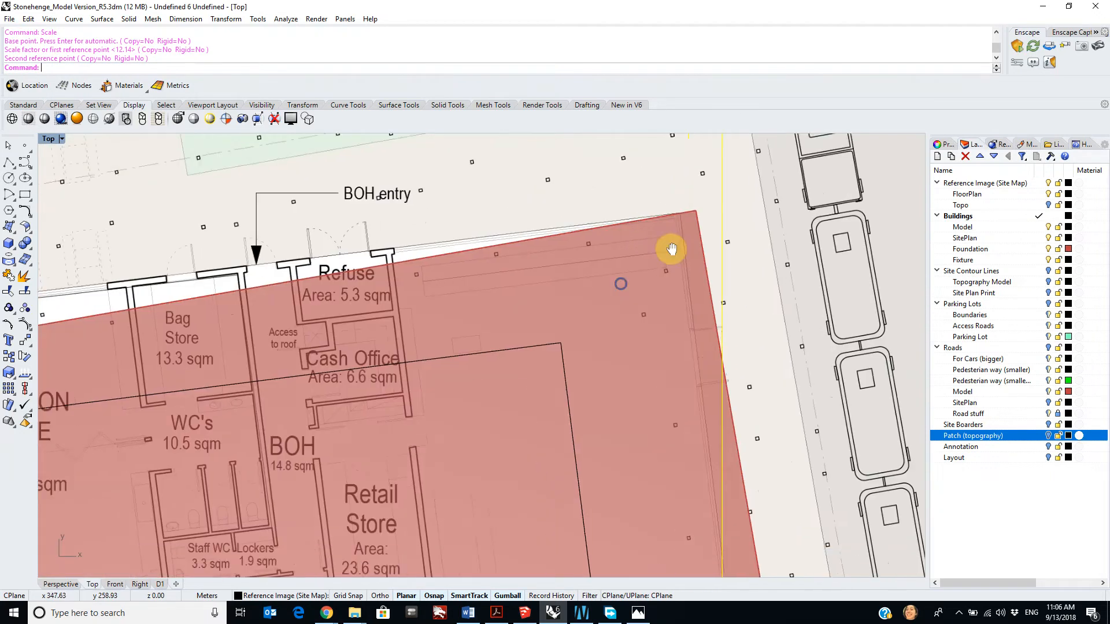
scroll(689, 213, "up", 2)
type("M")
key("Return")
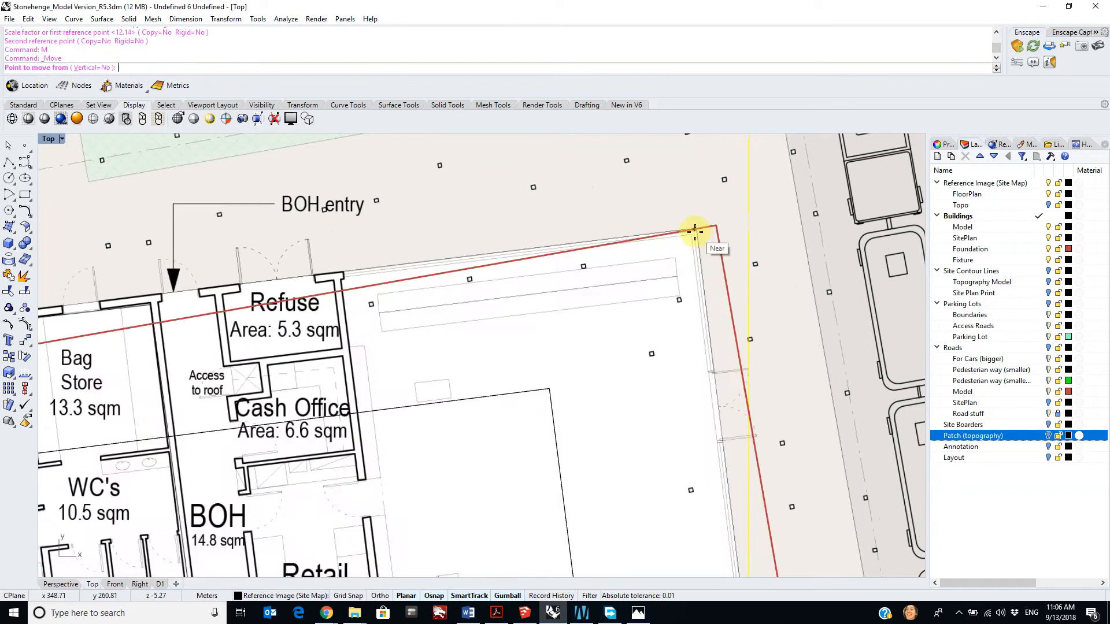
scroll(702, 228, "up", 3)
left_click(700, 231)
scroll(518, 441, "down", 2)
scroll(669, 250, "up", 4)
left_click(689, 225)
scroll(695, 220, "up", 2)
Step: Move the floor plan picture by the upper building's top-right corner onto the matching corner of the modelled inner building outline
type("M")
key("Return")
left_click(692, 219)
scroll(692, 219, "down", 4)
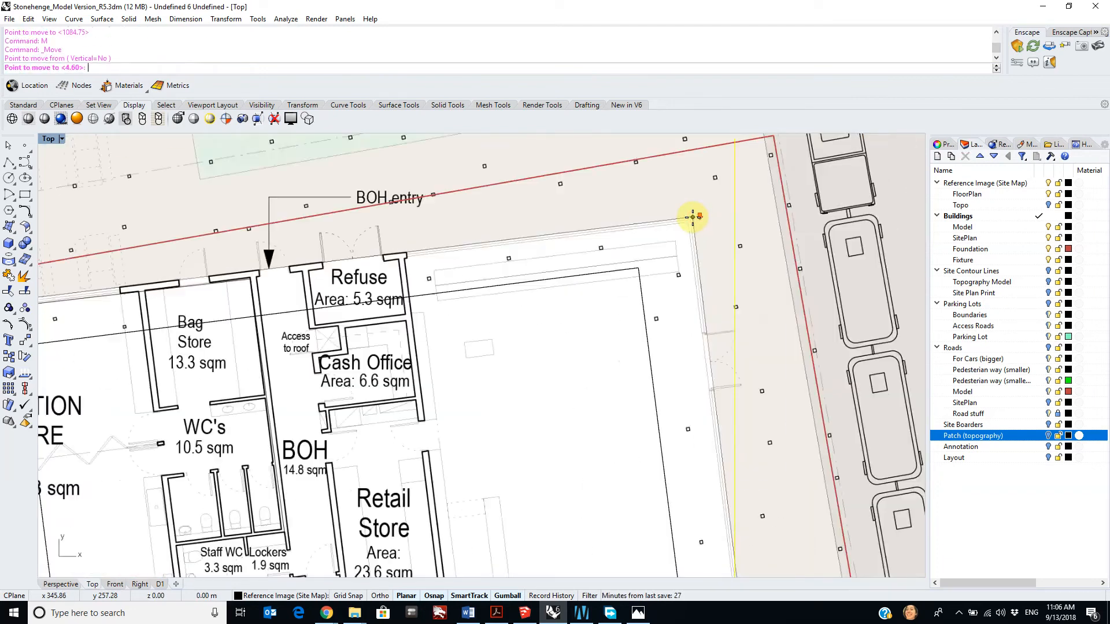
scroll(690, 219, "up", 4)
scroll(670, 243, "up", 5)
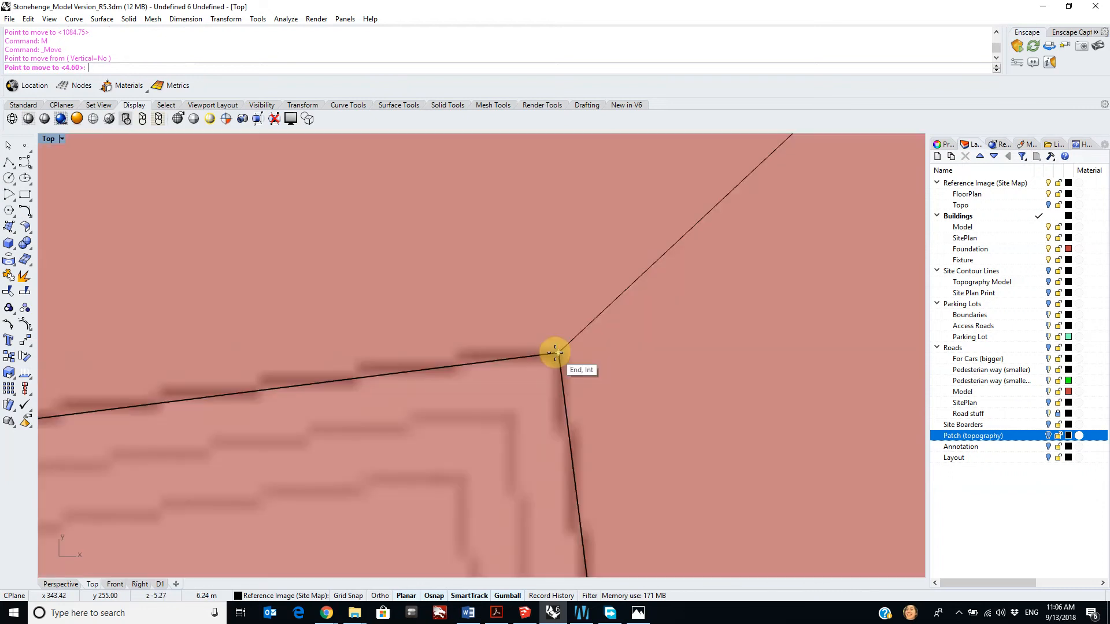
left_click(554, 353)
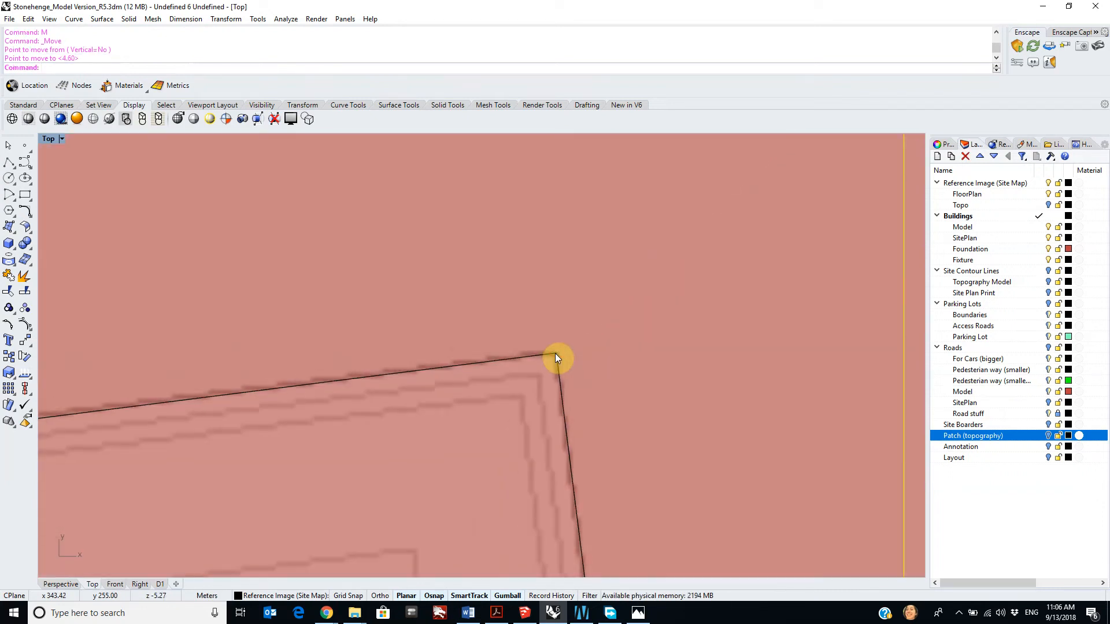
Step: Rotate the floor plan picture about the shared top-right corner so its upper wall line follows the modelled inner building outline
type("R")
key("Return")
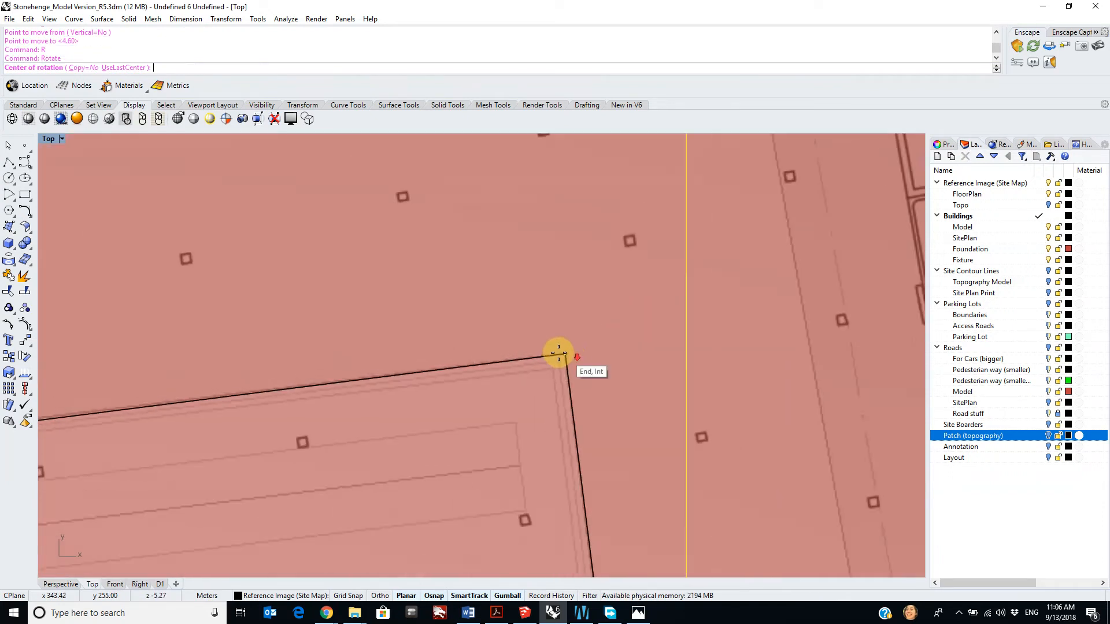
left_click(564, 358)
scroll(602, 285, "down", 4)
scroll(458, 285, "up", 5)
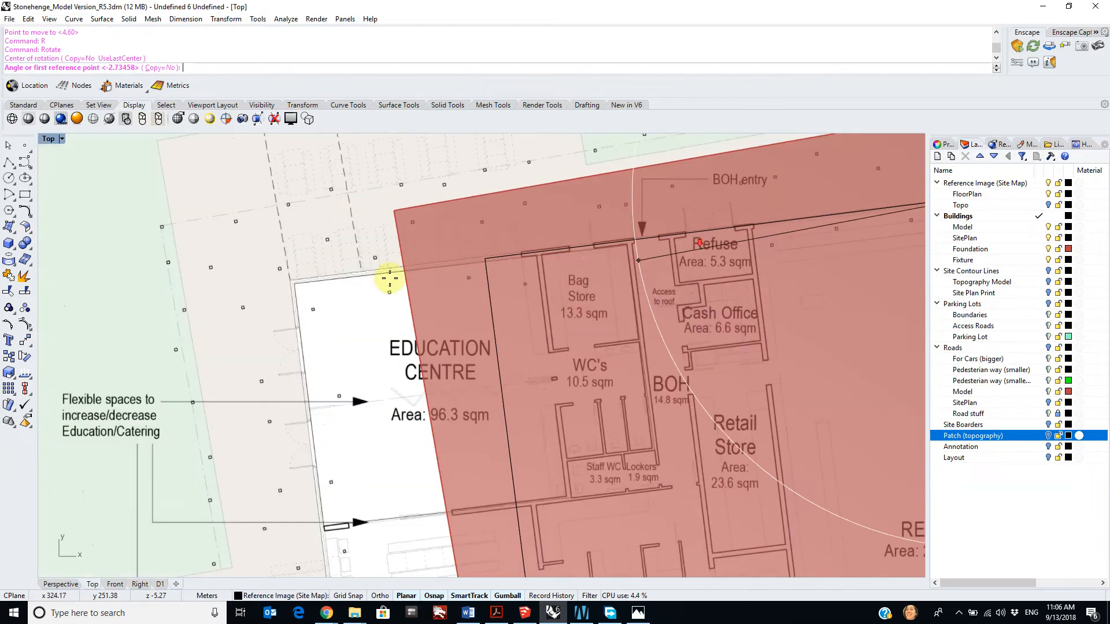
scroll(145, 289, "up", 5)
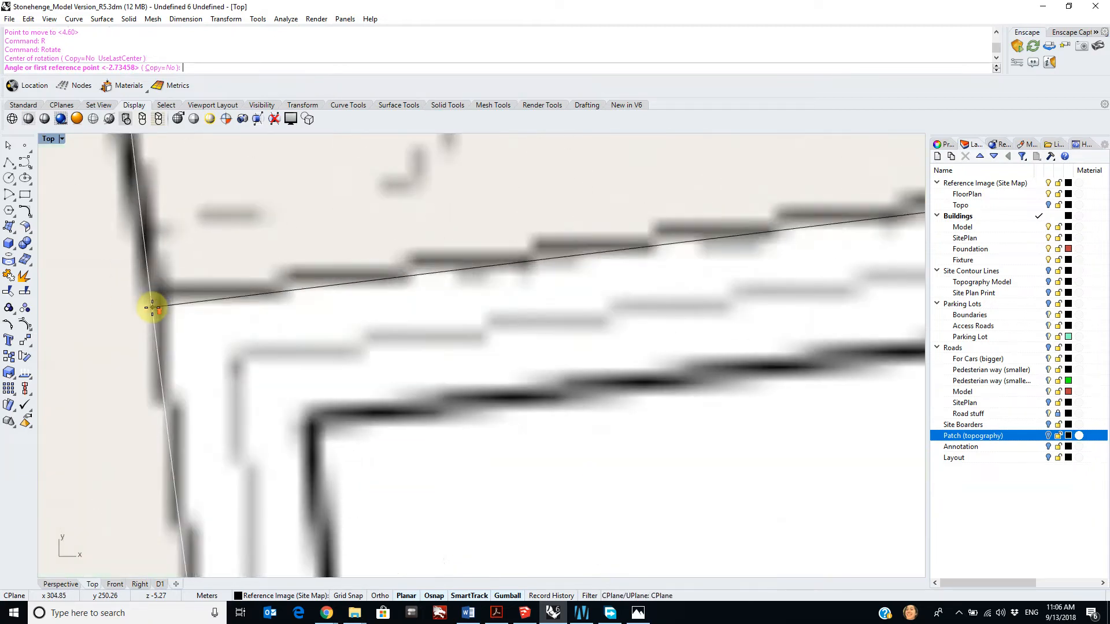
left_click(165, 294)
scroll(589, 272, "down", 5)
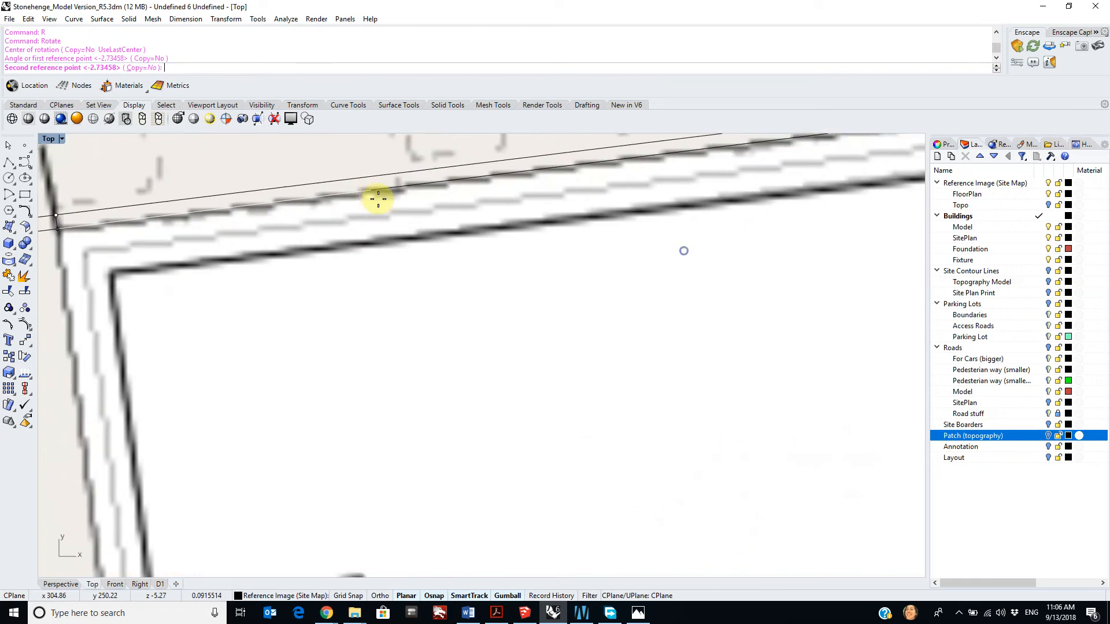
scroll(404, 260, "down", 4)
scroll(496, 260, "up", 6)
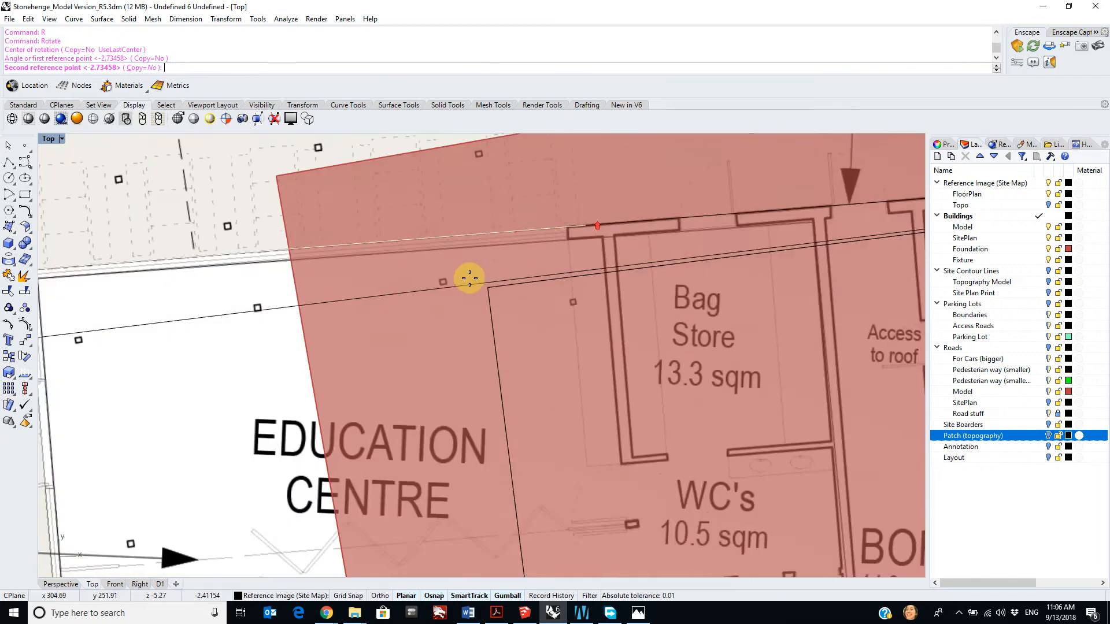
left_click(580, 322)
scroll(689, 332, "down", 5)
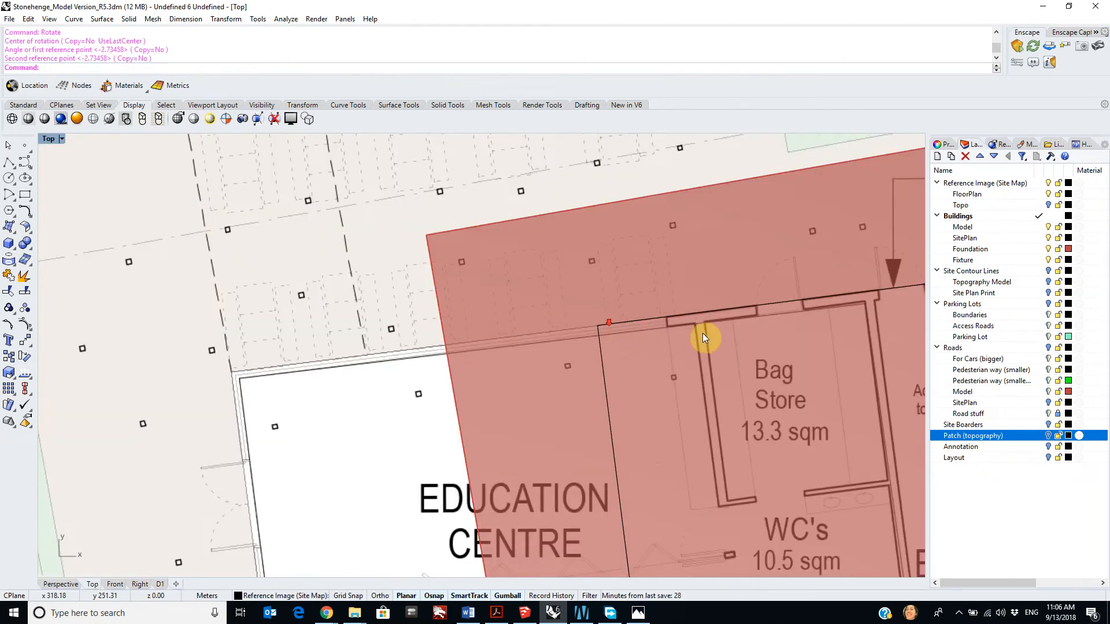
Step: Scale the floor plan picture by reference from the shared top-right corner, matching its top-left building corner to the modelled inner outline's corner
type("Sc")
key("Return")
scroll(707, 333, "down", 5)
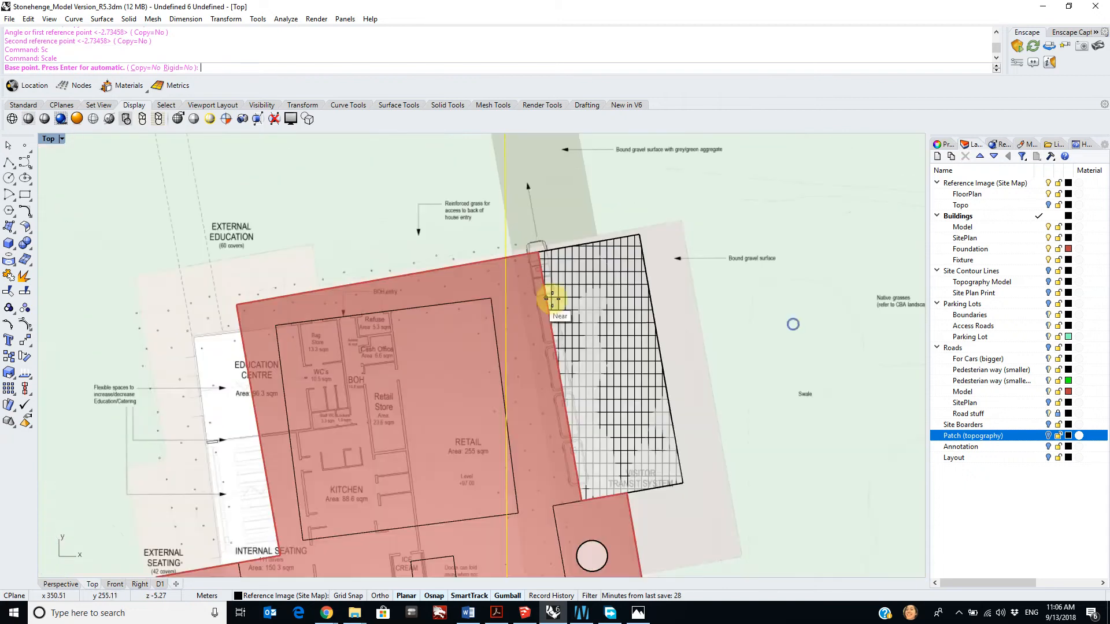
scroll(538, 249, "up", 5)
scroll(555, 307, "down", 4)
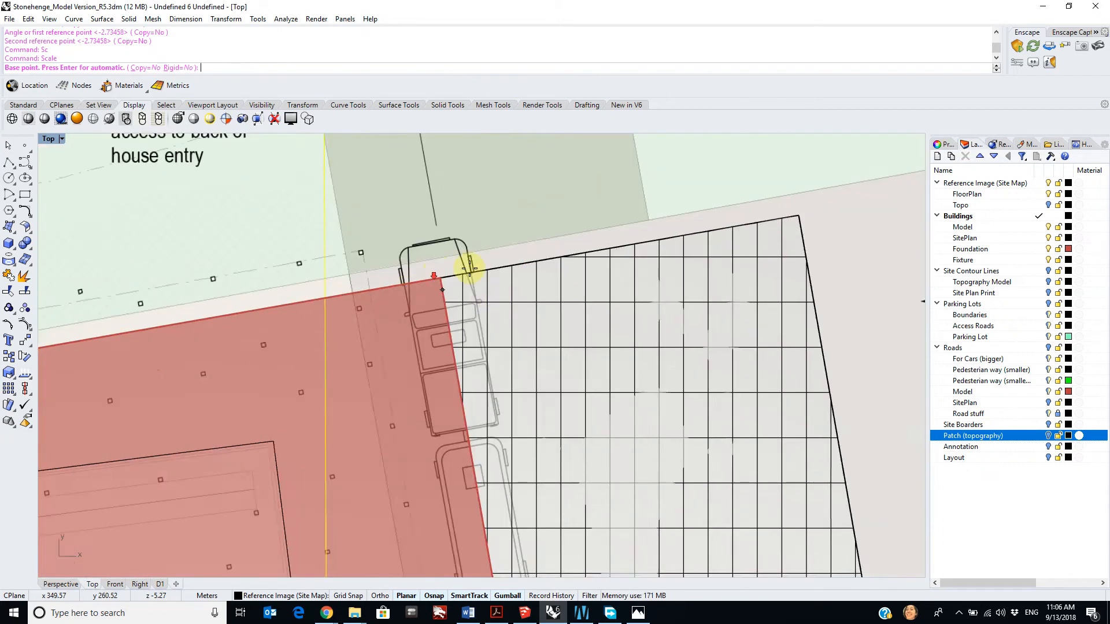
scroll(378, 297, "up", 6)
right_click_drag(389, 293, 478, 250)
right_click_drag(387, 315, 538, 362)
scroll(714, 204, "up", 10)
scroll(640, 278, "up", 3)
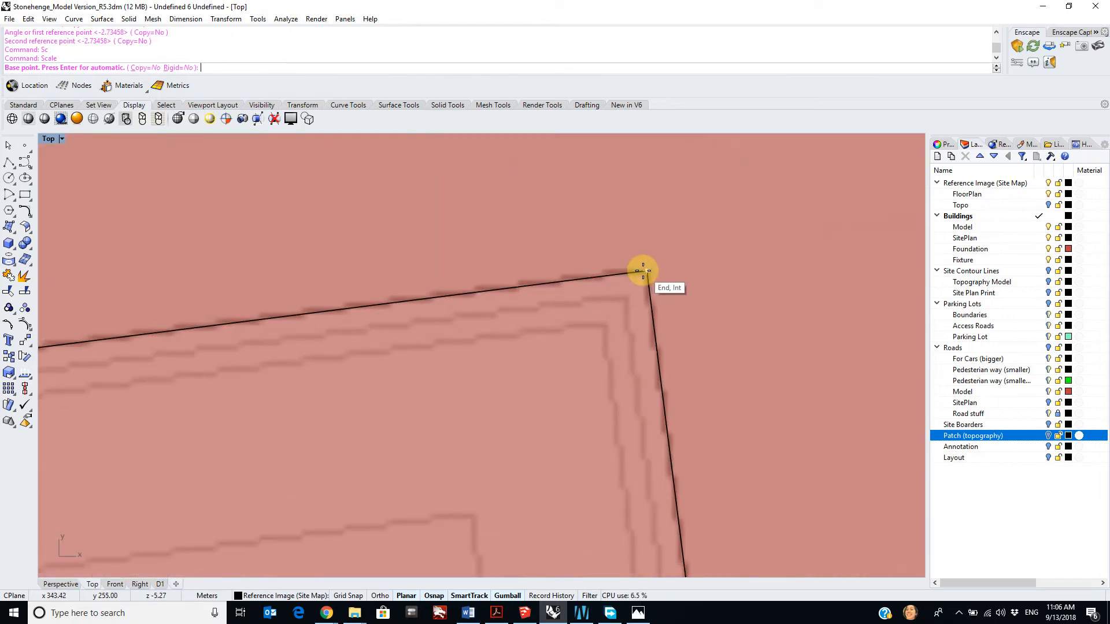
left_click(643, 271)
scroll(488, 347, "down", 10)
scroll(448, 299, "up", 5)
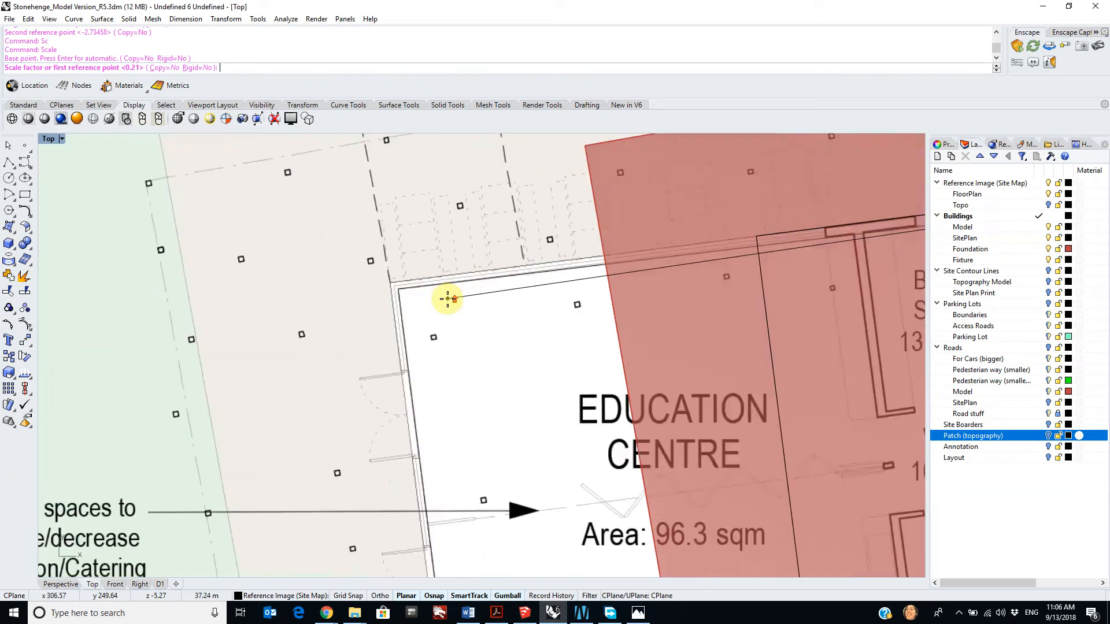
scroll(405, 284, "up", 4)
scroll(299, 254, "up", 3)
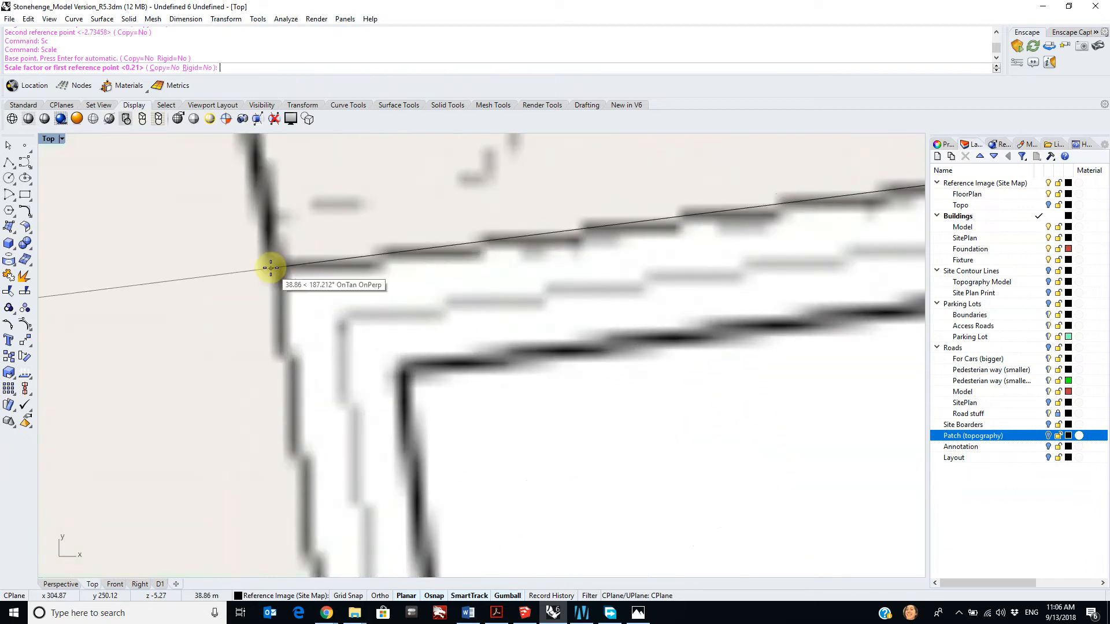
left_click(277, 267)
scroll(492, 261, "down", 7)
right_click_drag(677, 254, 241, 268)
scroll(429, 255, "down", 4)
scroll(627, 223, "up", 6)
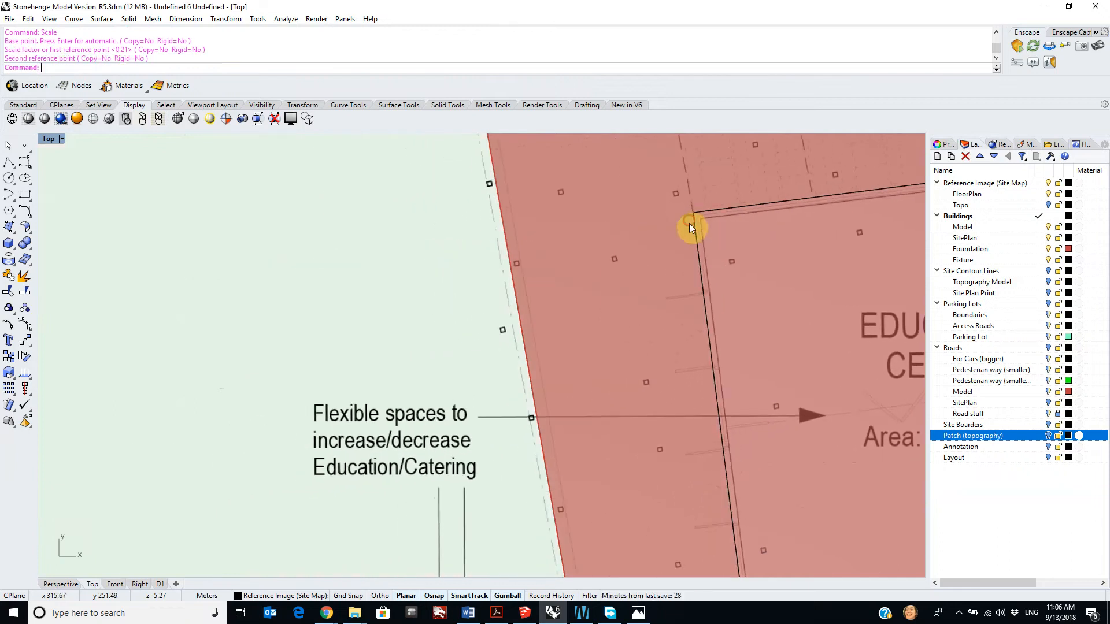
left_click(689, 220)
Step: Examine how the floor plan picture lines up with the modelled building outlines, and inspect the drawing's graphic scale bar
scroll(734, 260, "down", 6)
right_click_drag(755, 281, 515, 277)
right_click_drag(817, 245, 573, 323)
right_click_drag(763, 293, 701, 190)
right_click_drag(645, 391, 617, 219)
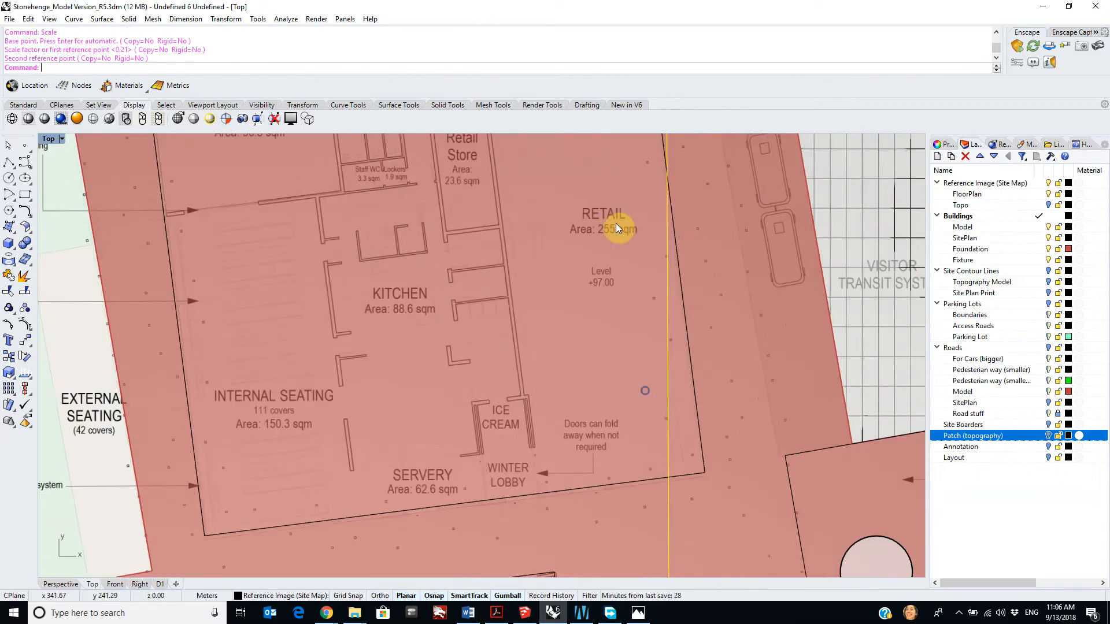
scroll(688, 404, "up", 10)
scroll(746, 394, "down", 14)
right_click_drag(451, 404, 619, 391)
right_click_drag(344, 421, 535, 374)
scroll(533, 376, "up", 4)
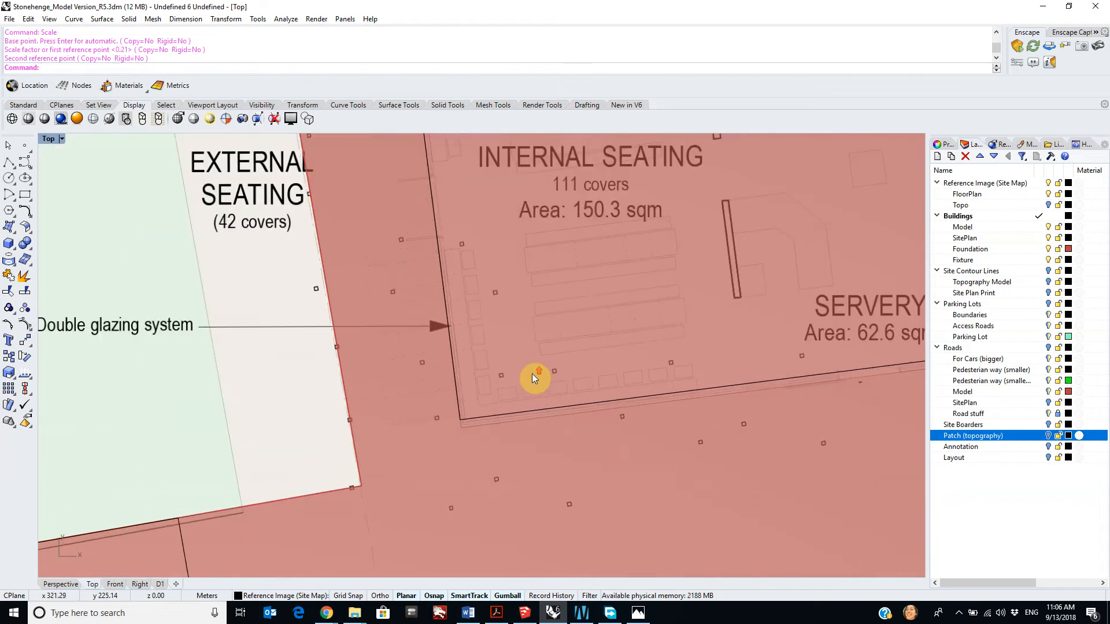
scroll(533, 377, "down", 15)
right_click_drag(766, 396, 558, 307)
scroll(558, 307, "down", 12)
right_click_drag(648, 371, 558, 281)
scroll(557, 281, "up", 10)
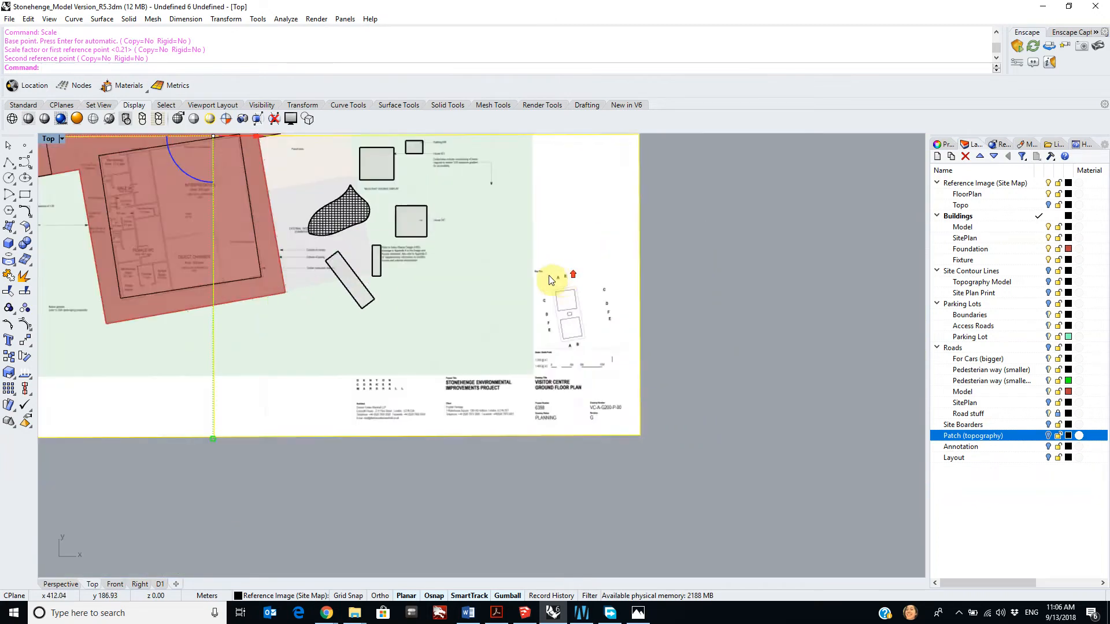
scroll(556, 281, "down", 12)
right_click_drag(474, 233, 412, 314)
right_click_drag(449, 285, 314, 260)
scroll(279, 294, "up", 10)
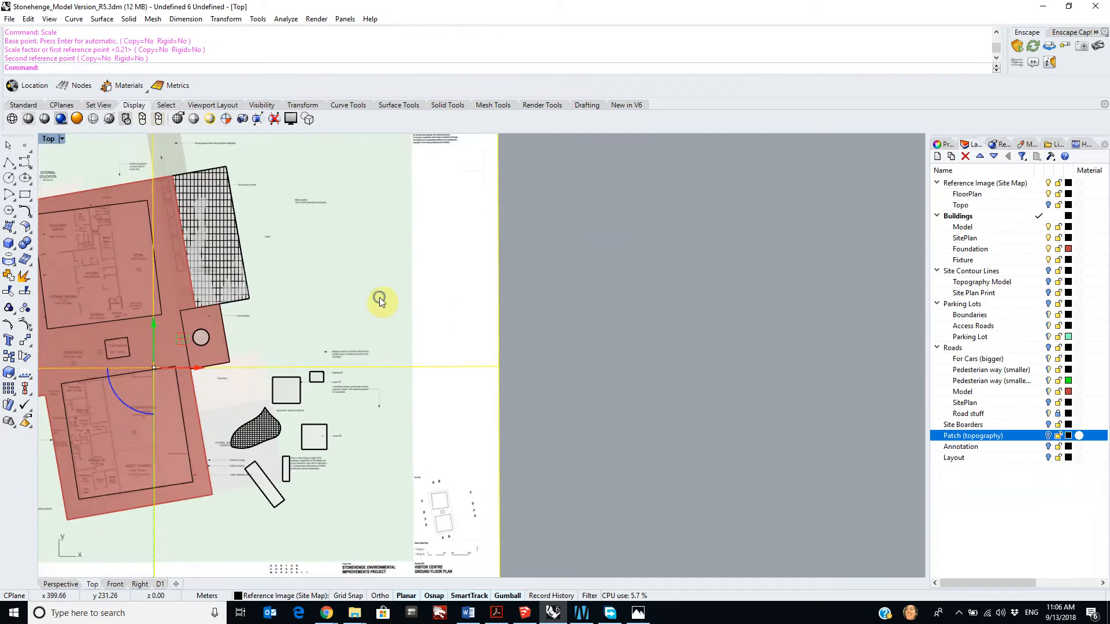
scroll(541, 249, "down", 12)
right_click_drag(596, 298, 475, 281)
scroll(367, 277, "up", 4)
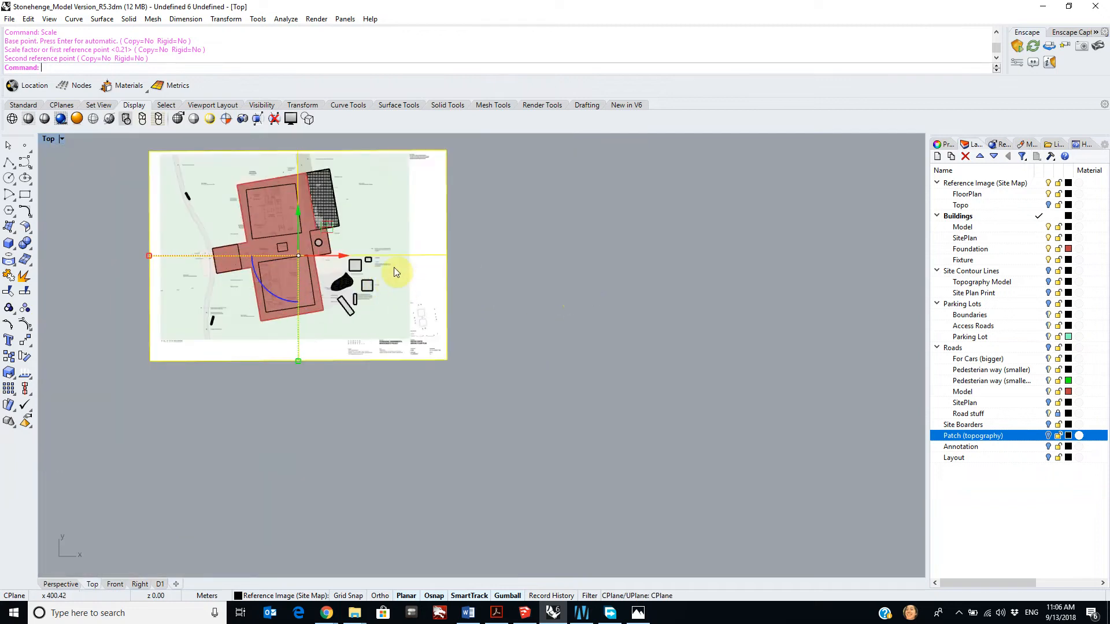
right_click_drag(404, 260, 386, 279)
scroll(525, 293, "down", 3)
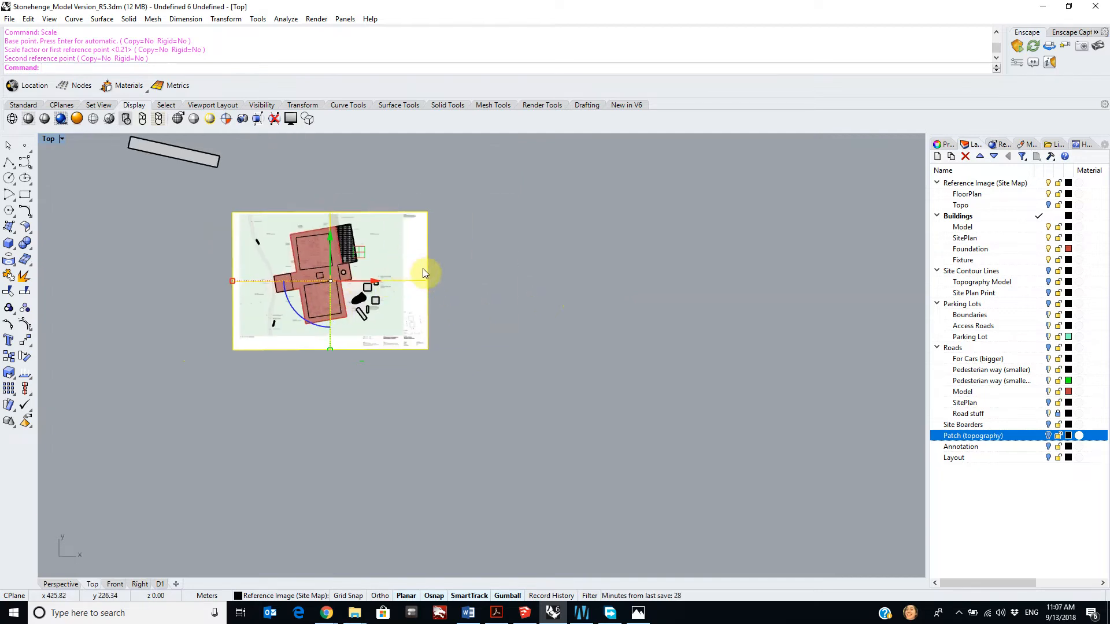
scroll(370, 282, "up", 4)
scroll(436, 392, "up", 12)
scroll(505, 270, "down", 3)
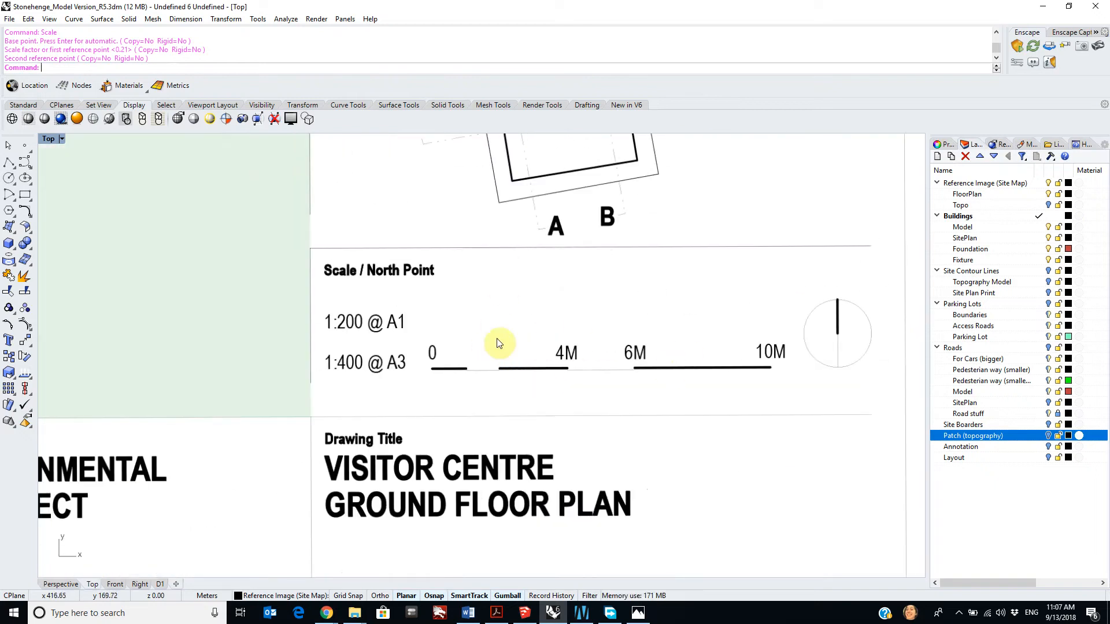
scroll(489, 369, "up", 6)
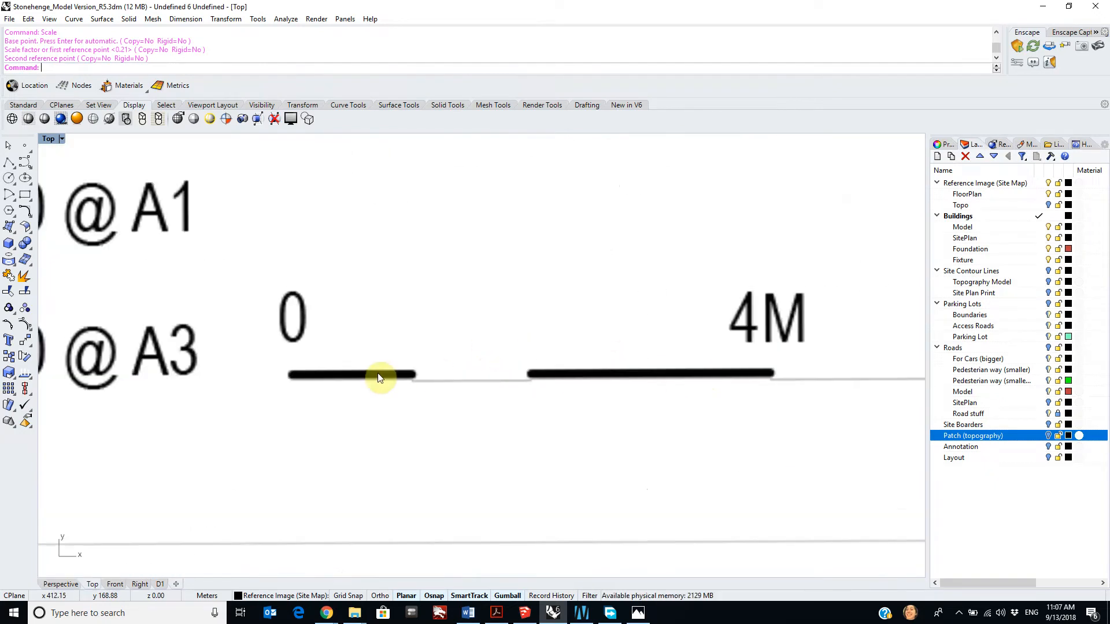
key("Return")
scroll(286, 373, "up", 4)
key("Escape")
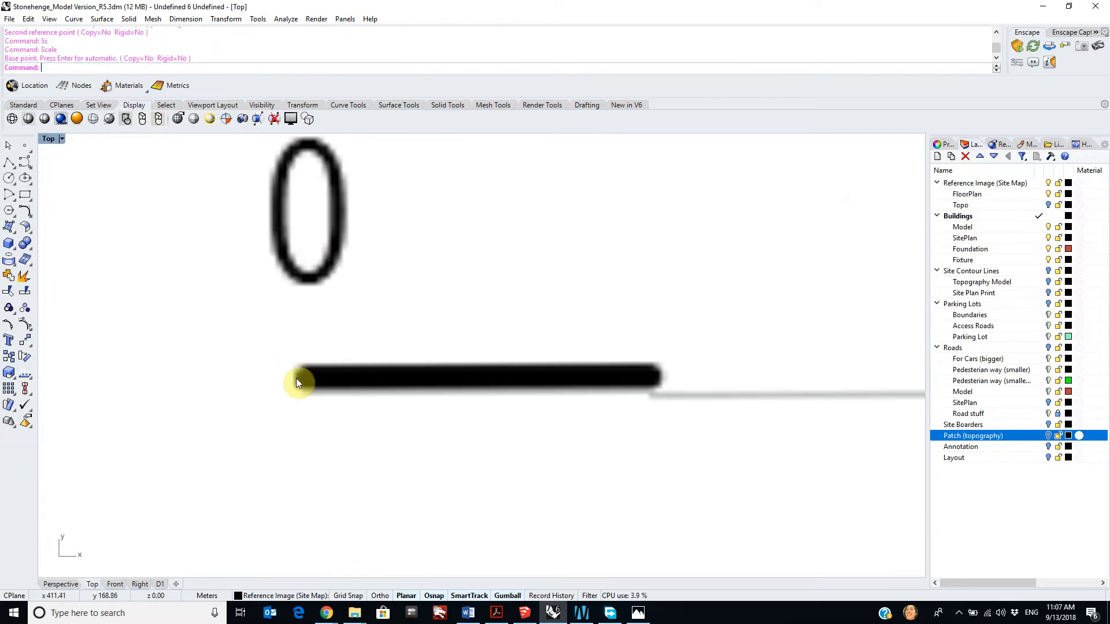
Step: Measure the distance along the floor plan picture's graphic scale bar from the 0 end to the 4M end
left_click(287, 20)
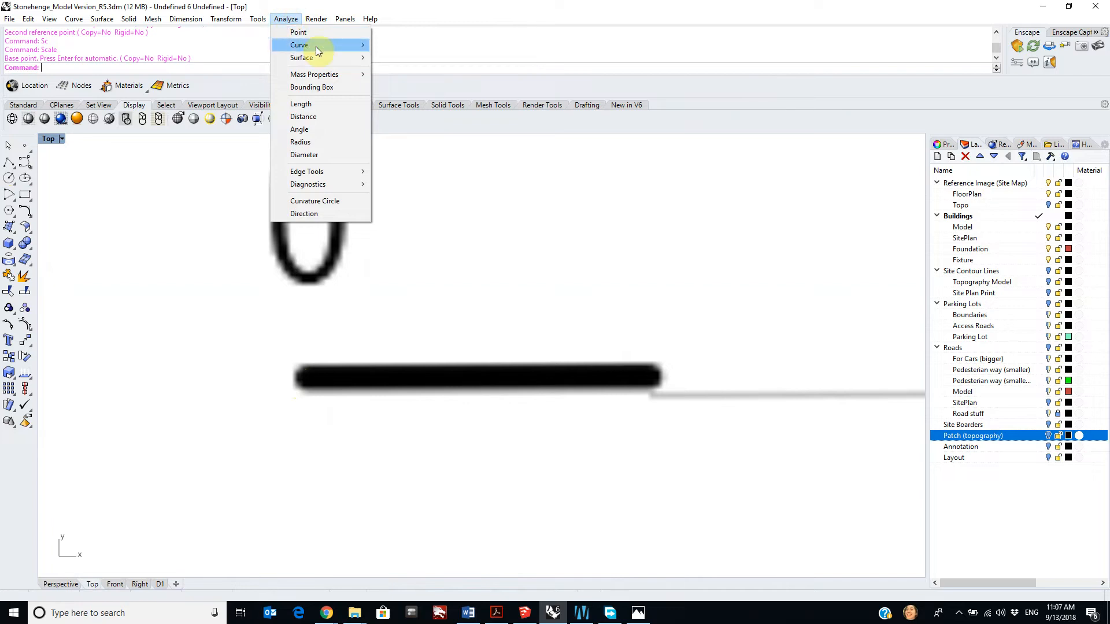
scroll(313, 354, "up", 5)
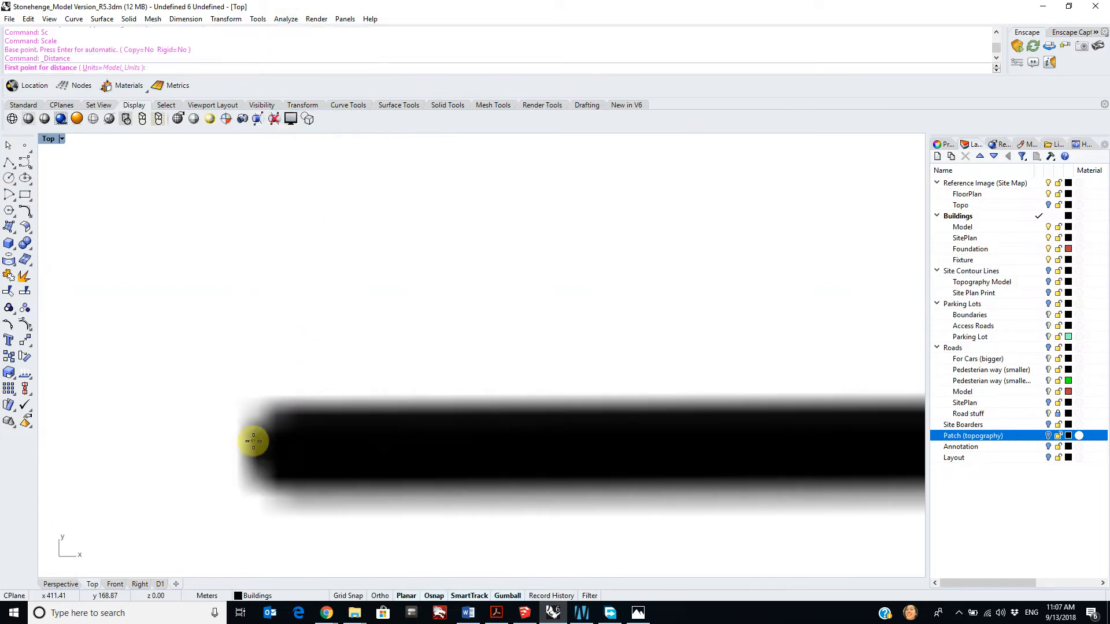
left_click(245, 446)
scroll(271, 448, "down", 5)
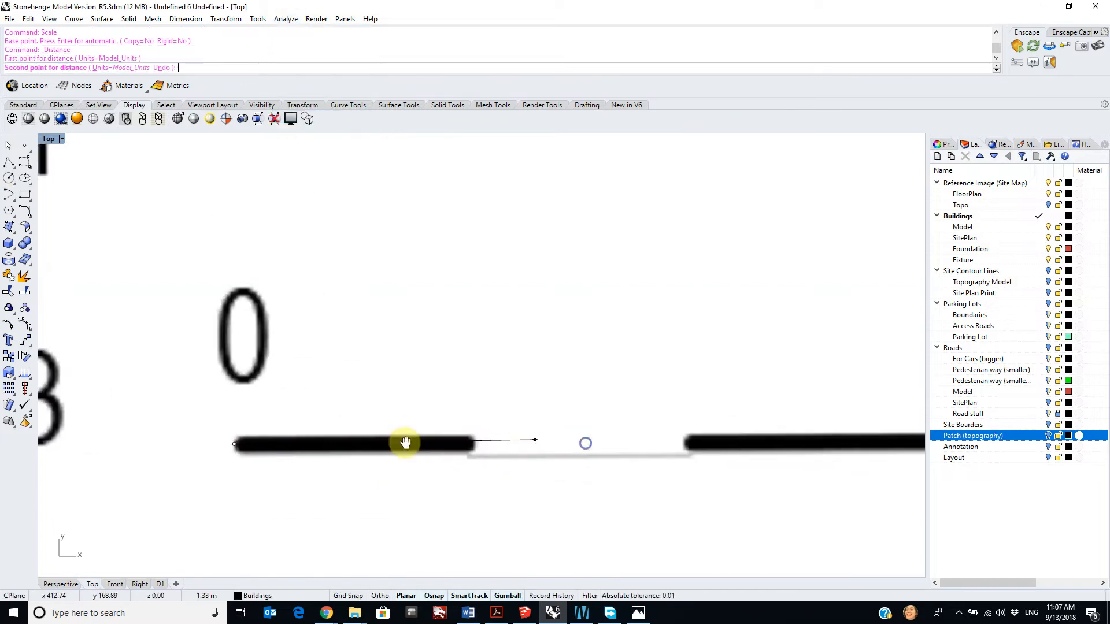
scroll(591, 435, "up", 4)
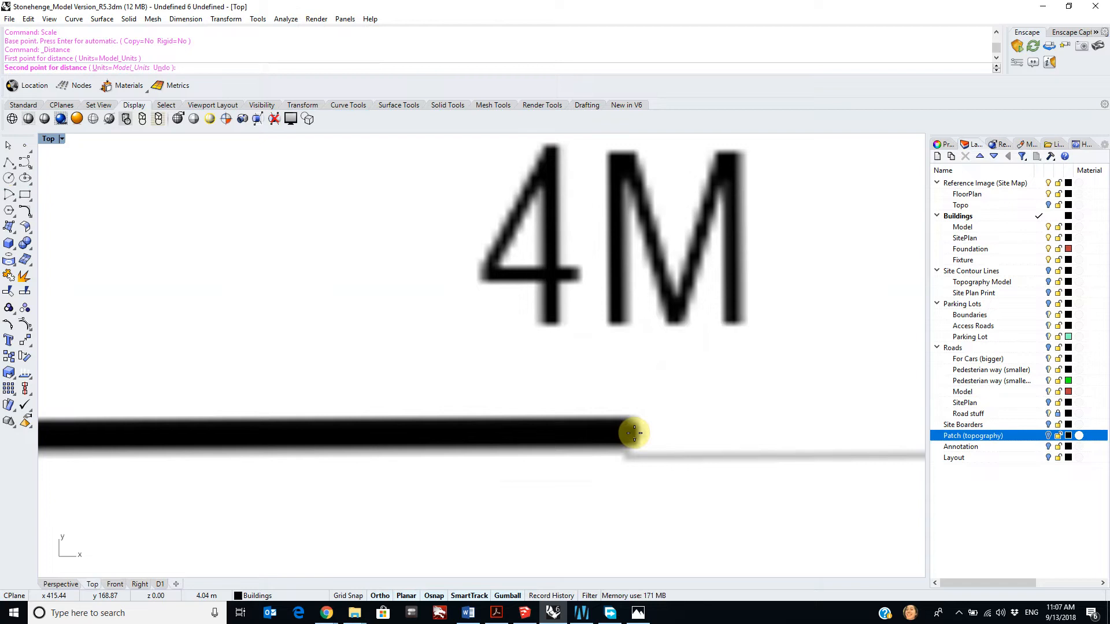
left_click(633, 433)
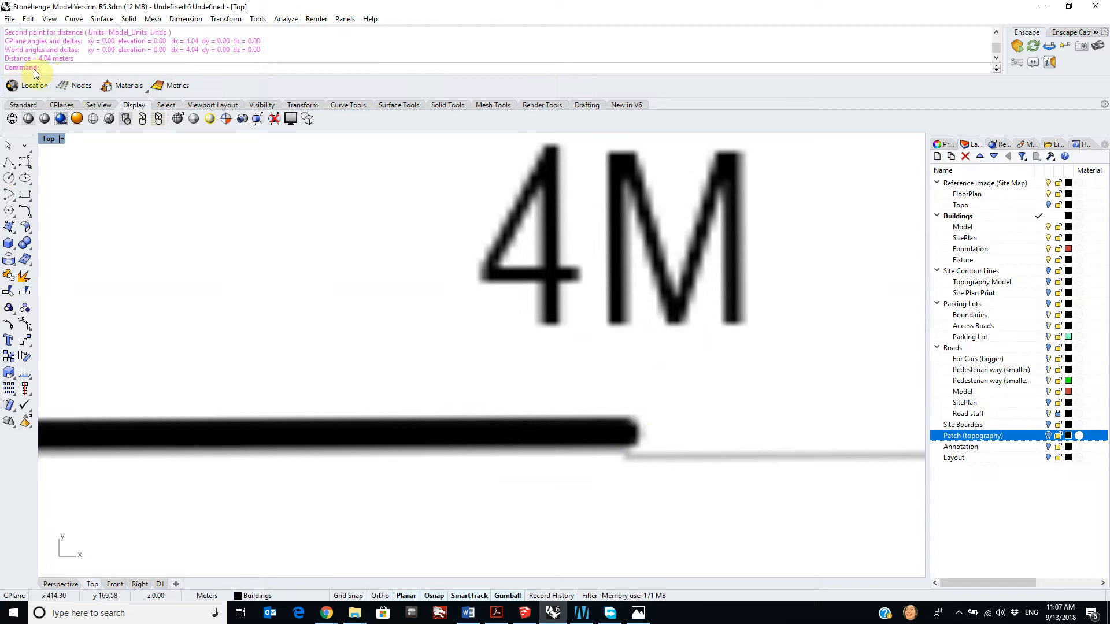
Step: Scale the floor plan picture from the scale bar's 0 end so the length to the 4M end equals 4 meters
scroll(312, 288, "down", 8)
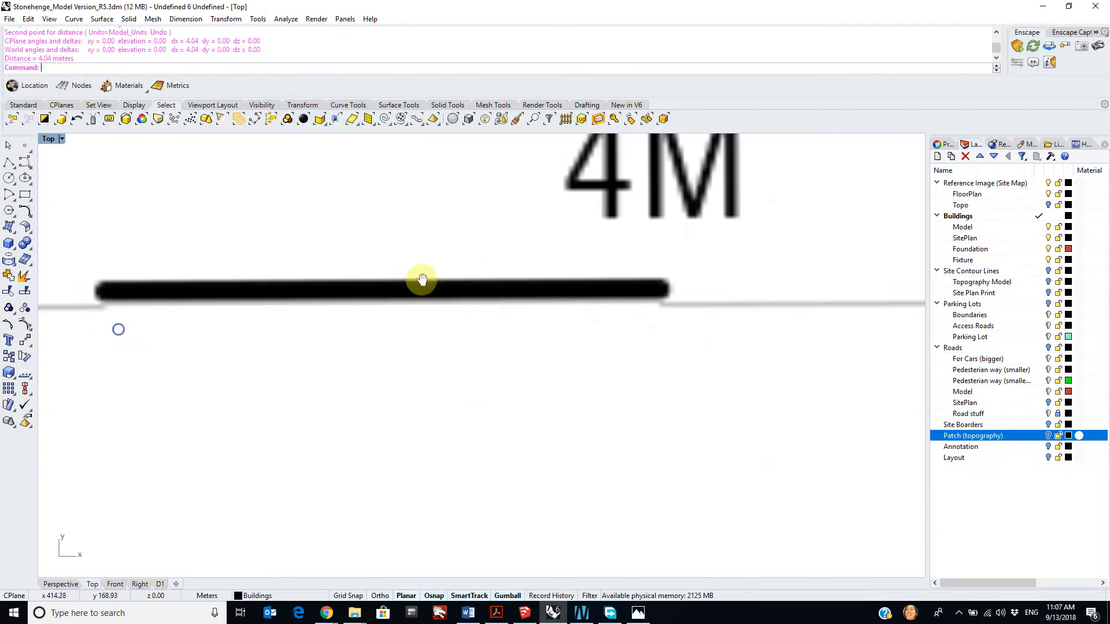
right_click_drag(385, 311, 365, 314)
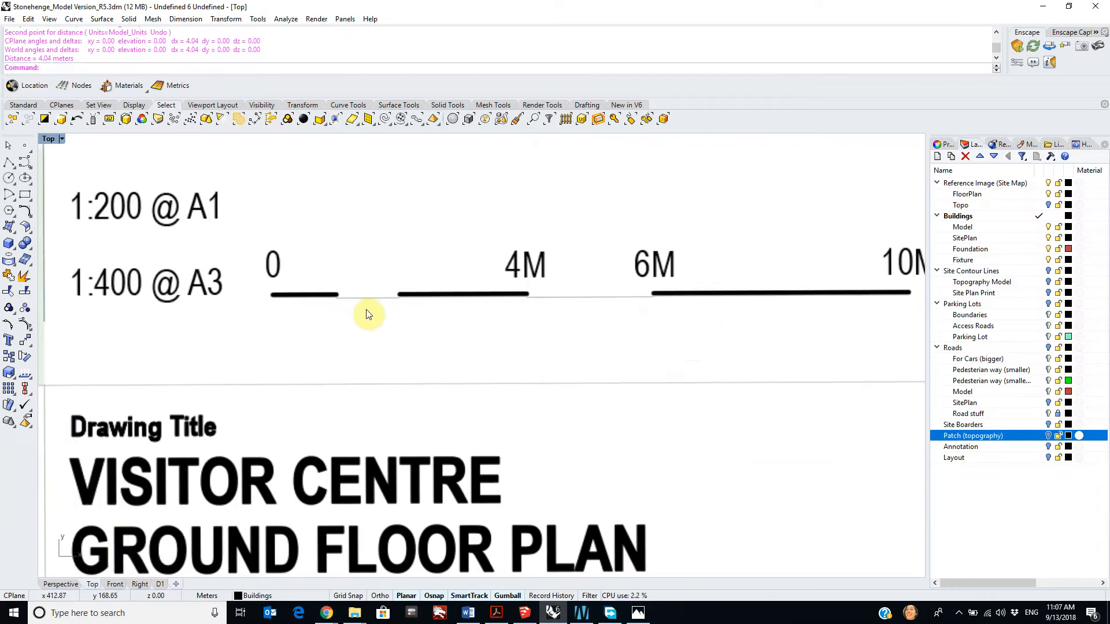
scroll(310, 299, "up", 3)
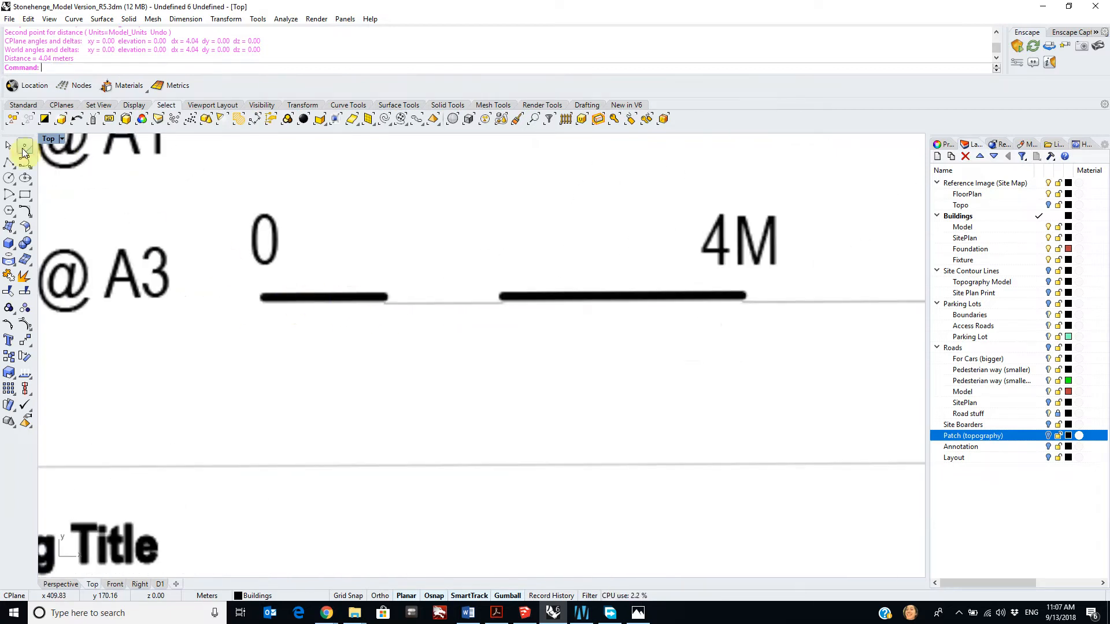
type("Sc")
key("Return")
scroll(309, 306, "up", 8)
left_click(163, 249)
scroll(594, 258, "down", 6)
scroll(538, 297, "up", 2)
scroll(538, 297, "up", 4)
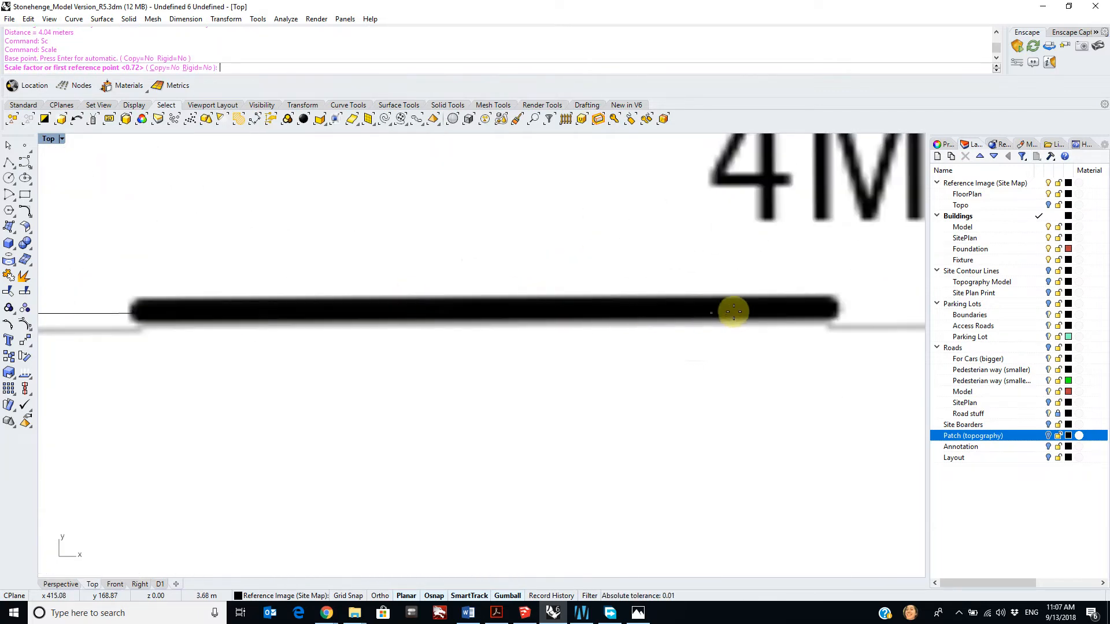
left_click(836, 306)
type("4")
key("Return")
scroll(795, 309, "down", 3)
scroll(454, 307, "down", 5)
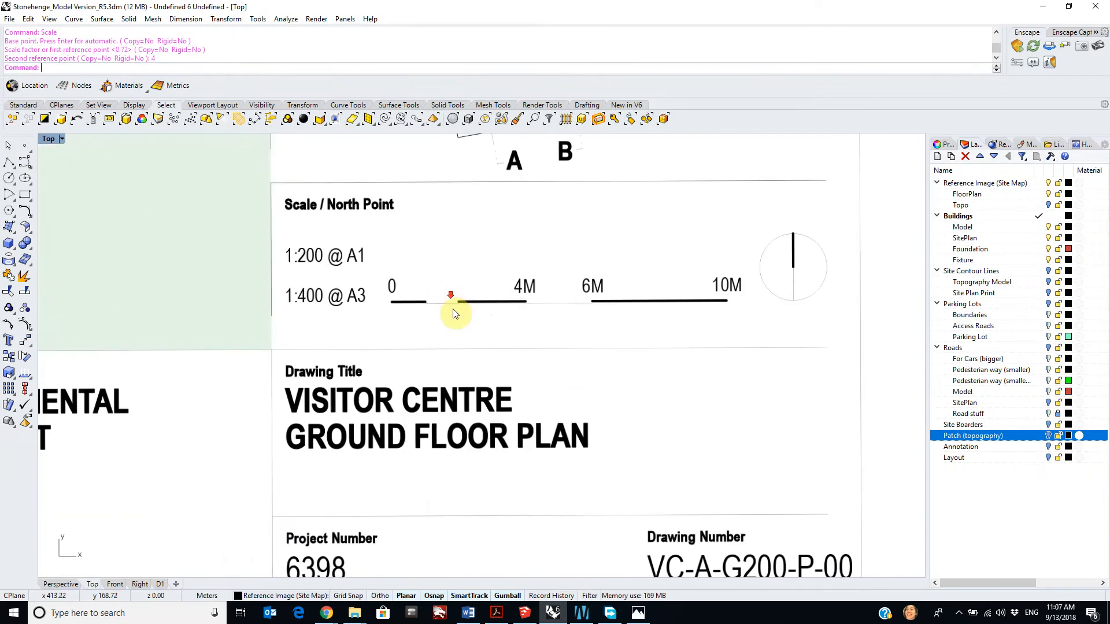
Step: Move the floor plan picture by the upper building's top-right corner back onto the modelled inner outline's matching corner
scroll(633, 370, "down", 3)
scroll(575, 409, "up", 4)
right_click_drag(347, 243, 547, 377)
scroll(561, 238, "up", 6)
scroll(821, 240, "down", 5)
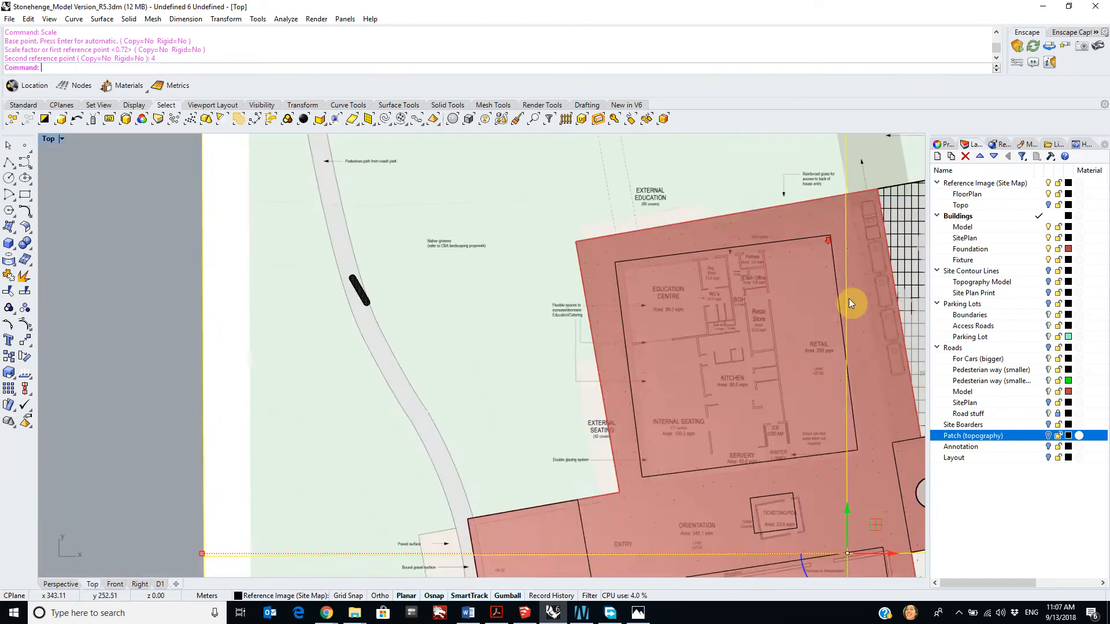
scroll(838, 278, "down", 2)
scroll(818, 252, "up", 3)
scroll(851, 283, "up", 5)
scroll(776, 262, "up", 1)
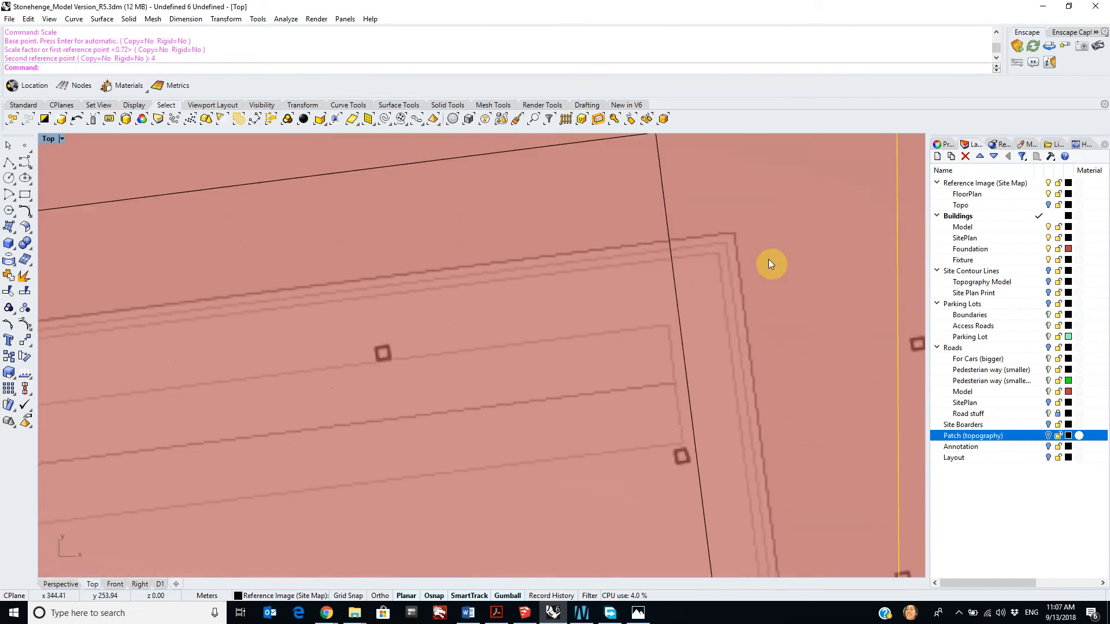
type("M")
key("Return")
left_click(732, 232)
scroll(732, 232, "down", 2)
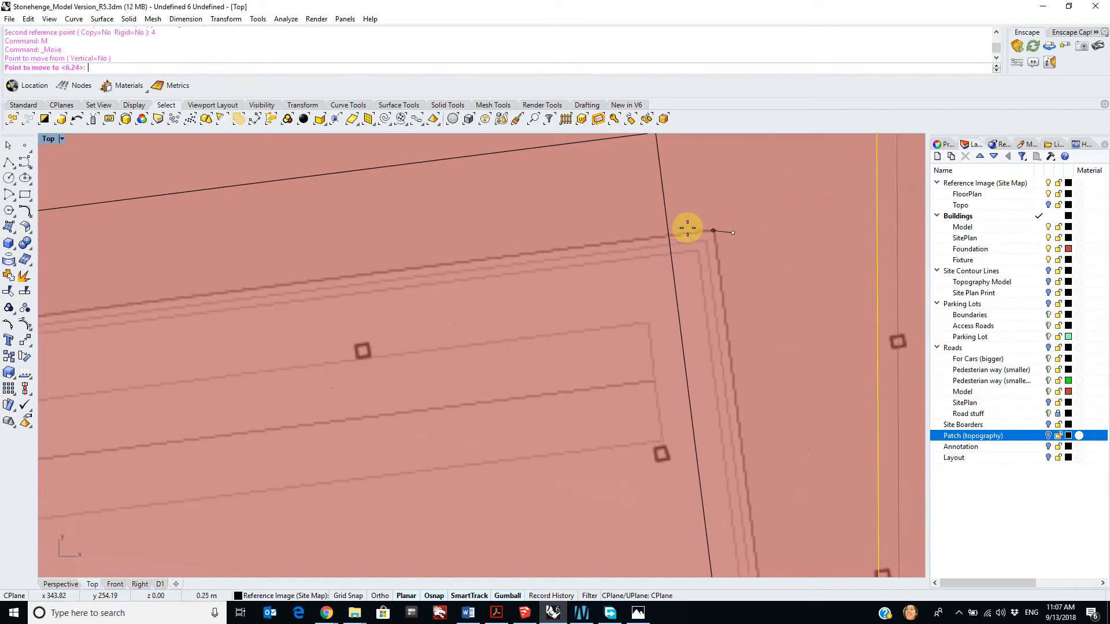
left_click(723, 248)
Step: Examine how the moved floor plan picture's walls fit the modelled outlines around the upper building, ticketing area and lower building
scroll(619, 302, "down", 5)
right_click_drag(513, 338, 663, 310)
scroll(348, 332, "up", 1)
scroll(301, 364, "up", 1)
scroll(342, 342, "down", 3)
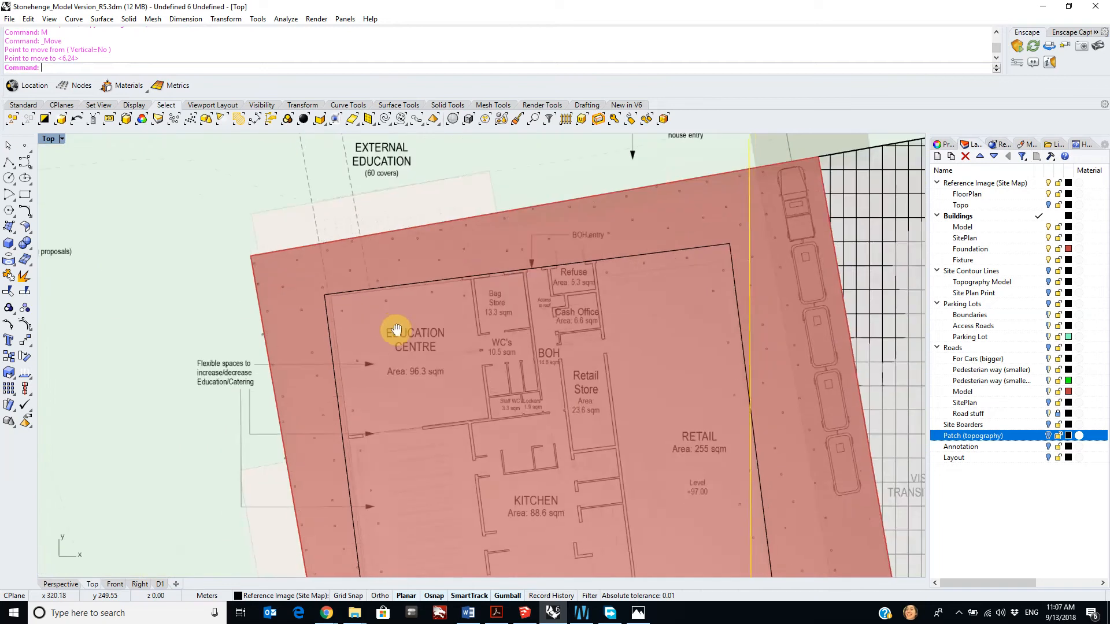
scroll(396, 360, "down", 2)
scroll(589, 427, "up", 8)
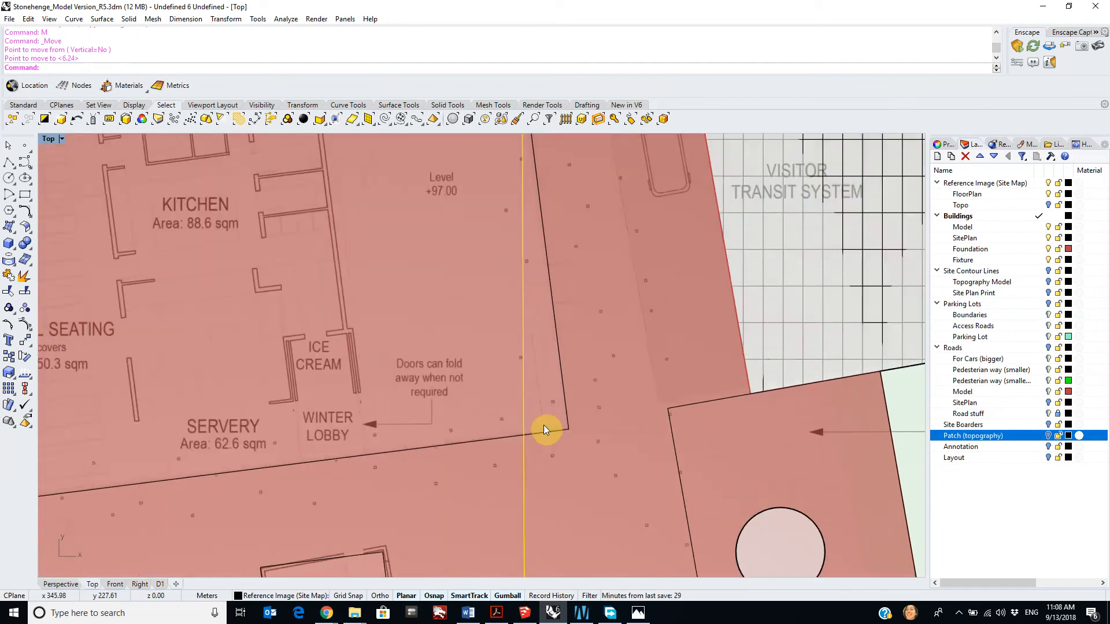
scroll(609, 431, "down", 4)
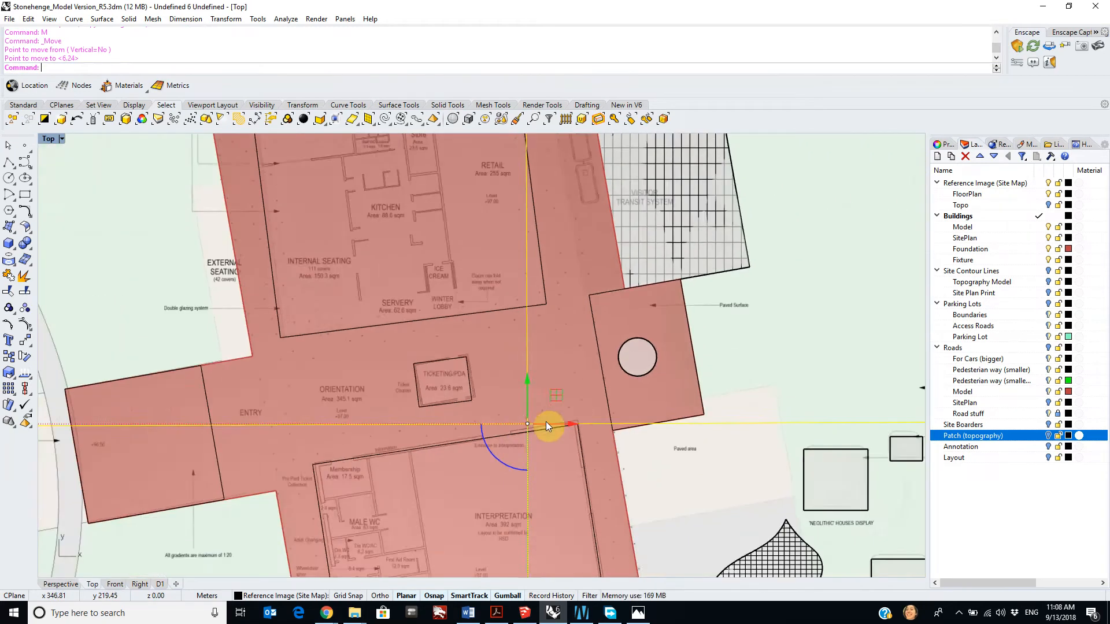
scroll(550, 302, "down", 2)
scroll(594, 384, "up", 6)
scroll(570, 364, "down", 4)
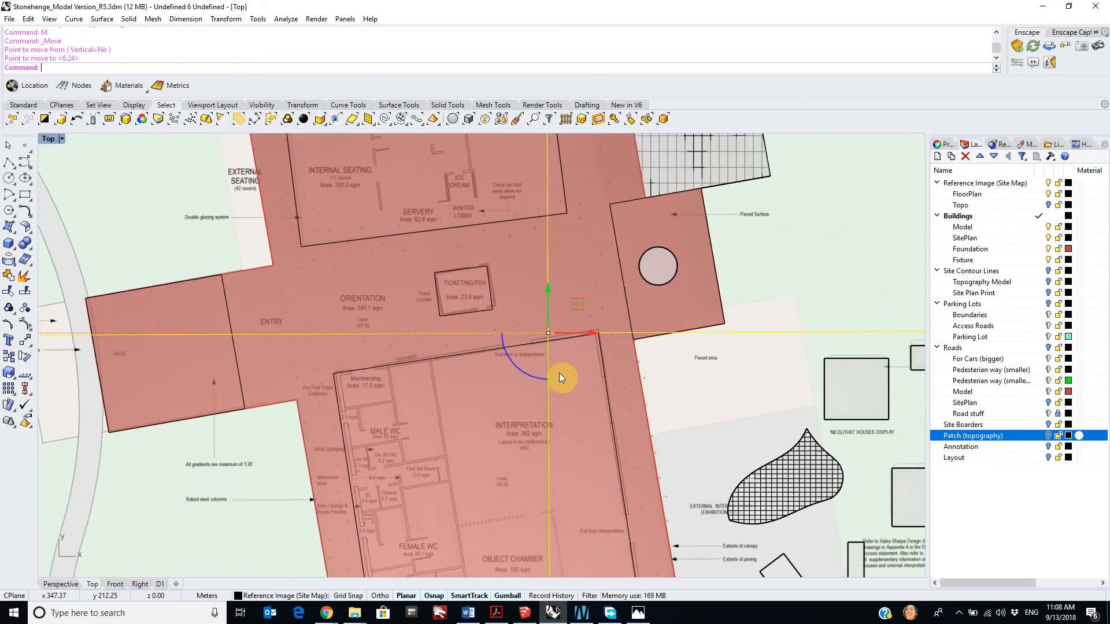
scroll(605, 273, "down", 4)
scroll(601, 346, "up", 4)
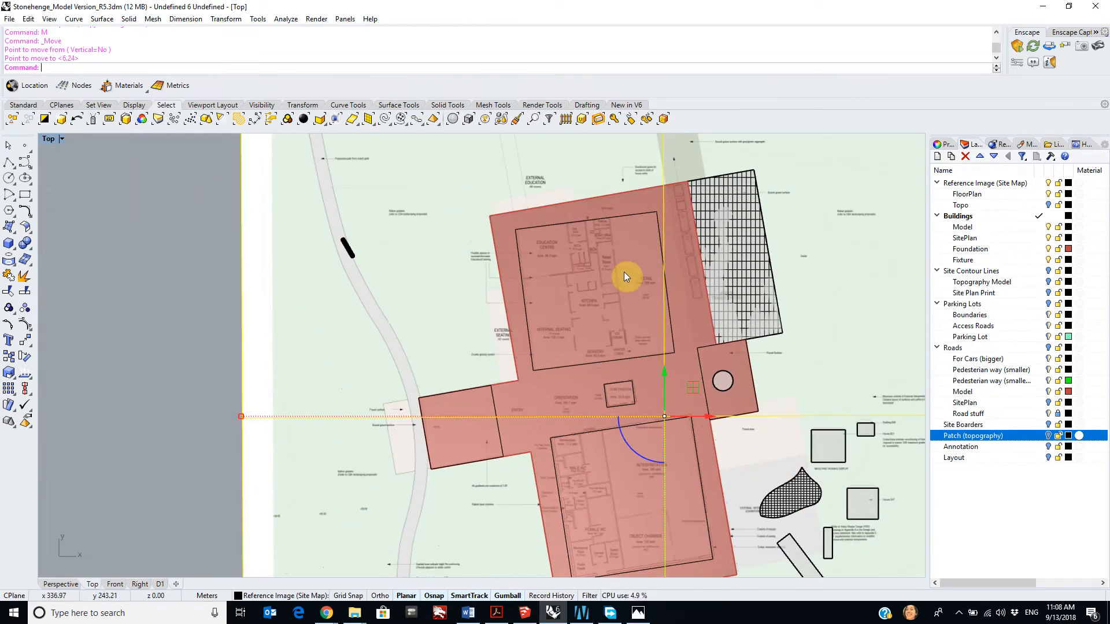
Step: Refine the floor plan picture's position by moving its drawn top-right wall corner exactly onto the modelled outline's endpoint
scroll(656, 300, "up", 10)
scroll(725, 326, "up", 8)
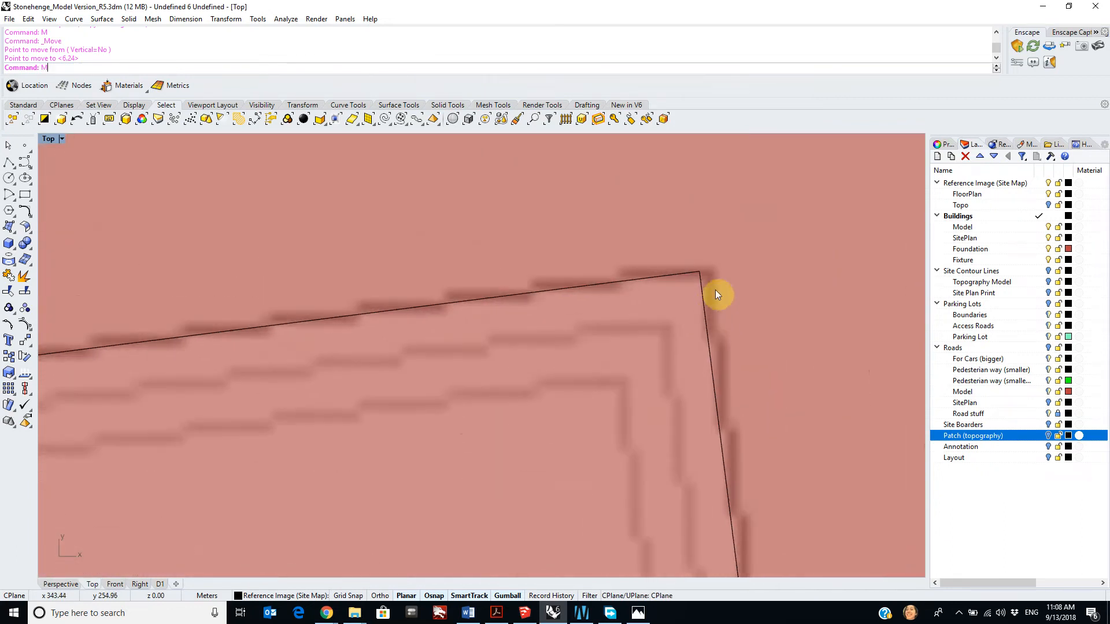
type("m")
key("Return")
left_click(711, 265)
left_click(697, 268)
Step: Scale the floor plan picture by reference from the top-right corner so its top-left building corner meets the modelled outline's corner
type("sc")
key("Return")
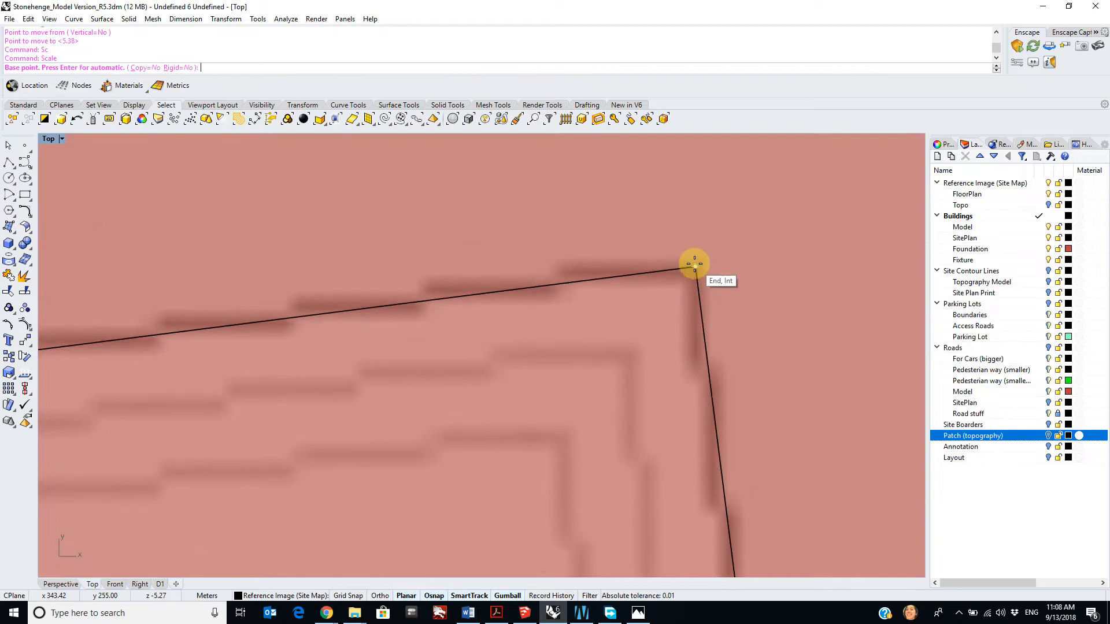
left_click(694, 264)
scroll(486, 391, "down", 3)
right_click_drag(485, 391, 407, 308)
scroll(407, 309, "down", 3)
right_click_drag(612, 236, 507, 278)
scroll(312, 303, "down", 2)
scroll(313, 304, "up", 10)
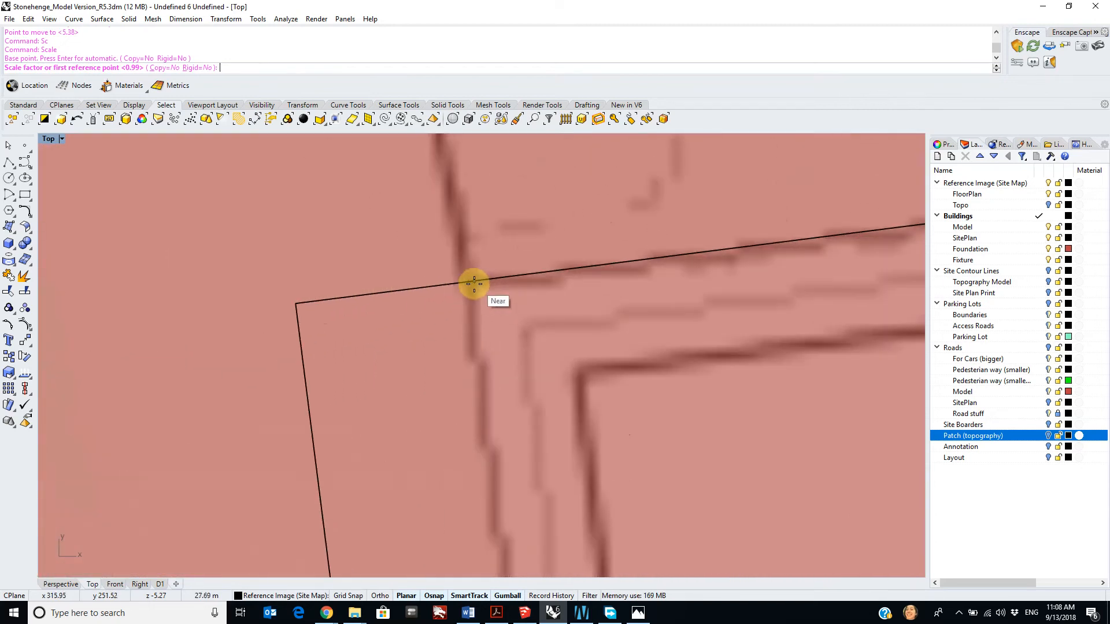
left_click(466, 282)
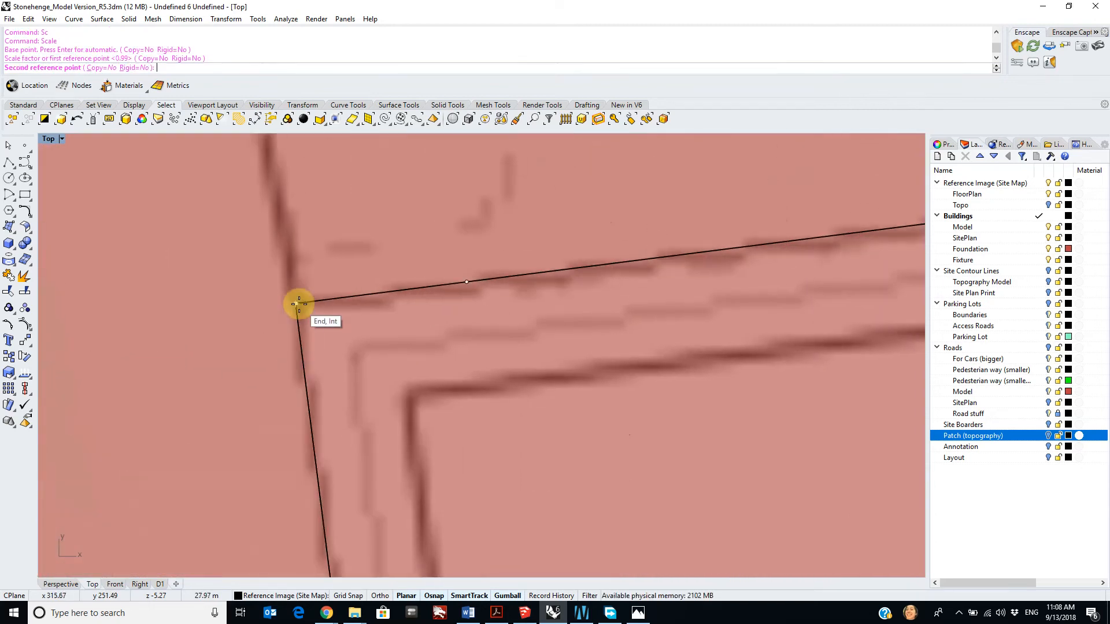
left_click(297, 305)
Step: Check the rescaled floor plan picture against the modelled outlines at the servery corner, the interpretation building and the canopy edges
scroll(402, 345, "down", 1)
scroll(405, 345, "down", 4)
right_click_drag(571, 272, 557, 377)
scroll(636, 388, "up", 6)
scroll(653, 329, "down", 5)
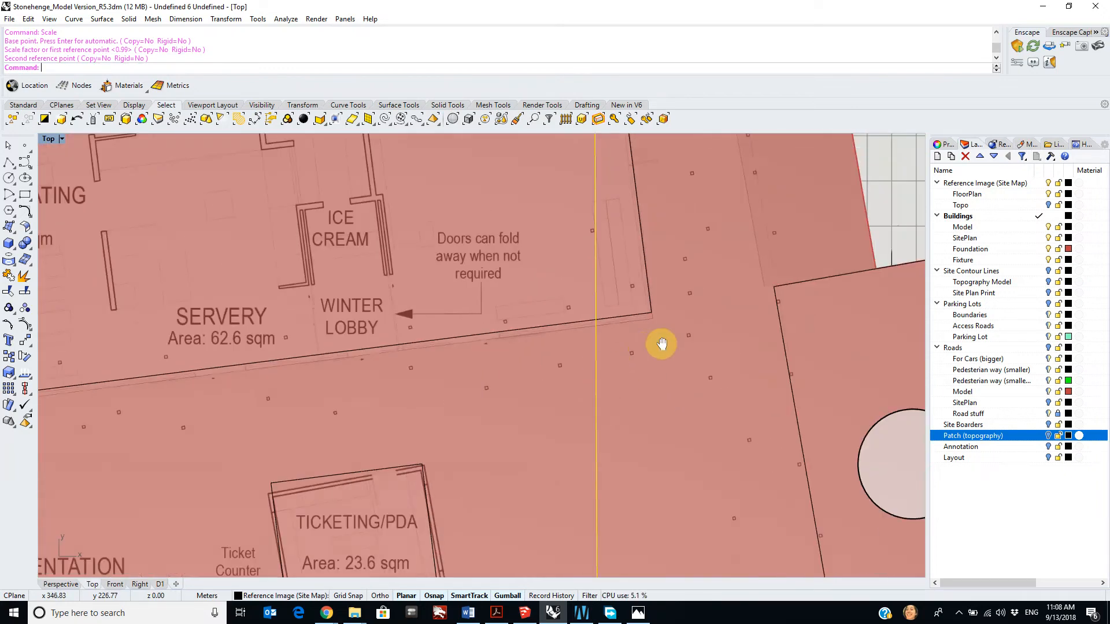
right_click_drag(620, 354, 739, 178)
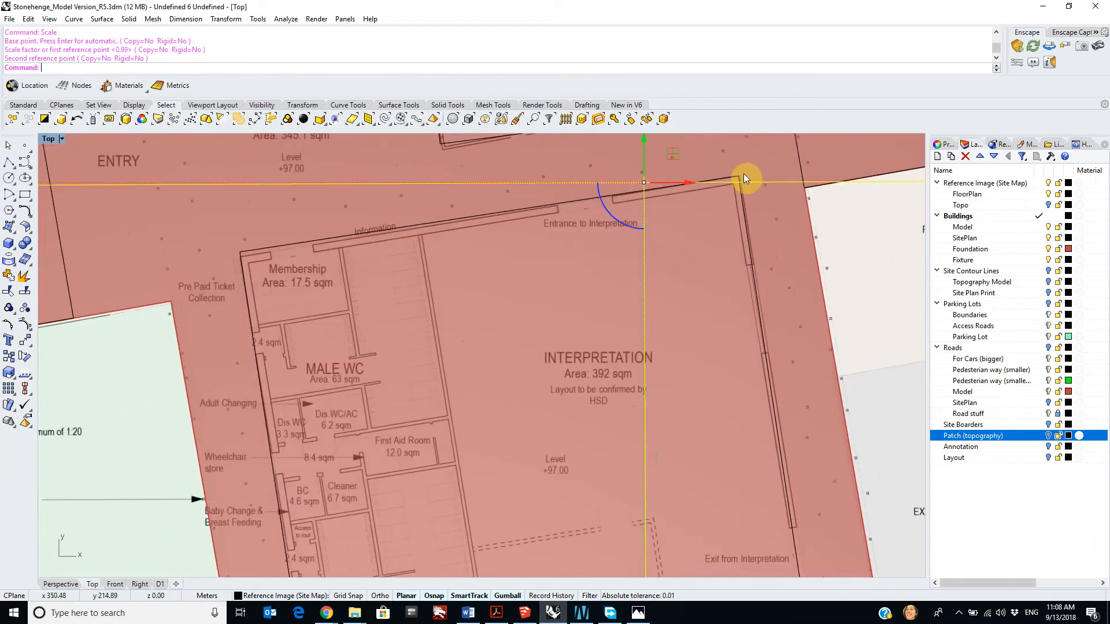
right_click_drag(658, 240, 600, 119)
right_click_drag(640, 304, 622, 161)
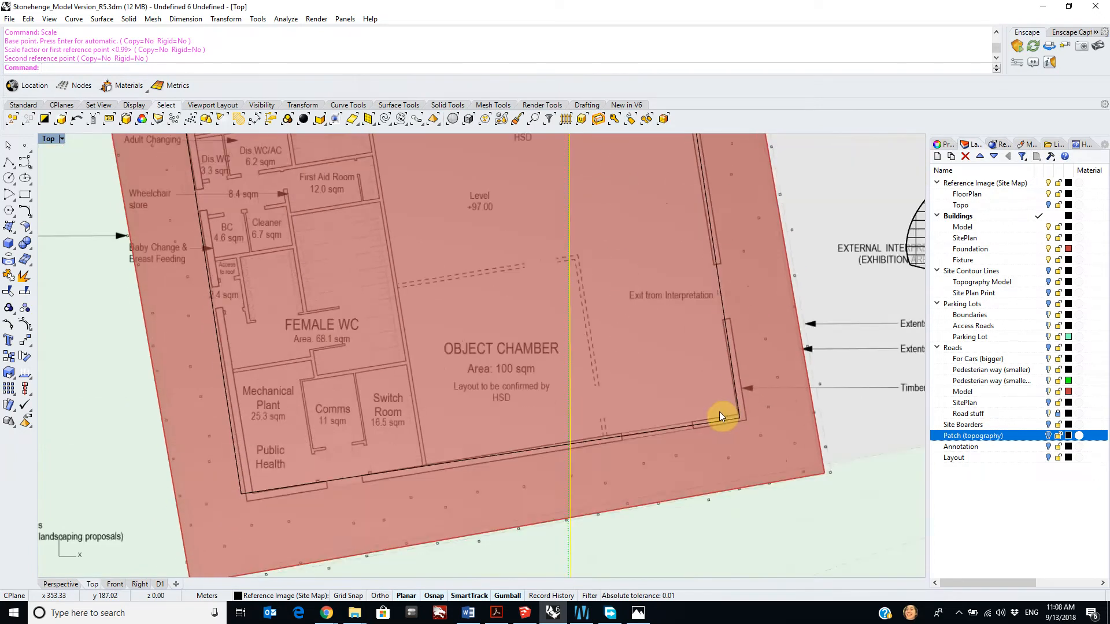
scroll(580, 336, "down", 8)
right_click_drag(471, 211, 532, 335)
scroll(491, 277, "up", 10)
right_click_drag(476, 258, 308, 282)
scroll(301, 284, "down", 4)
right_click_drag(173, 295, 281, 293)
scroll(451, 301, "down", 6)
right_click_drag(470, 300, 454, 455)
right_click_drag(637, 369, 587, 300)
right_click_drag(674, 451, 656, 249)
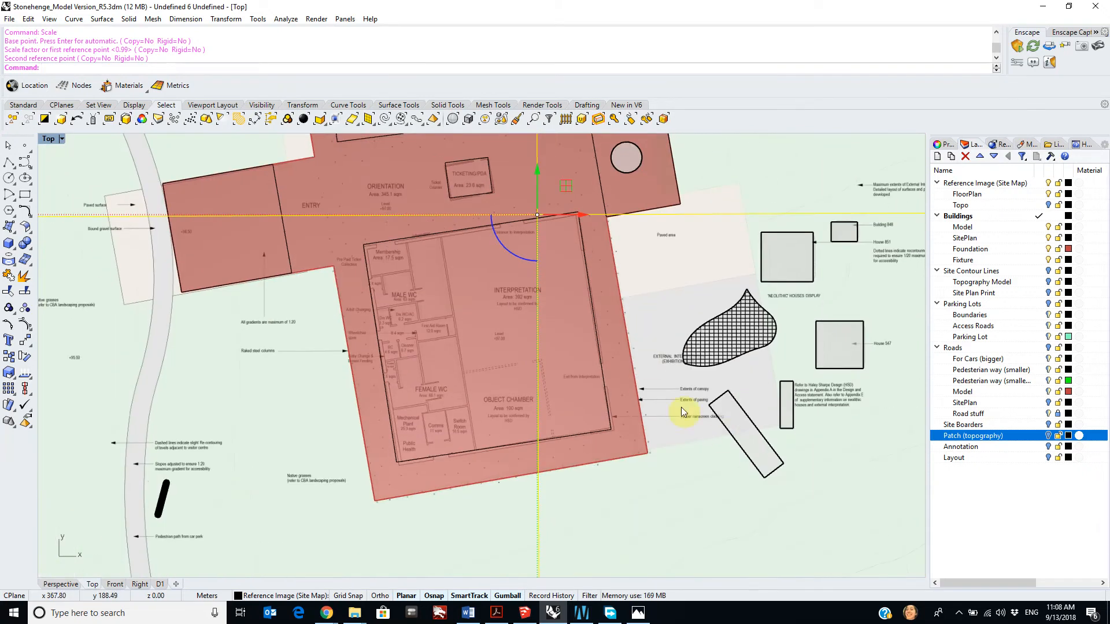
Step: Inspect the upper building's interior walls and outline corners on the floor plan picture, from the education centre to the winter lobby
scroll(632, 472, "up", 2)
scroll(630, 469, "up", 10)
scroll(763, 404, "down", 2)
right_click_drag(533, 398, 523, 260)
scroll(641, 370, "down", 3)
scroll(583, 268, "up", 7)
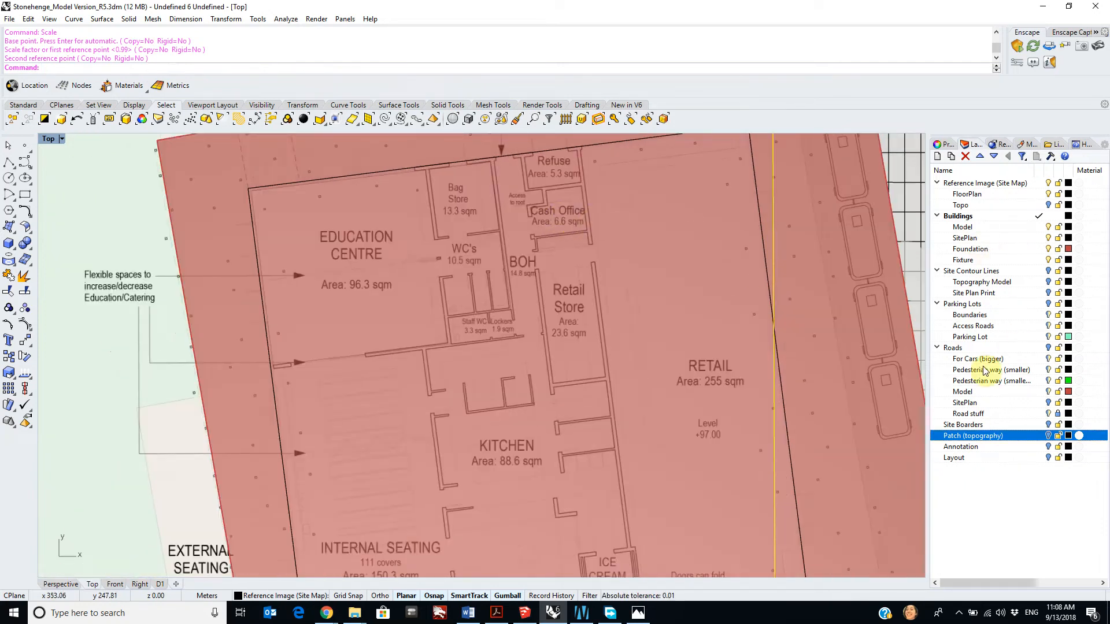
scroll(647, 306, "down", 5)
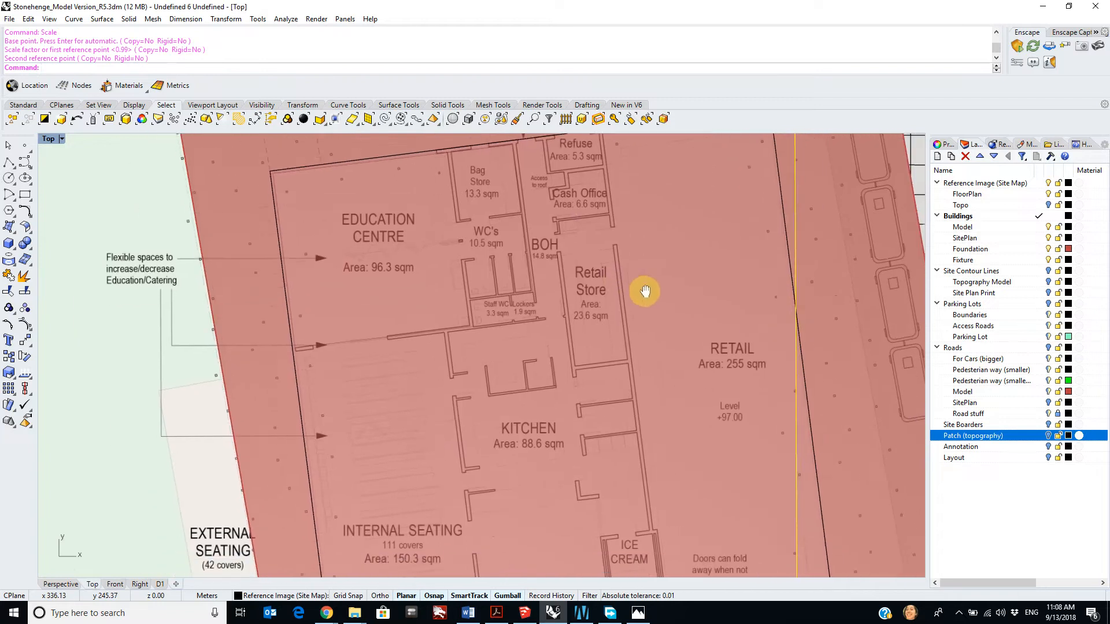
scroll(669, 425, "up", 5)
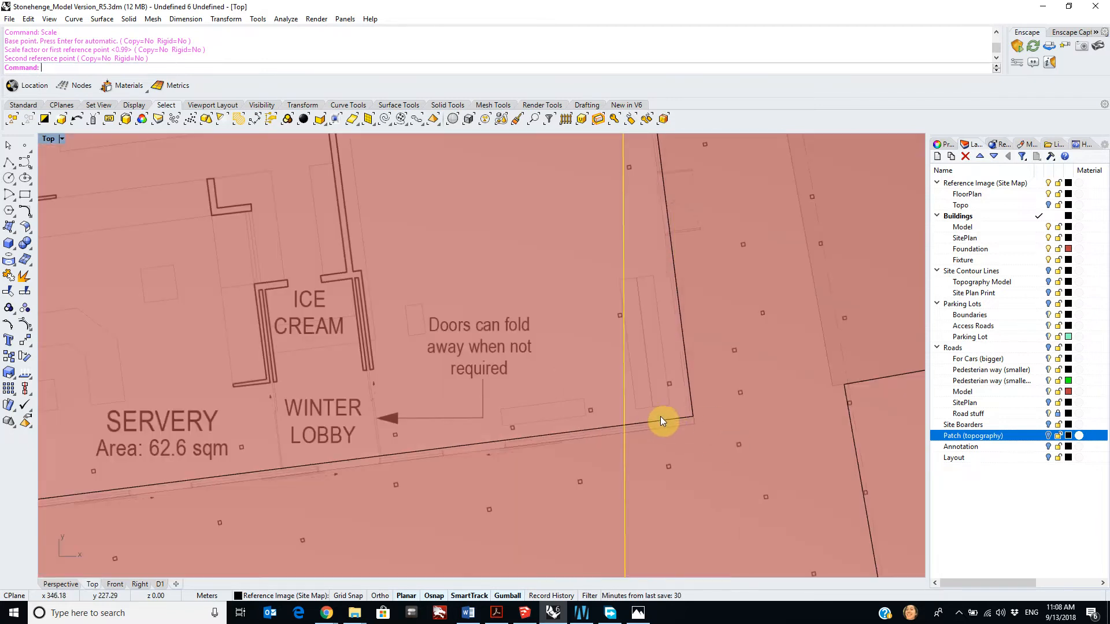
right_click_drag(608, 405, 693, 401)
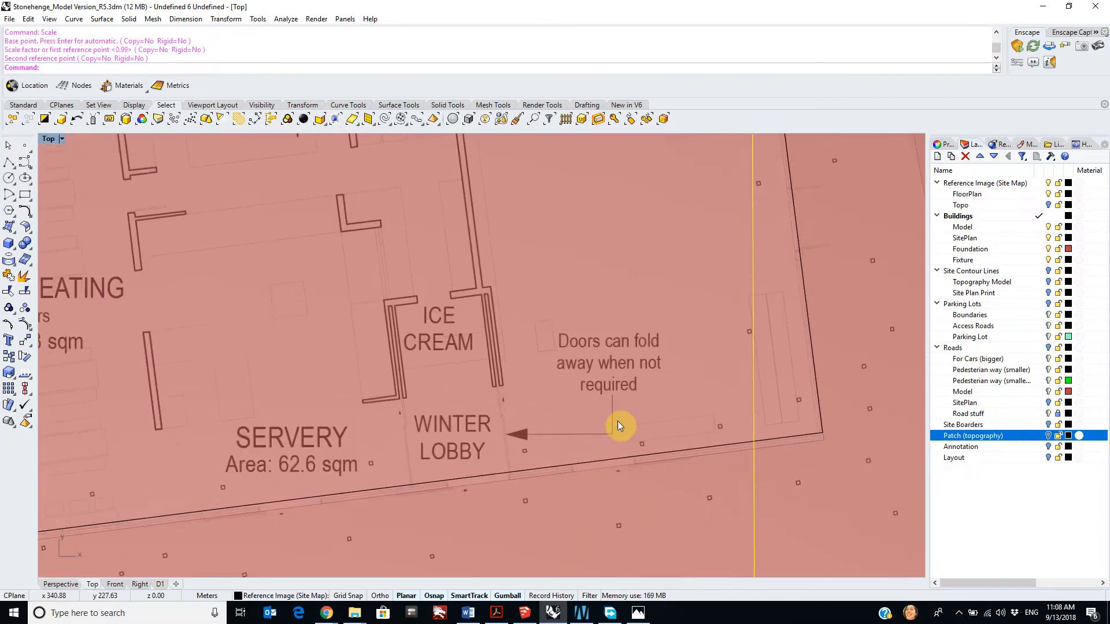
scroll(489, 424, "down", 4)
scroll(495, 260, "up", 3)
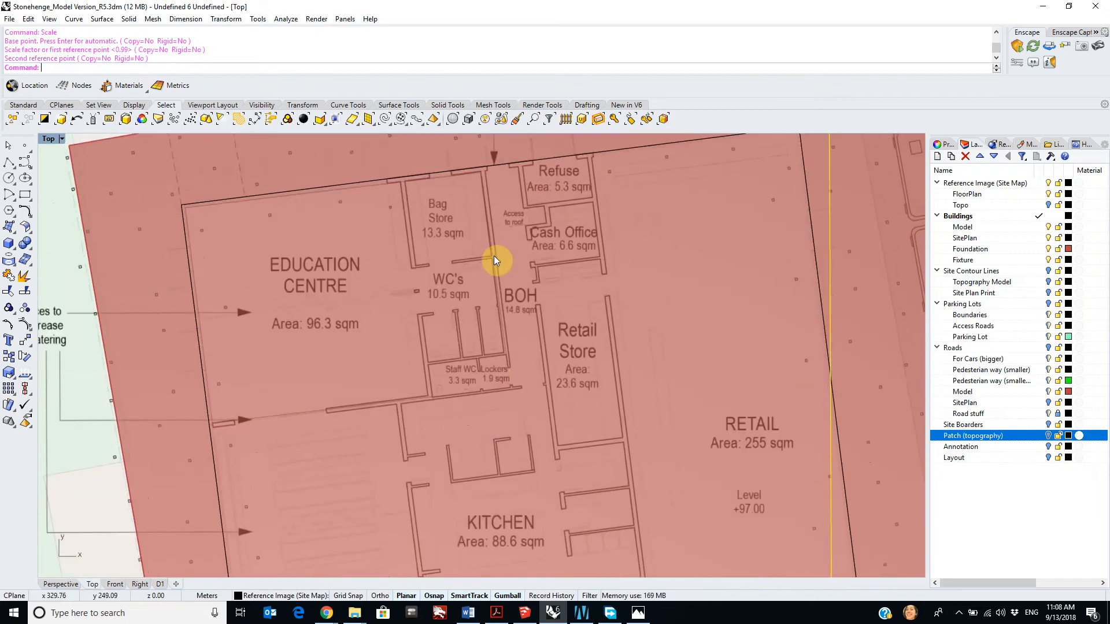
scroll(745, 244, "up", 3)
right_click_drag(733, 248, 693, 253)
scroll(594, 255, "down", 3)
Step: Add a Visitor Center sublayer under Buildings as the current layer, and lock the Reference Image (Site Map) layer
left_click(959, 217)
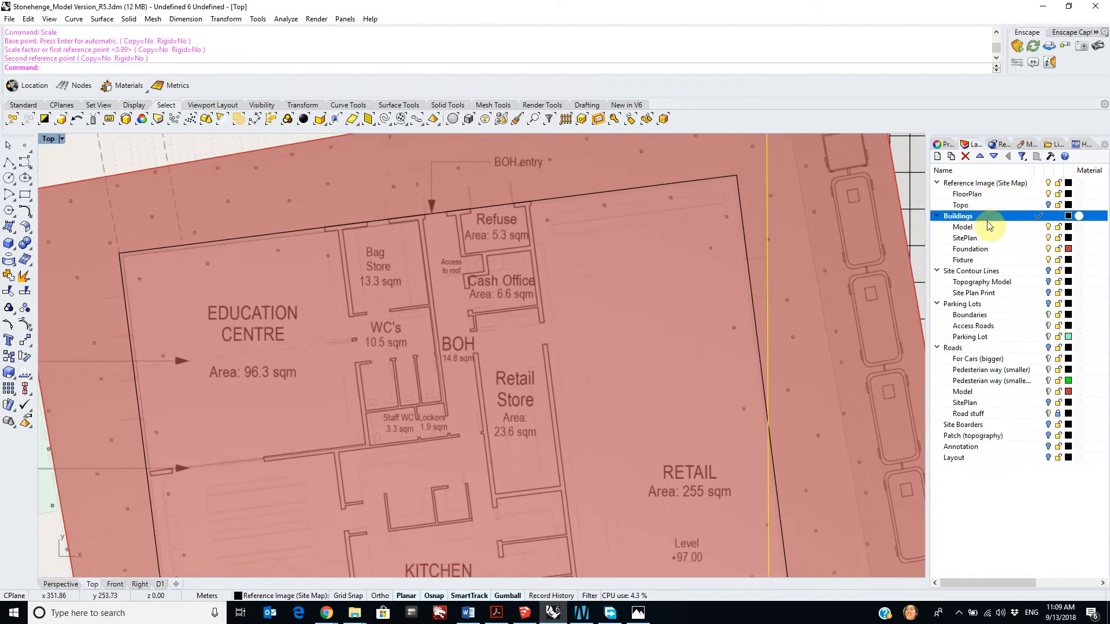
left_click(951, 157)
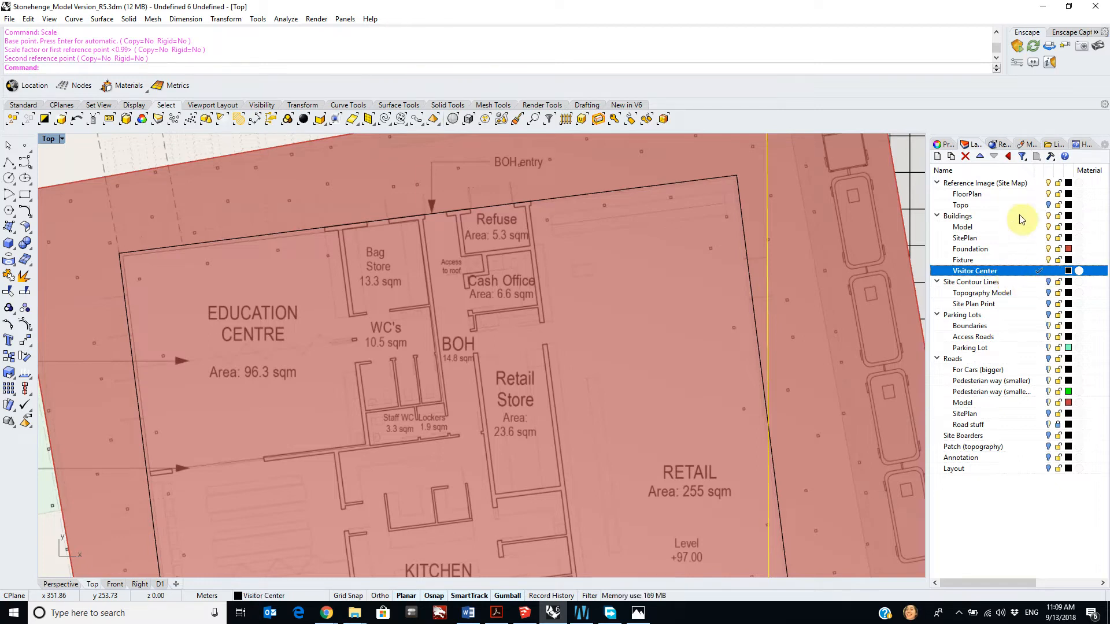
scroll(553, 322, "down", 2)
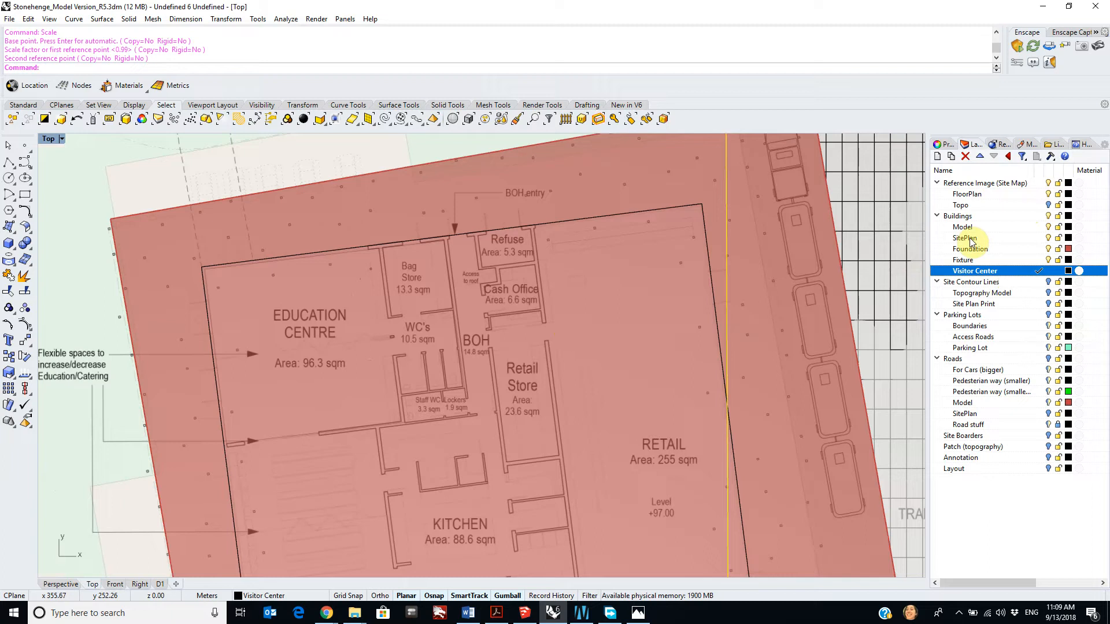
left_click(1058, 184)
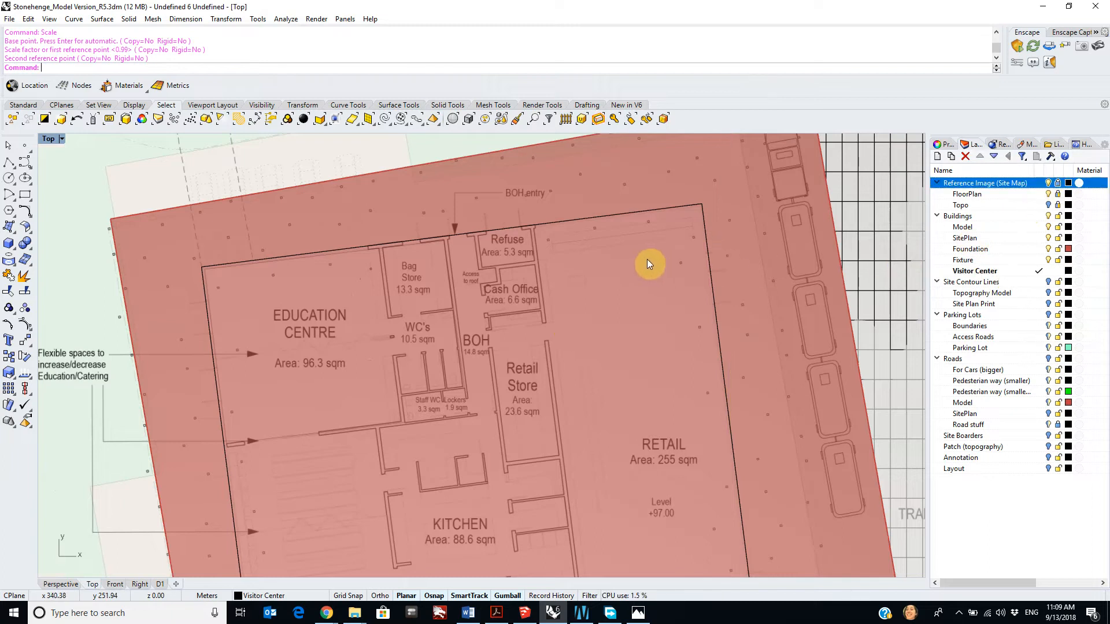
Step: Examine the retail area's walls and the upper building's outline corners on the floor plan picture
scroll(633, 256, "up", 2)
scroll(687, 297, "down", 3)
key("Down")
key("Down")
key("Right")
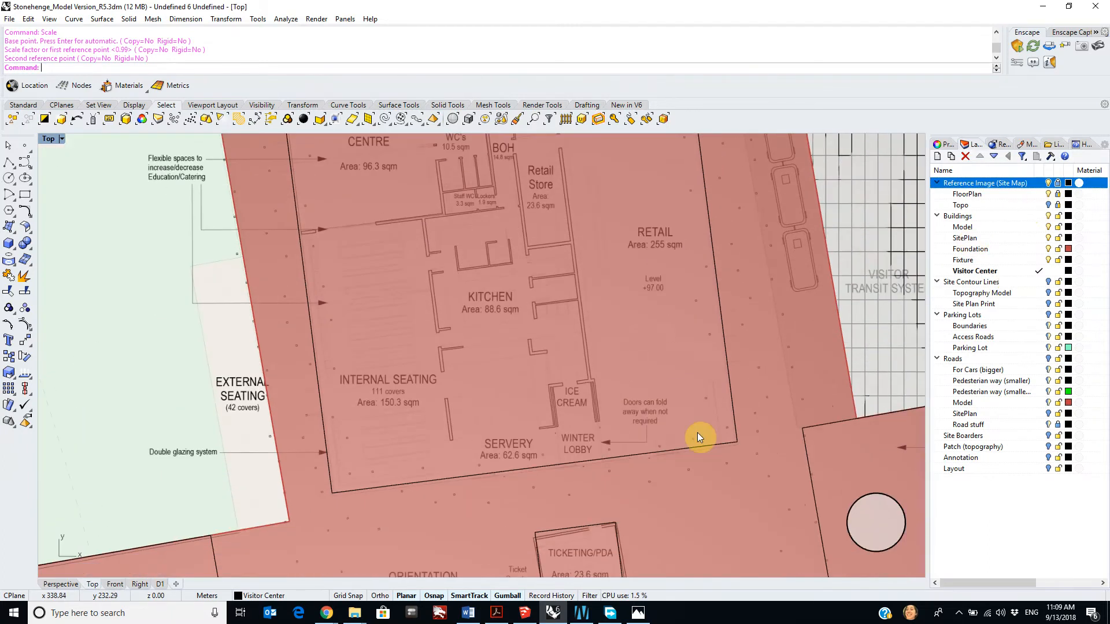
scroll(723, 450, "up", 5)
scroll(720, 419, "down", 6)
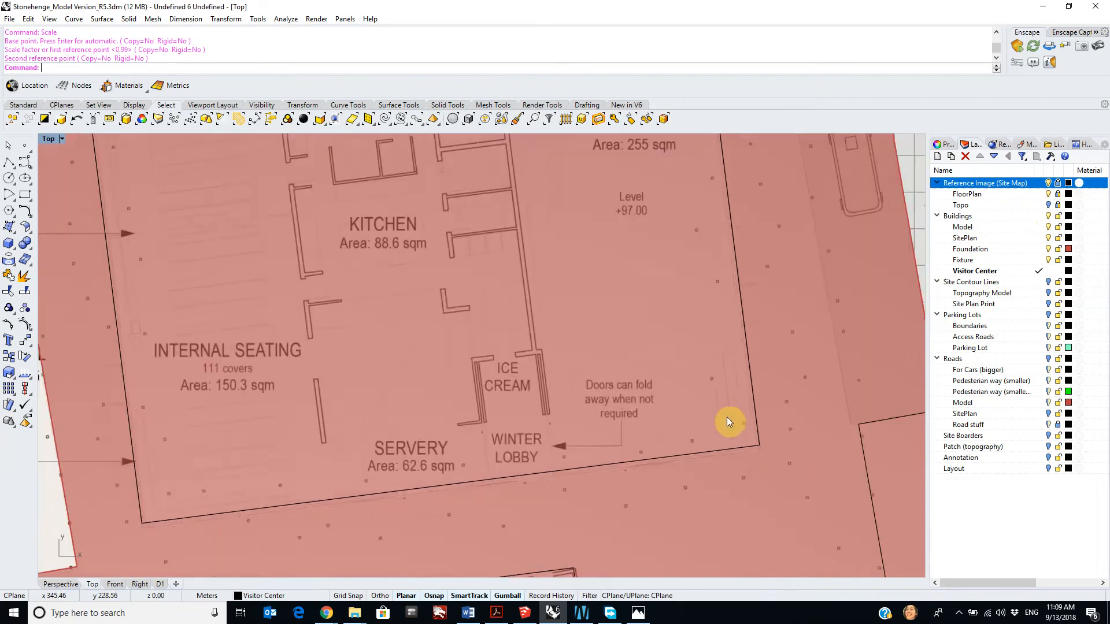
right_click_drag(708, 361, 698, 433)
right_click_drag(693, 201, 662, 218)
scroll(681, 230, "down", 2)
scroll(682, 231, "up", 2)
scroll(665, 221, "up", 2)
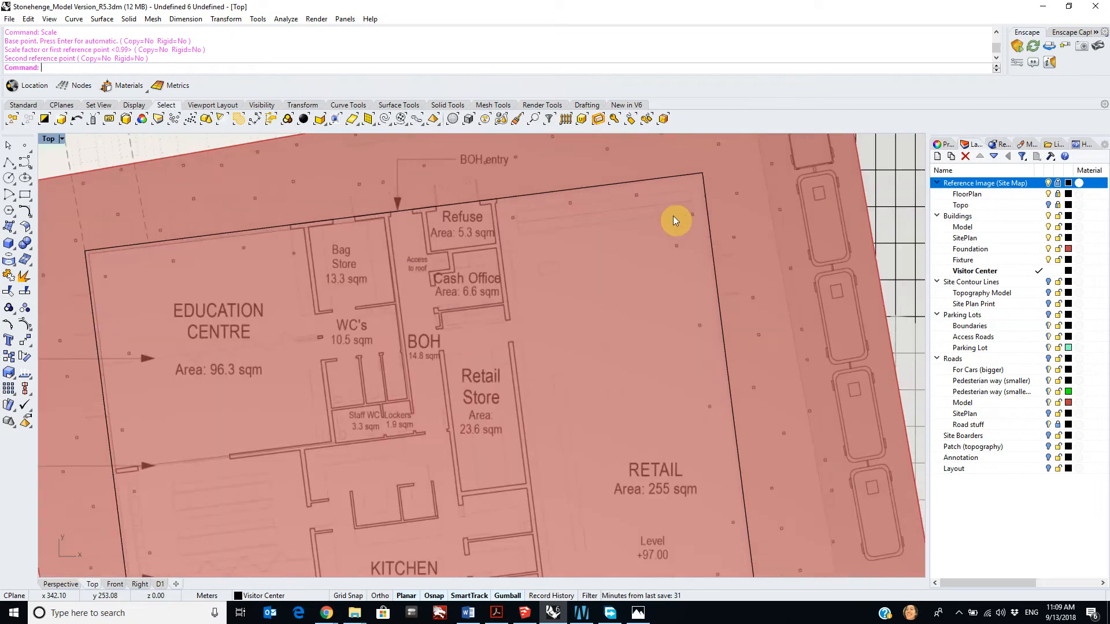
Step: Measure the distance from the modelled outline to the innermost perimeter wall line near the retail area's top-right corner
scroll(717, 208, "up", 5)
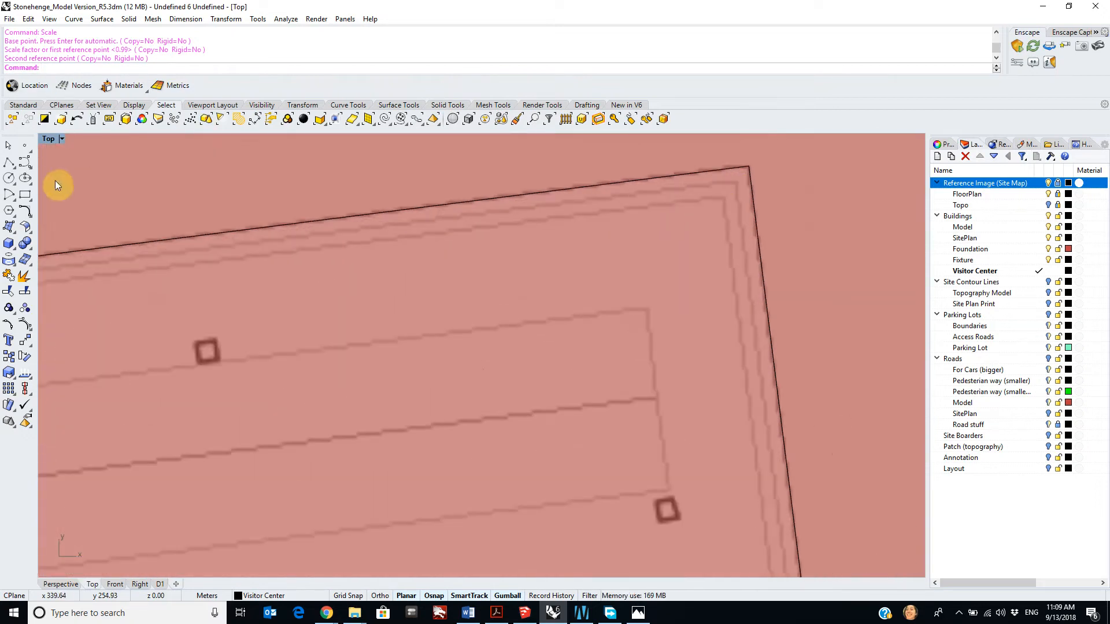
left_click(6, 163)
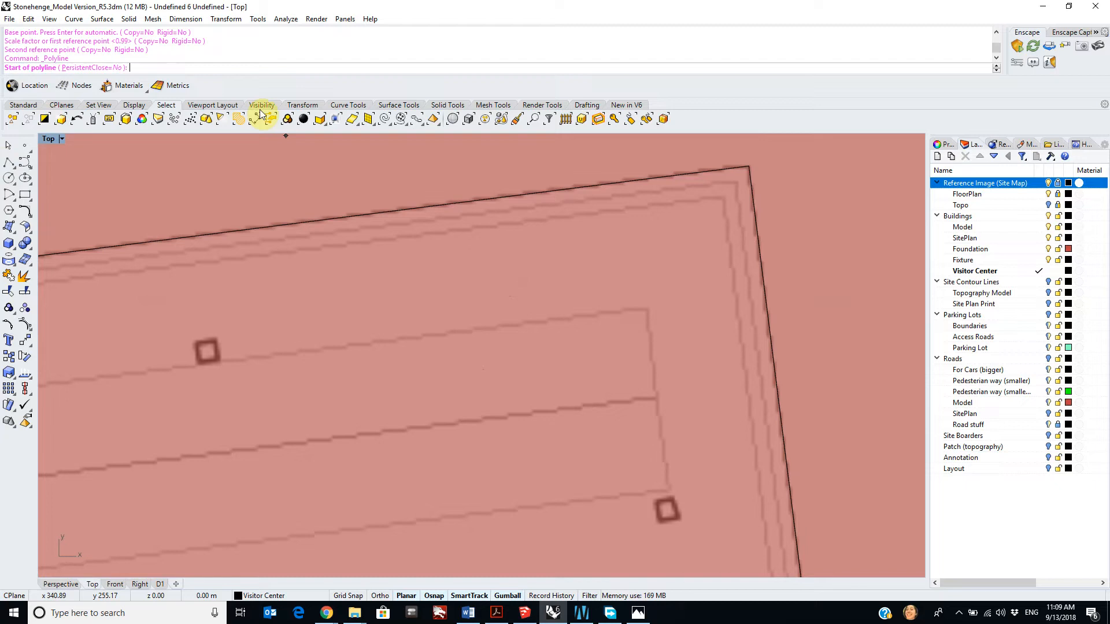
left_click(286, 19)
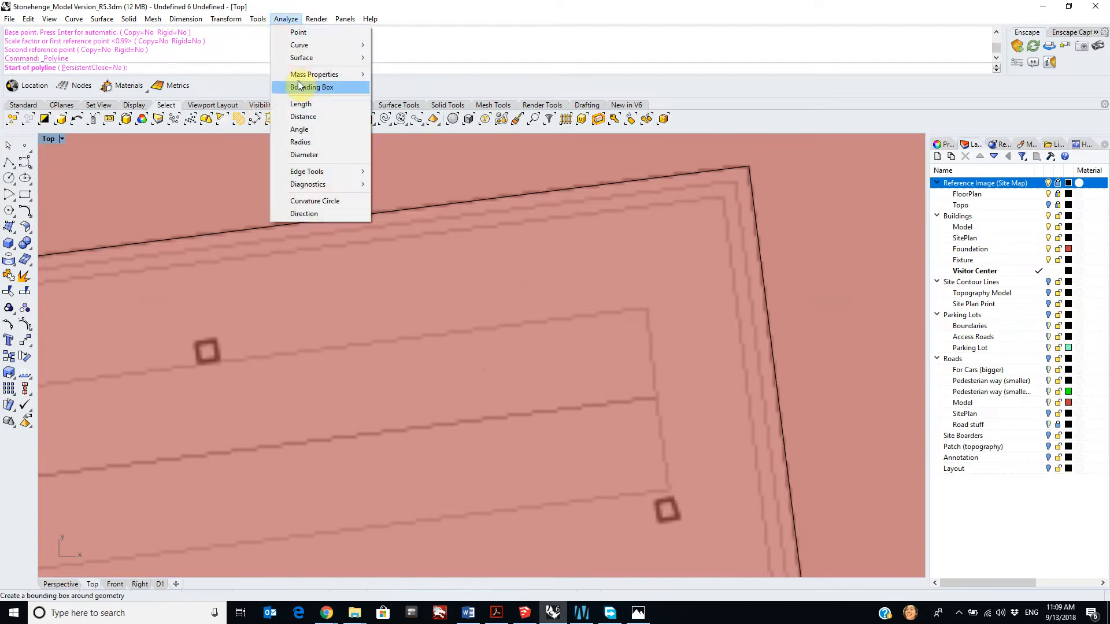
left_click(306, 116)
scroll(706, 191, "up", 2)
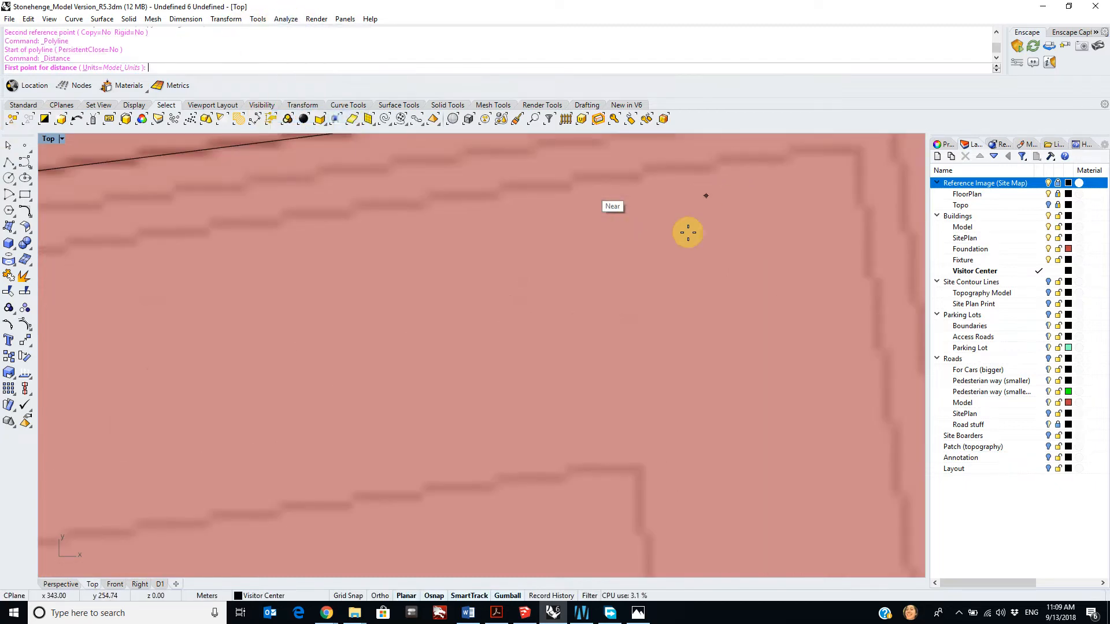
scroll(668, 280, "down", 1)
left_click(670, 249)
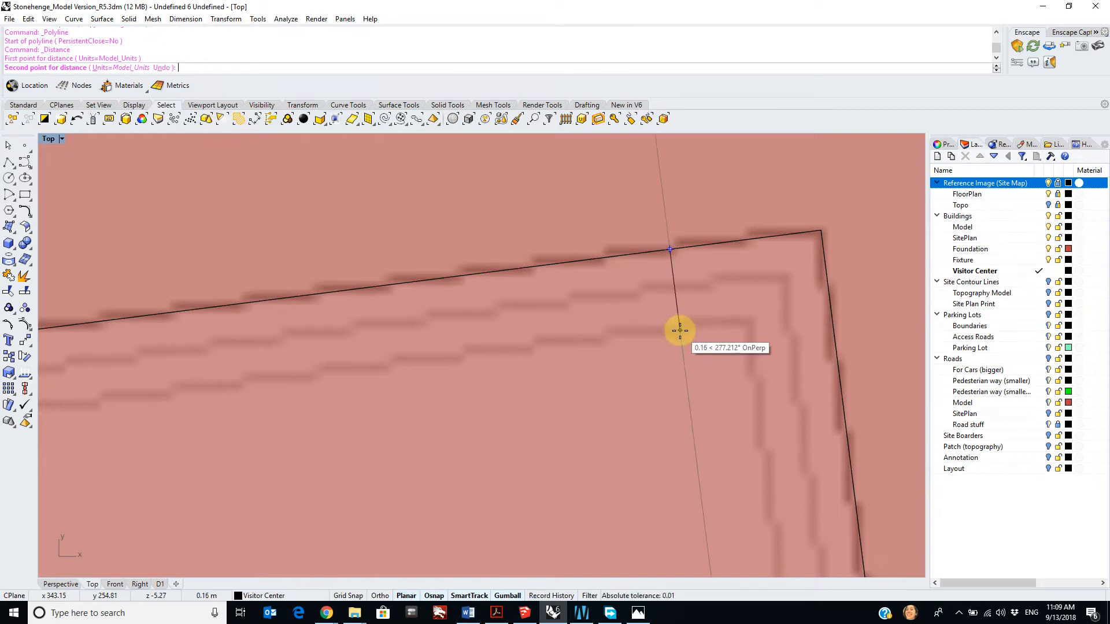
left_click(679, 329)
scroll(680, 327, "down", 3)
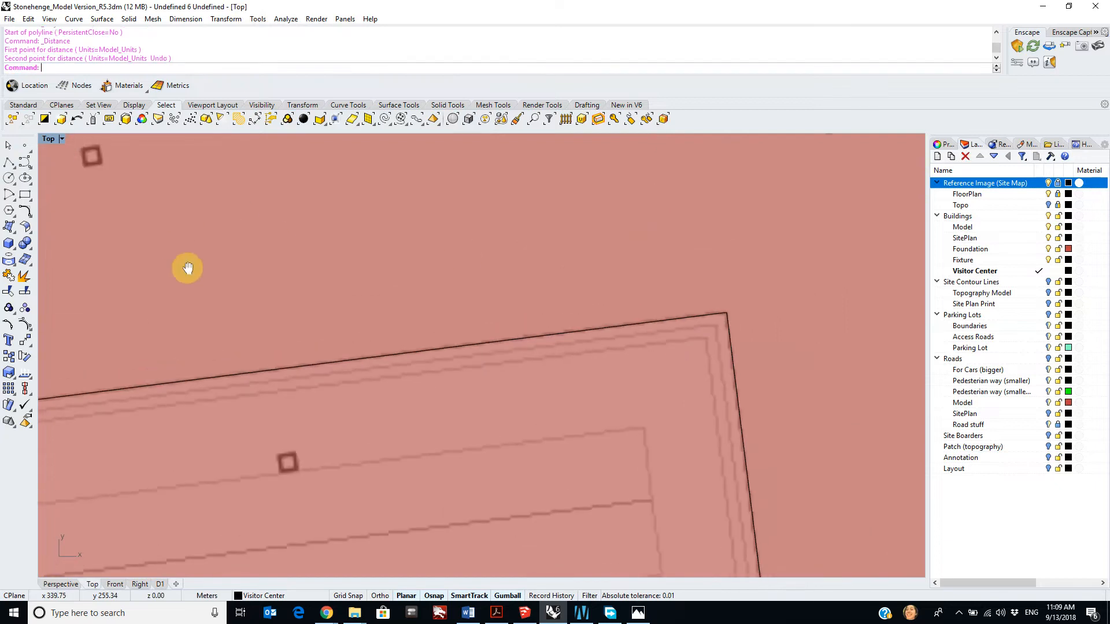
Step: Measure the thickness of the interior wall between the Refuse room and the retail area
scroll(548, 393, "up", 4)
scroll(309, 368, "up", 5)
key("Return")
left_click(479, 269)
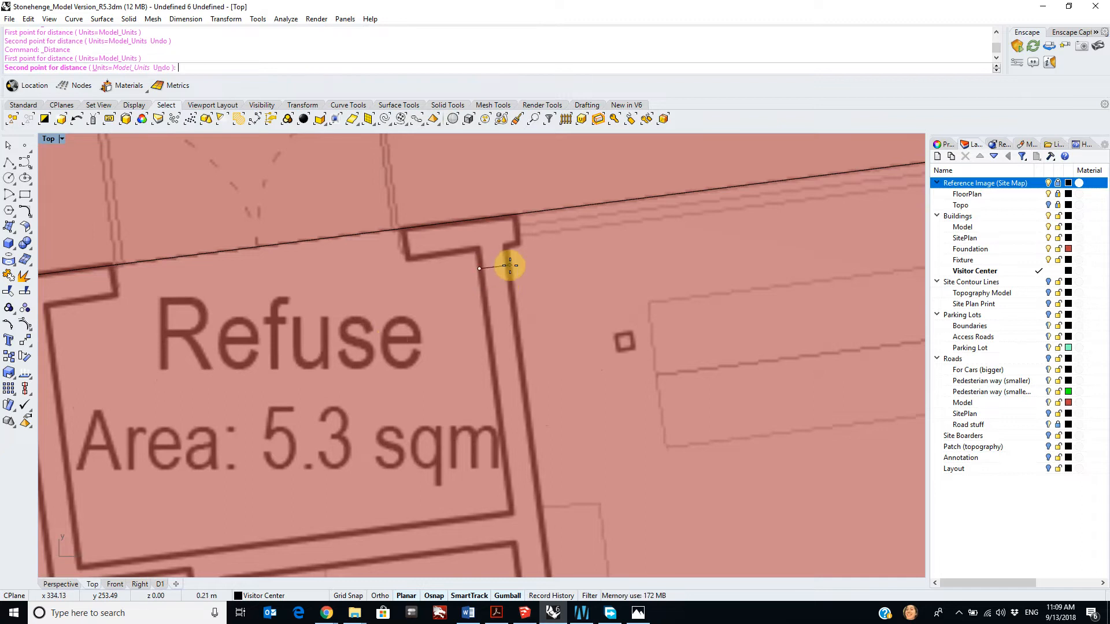
left_click(510, 268)
scroll(467, 356, "down", 5)
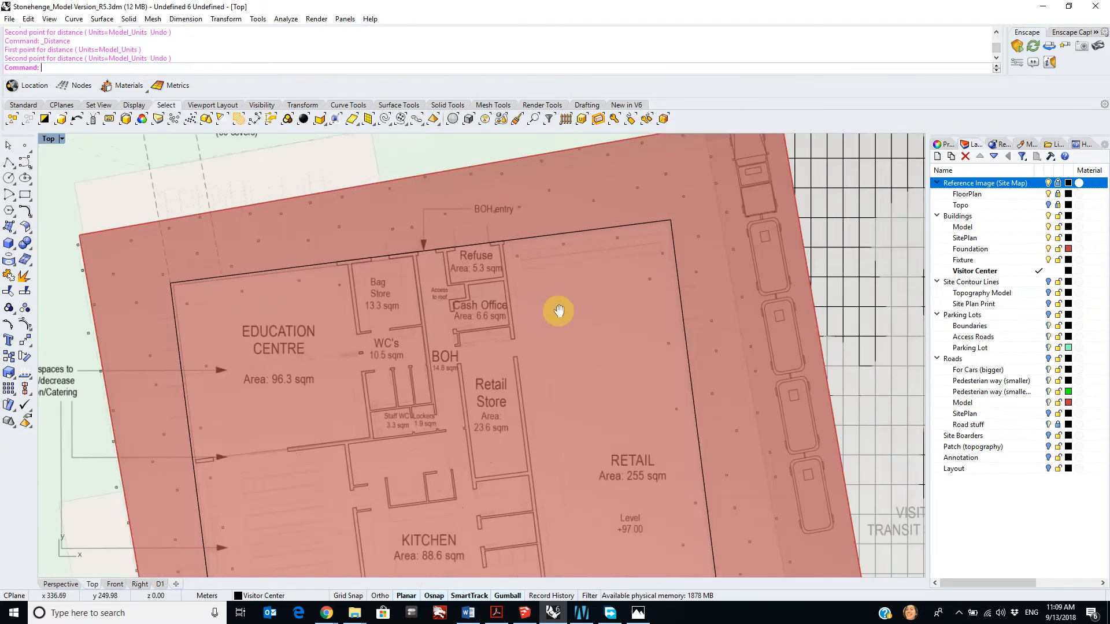
Step: Examine the outer and interior walls on the floor plan from the winter lobby and servery up to the education centre
scroll(642, 506, "up", 5)
scroll(601, 477, "down", 2)
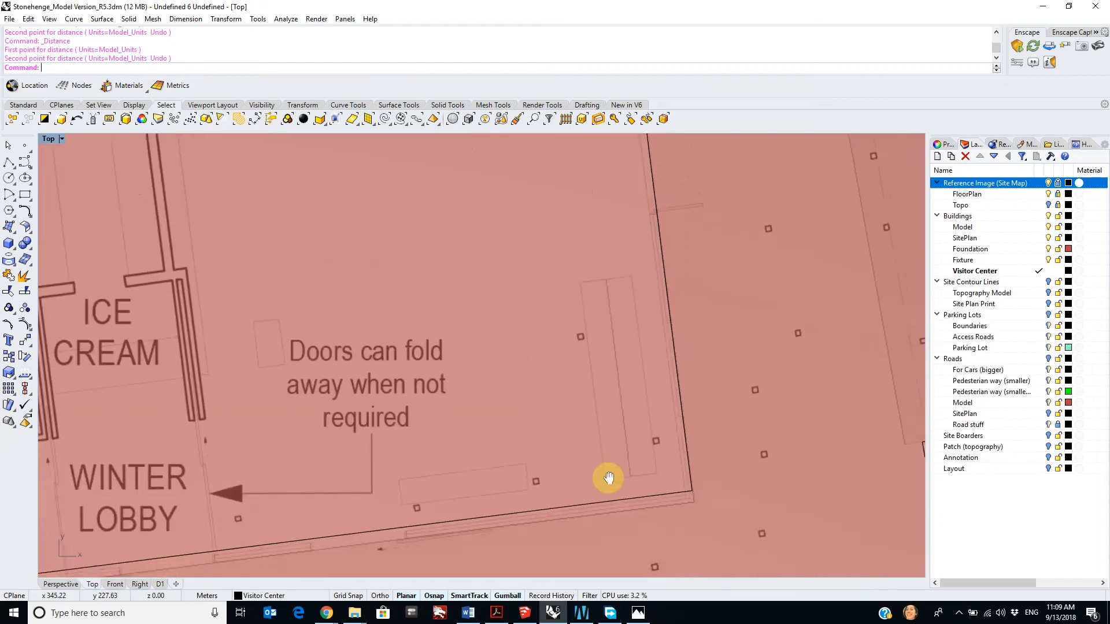
right_click_drag(169, 463, 689, 429)
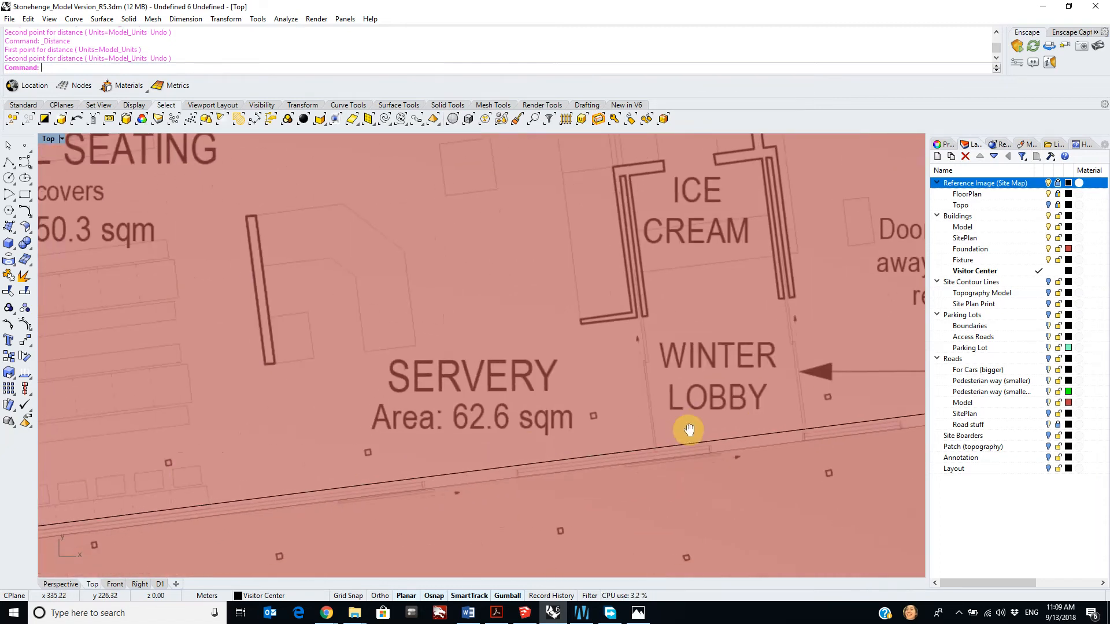
scroll(220, 381, "down", 6)
right_click_drag(219, 381, 471, 466)
right_click_drag(461, 286, 453, 426)
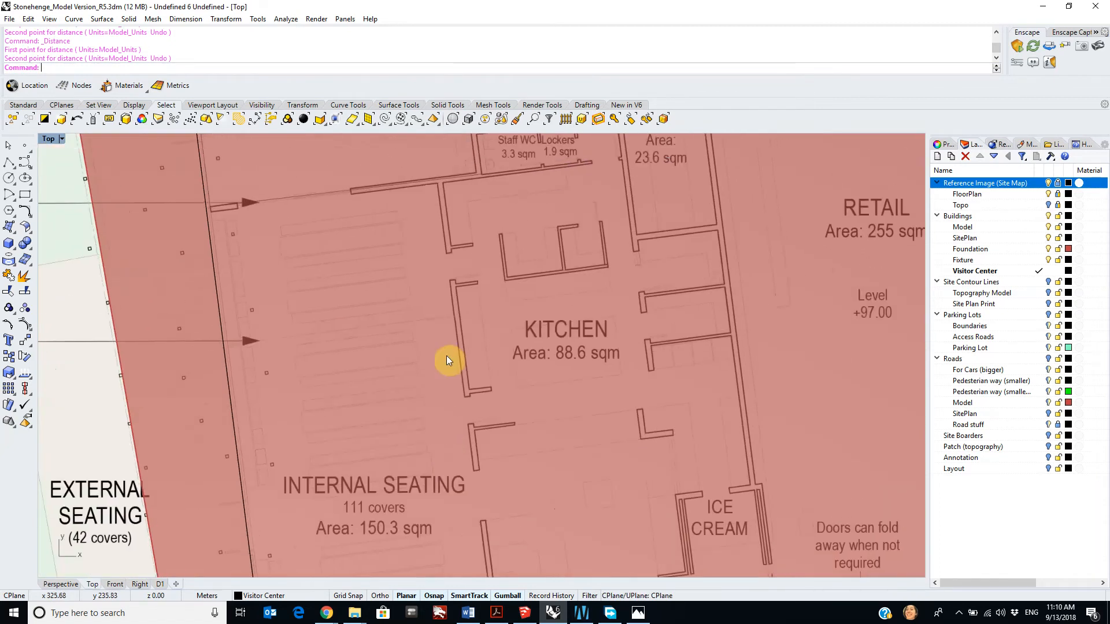
right_click_drag(442, 302, 508, 371)
right_click_drag(342, 296, 384, 398)
scroll(457, 285, "down", 4)
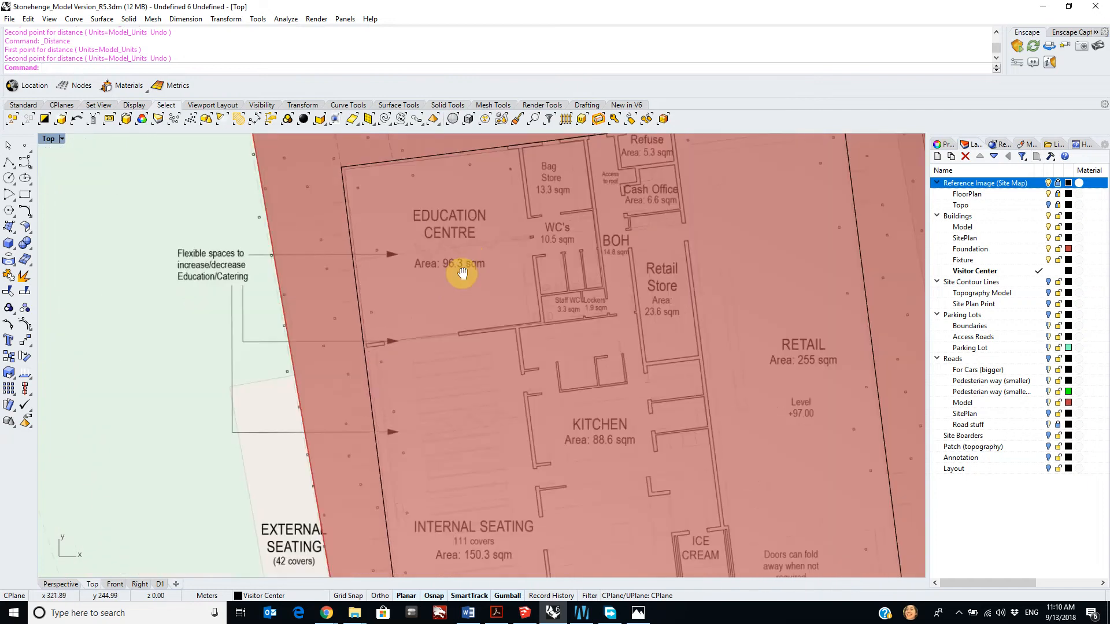
Step: Examine the upper building's overall layout and outline from the education centre across to the retail area
right_click_drag(463, 273, 429, 363)
scroll(671, 264, "up", 4)
right_click_drag(639, 283, 526, 258)
scroll(572, 295, "down", 4)
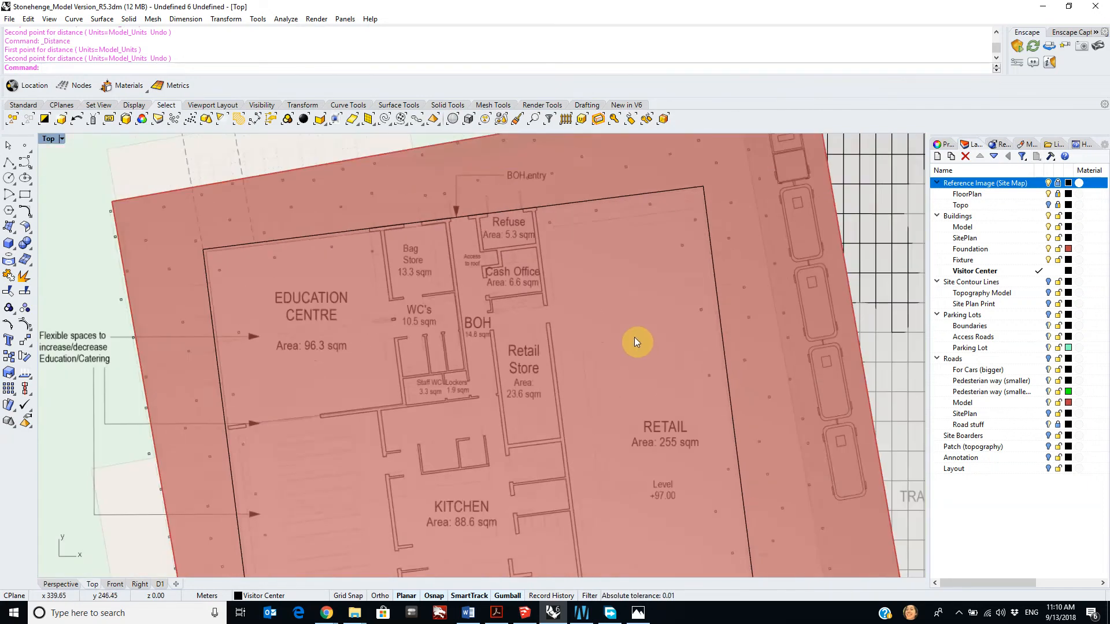
right_click_drag(635, 341, 593, 245)
scroll(614, 327, "down", 8)
right_click_drag(619, 352, 611, 327)
scroll(608, 196, "up", 4)
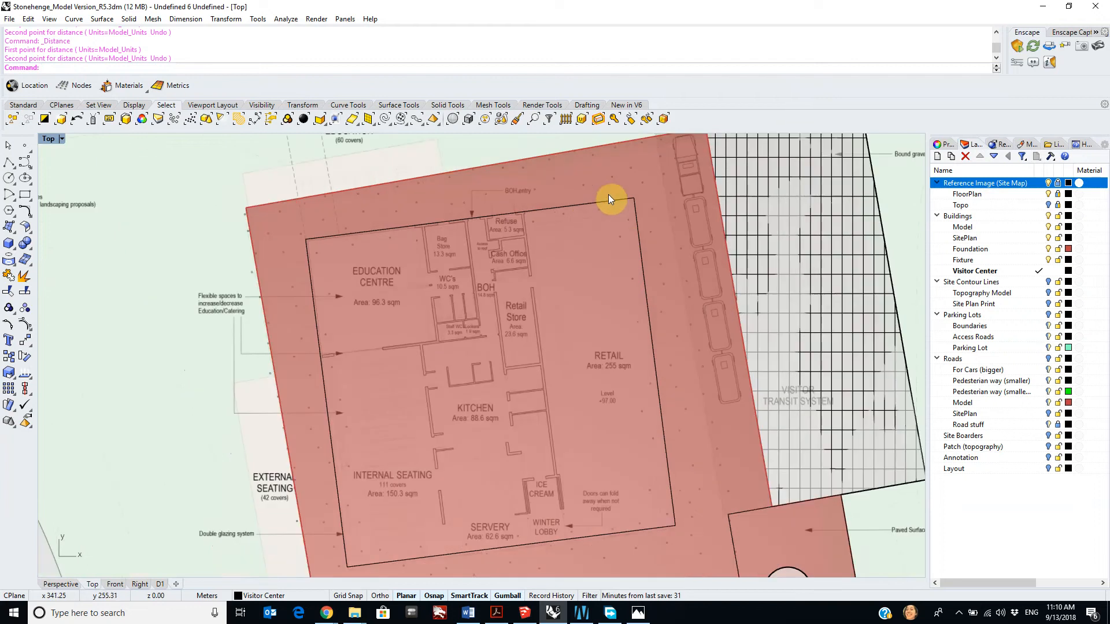
scroll(619, 234, "up", 3)
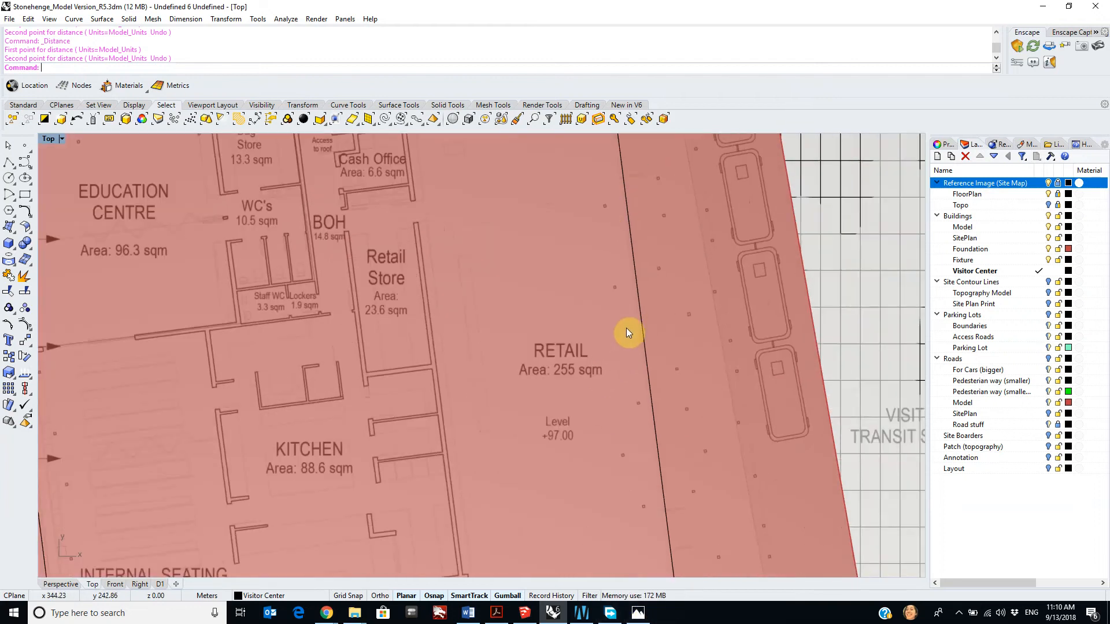
Step: Select the upper building's outline curve and compare its lower edge and corners with the floor plan picture
left_click(639, 315)
scroll(637, 364, "down", 5)
scroll(643, 405, "up", 9)
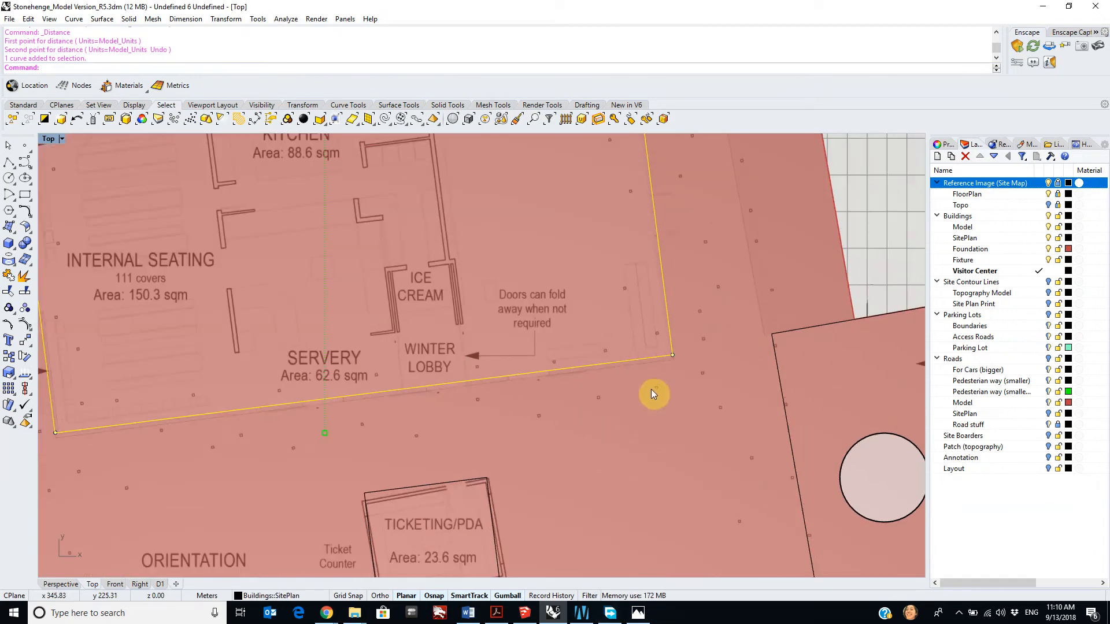
scroll(655, 370, "down", 4)
scroll(457, 373, "up", 4)
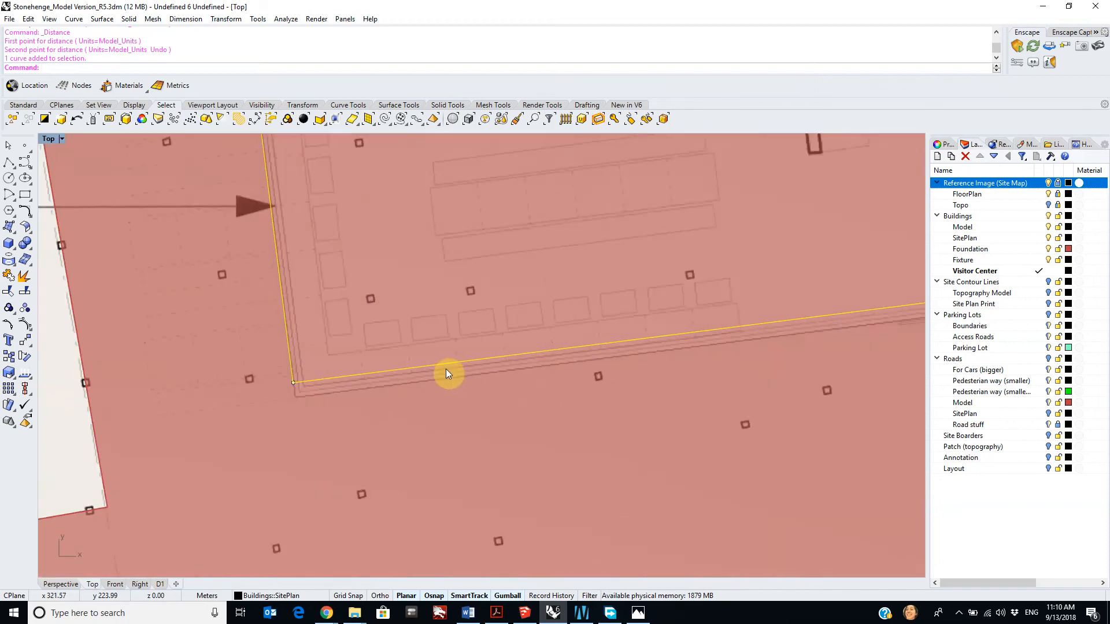
scroll(414, 377, "down", 4)
right_click_drag(407, 385, 190, 383)
right_click_drag(709, 344, 488, 355)
right_click_drag(782, 288, 500, 312)
scroll(761, 289, "up", 2)
right_click_drag(763, 309, 770, 448)
scroll(743, 386, "down", 10)
right_click_drag(703, 310, 710, 418)
Step: Scale the outline in one direction from its top-right corner so its lower edge meets the floor plan's lower wall line
scroll(742, 183, "up", 4)
scroll(722, 301, "up", 4)
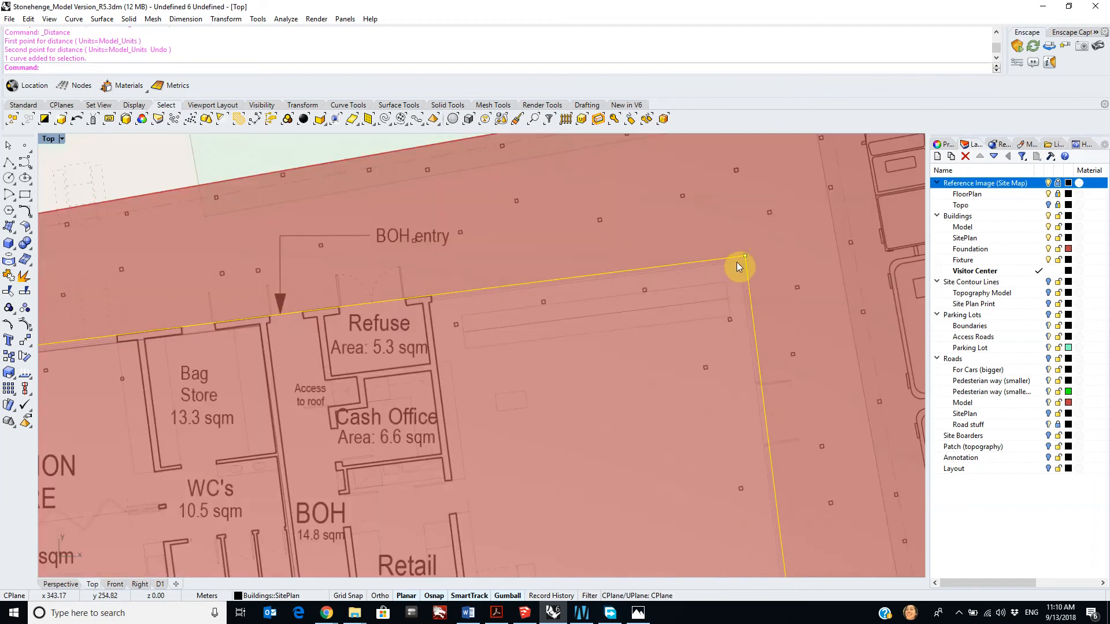
type("Sc1")
key("Return")
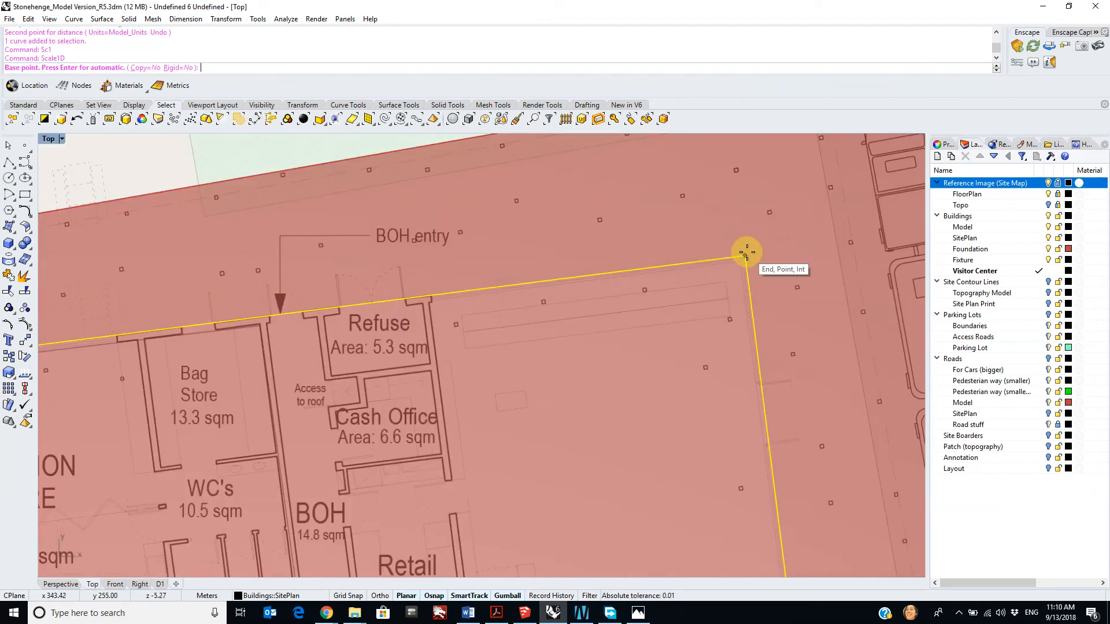
left_click(746, 255)
scroll(769, 343, "down", 8)
right_click_drag(806, 452, 647, 171)
scroll(627, 396, "up", 10)
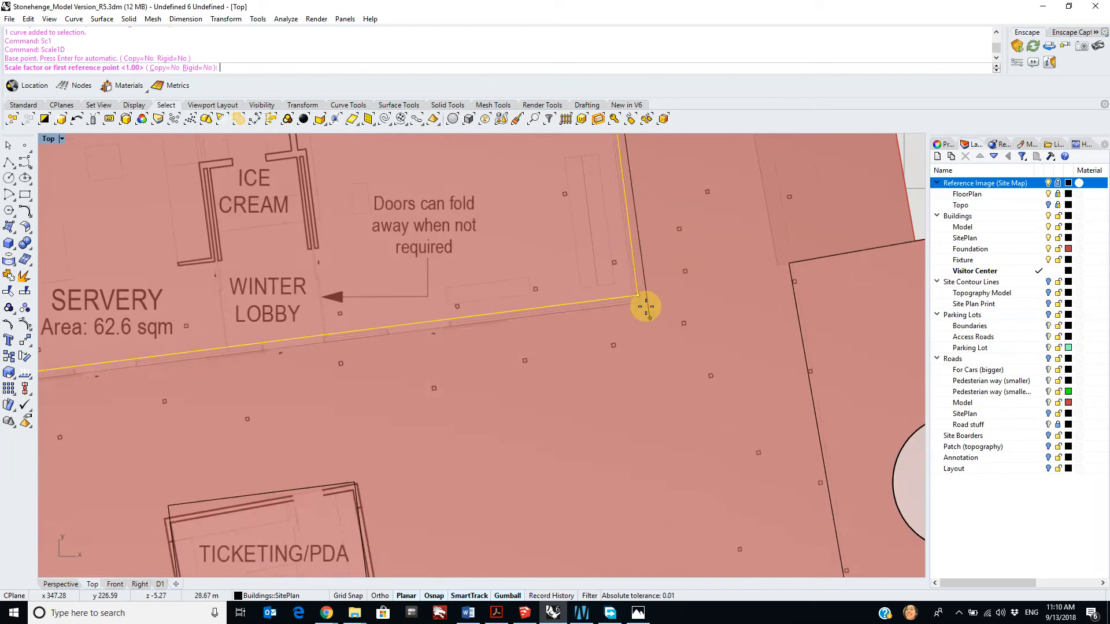
left_click(634, 341)
scroll(634, 341, "up", 5)
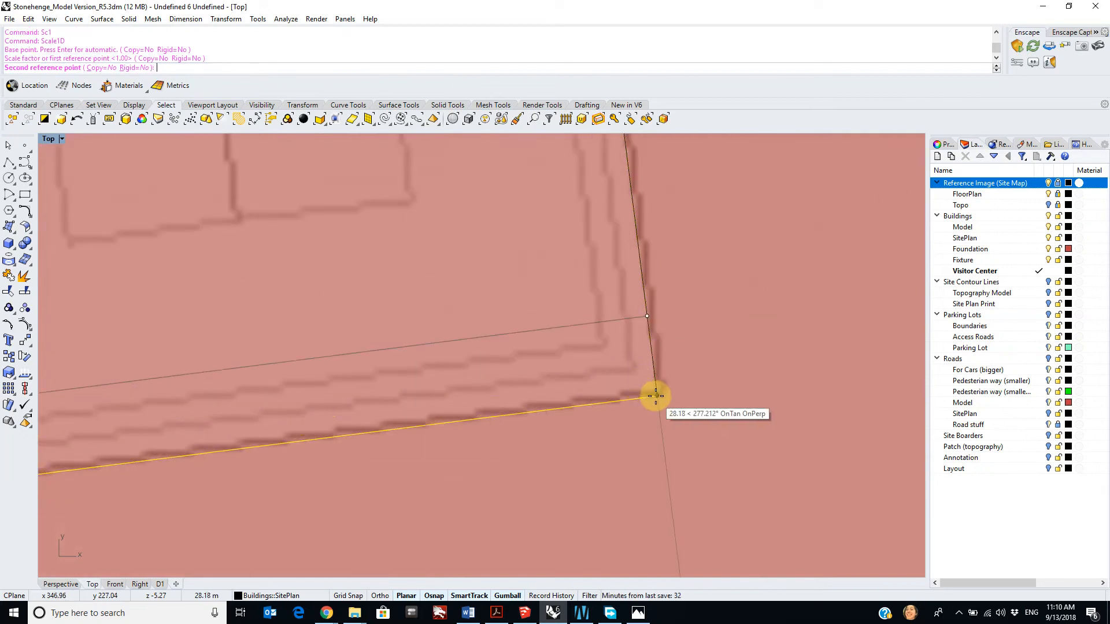
left_click(658, 392)
Step: Check the stretched outline against the floor plan picture along the building's lower edge and up to its top-right corner
scroll(603, 393, "down", 5)
scroll(442, 383, "up", 4)
scroll(613, 364, "down", 2)
right_click_drag(322, 384, 724, 331)
right_click_drag(209, 380, 233, 426)
scroll(233, 426, "down", 2)
scroll(462, 294, "down", 3)
scroll(555, 262, "up", 6)
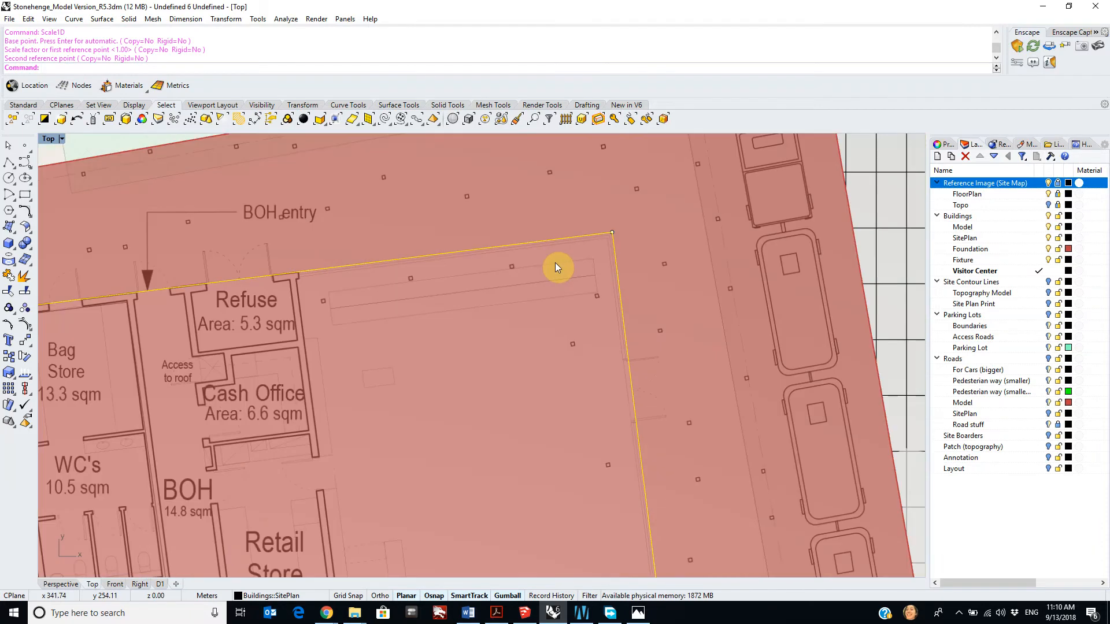
Step: Offset the upper building's outline inward by 0.15 m
scroll(604, 248, "up", 1)
mouse_move(590, 240)
right_mouse_down()
mouse_move(594, 198)
mouse_move(564, 224)
right_mouse_up()
type("ffset")
key("Return")
scroll(555, 194, "up", 4)
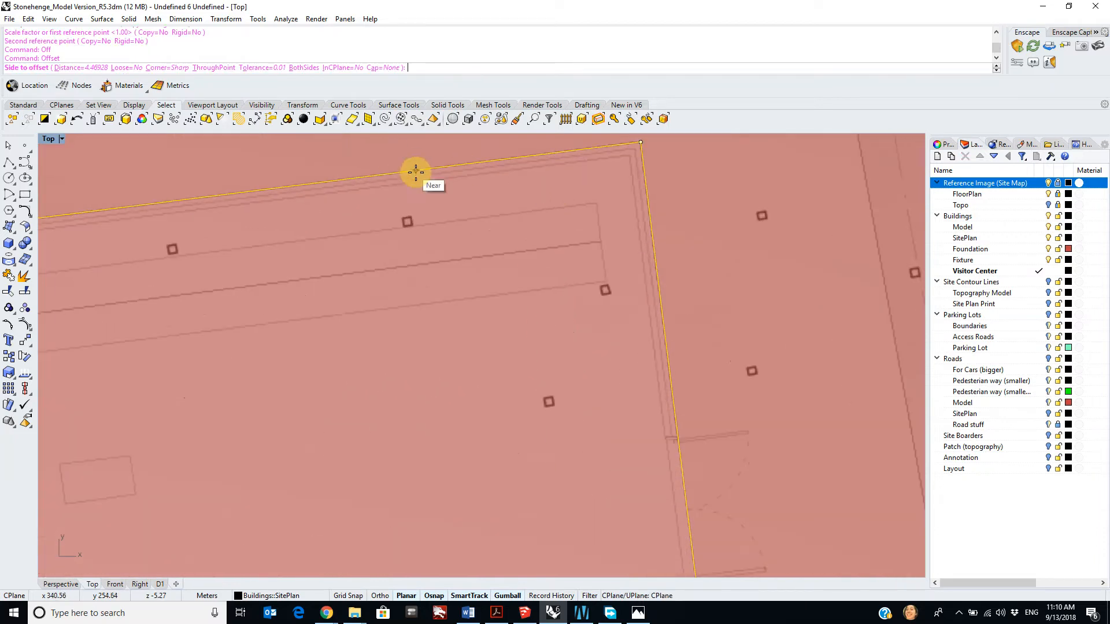
type("1.5")
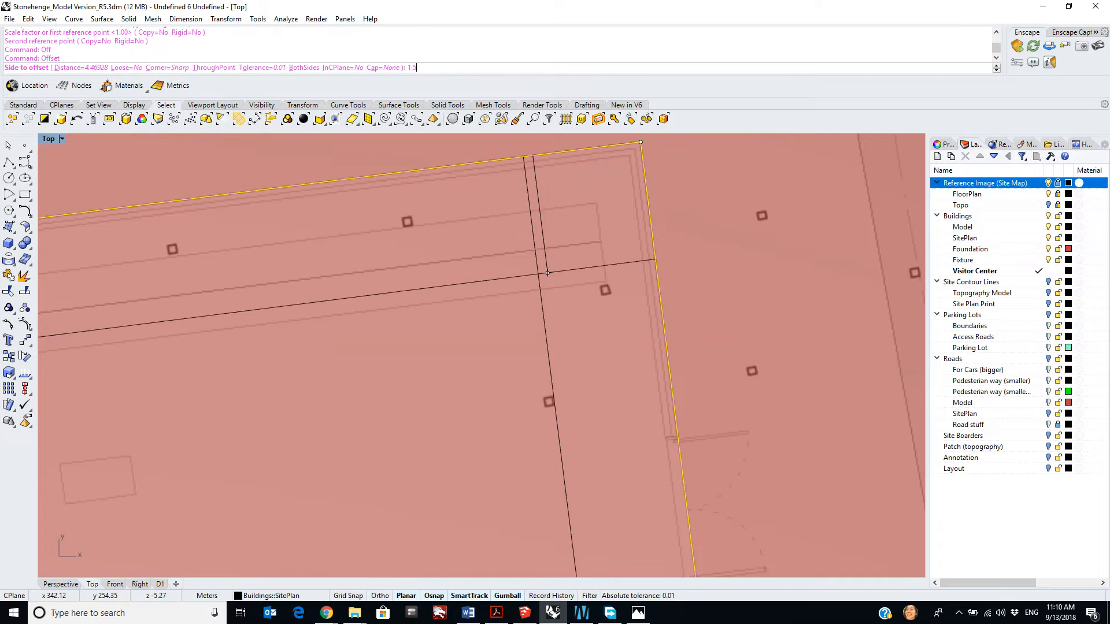
key("Return")
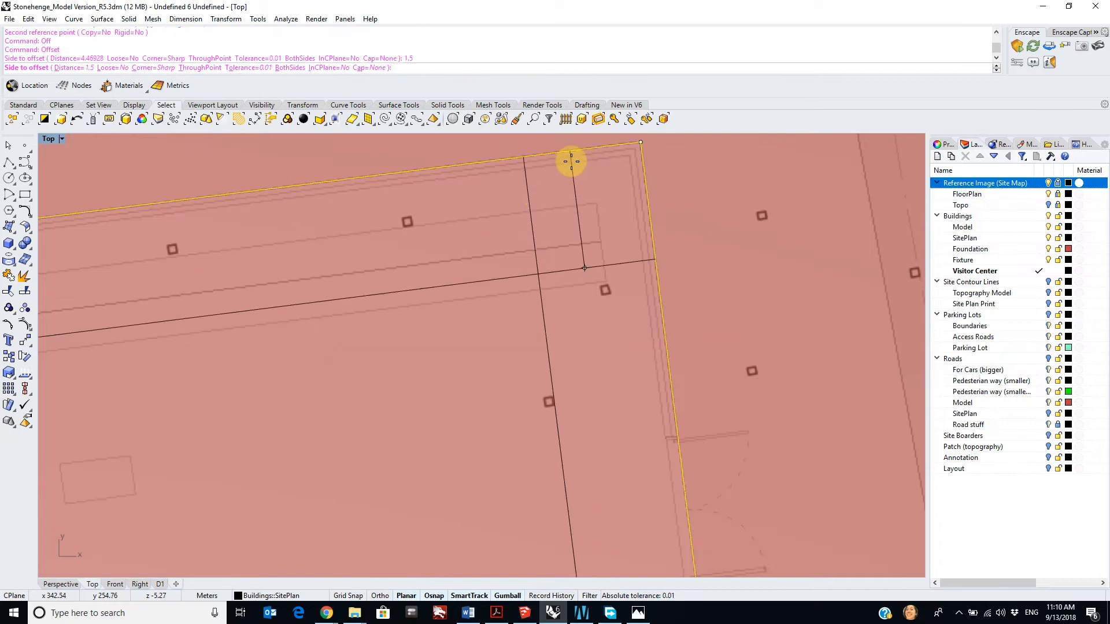
type("0.15")
key("Return")
scroll(580, 169, "up", 5)
left_click(580, 168)
Step: Add the inner offset curve to the selection together with the building's outer outline
scroll(575, 188, "down", 3)
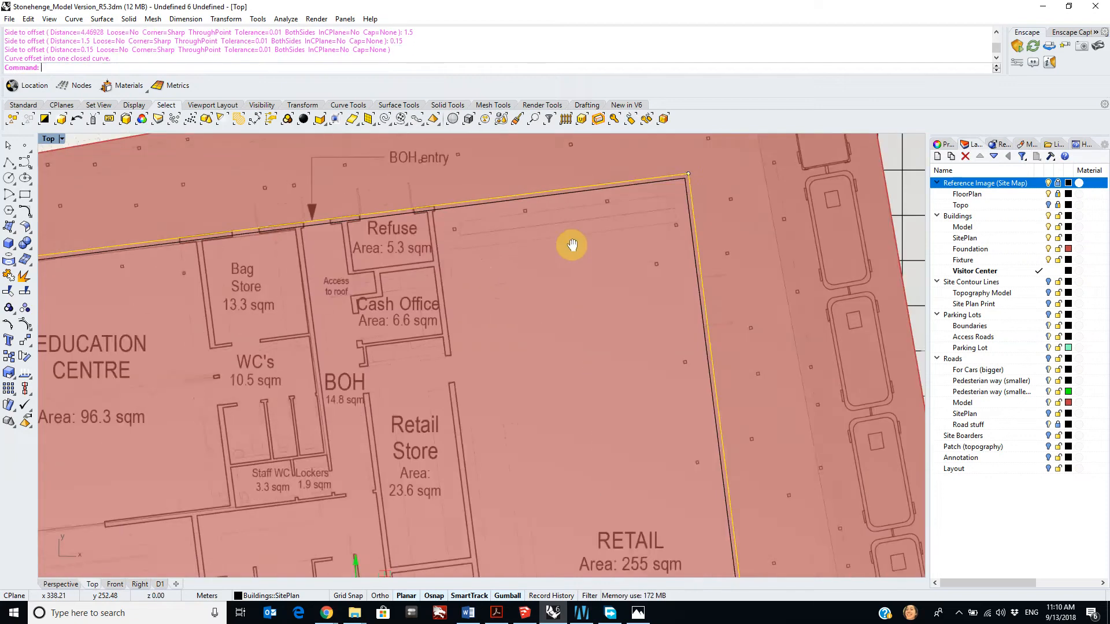
scroll(580, 238, "down", 3)
scroll(630, 359, "up", 4)
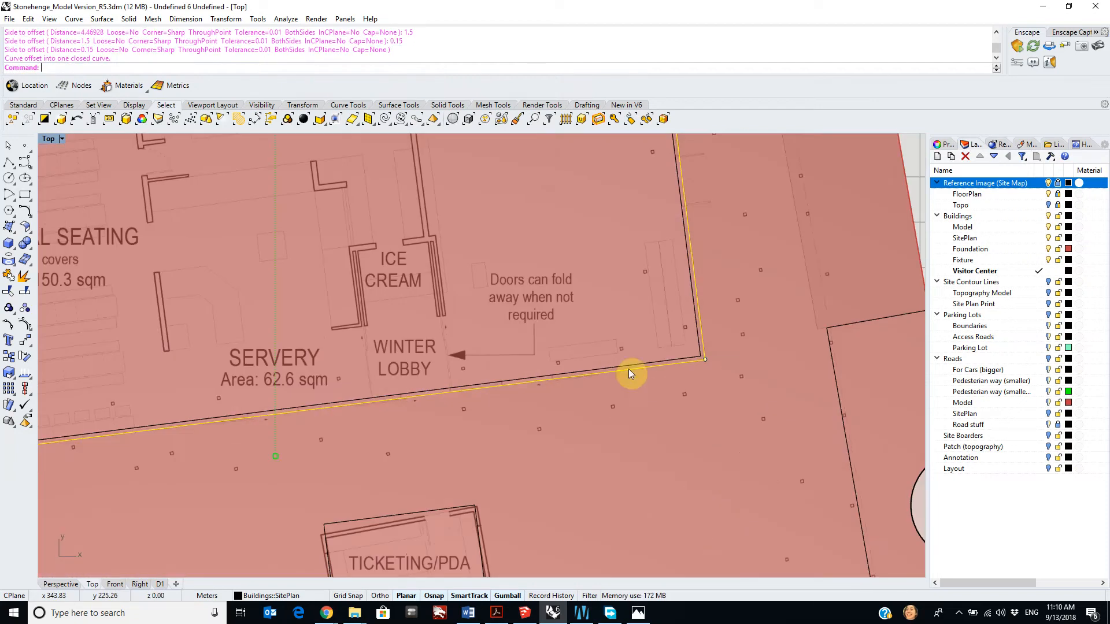
scroll(688, 358, "up", 3)
left_click(677, 359, "shift")
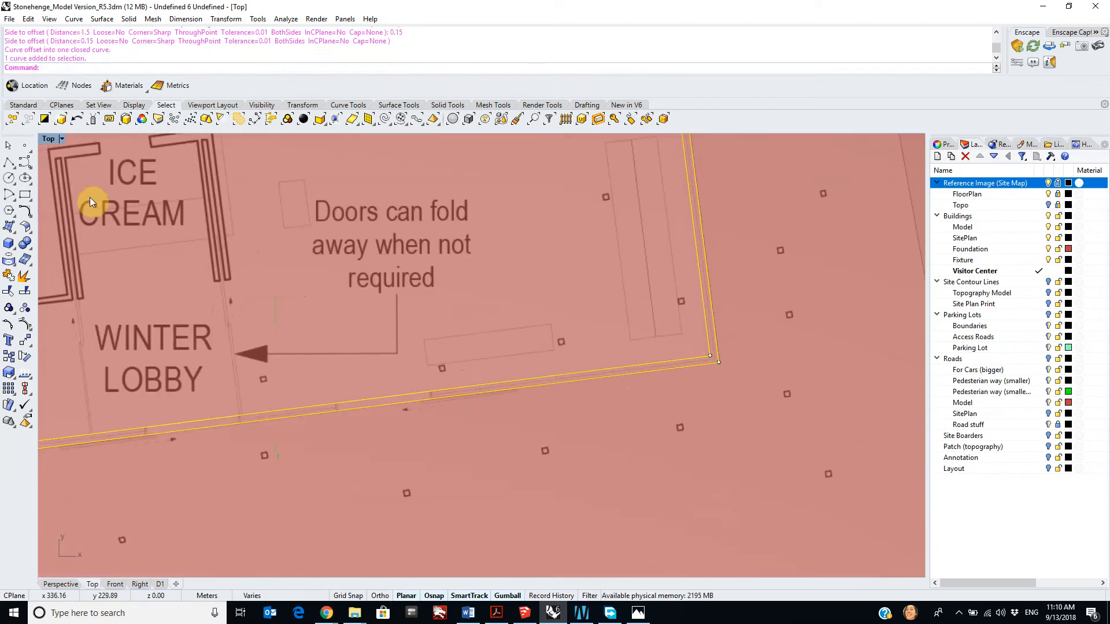
Step: Show the object snap options and draw a perpendicular line across the upper wall at the right end of the wall piece beside Refuse
left_click(10, 163)
scroll(577, 429, "down", 3)
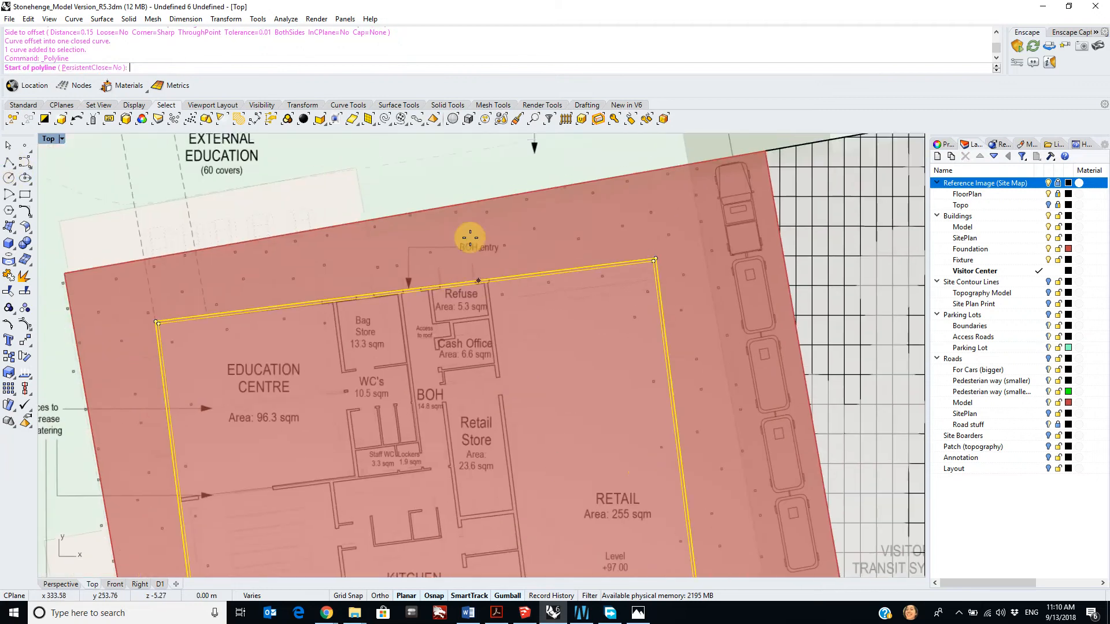
scroll(534, 335, "up", 5)
scroll(534, 336, "up", 5)
scroll(505, 295, "up", 3)
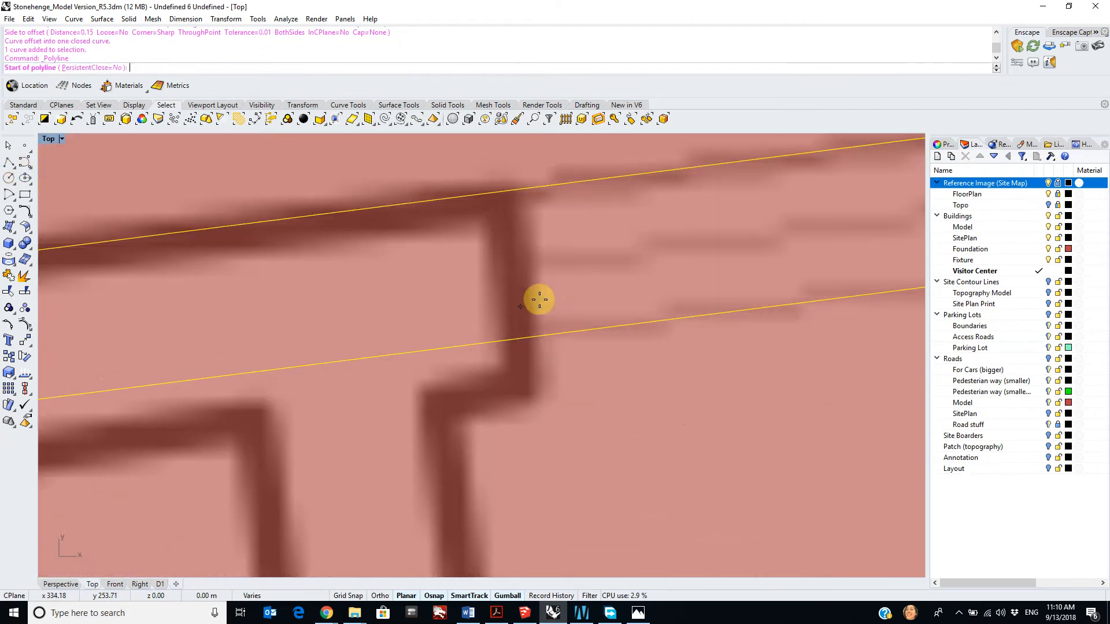
left_click(510, 189)
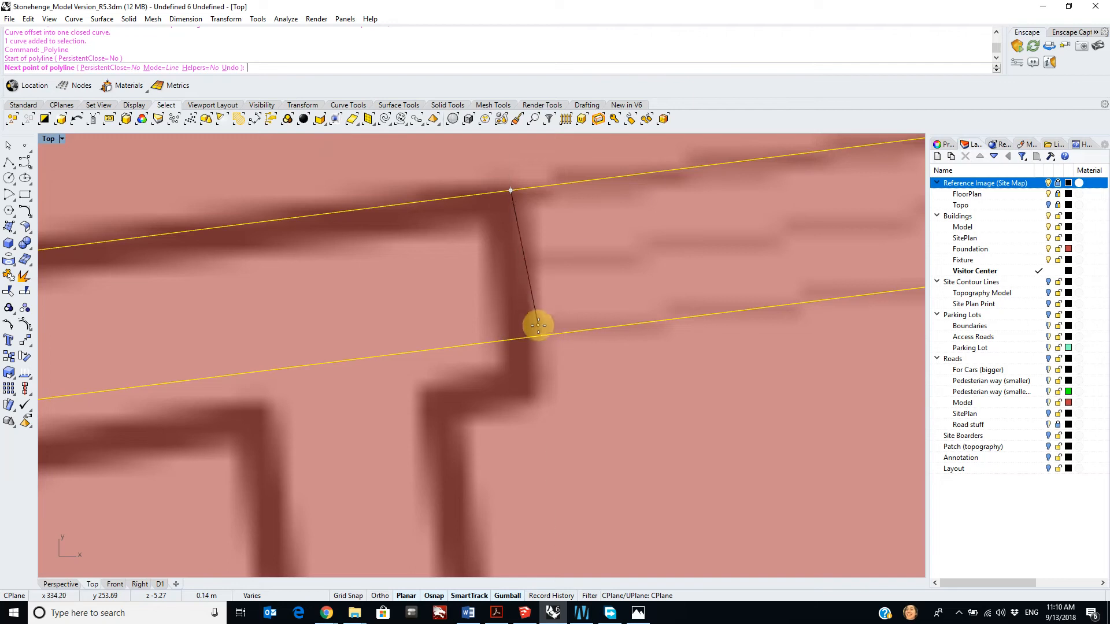
left_click(434, 595)
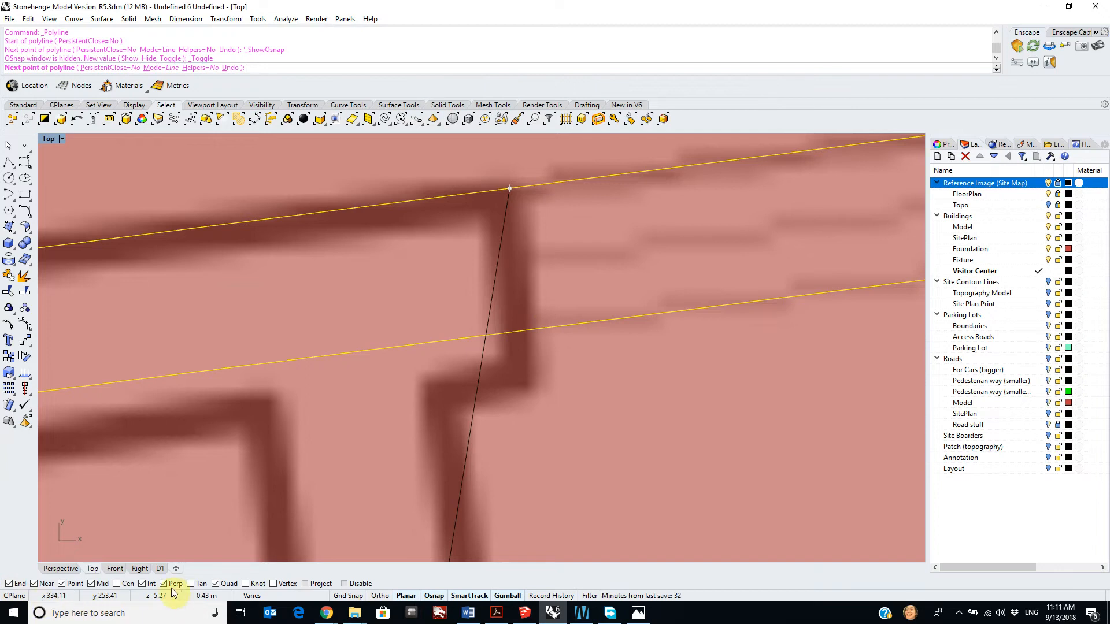
left_click(526, 333)
scroll(525, 331, "down", 3)
key("Return")
Step: Draw a line across the upper wall at the left end of the same wall piece, on the right side of the Refuse door opening
scroll(467, 306, "up", 3)
key("Return")
left_click(419, 223)
left_click(436, 334)
key("Return")
scroll(457, 327, "up", 5)
scroll(757, 362, "down", 6)
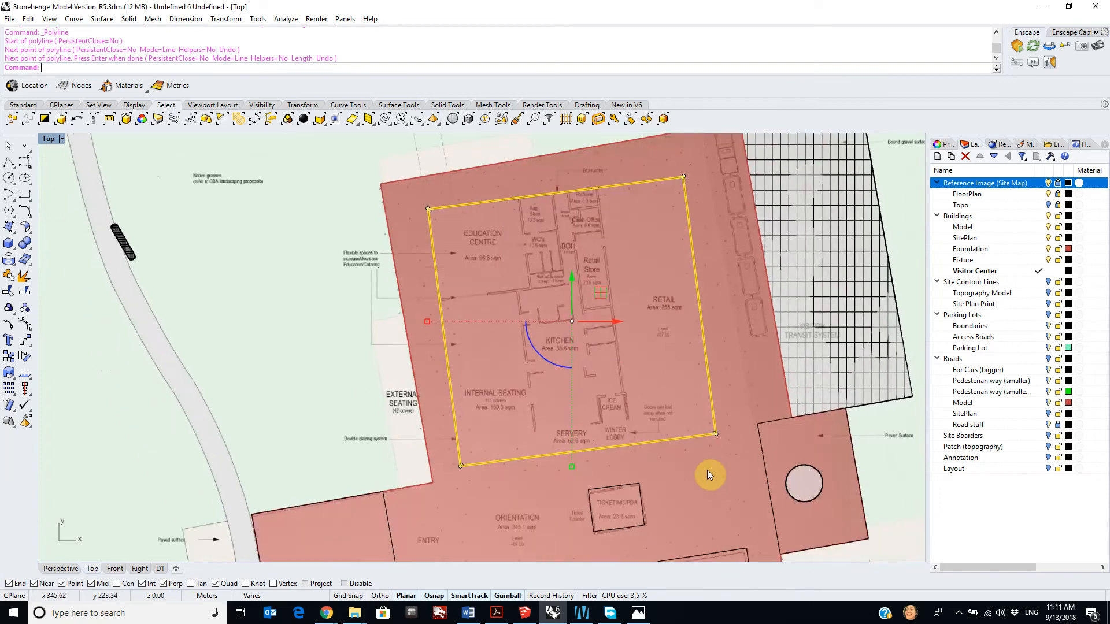
Step: Draw a line across the lower wall at the right end of the panel just right of the Winter Lobby
scroll(694, 441, "up", 6)
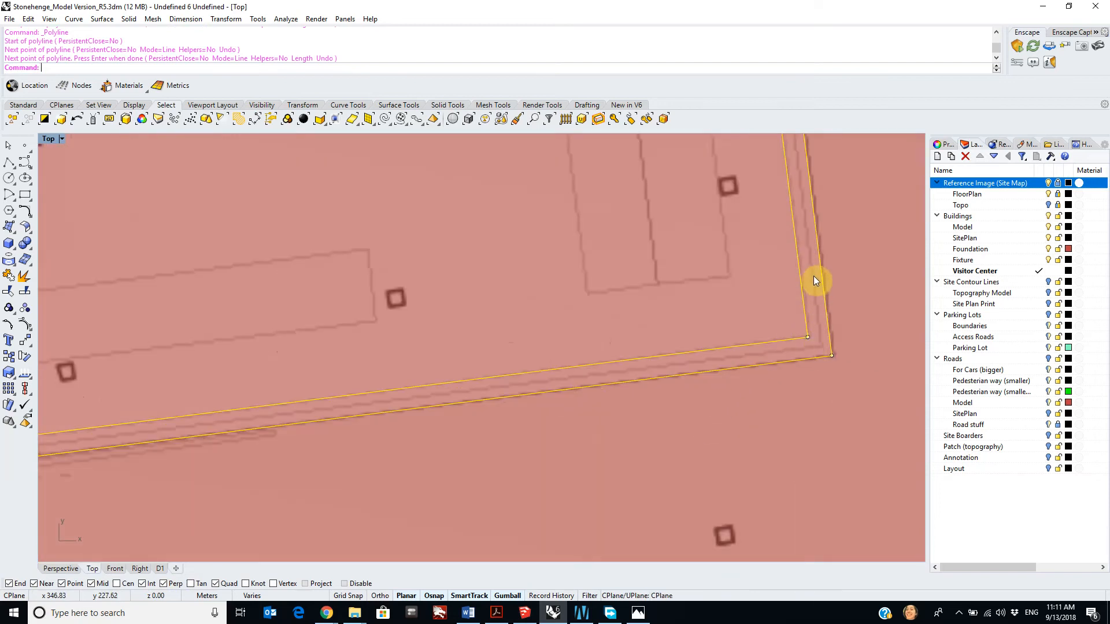
scroll(816, 316, "up", 5)
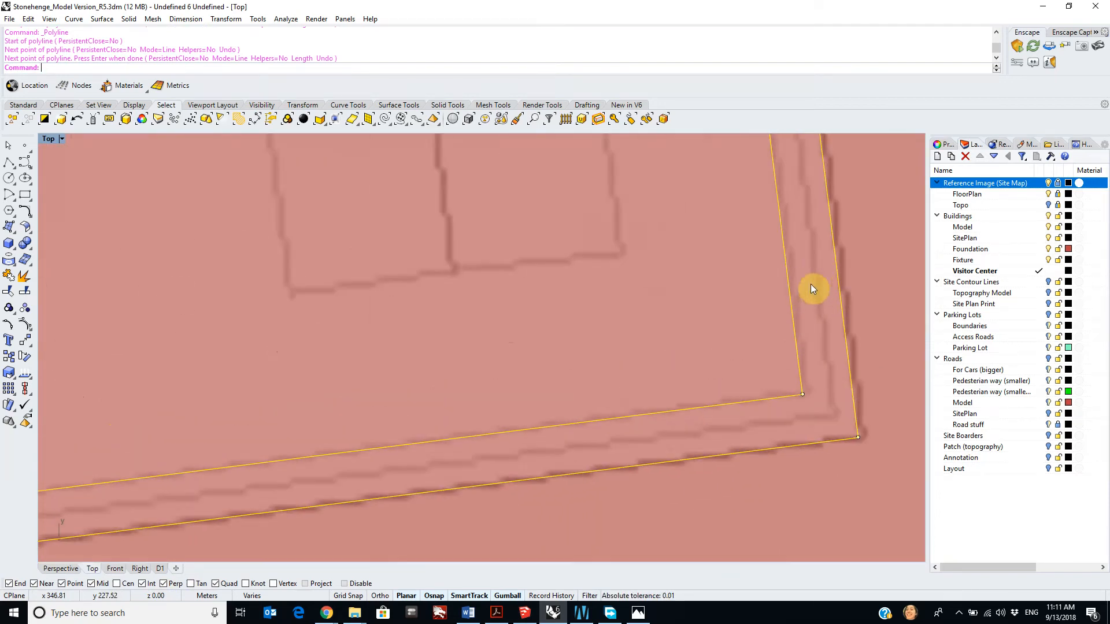
scroll(833, 301, "down", 6)
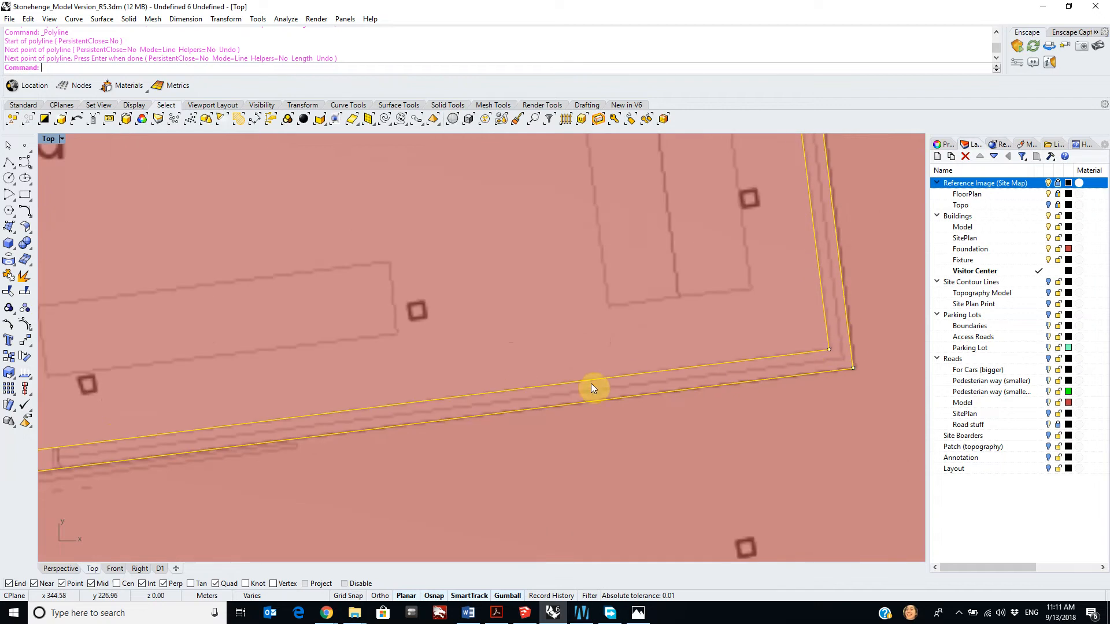
scroll(518, 387, "down", 4)
scroll(716, 408, "up", 6)
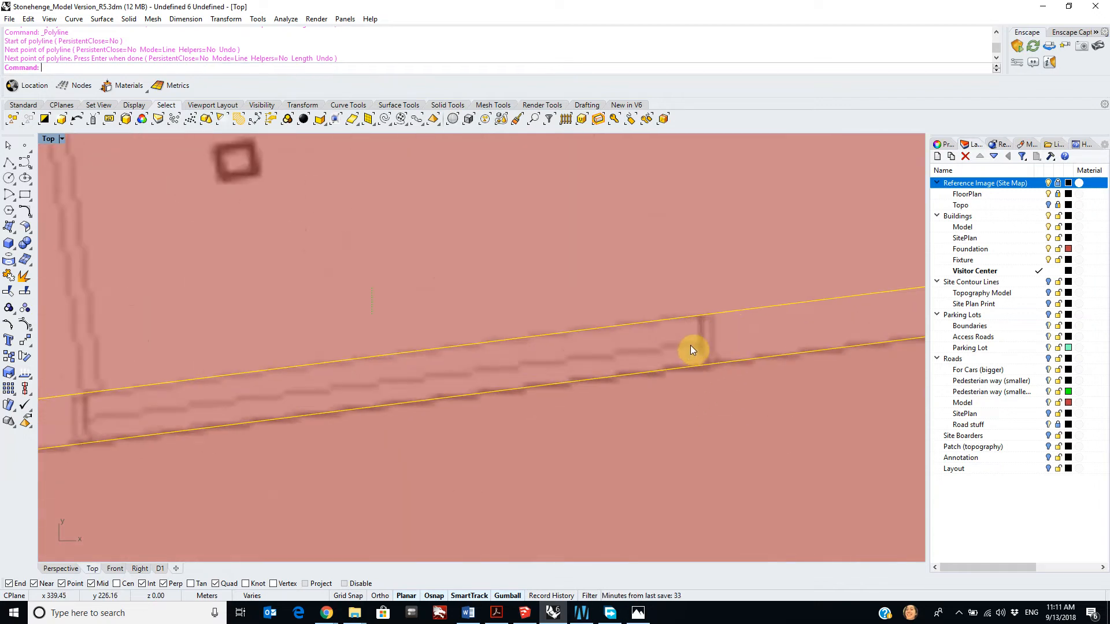
scroll(711, 350, "down", 1)
key("Return")
scroll(716, 330, "up", 3)
left_click(698, 312)
left_click(710, 399)
key("Return")
Step: Draw a line across the lower wall at the right side of the Winter Lobby door opening
scroll(606, 408, "down", 3)
scroll(539, 387, "up", 3)
key("Return")
left_click(477, 367)
left_click(486, 458)
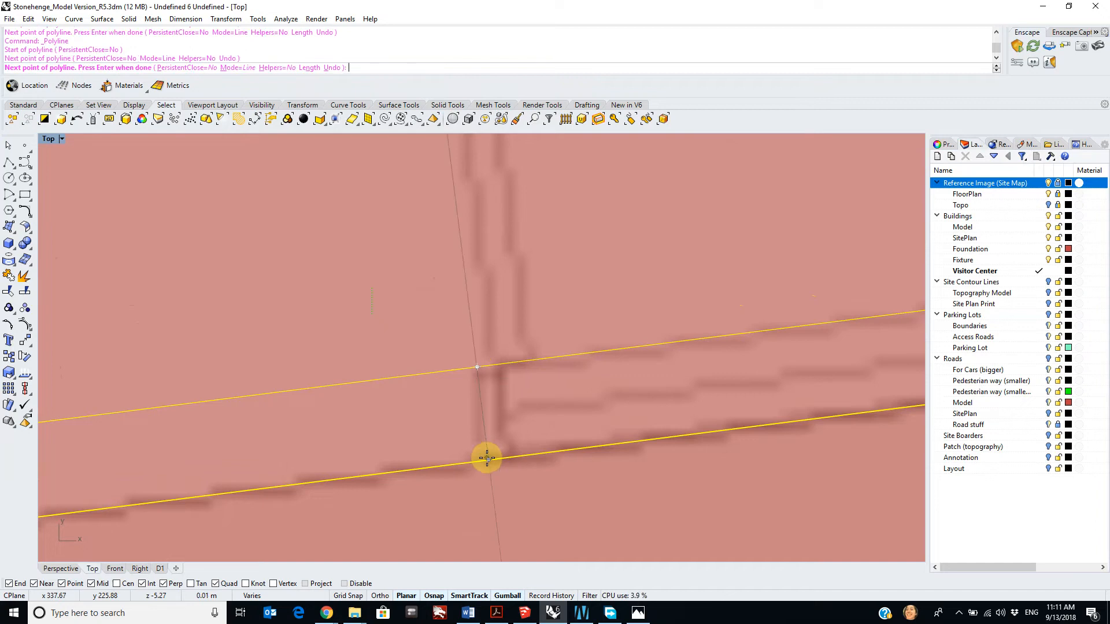
key("Return")
Step: Draw a line across the lower wall at the left side of the Winter Lobby door opening
scroll(355, 440, "up", 5)
scroll(535, 380, "up", 2)
key("Return")
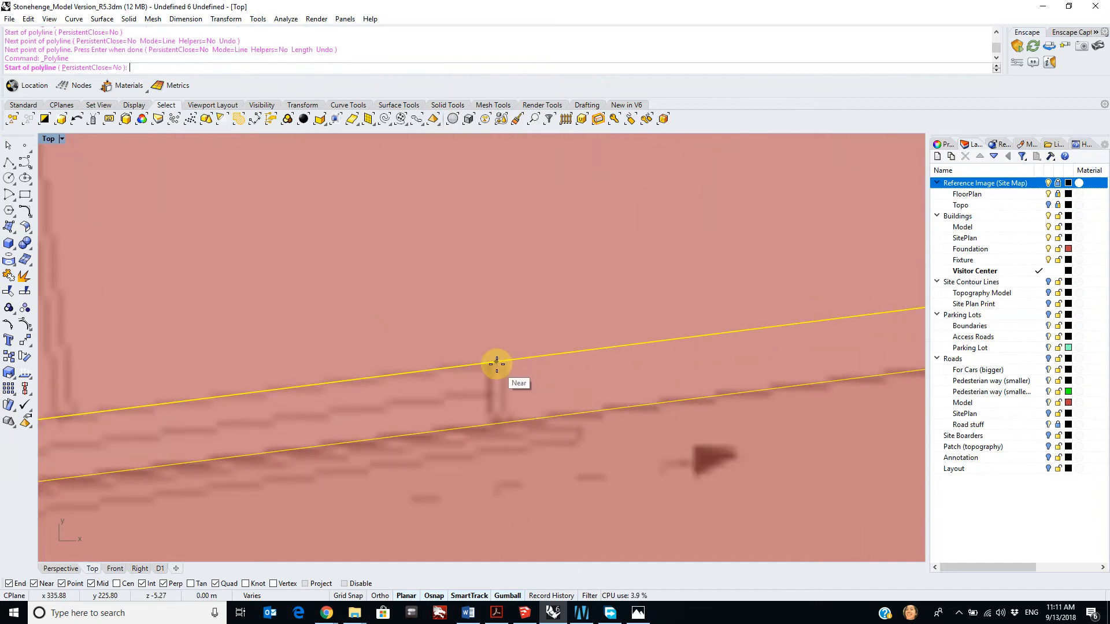
left_click(496, 363)
left_click(505, 423)
key("Return")
Step: Draw a line across the lower wall at the right side of the opening below the Servery
scroll(339, 421, "down", 3)
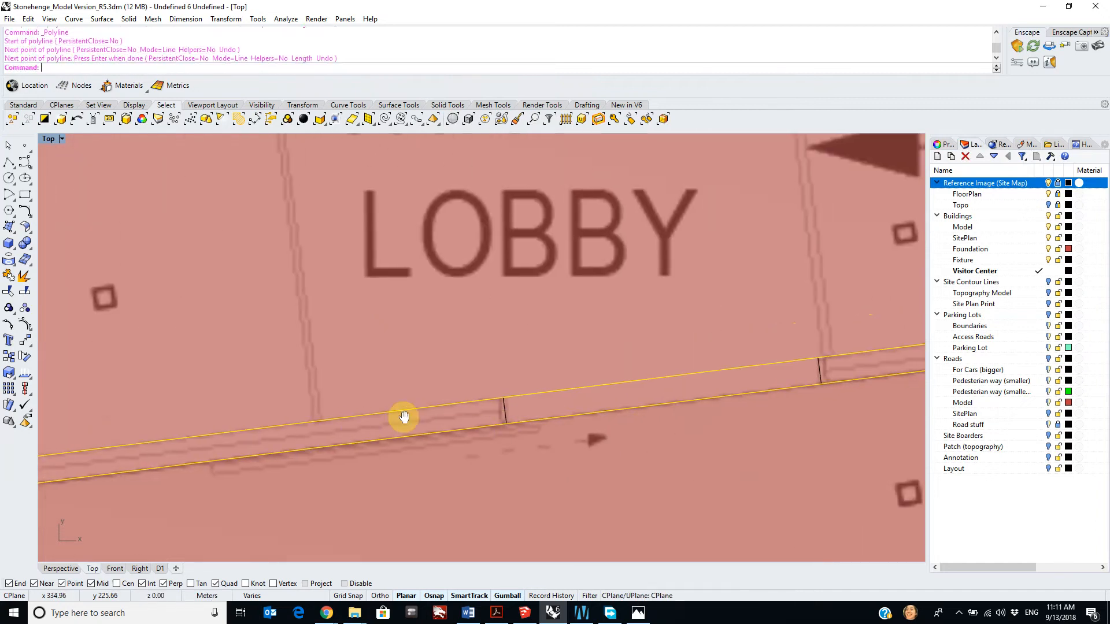
scroll(512, 373, "up", 5)
key("Return")
left_click(478, 341)
left_click(476, 376)
scroll(410, 359, "down", 3)
key("Return")
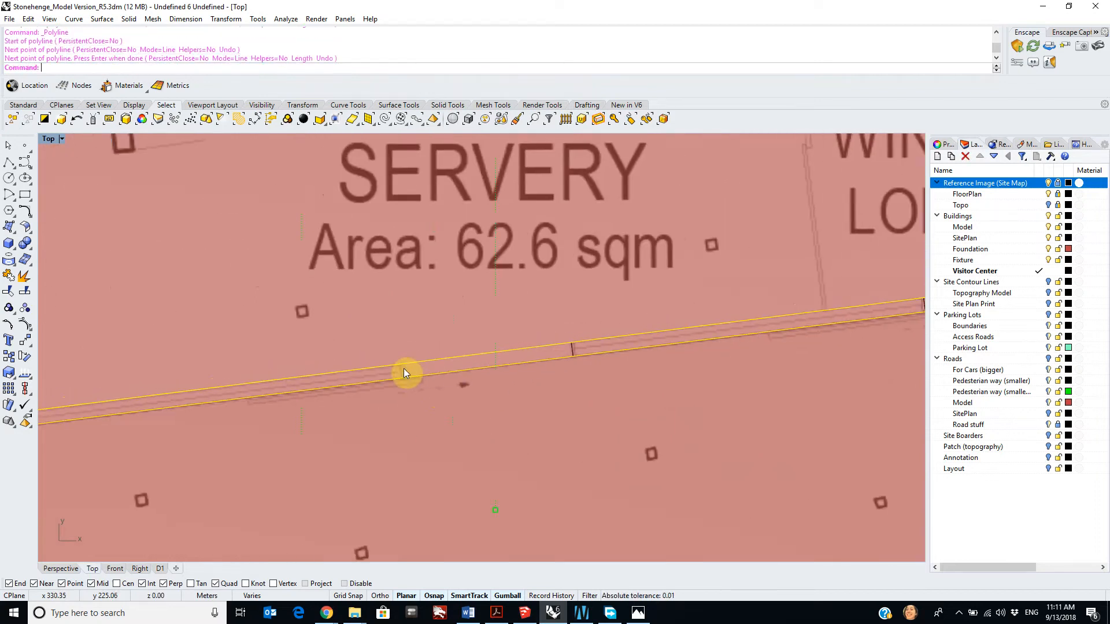
Step: Draw a line across the lower wall at the left side of the opening below the Servery
scroll(404, 364, "up", 3)
key("Return")
left_click(400, 352)
left_click(401, 398)
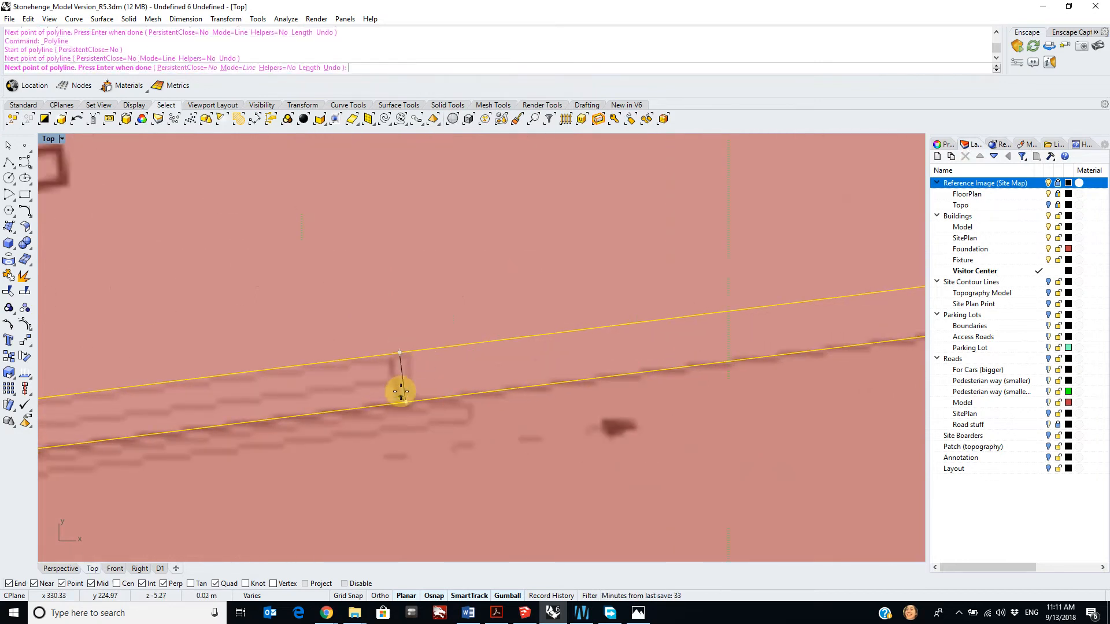
key("Return")
Step: Examine the rest of the lower wall and the left wall for openings, up to the BOH entry in the upper wall
scroll(397, 386, "down", 4)
scroll(509, 390, "down", 3)
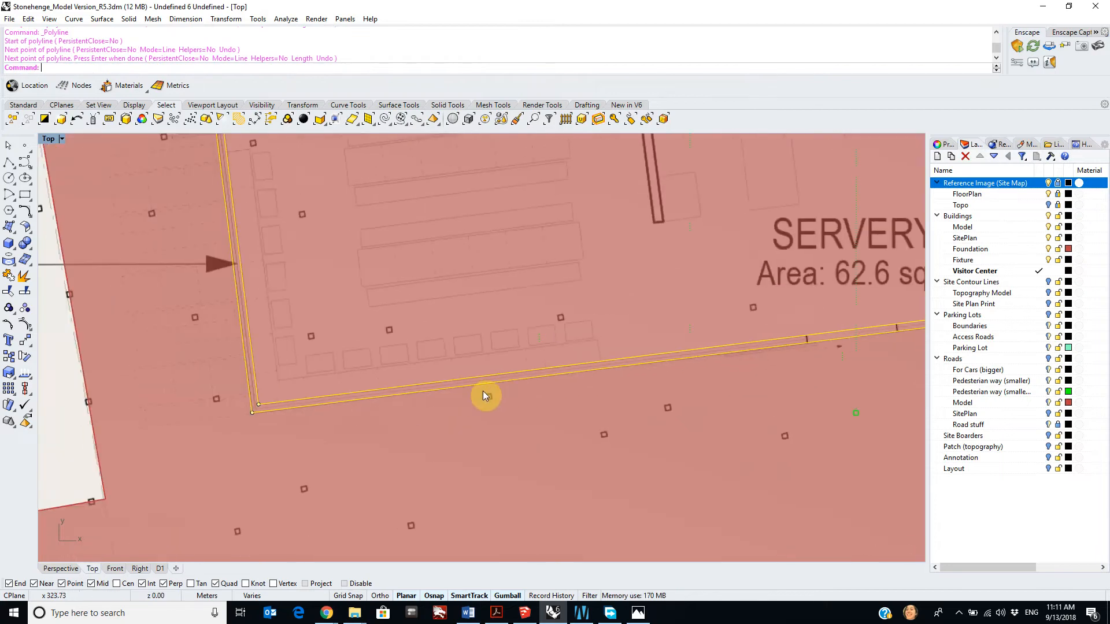
scroll(373, 277, "down", 1)
right_click_drag(371, 272, 372, 379)
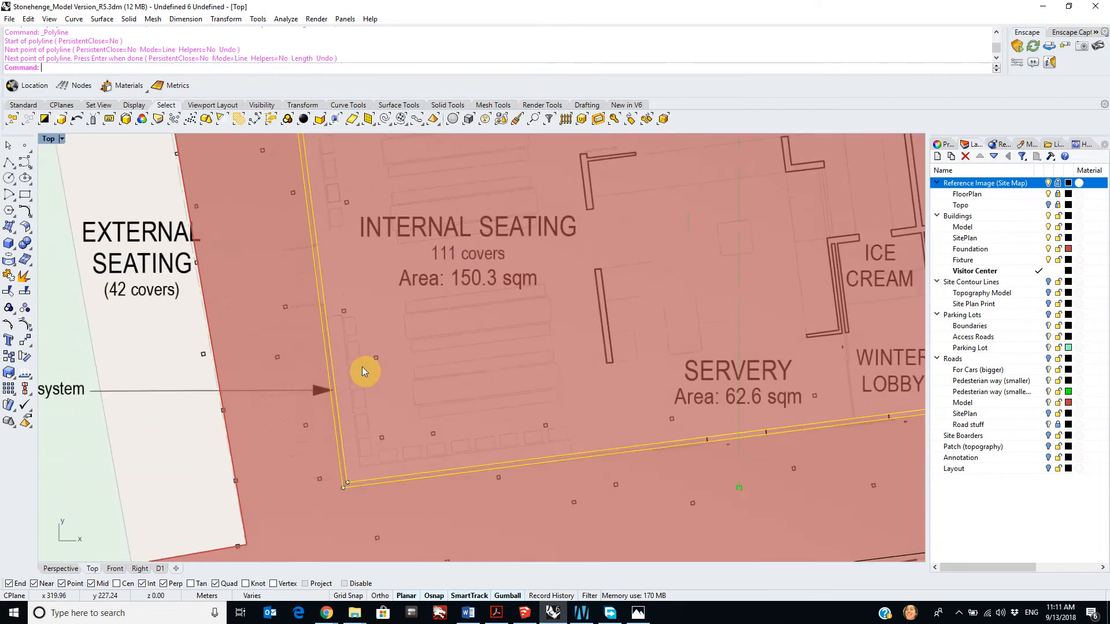
right_click_drag(347, 248, 409, 365)
right_click_drag(396, 87, 463, 497)
right_click_drag(522, 235, 413, 258)
scroll(494, 224, "up", 6)
scroll(538, 250, "down", 6)
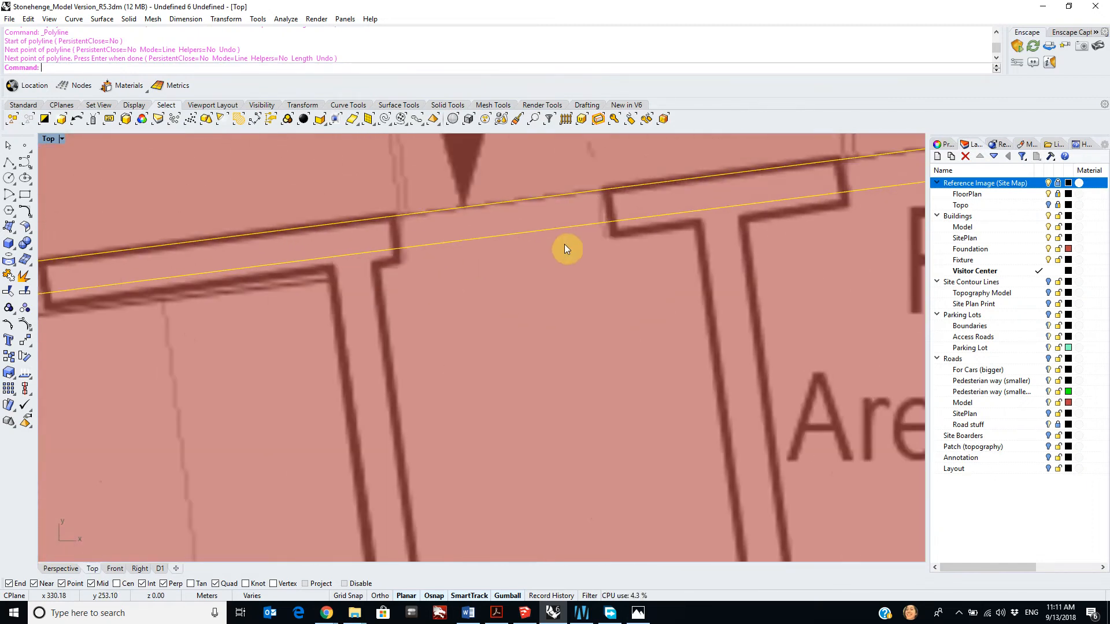
Step: Draw a line across the upper wall at the left side of the Refuse door opening, replacing the first imprecise line with an accurate one
scroll(478, 233, "up", 4)
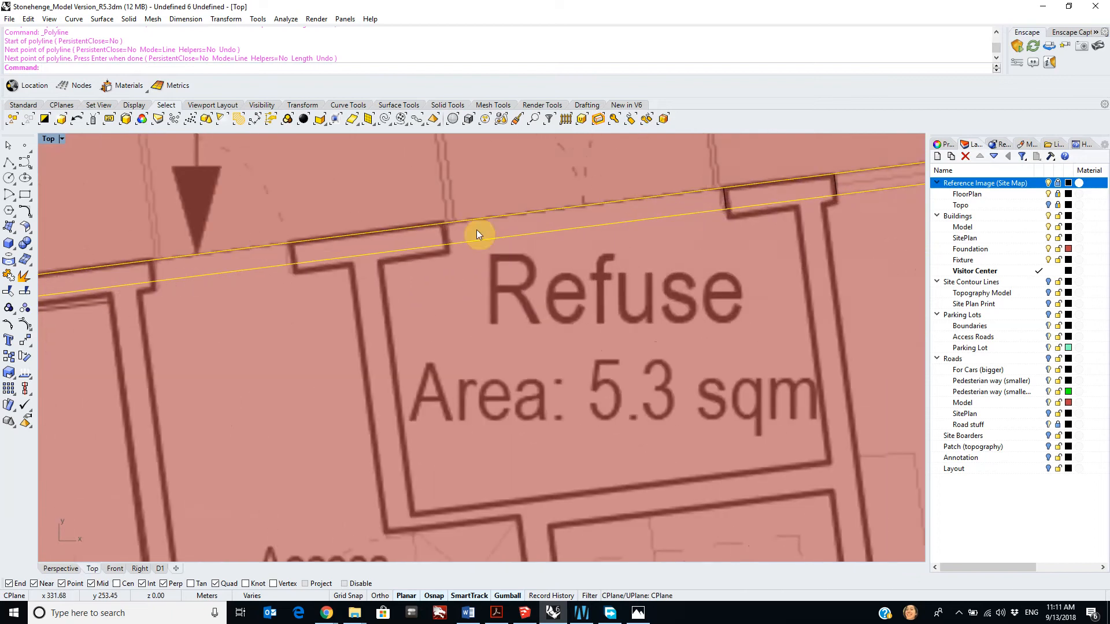
key("Return")
left_click(618, 229)
left_click(627, 265)
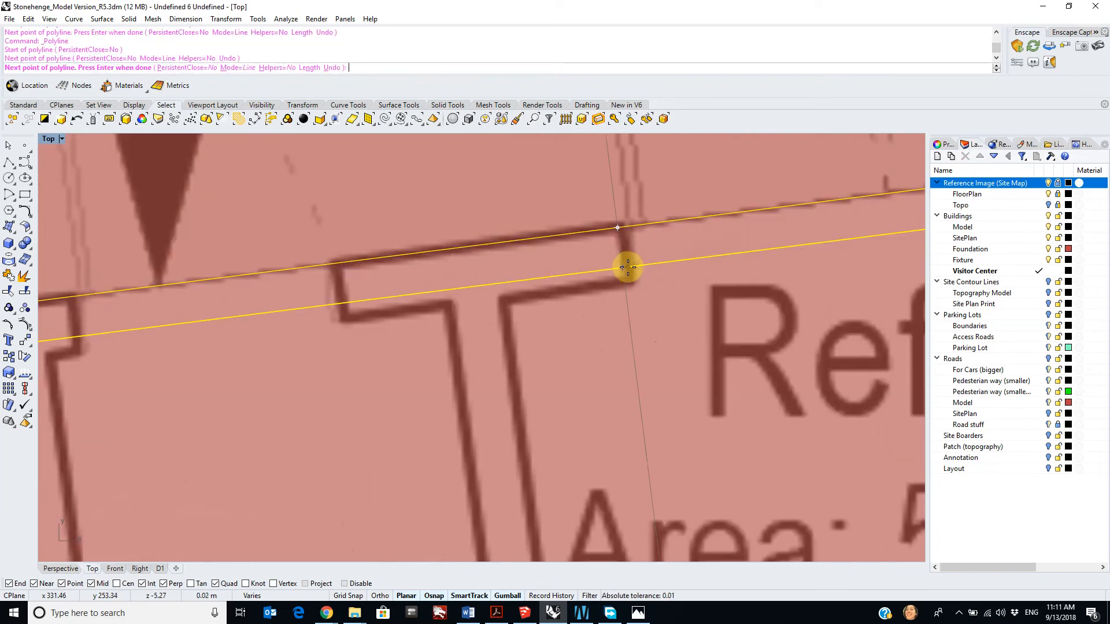
key("Return")
key("Return")
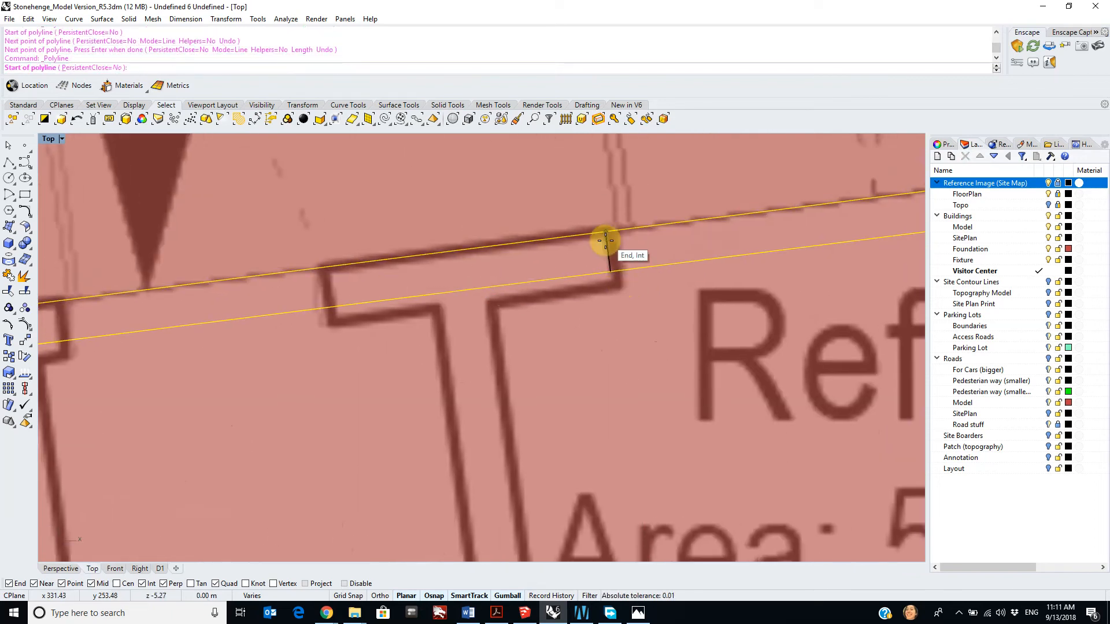
scroll(602, 240, "up", 3)
left_click(622, 218)
left_click(631, 310)
key("Return")
left_click(612, 279)
key("Delete")
Step: Draw a line across the upper wall at the right side of the BOH entry opening
right_click_drag(612, 279, 434, 280)
scroll(434, 281, "up", 2)
key("Return")
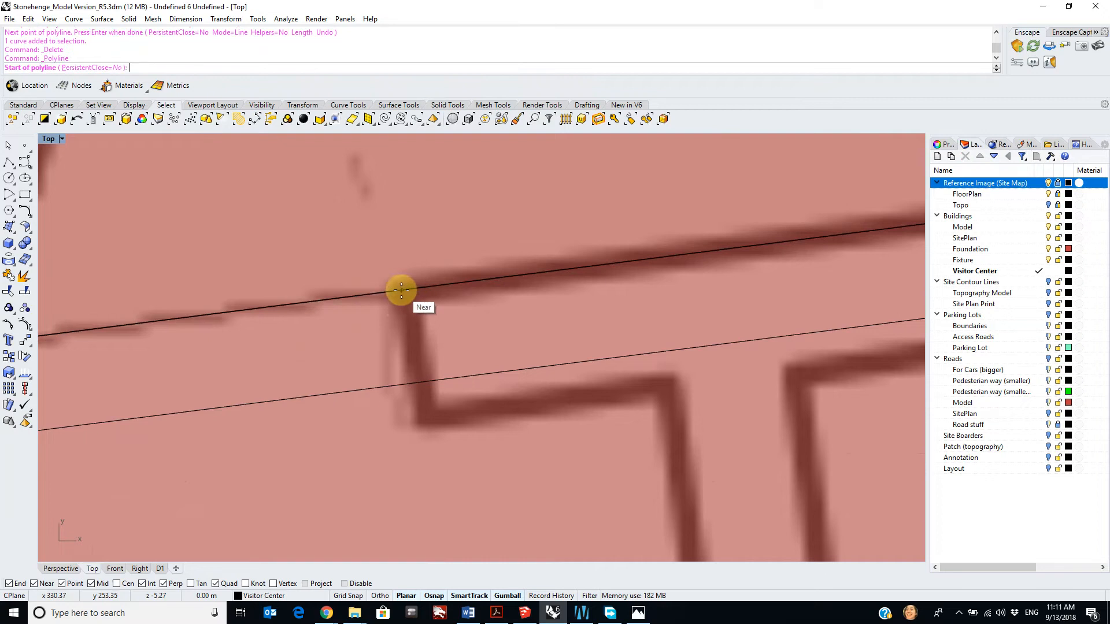
left_click(402, 290)
left_click(412, 381)
key("Return")
scroll(347, 379, "down", 6)
Step: Draw a line across the upper wall at the left side of the BOH entry opening
right_click_drag(92, 406, 487, 344)
key("Return")
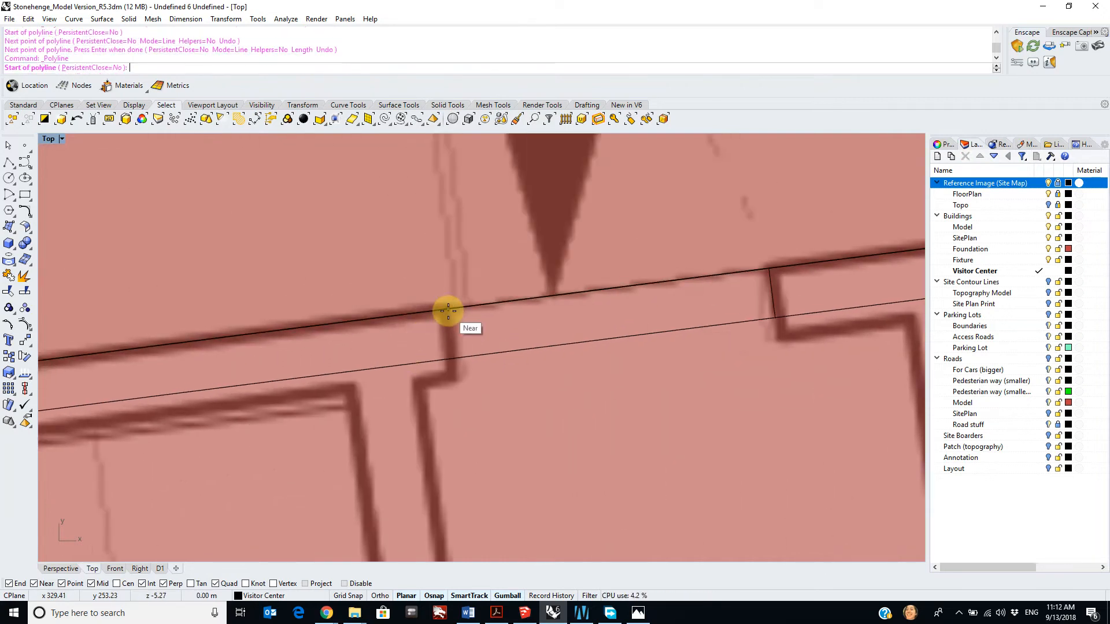
left_click(445, 311)
left_click(446, 360)
key("Return")
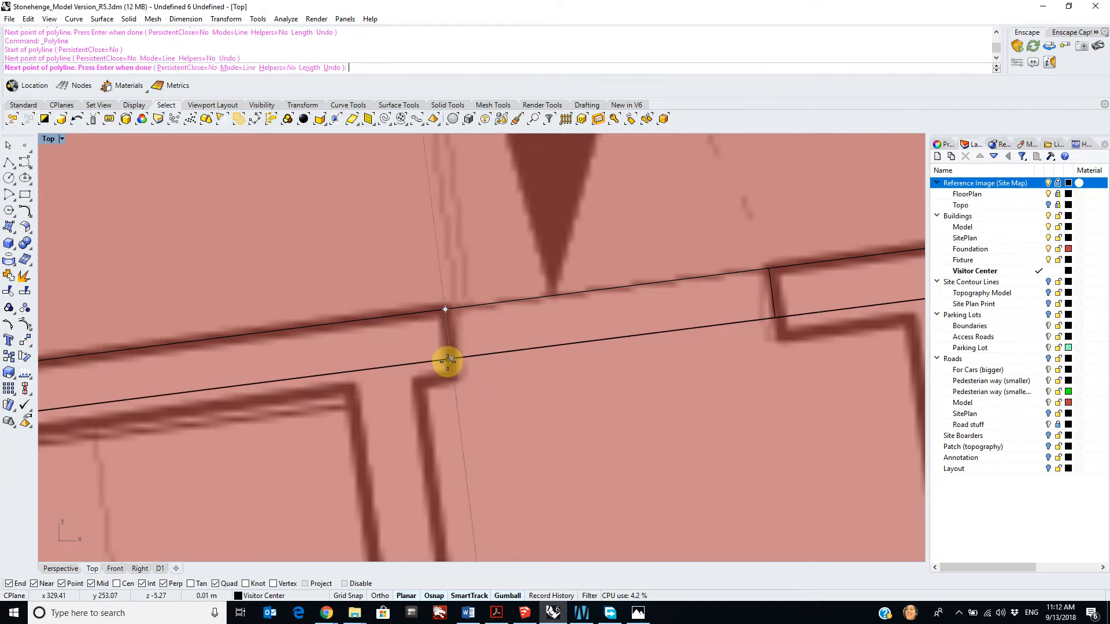
Step: Draw a line across the upper wall at the right side of the opening above the Bag Store
scroll(404, 370, "down", 5)
scroll(365, 371, "down", 2)
right_click_drag(189, 399, 544, 318)
scroll(579, 300, "up", 10)
key("Return")
left_click(609, 282)
left_click(611, 346)
key("Return")
Step: Draw a line across the upper wall at the left end of the solid wall piece between the Education Centre and the Bag Store
scroll(622, 379, "down", 6)
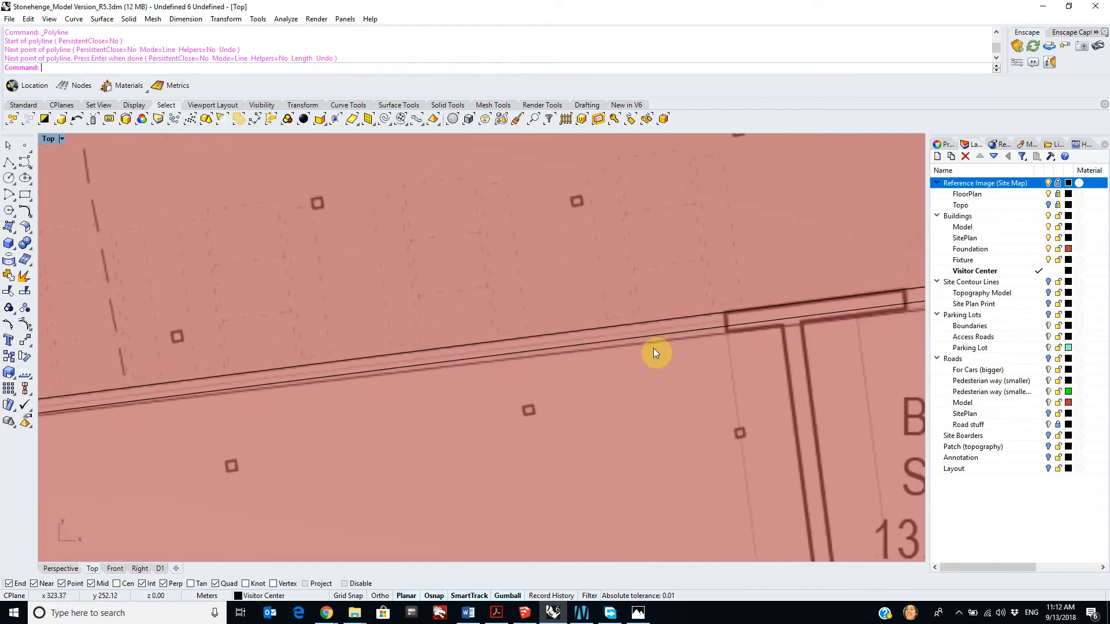
right_click_drag(282, 381, 356, 372)
right_click_drag(568, 373, 786, 333)
scroll(735, 279, "up", 8)
scroll(710, 277, "up", 2)
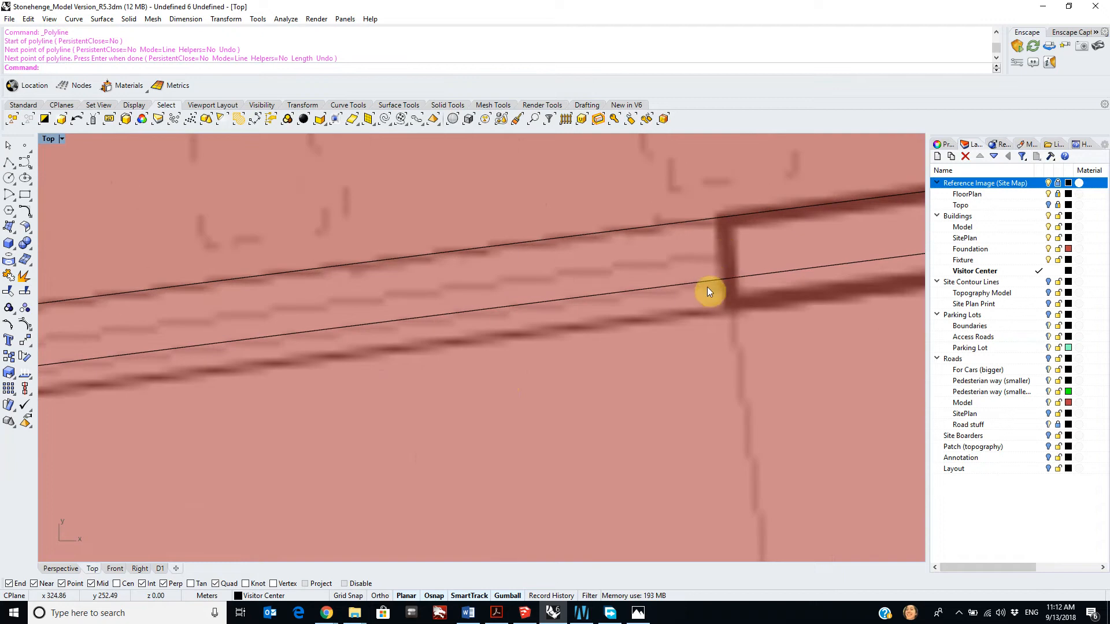
right_click(718, 220)
left_click(718, 218)
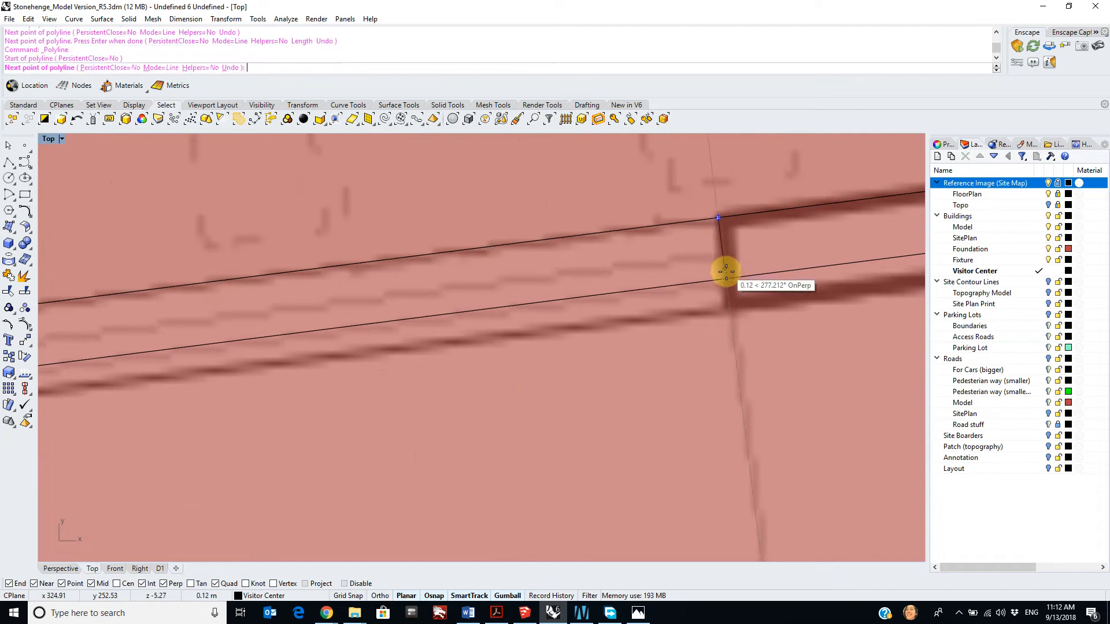
scroll(751, 278, "down", 4)
right_click(837, 277)
scroll(706, 287, "up", 3)
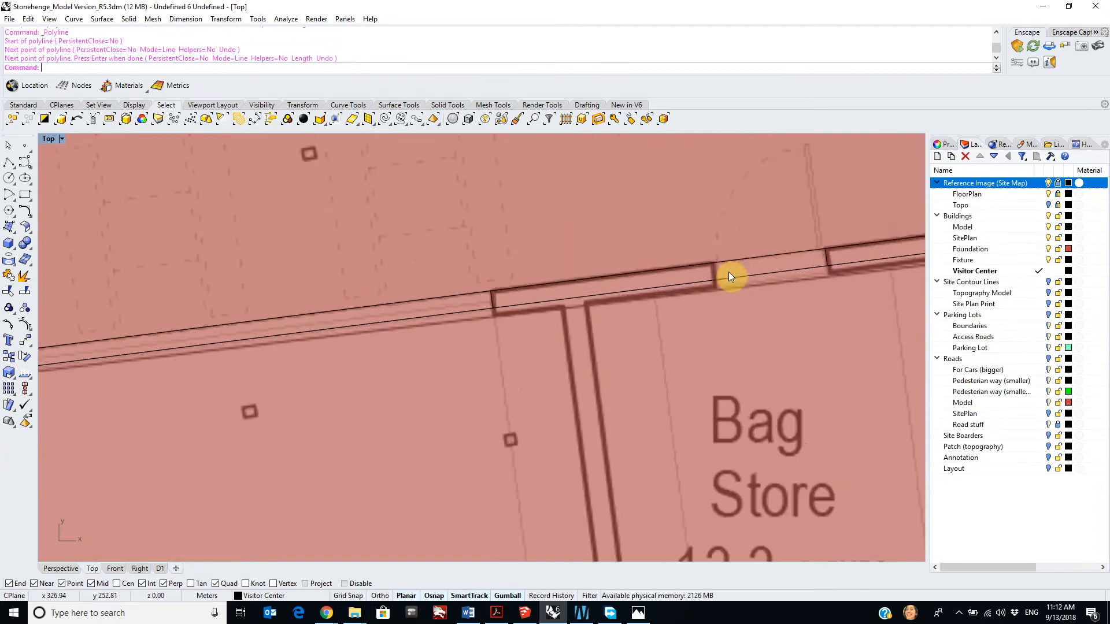
right_click(680, 259)
left_click(681, 252)
right_click(757, 279)
Step: Draw a line across the upper wall at the left side of the opening above the Bag Store
scroll(641, 288, "down", 4)
scroll(681, 285, "up", 3)
scroll(681, 280, "up", 1)
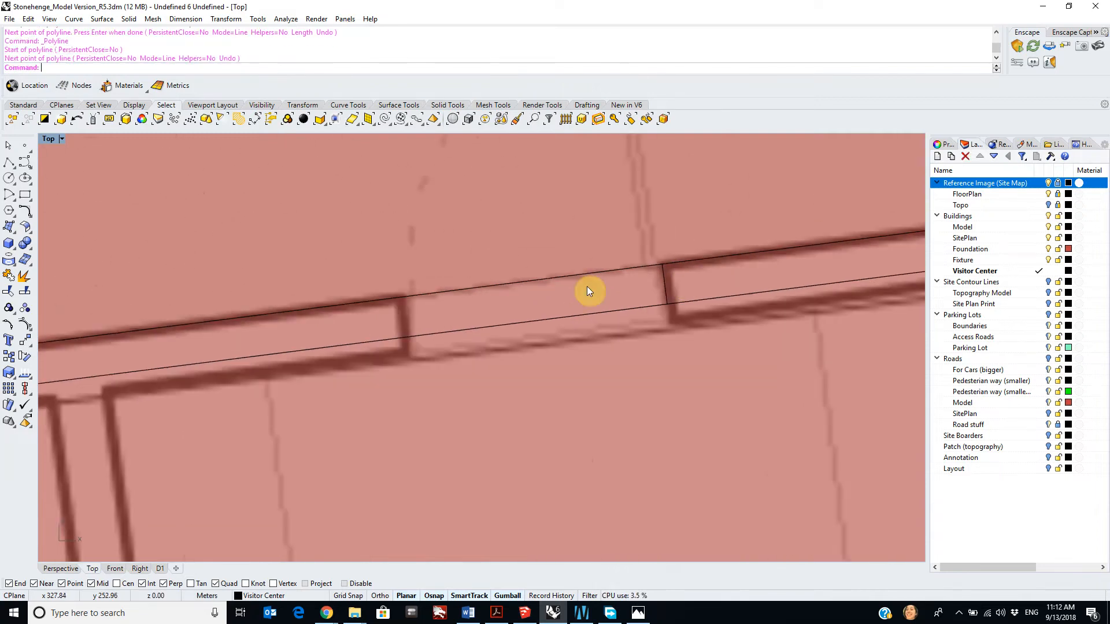
right_click(681, 280)
left_click(400, 296)
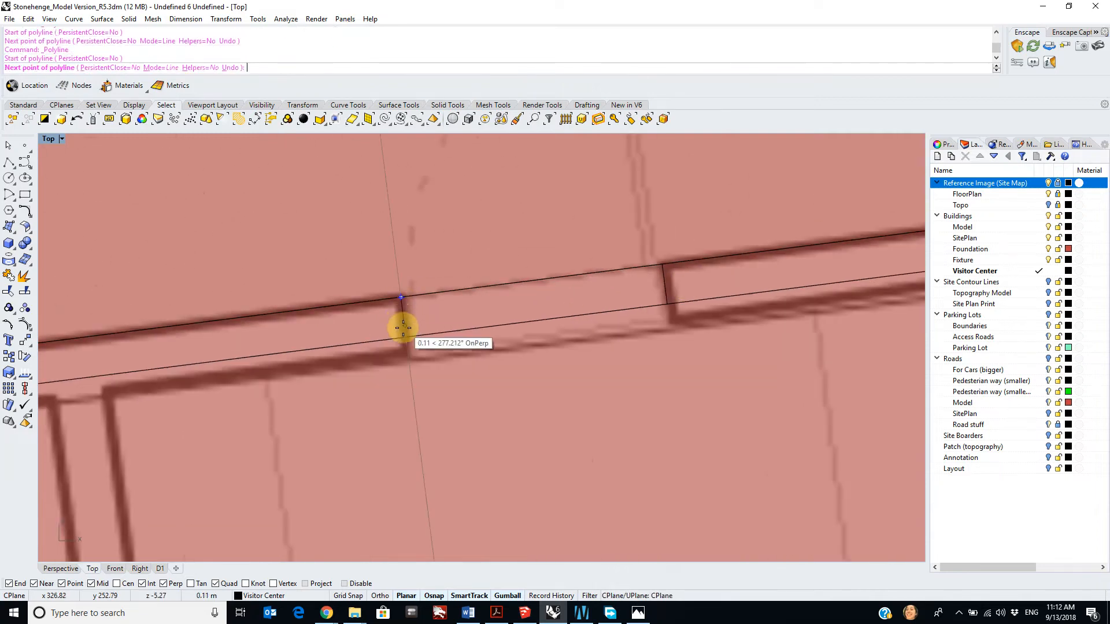
right_click(398, 327)
Step: Examine the upper wall from the Bag Store to the building's top-right corner for remaining openings
scroll(404, 329, "down", 4)
scroll(520, 340, "down", 3)
right_click_drag(607, 340, 389, 328)
scroll(389, 325, "up", 3)
right_click_drag(527, 258, 587, 248)
scroll(587, 247, "up", 2)
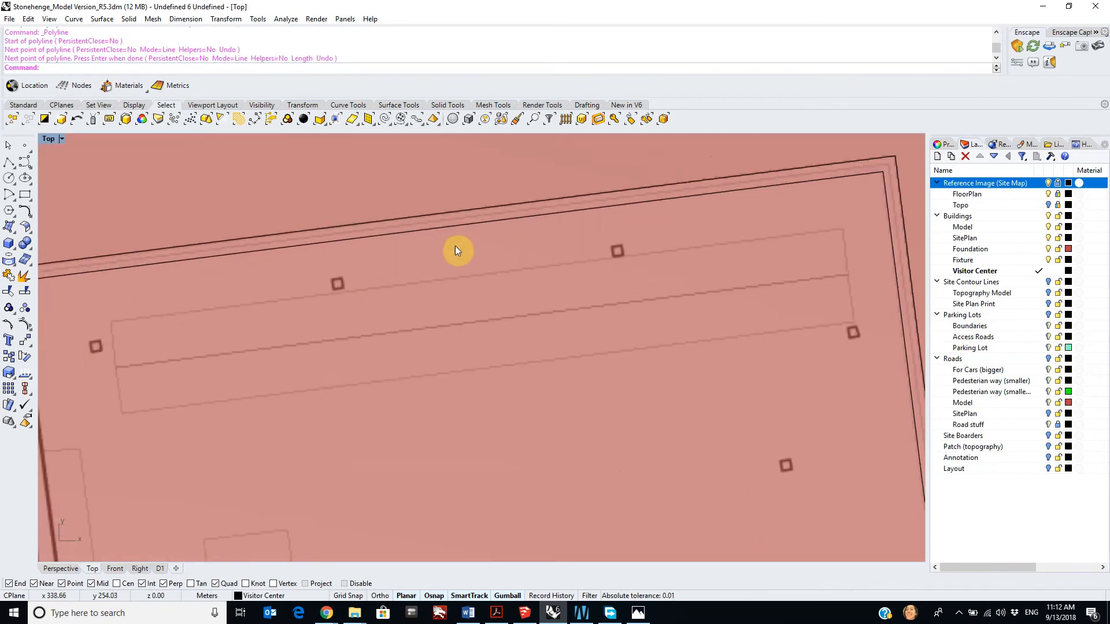
scroll(508, 255, "down", 3)
left_click(754, 254)
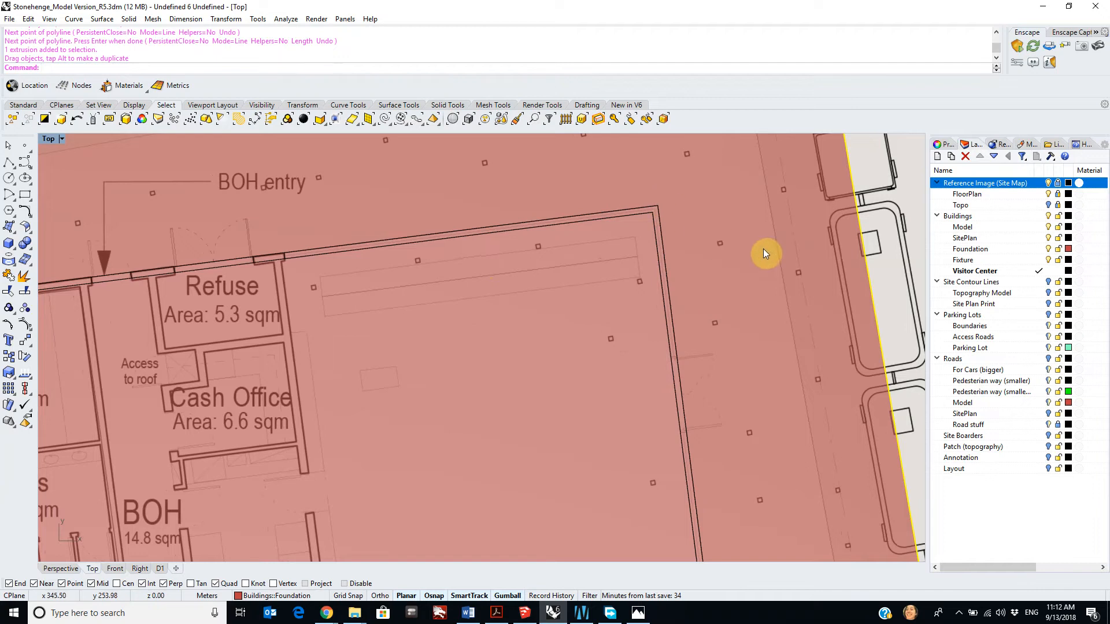
scroll(765, 250, "down", 3)
key("ctrl+z")
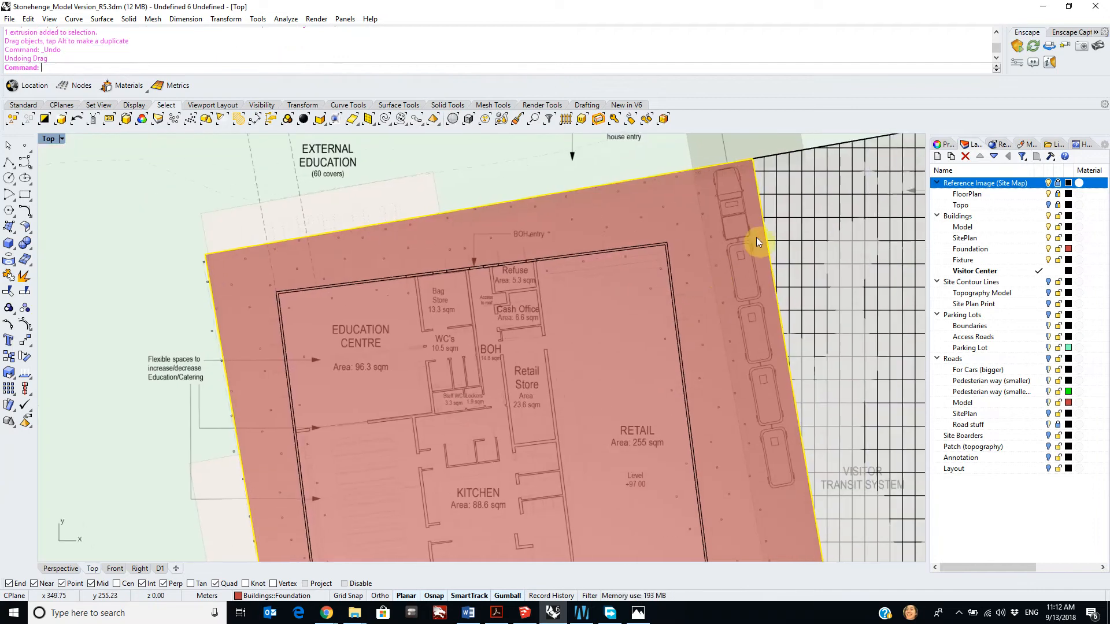
key("Escape")
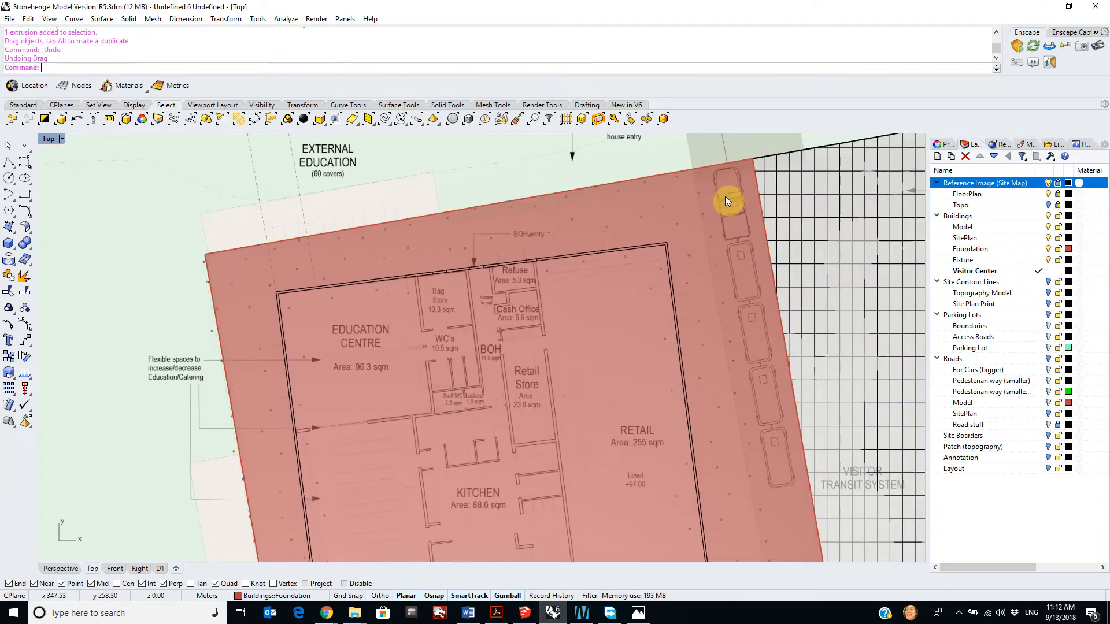
Step: Lock the foundation slab under the upper building
scroll(644, 233, "up", 2)
left_click(664, 149)
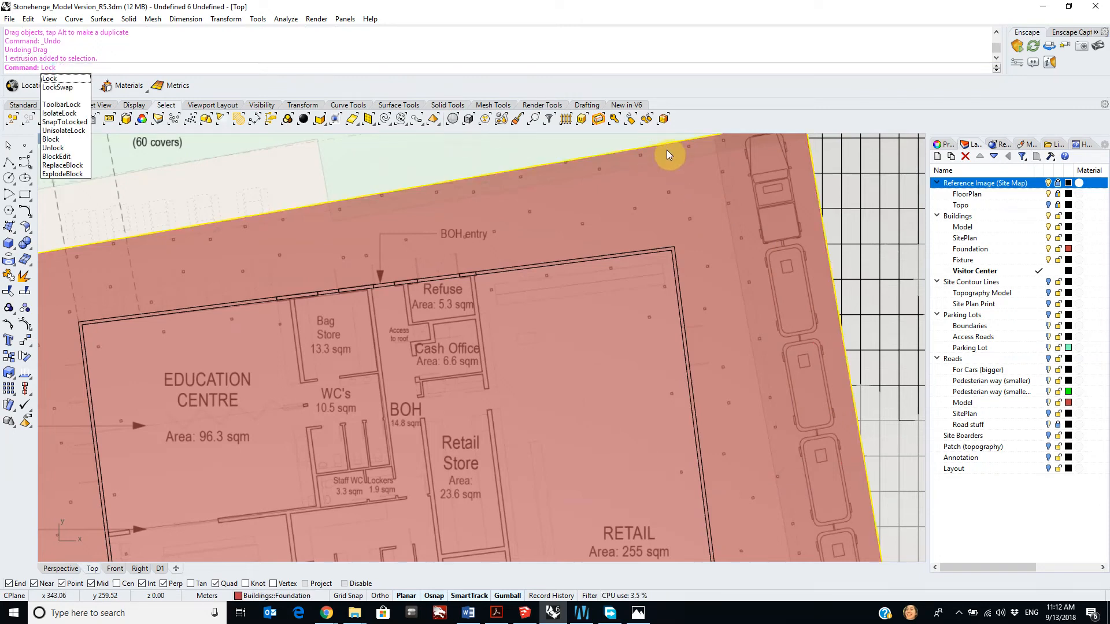
key("Return")
scroll(667, 201, "down", 2)
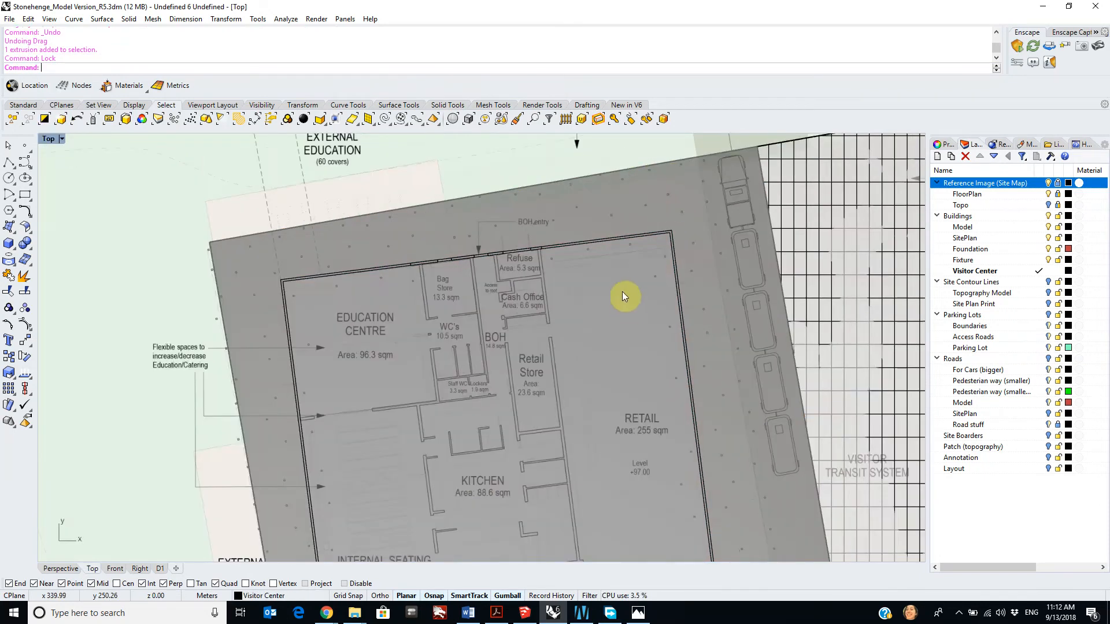
Step: Select both the inner and outer wall outlines of the upper building
scroll(548, 249, "up", 1)
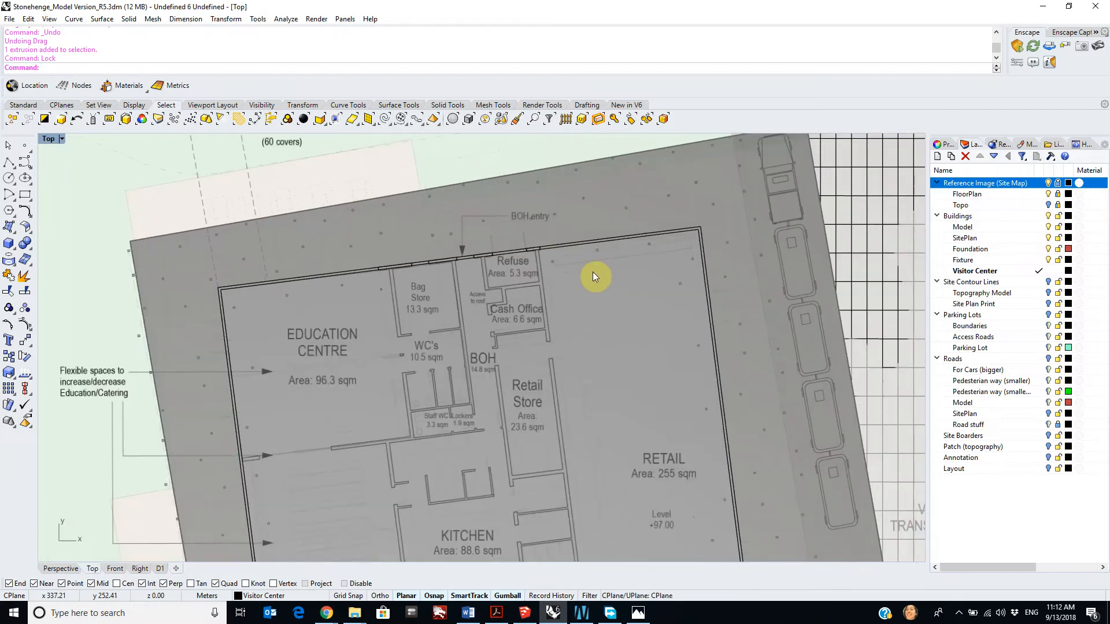
scroll(632, 259, "up", 5)
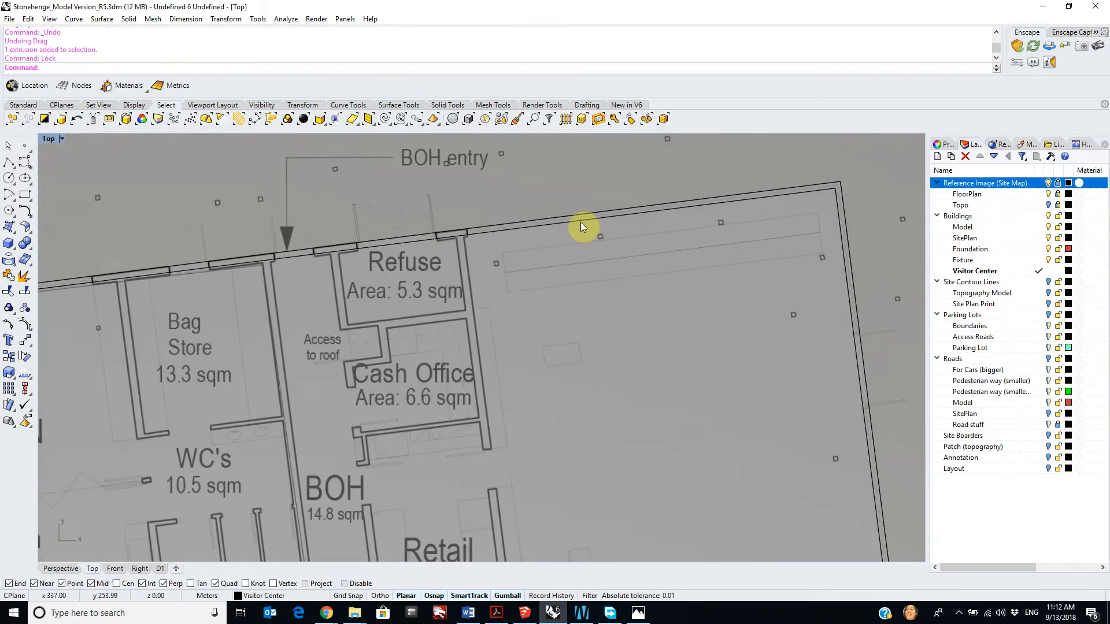
scroll(557, 235, "down", 4)
scroll(577, 251, "up", 1)
right_click_drag(629, 265, 594, 312)
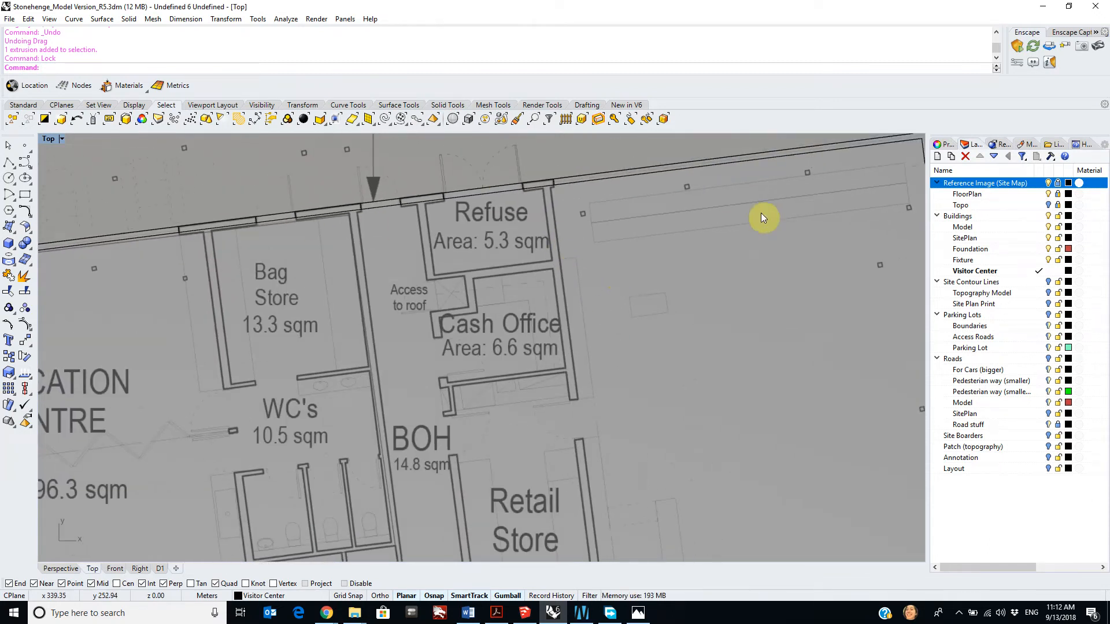
right_click_drag(720, 195, 674, 250)
scroll(513, 226, "up", 4)
left_click(389, 291)
left_click(404, 272)
scroll(692, 287, "down", 3)
right_click_drag(692, 286, 602, 242)
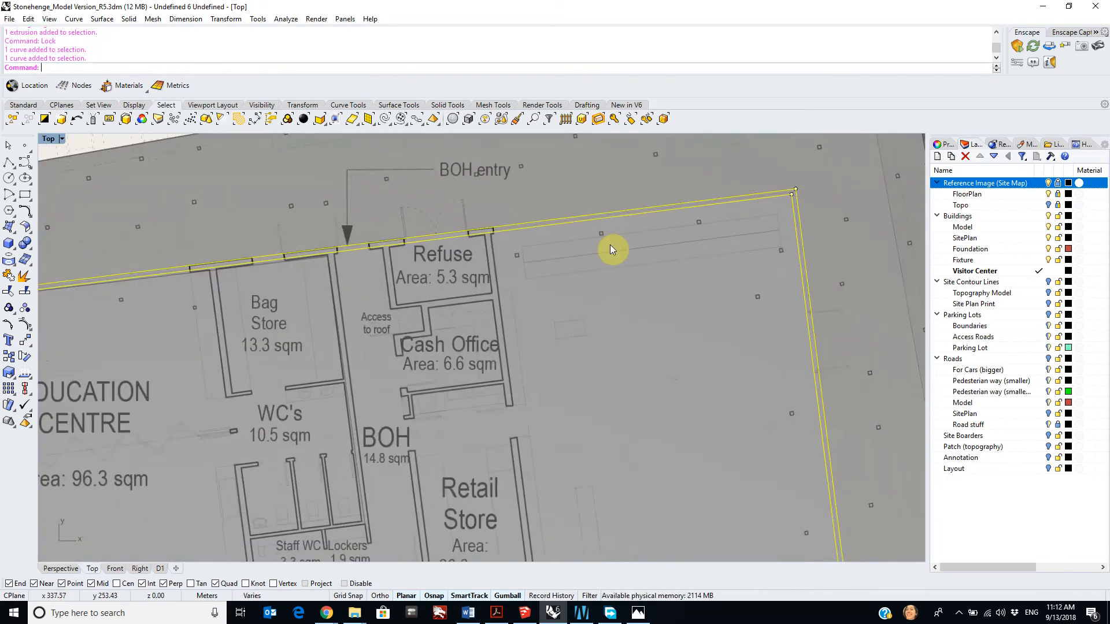
Step: Examine the wall outlines along the Servery and Winter Lobby side and up the Internal Seating side against the floor plan
scroll(601, 242, "down", 4)
scroll(590, 273, "up", 3)
scroll(578, 242, "down", 4)
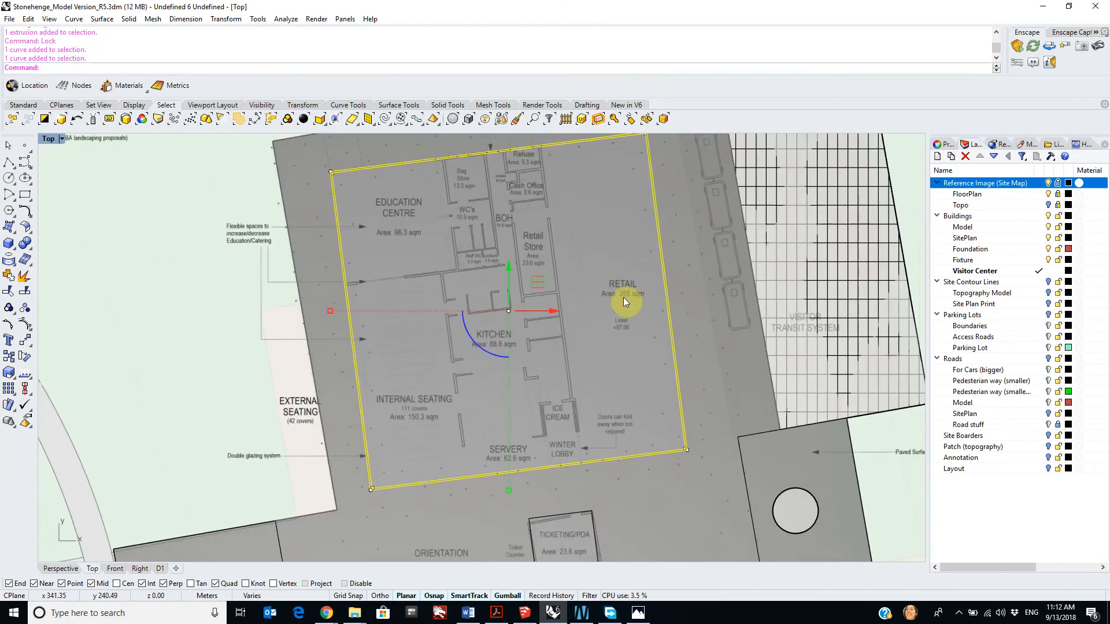
scroll(502, 476, "up", 4)
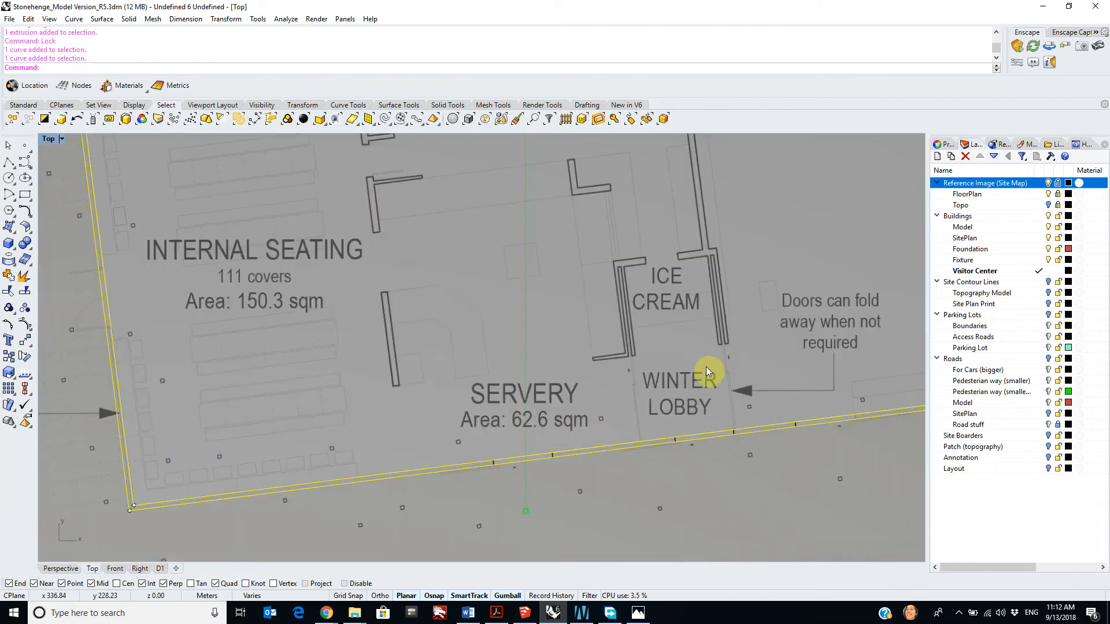
scroll(707, 358, "up", 3)
right_click_drag(792, 416, 565, 342)
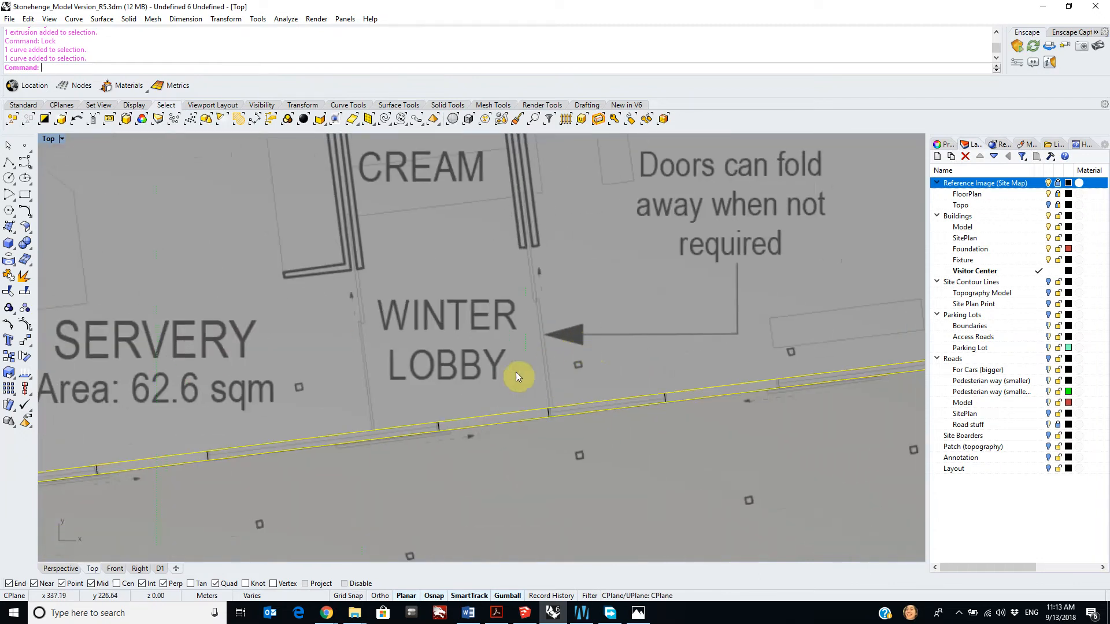
scroll(550, 367, "down", 5)
right_click_drag(314, 396, 384, 411)
scroll(347, 419, "up", 5)
right_click_drag(288, 337, 298, 496)
right_click_drag(268, 257, 345, 488)
right_click_drag(293, 213, 332, 481)
scroll(326, 190, "down", 5)
right_click_drag(316, 191, 310, 391)
right_click_drag(338, 207, 322, 282)
Step: Examine the upper wall outlines from the Education Centre past the Refuse room to the Retail corner against the floor plan
scroll(323, 282, "up", 10)
right_click_drag(722, 278, 272, 288)
right_click_drag(611, 265, 428, 271)
scroll(590, 230, "down", 8)
right_click_drag(706, 235, 498, 230)
right_click_drag(754, 208, 579, 258)
scroll(640, 220, "up", 6)
right_click_drag(650, 211, 996, 190)
scroll(520, 225, "down", 4)
right_click_drag(653, 249, 393, 214)
scroll(716, 181, "down", 10)
right_click_drag(694, 172, 543, 171)
scroll(706, 168, "up", 18)
scroll(663, 213, "down", 12)
right_click_drag(551, 237, 681, 252)
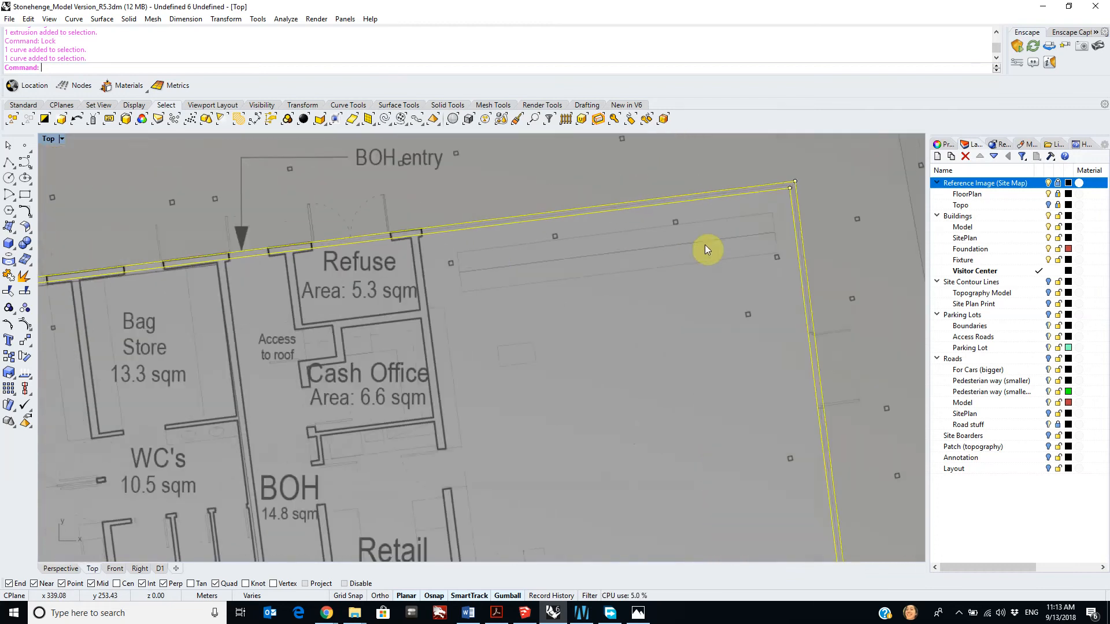
scroll(463, 231, "up", 12)
right_click_drag(243, 255, 793, 235)
scroll(723, 240, "down", 6)
Step: Split both wall outlines at the cross lines marking the Education Centre end and the Retail end of the solid wall stretch
type("i")
key("Return")
left_click(819, 196)
scroll(242, 292, "up", 4)
scroll(359, 287, "up", 3)
scroll(358, 286, "down", 6)
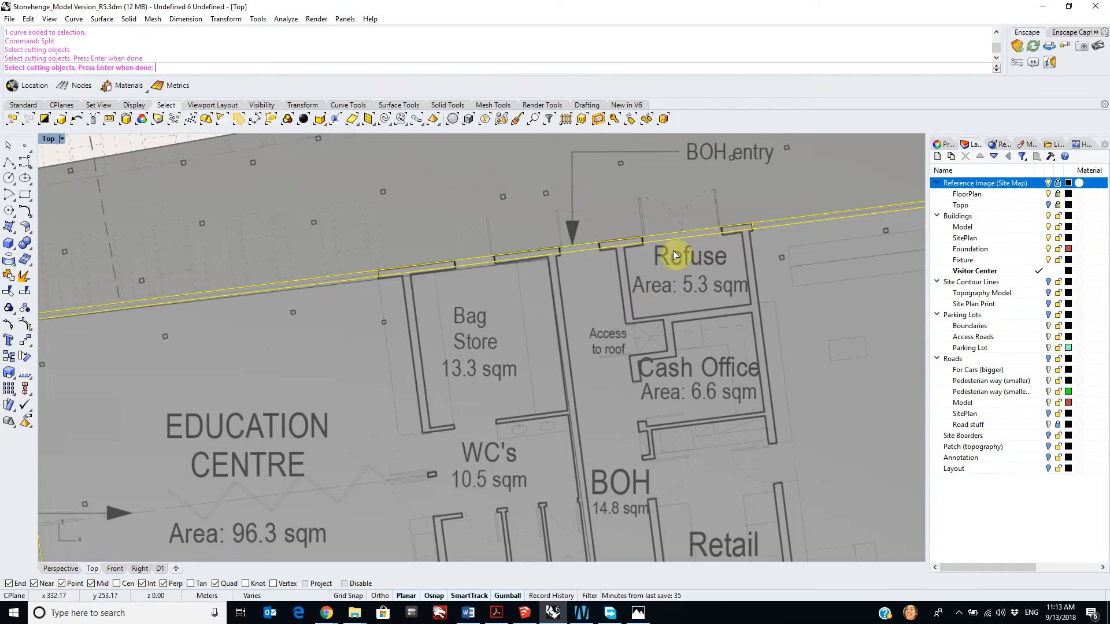
key("Return")
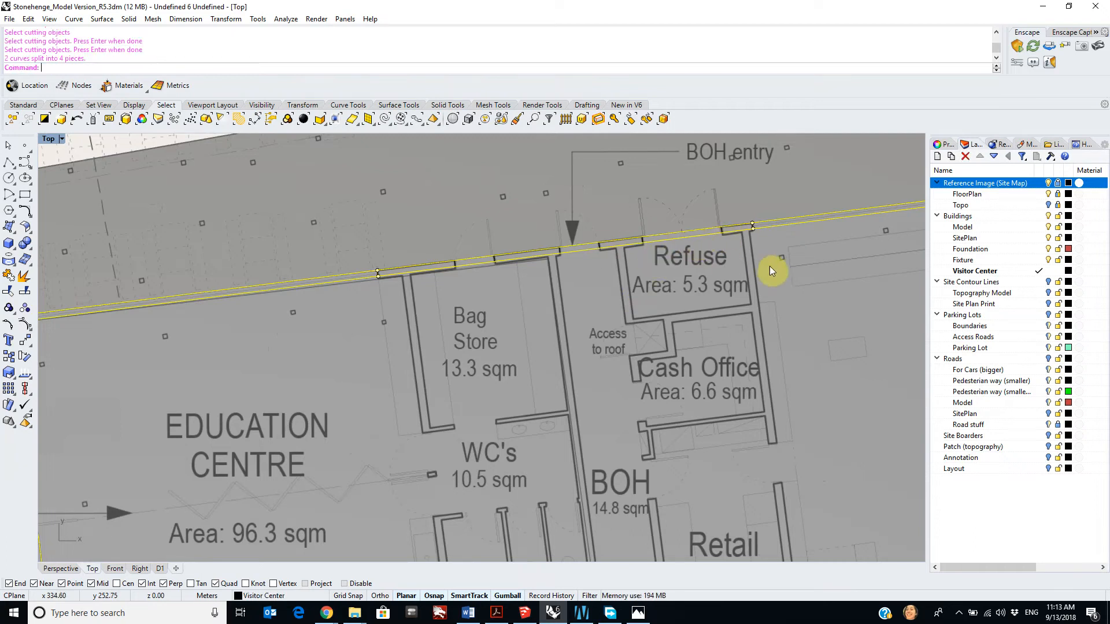
Step: Remove the outline pieces between the Bag Store and the Refuse room from the selection, keeping only the glazed wall outlines selected
scroll(768, 230, "up", 4)
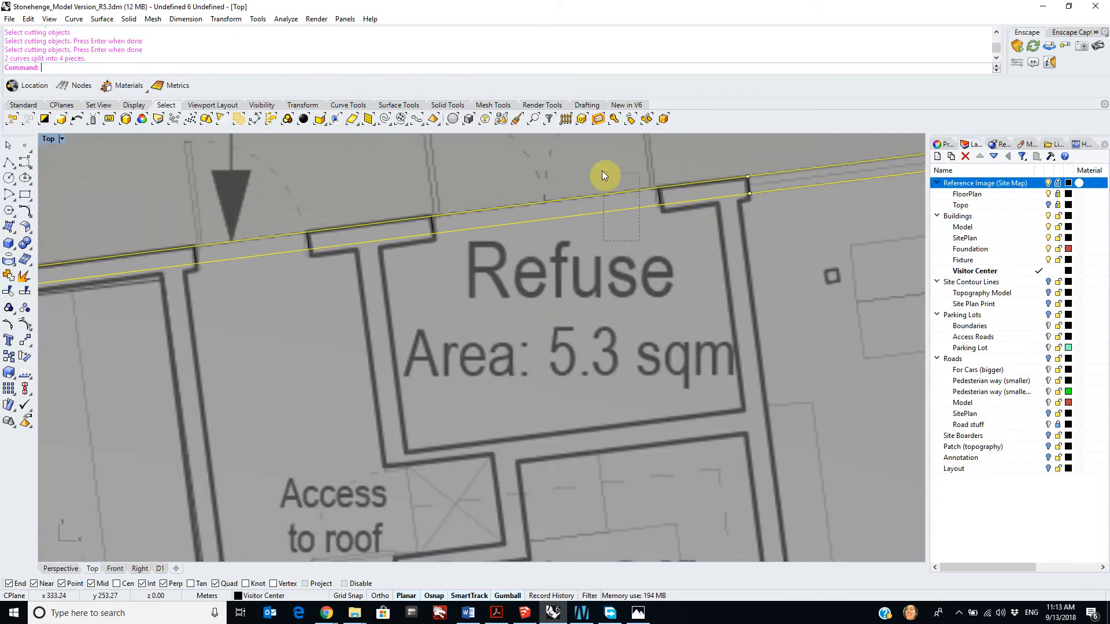
left_click_drag(601, 169, 601, 169, "ctrl")
scroll(607, 185, "down", 4)
scroll(798, 231, "up", 5)
scroll(604, 199, "down", 5)
right_click_drag(631, 180, 615, 285)
scroll(596, 268, "up", 9)
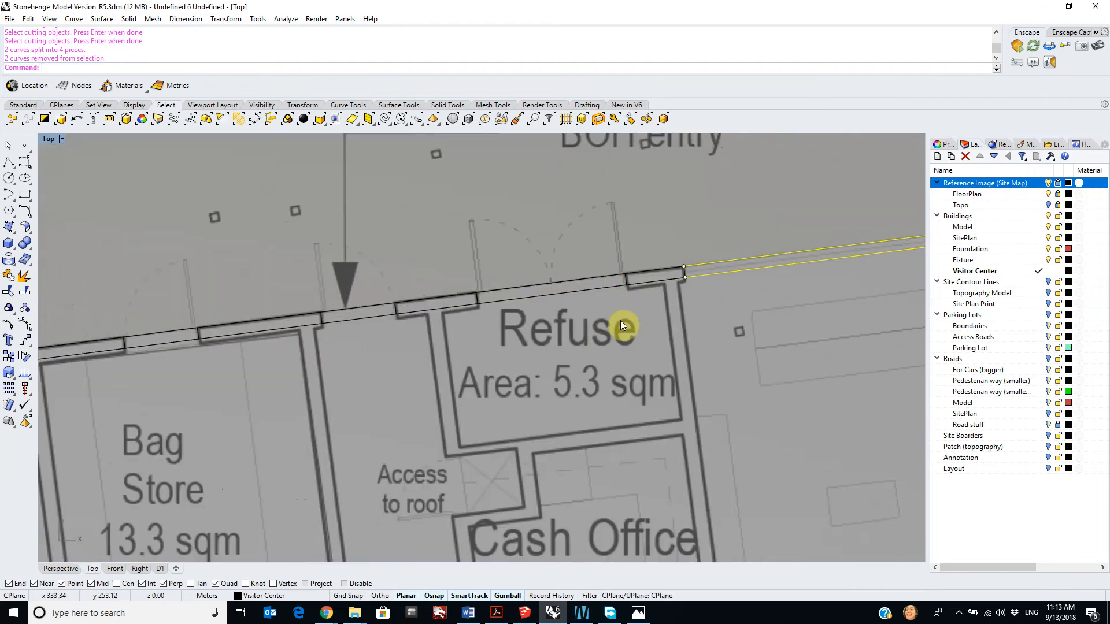
right_click_drag(747, 288, 570, 289)
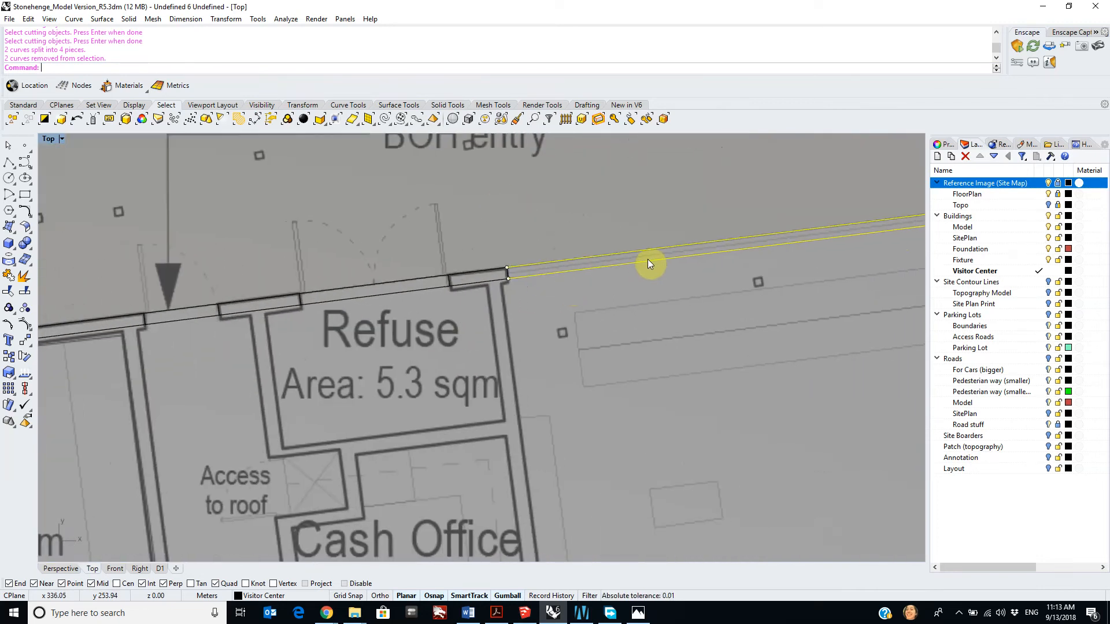
Step: Offset the outer outline of the glazed wall inward by 0.075 as the glazing's centre line
left_click(560, 264)
scroll(636, 277, "down", 5)
scroll(809, 258, "up", 8)
right_click_drag(891, 258, 662, 248)
scroll(662, 249, "up", 9)
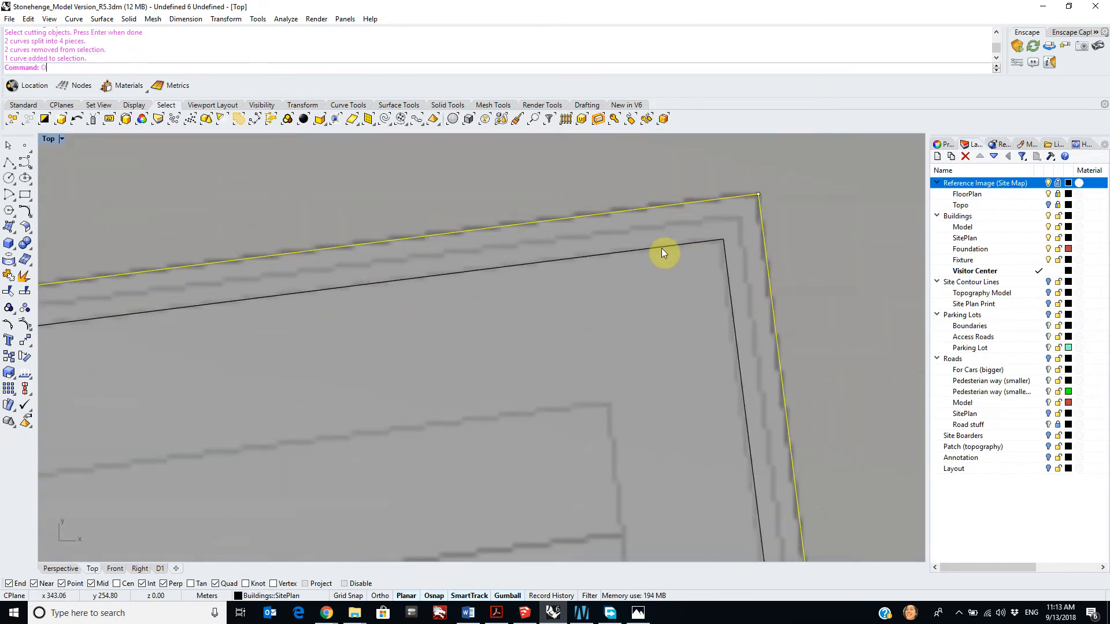
type("ff")
key("Return")
scroll(643, 241, "up", 4)
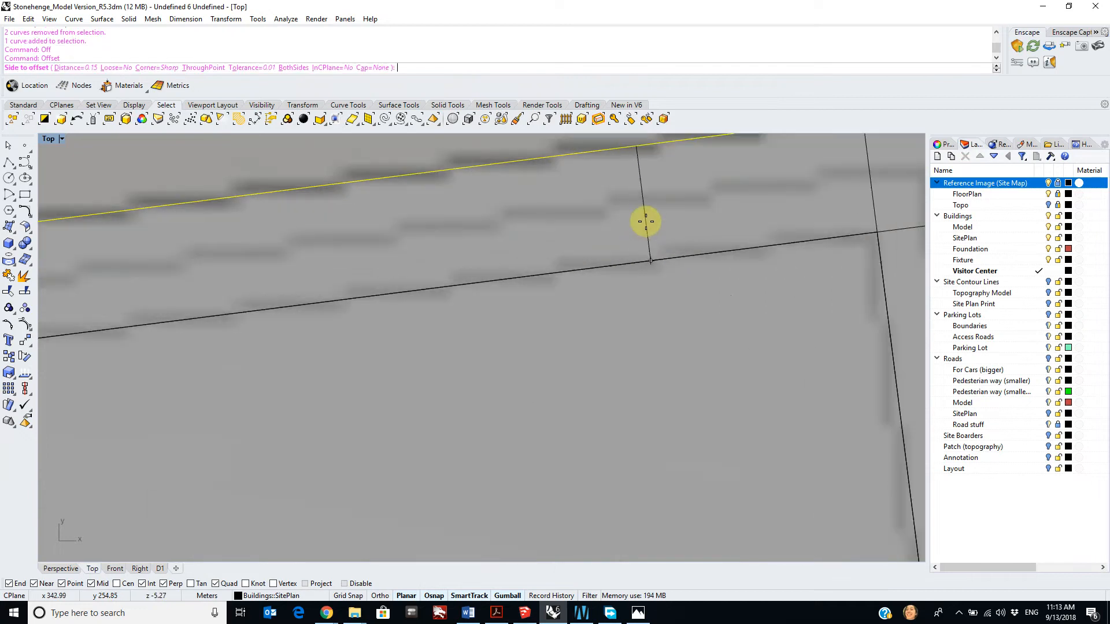
type("0.125")
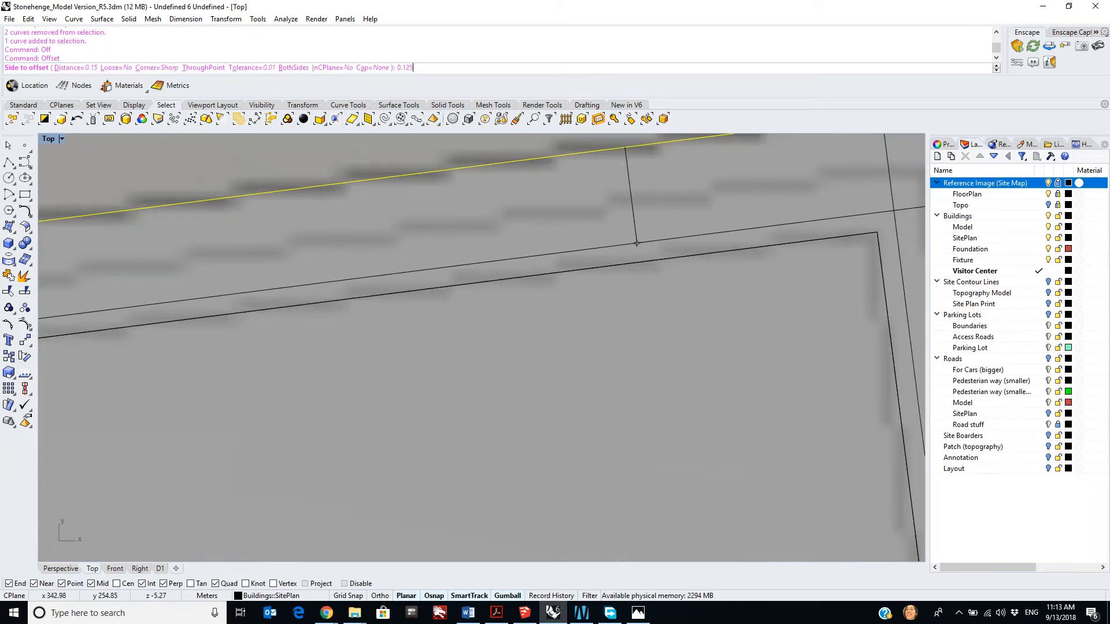
key("Return")
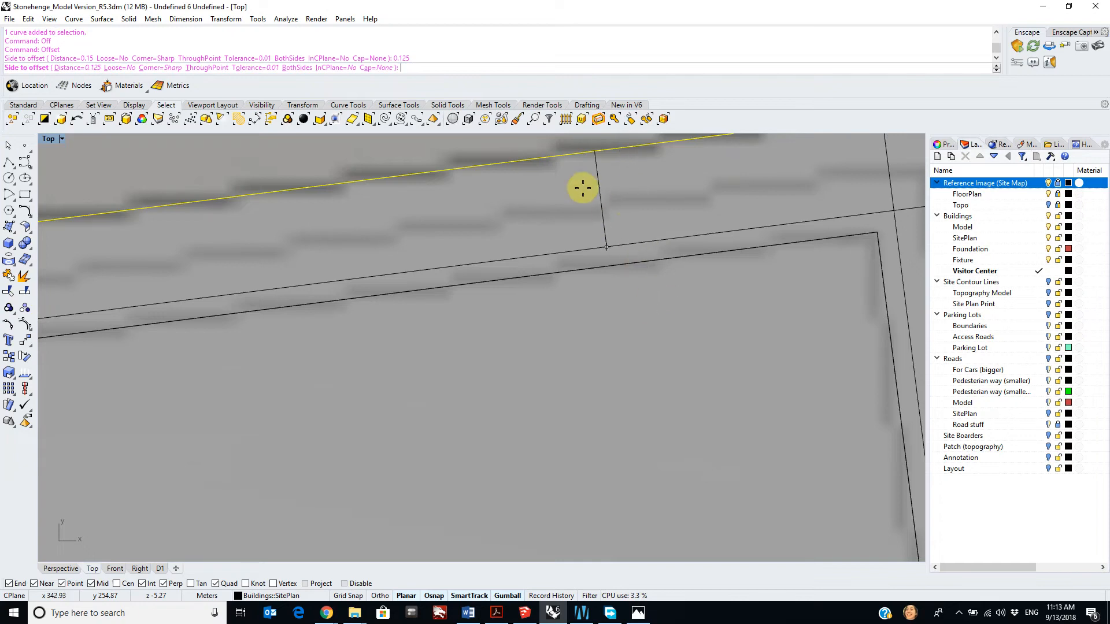
scroll(610, 195, "down", 2)
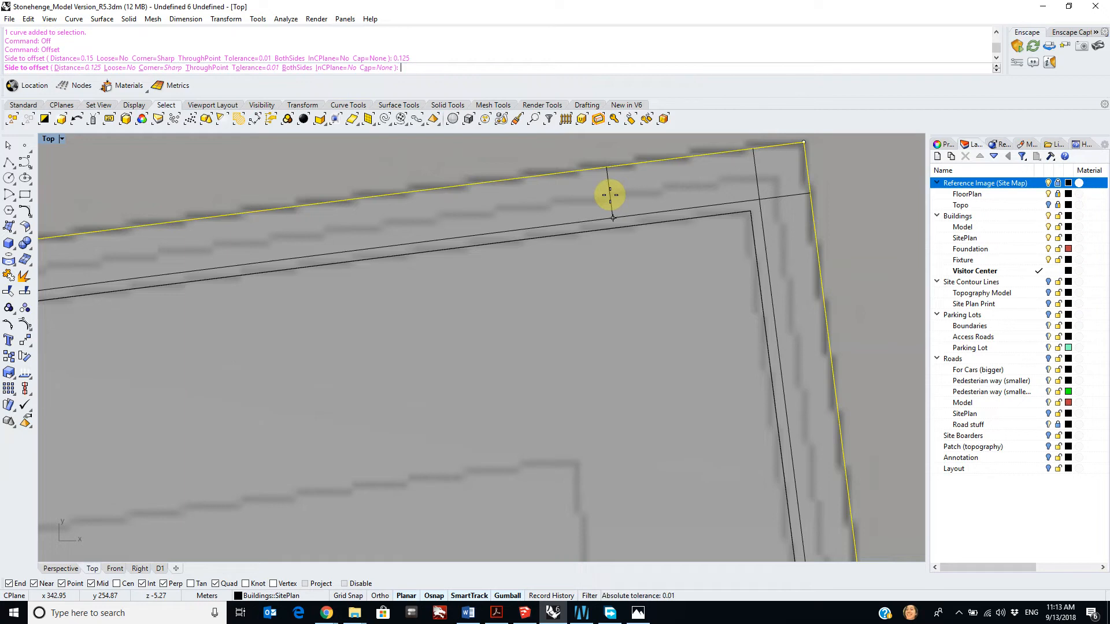
type("0.075")
key("Return")
left_click(605, 193)
scroll(578, 231, "down", 5)
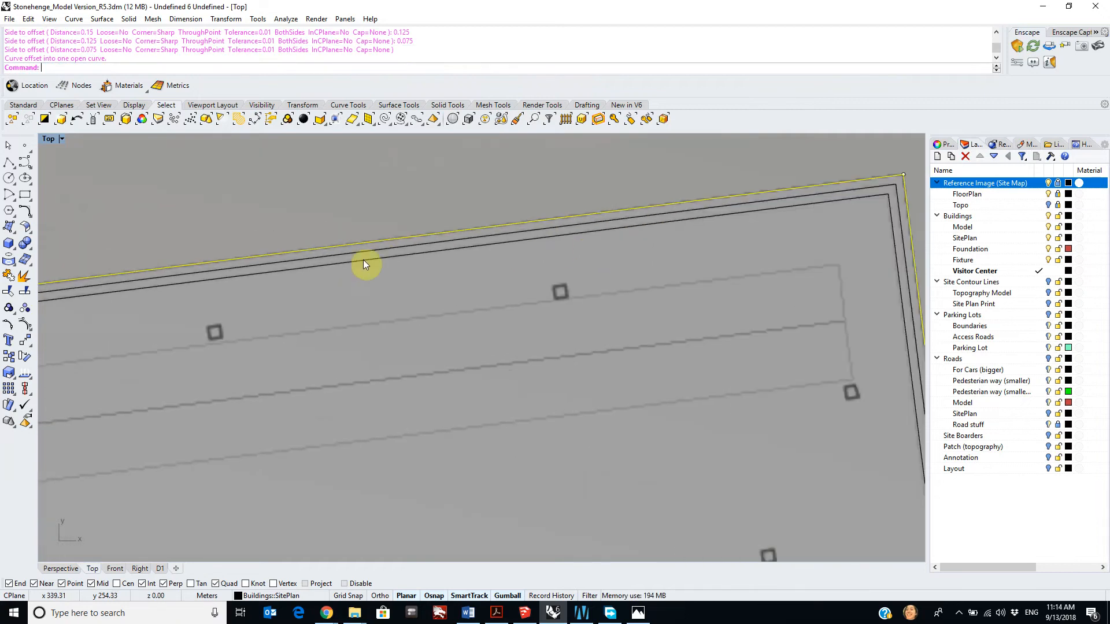
Step: Join the glazed wall's inner and outer outlines with their two end lines into one closed curve, leaving out the centre line
right_click_drag(139, 301, 425, 269)
scroll(250, 304, "up", 5)
left_click(250, 302)
left_click(313, 327, "shift")
left_click(296, 269, "shift")
right_click_drag(248, 304, 431, 294)
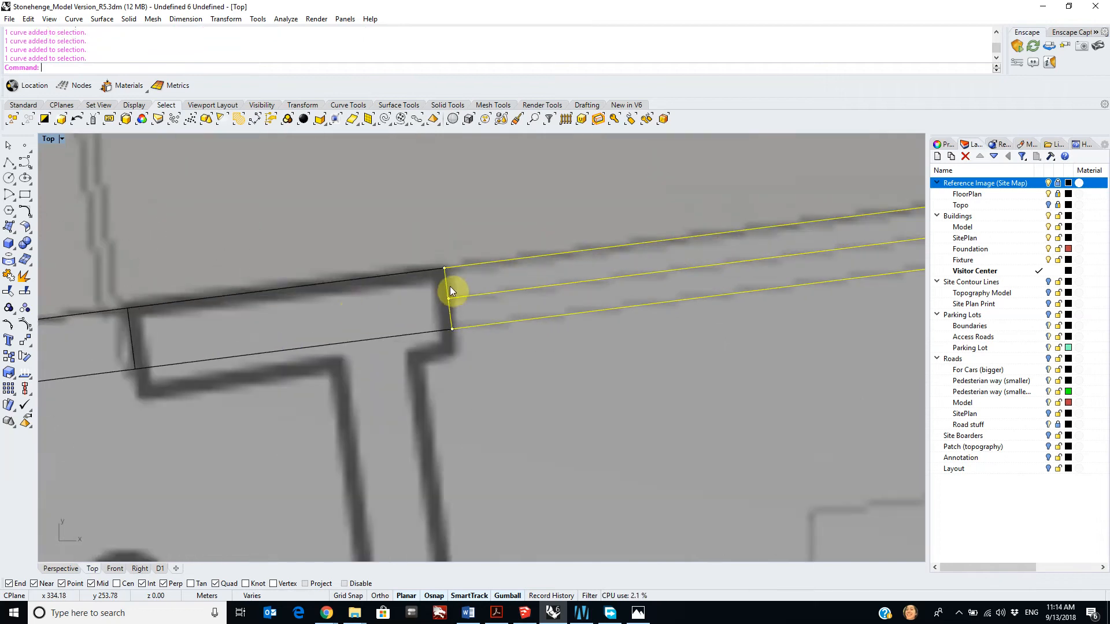
scroll(449, 287, "down", 5)
scroll(463, 318, "up", 8)
right_click_drag(773, 315, 496, 304)
scroll(708, 288, "up", 3)
left_click(693, 281, "ctrl")
left_click(9, 276)
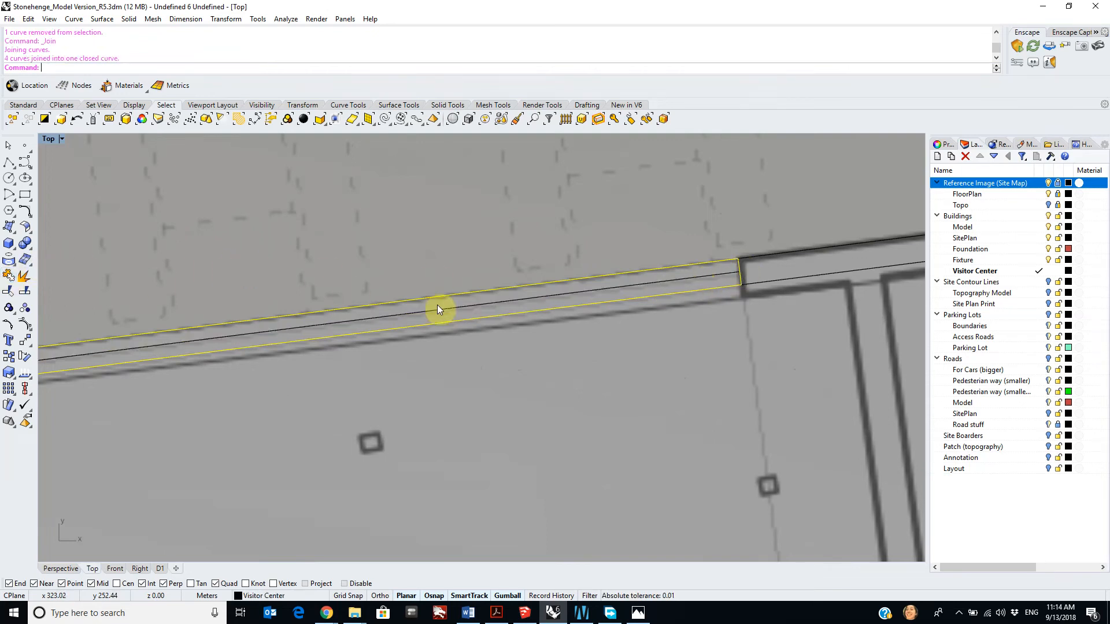
Step: Select the glazing centre line and examine its course around the upper building and its ends at the solid wall
left_click(671, 280)
scroll(706, 307, "down", 5)
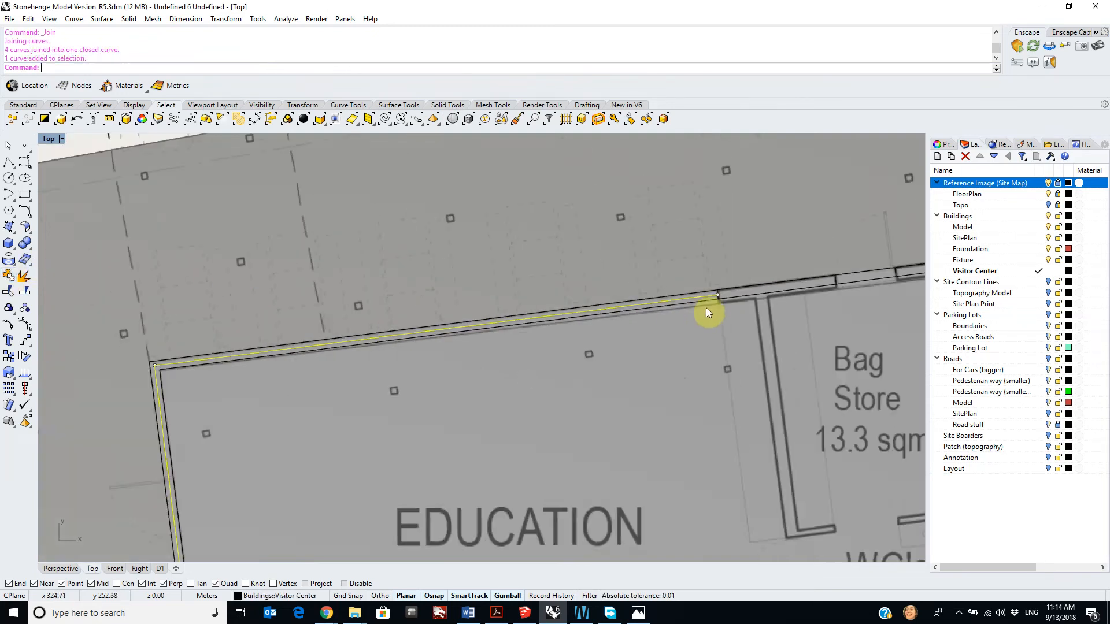
scroll(775, 285, "down", 4)
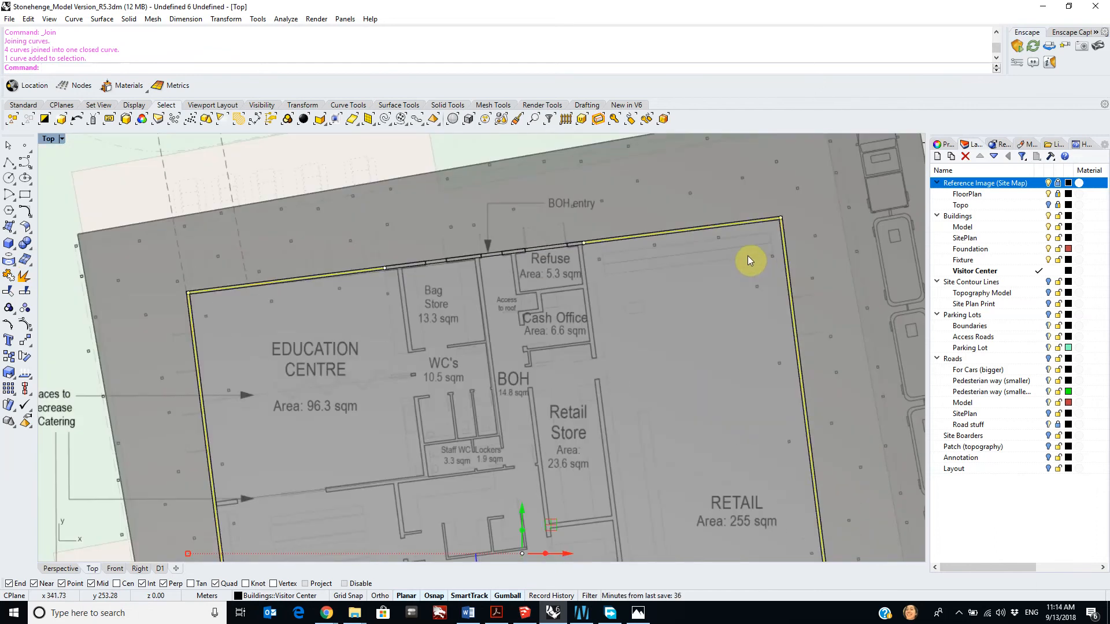
scroll(629, 236, "down", 3)
scroll(657, 389, "up", 8)
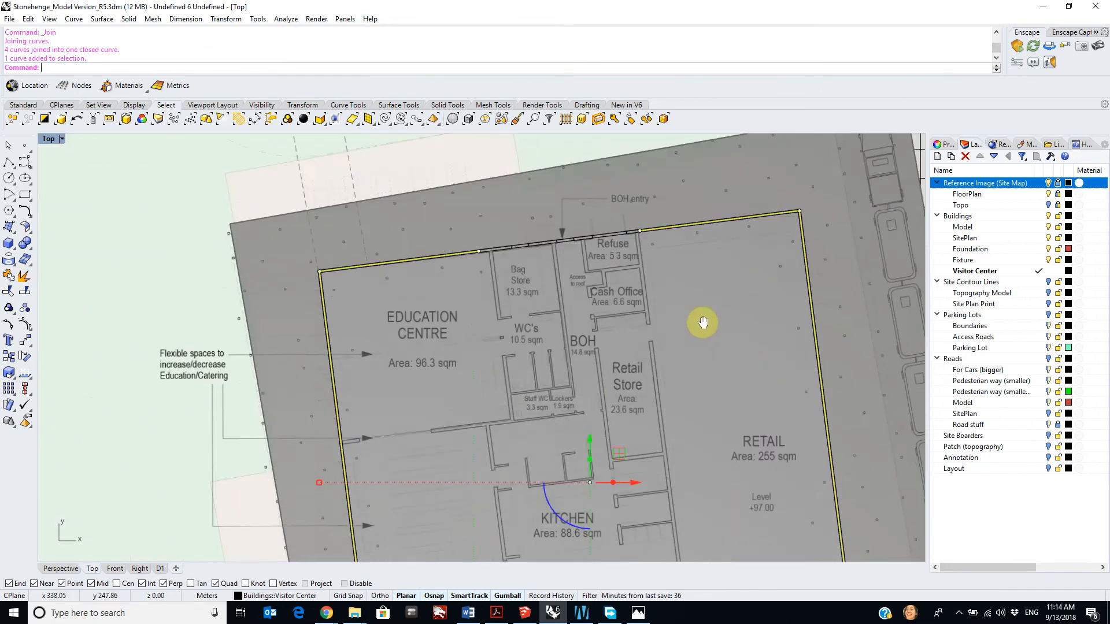
scroll(662, 234, "up", 4)
scroll(516, 259, "down", 2)
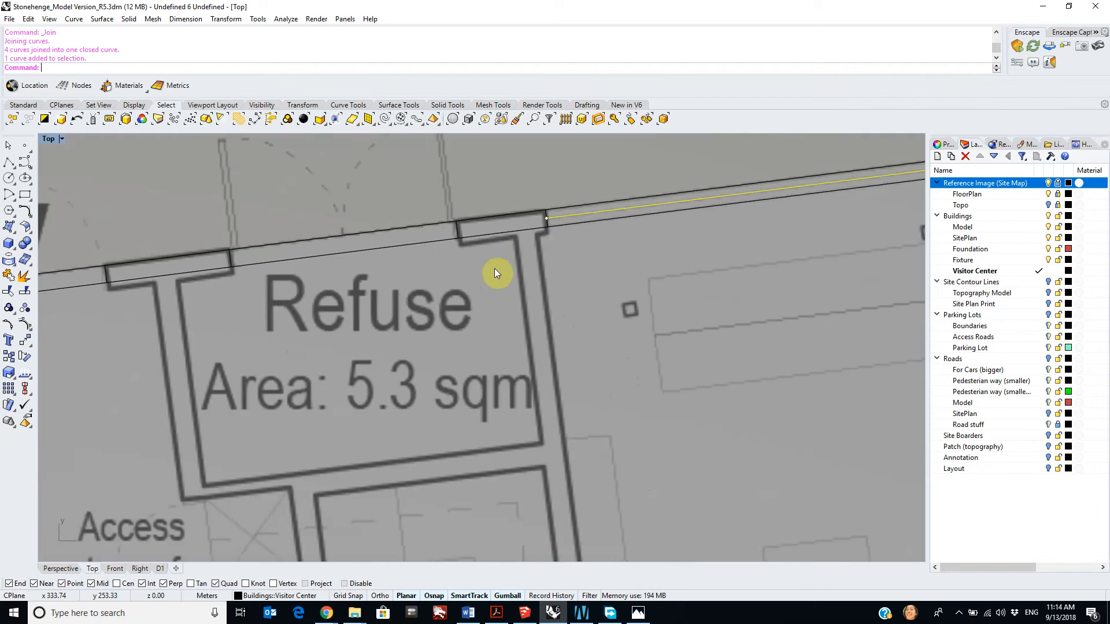
scroll(554, 252, "down", 3)
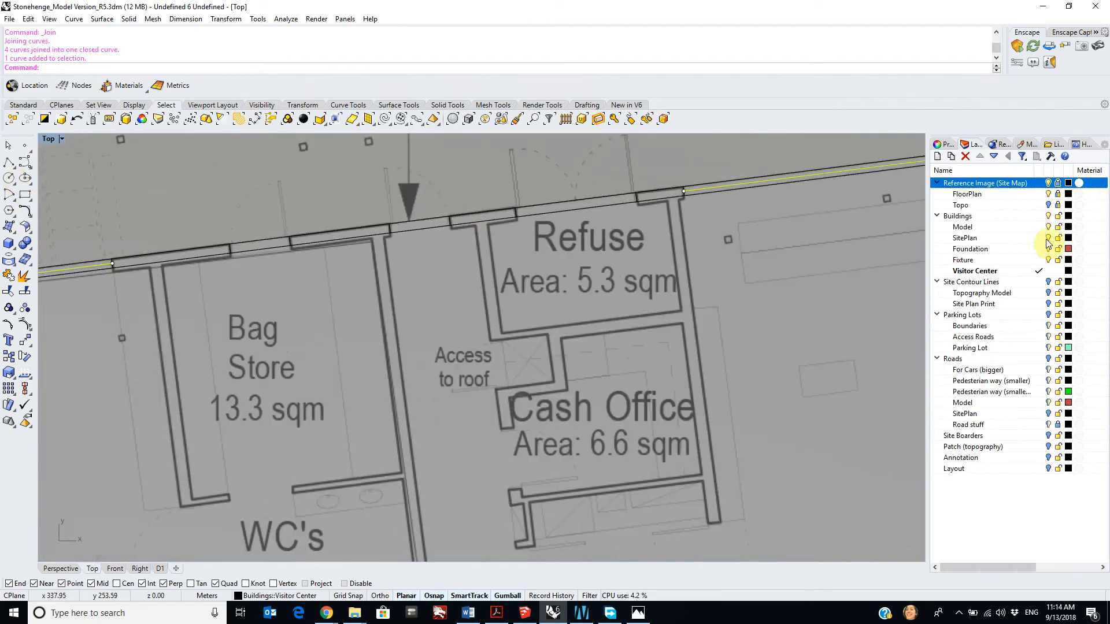
Step: Create a sublayer named Interior Wall under the Buildings layer
left_click(1003, 217)
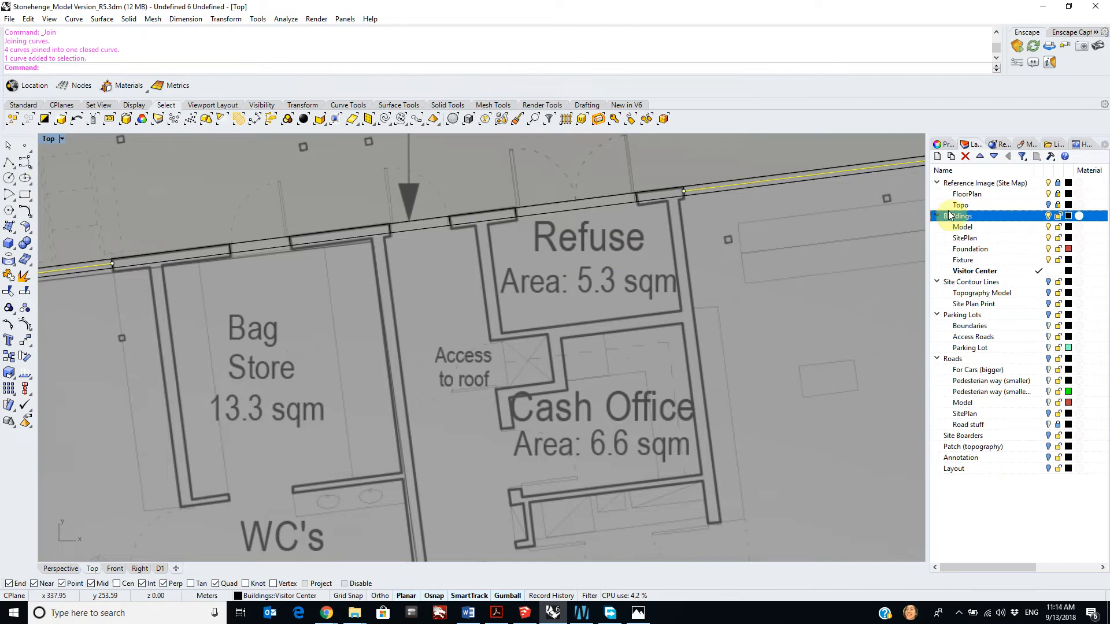
left_click(951, 156)
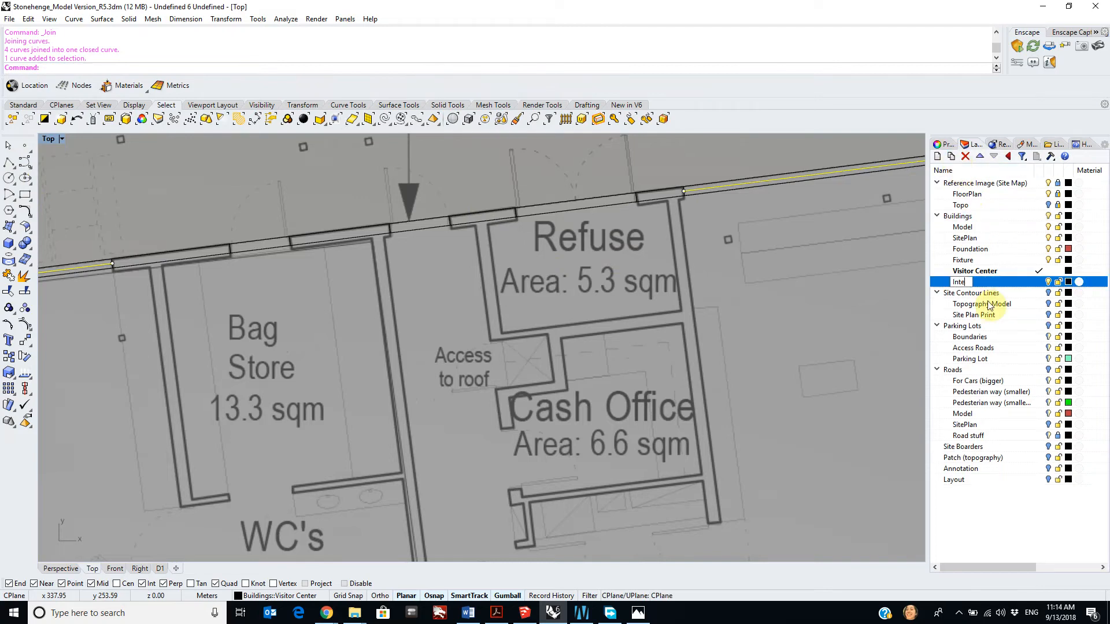
key("Return")
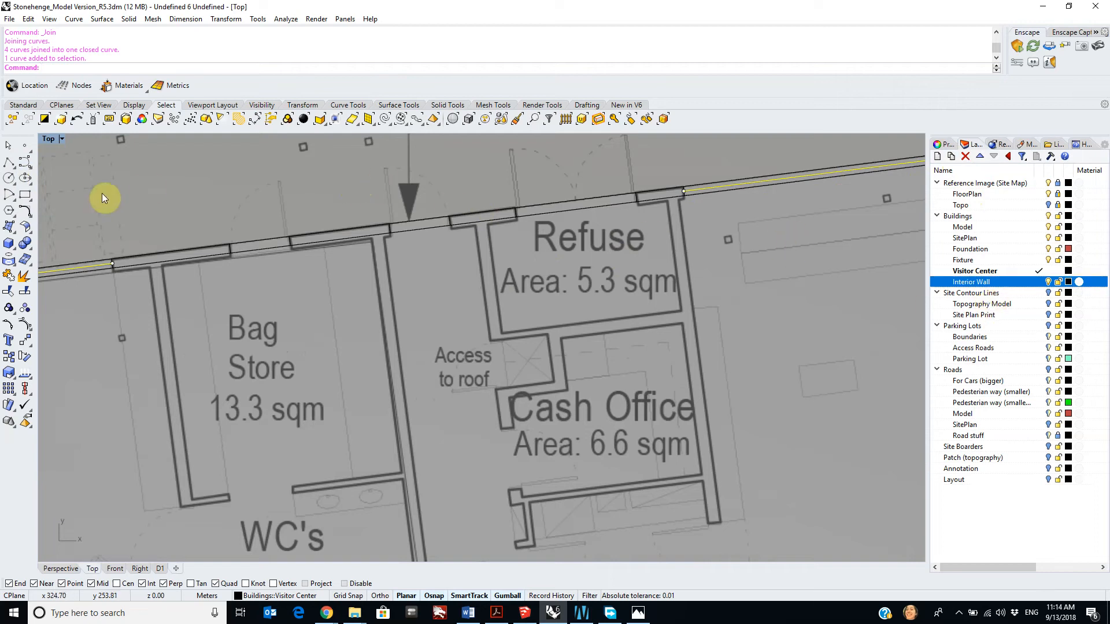
Step: Draw a rectangle from the Refuse room's wall corner on the Retail side to the BOH corridor below the Cash Office
left_click(25, 195)
scroll(665, 247, "up", 5)
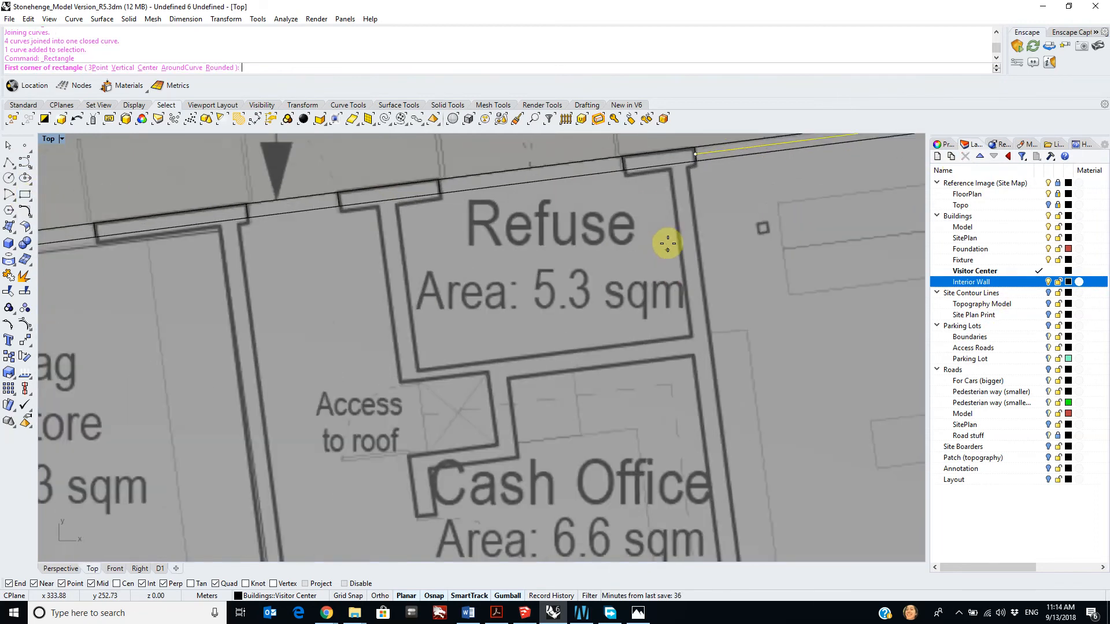
scroll(671, 223, "up", 4)
left_click(666, 227)
scroll(676, 375, "down", 2)
scroll(676, 375, "down", 5)
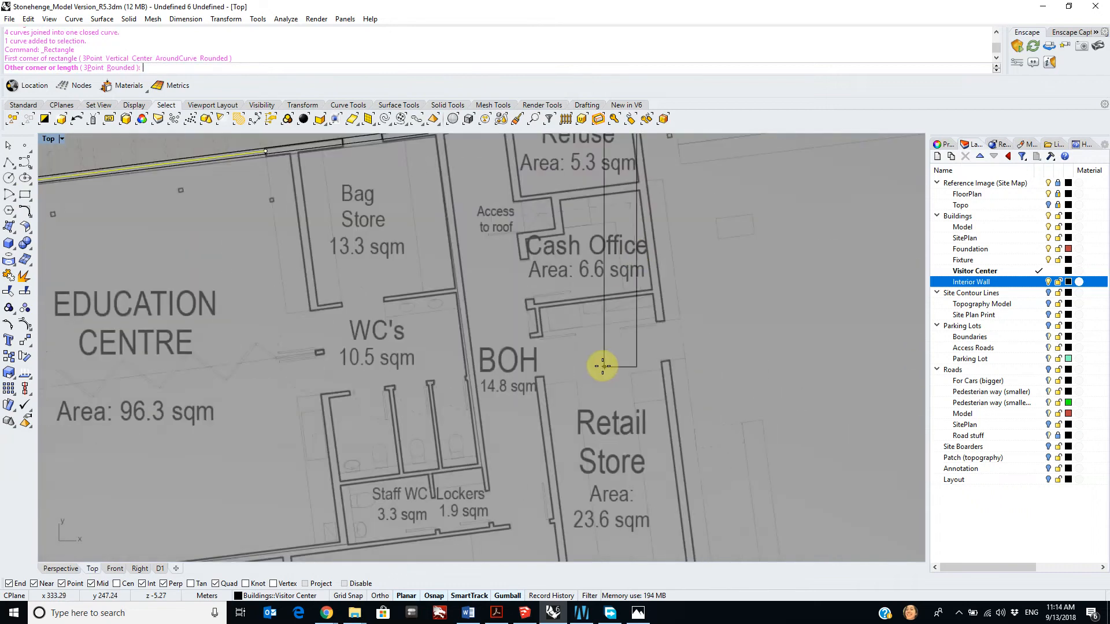
left_click(496, 335)
Step: Rotate the rectangle about its corner at the Refuse room's Retail-side wall to align its upper edge with the slanted upper wall
scroll(640, 210, "up", 8)
left_click(672, 231)
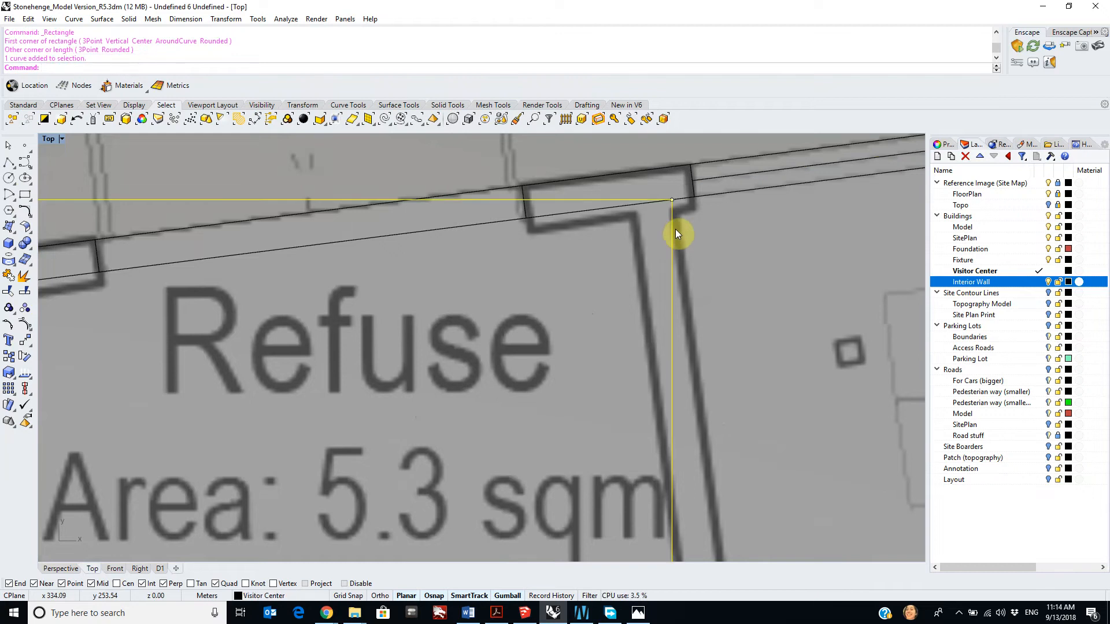
type("R")
key("Return")
left_click(676, 205)
scroll(585, 235, "down", 3)
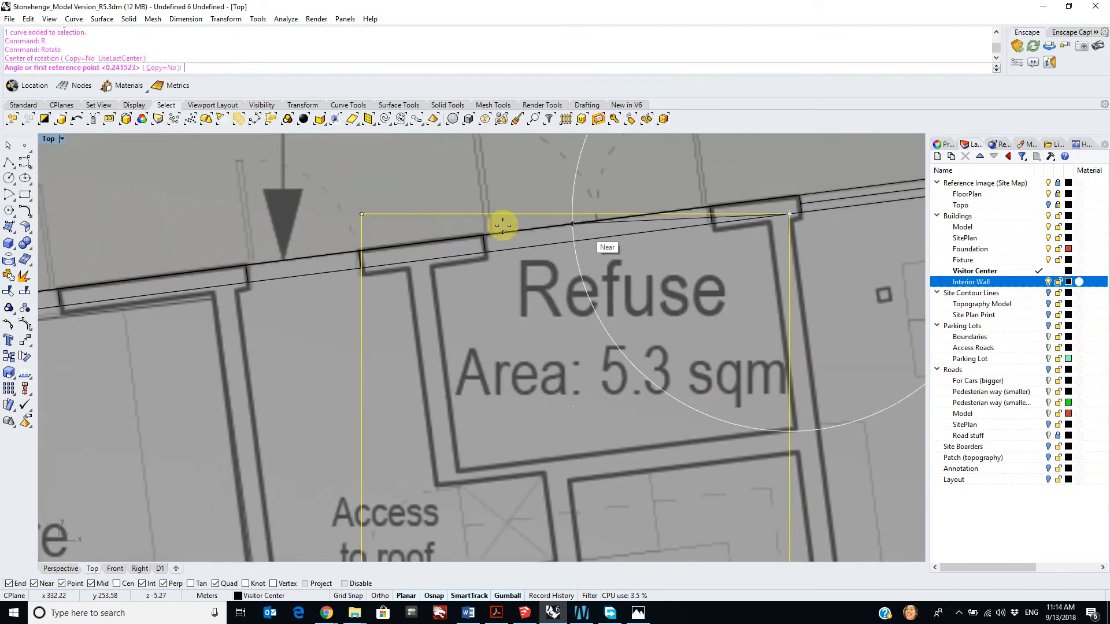
left_click(362, 214)
scroll(363, 253, "up", 2)
left_click(384, 265)
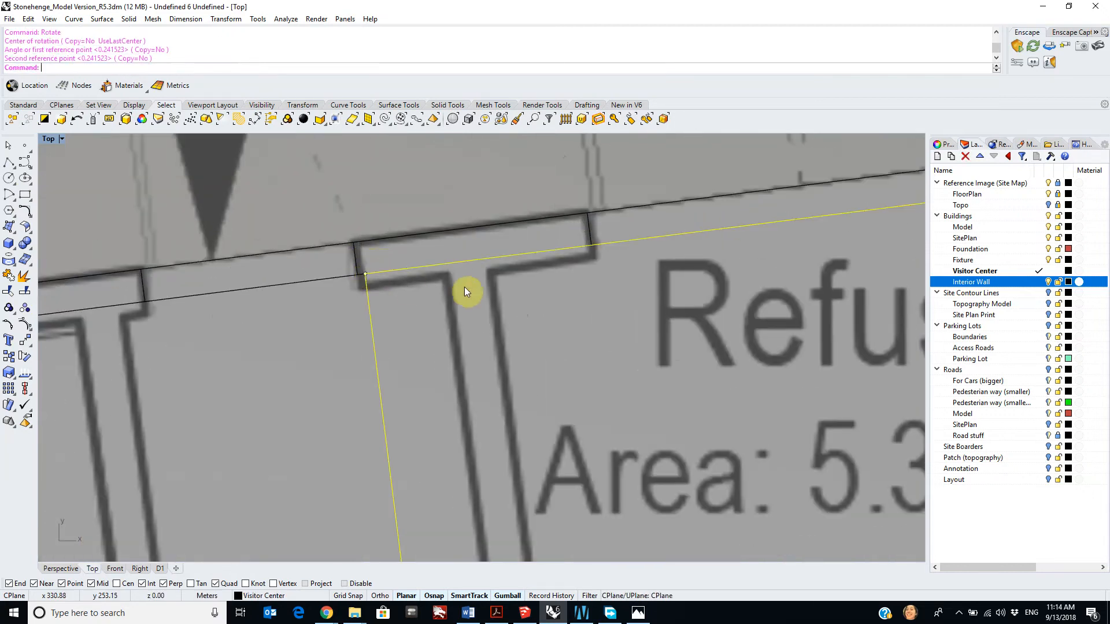
scroll(462, 285, "down", 2)
right_click_drag(463, 285, 448, 250)
scroll(552, 254, "down", 1)
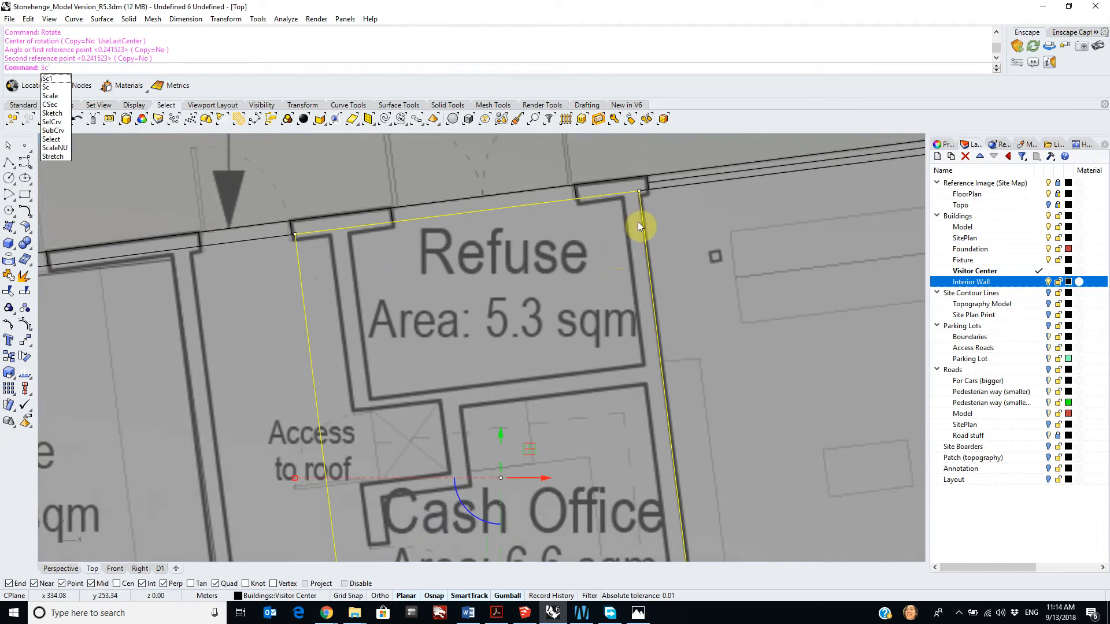
Step: Scale the rectangle in one direction from its Retail-side corner so its width ends at the Refuse room's BOH-side wall face
key("Return")
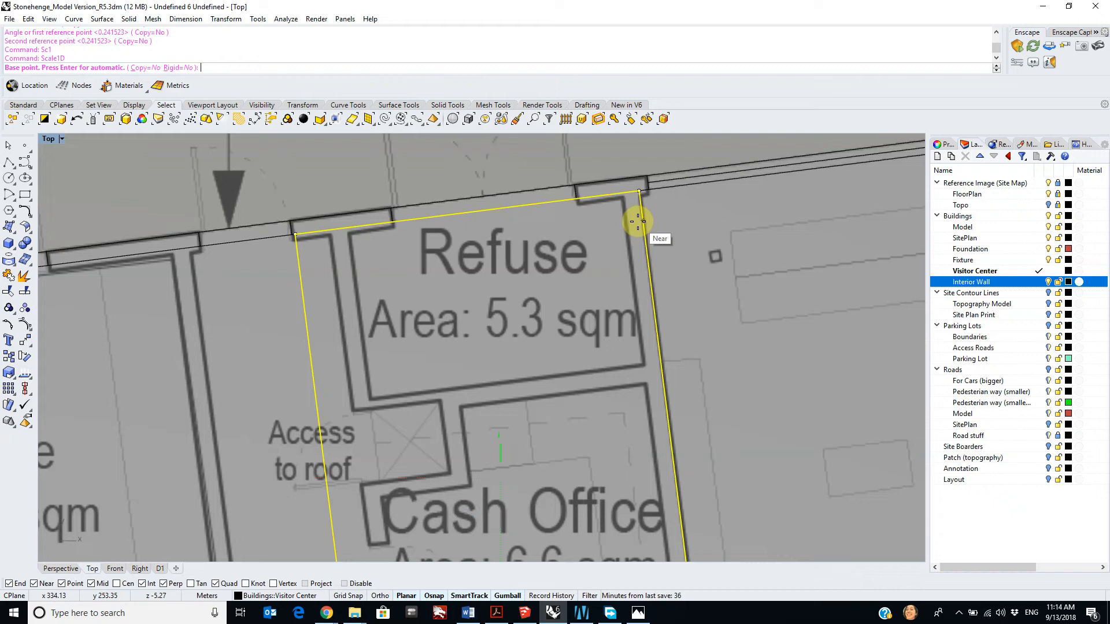
left_click(634, 191)
scroll(317, 218, "up", 3)
left_click(253, 269)
left_click(342, 255)
Step: Scale the rectangle in one direction along its length from its upper Retail-side corner to end at the wall end below the Cash Office
scroll(669, 302, "down", 3)
right_click_drag(726, 258, 669, 173)
scroll(664, 201, "down", 3)
right_click_drag(667, 266, 647, 210)
scroll(693, 317, "up", 3)
scroll(646, 208, "down", 3)
key("Up")
key("Up")
key("Up")
key("Left")
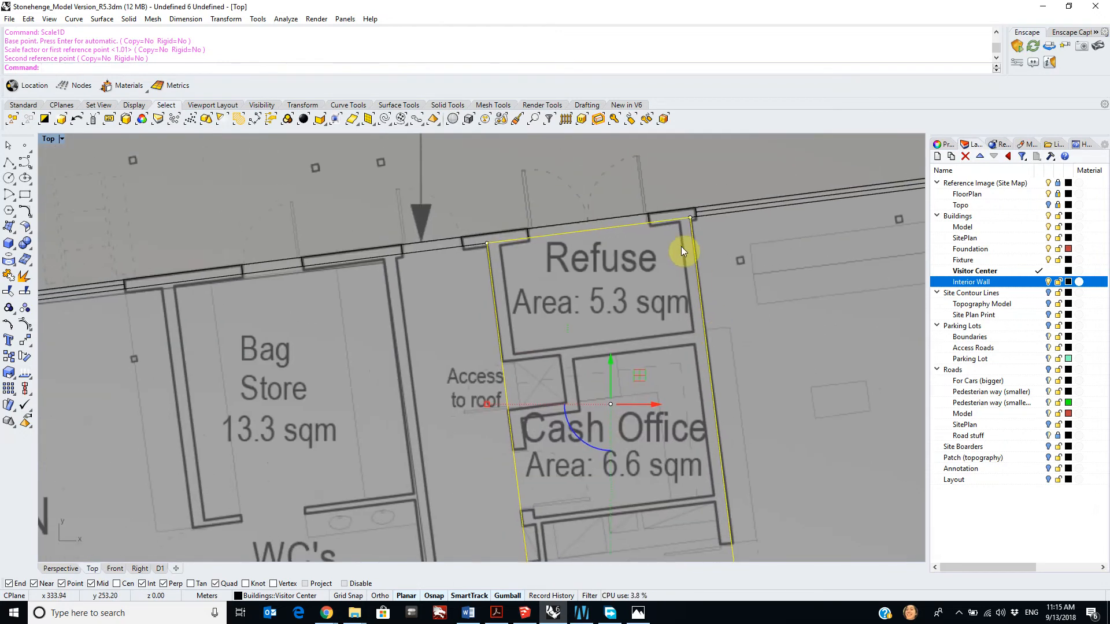
type("Scl")
key("Return")
left_click(690, 218)
key("Down")
key("Down")
key("Down")
key("Down")
key("Down")
key("Down")
key("Right")
key("Right")
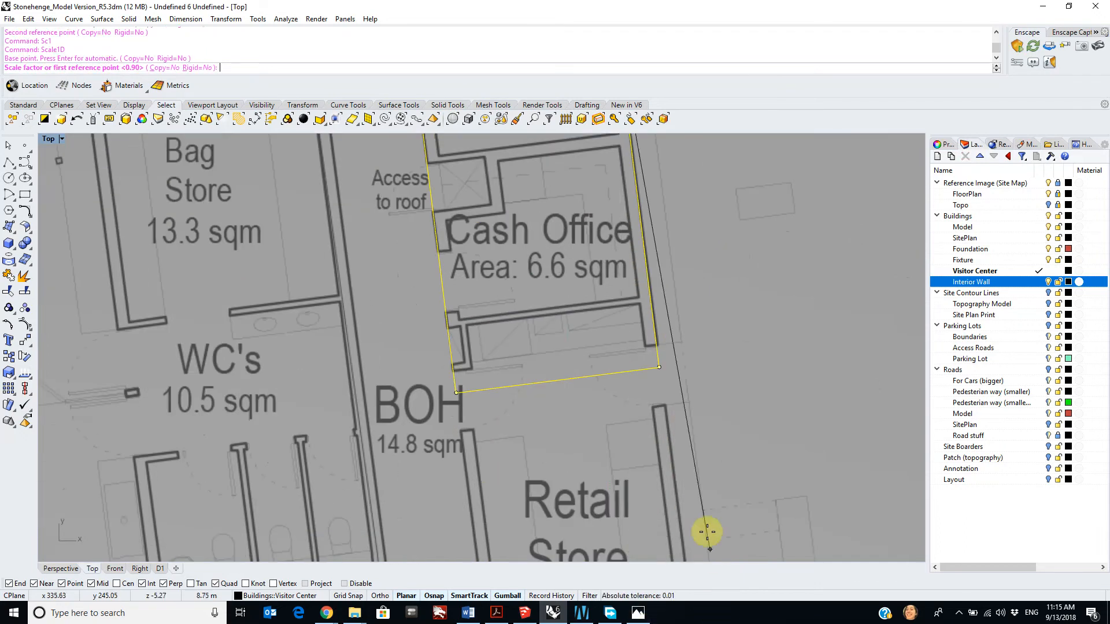
left_click(660, 369)
scroll(688, 408, "down", 3)
scroll(688, 408, "down", 5)
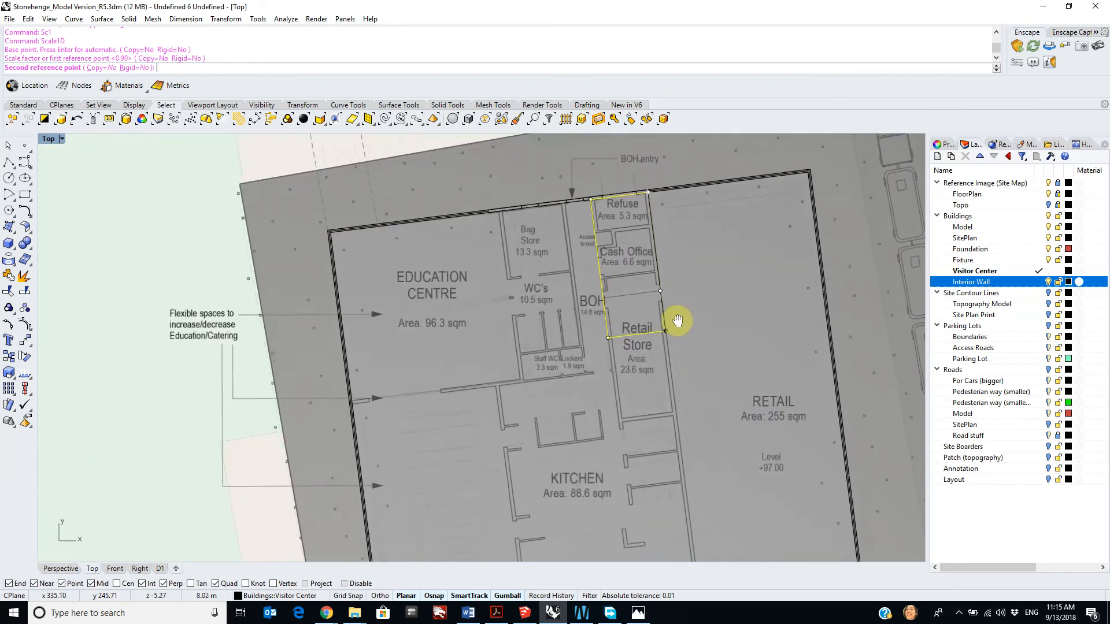
scroll(666, 393, "up", 3)
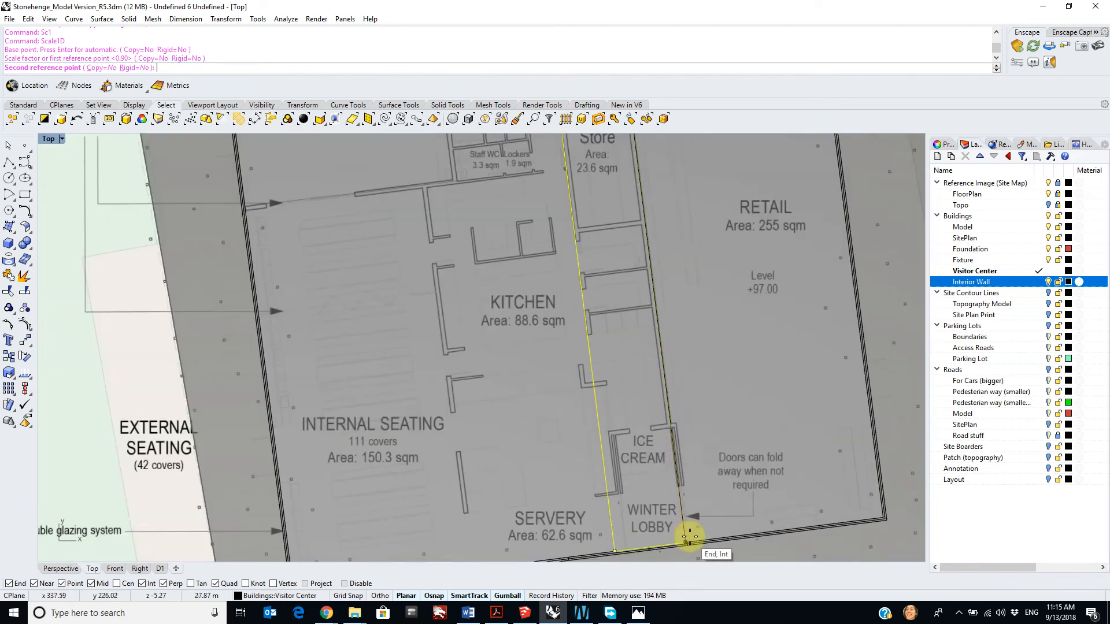
right_click_drag(644, 277, 641, 312)
scroll(636, 300, "up", 5)
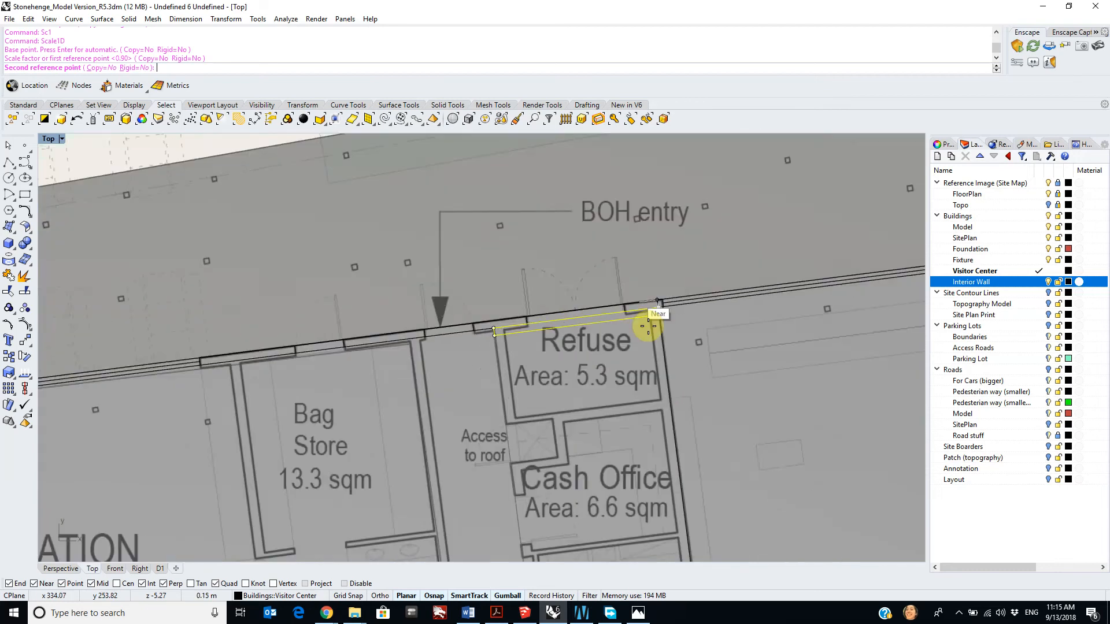
scroll(636, 310, "up", 3)
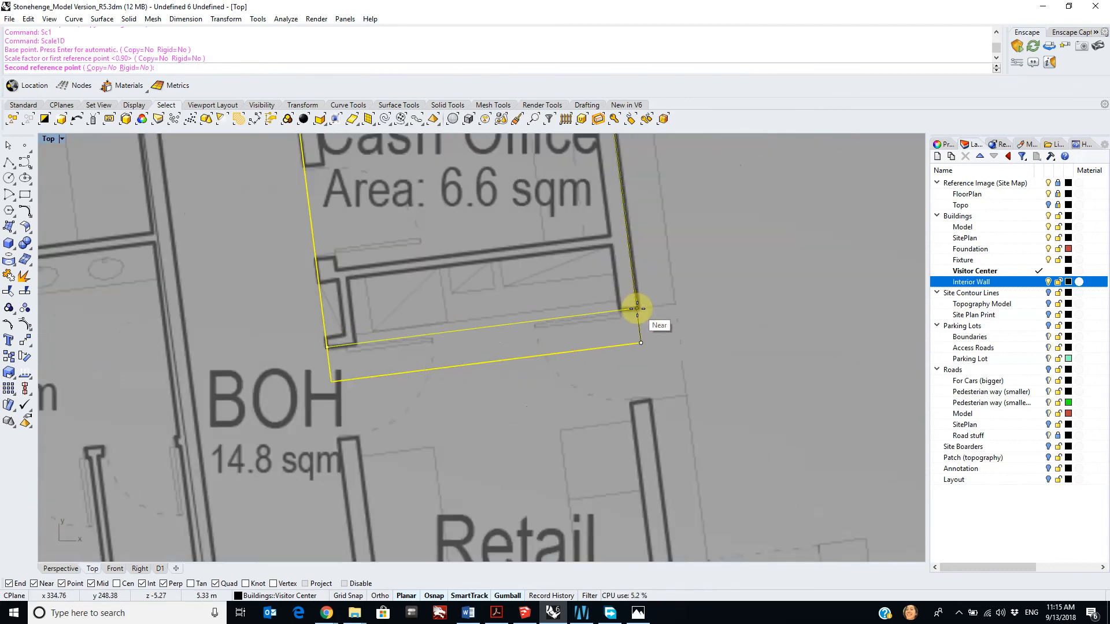
left_click(637, 309)
Step: Draw a line from the upper outer wall along the Bag Store's BOH-side wall face down to the lower outer wall by the Servery
scroll(665, 292, "down", 5)
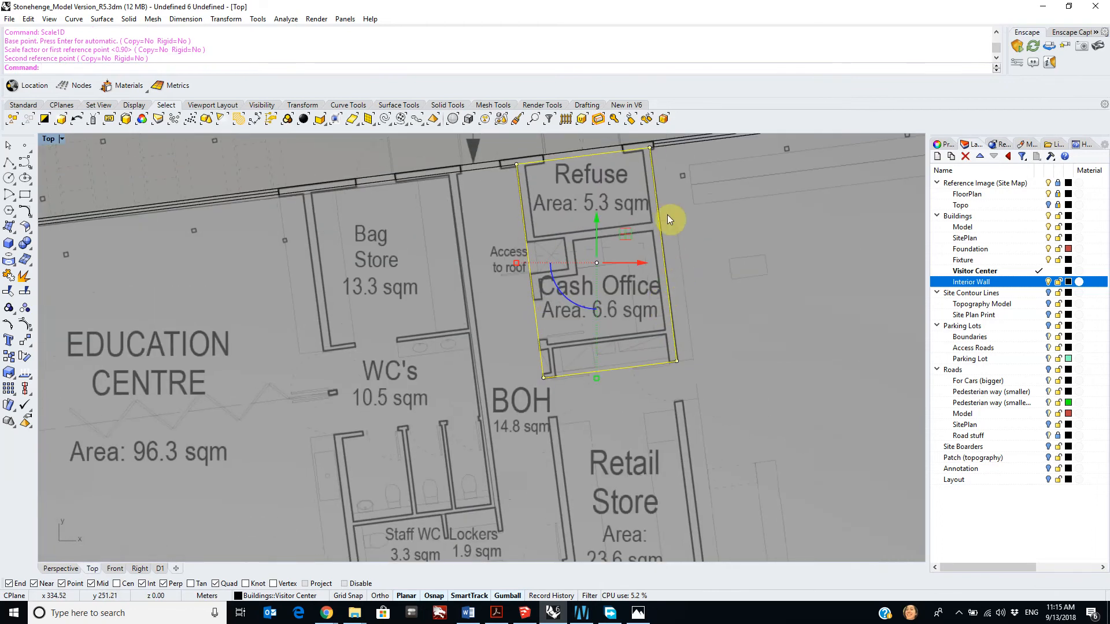
left_click(9, 163)
scroll(474, 289, "down", 2)
scroll(476, 298, "up", 5)
scroll(528, 349, "up", 5)
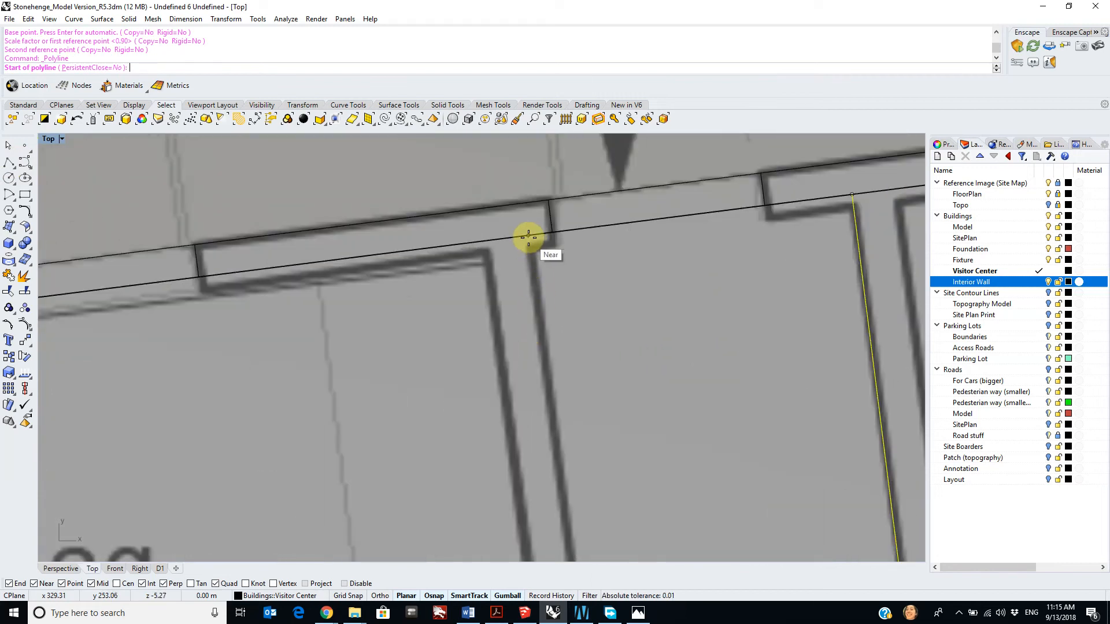
left_click(530, 237)
scroll(545, 330, "down", 4)
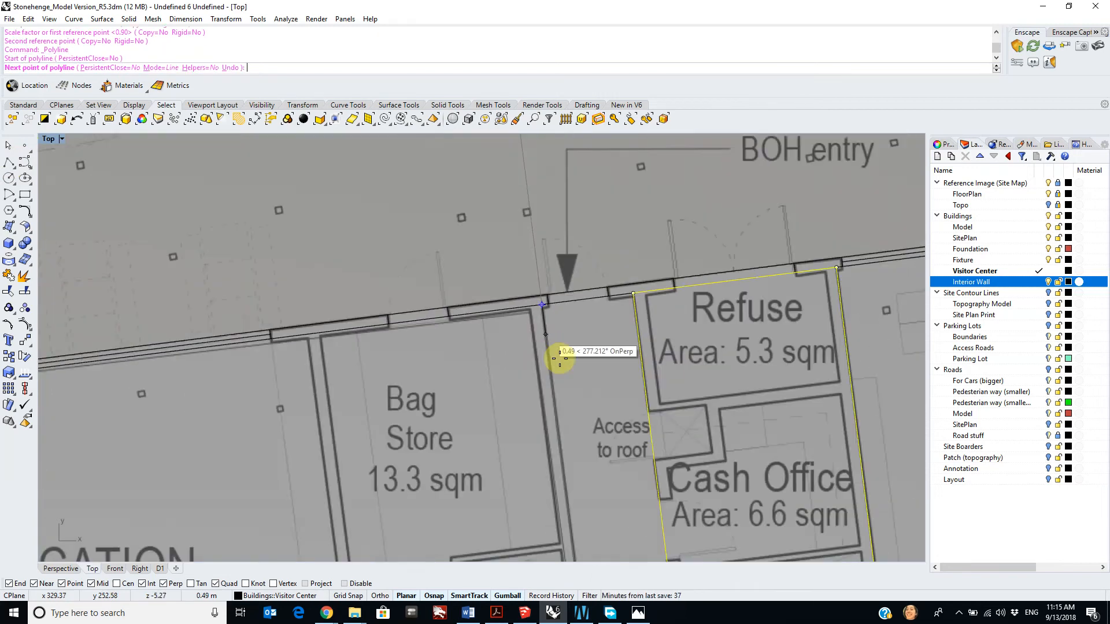
scroll(555, 443, "down", 5)
scroll(513, 367, "up", 5)
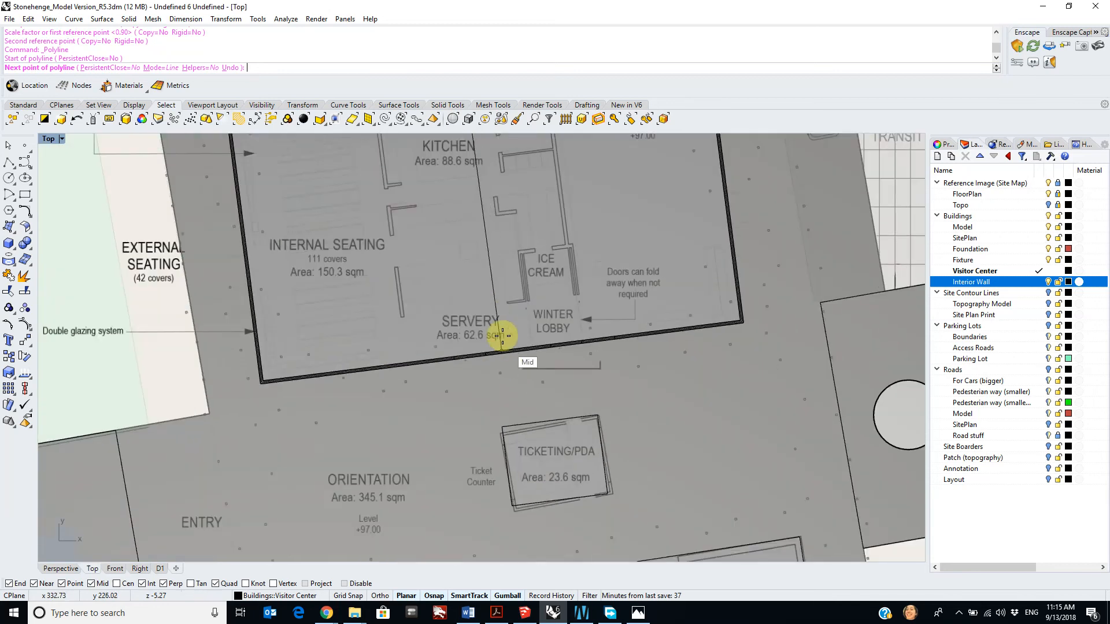
right_click_drag(490, 308, 568, 365)
left_click(502, 457)
key("Return")
Step: Copy the long line along the lower outer wall to the Internal Seating side of the Servery
left_click(567, 334)
scroll(565, 391, "up", 3)
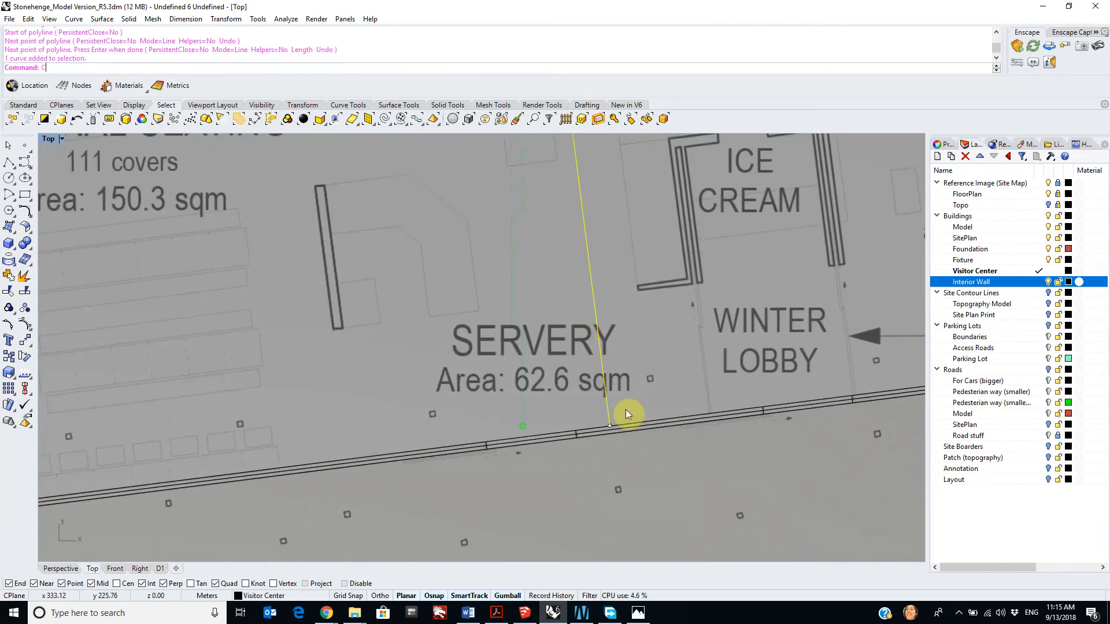
type("Copy")
key("Return")
scroll(622, 416, "up", 4)
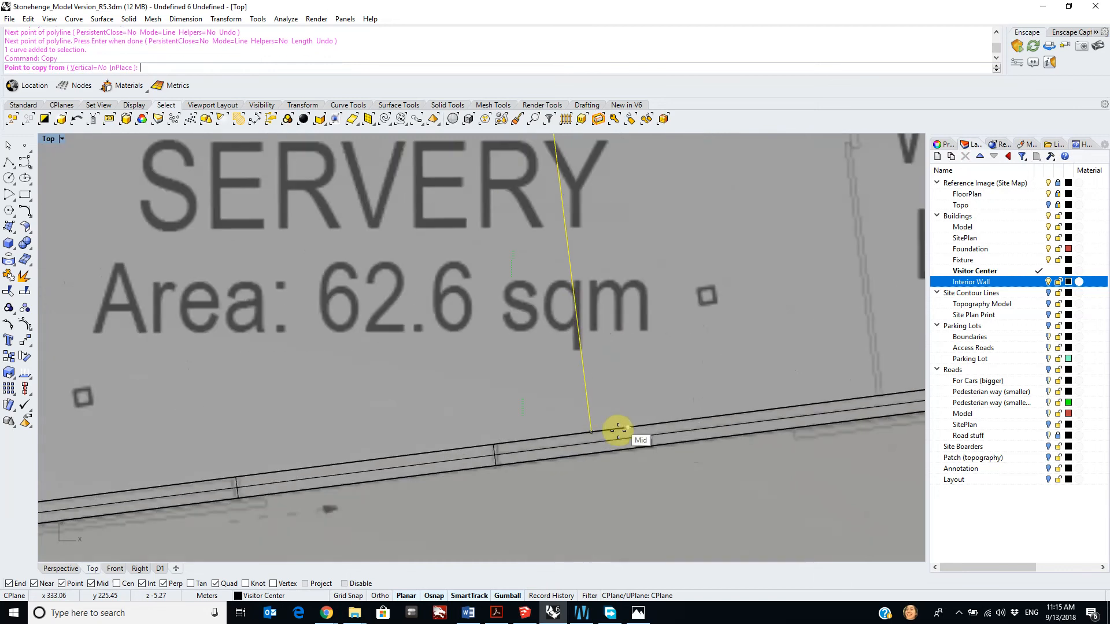
left_click(580, 428)
scroll(365, 404, "down", 3)
right_click_drag(364, 404, 612, 377)
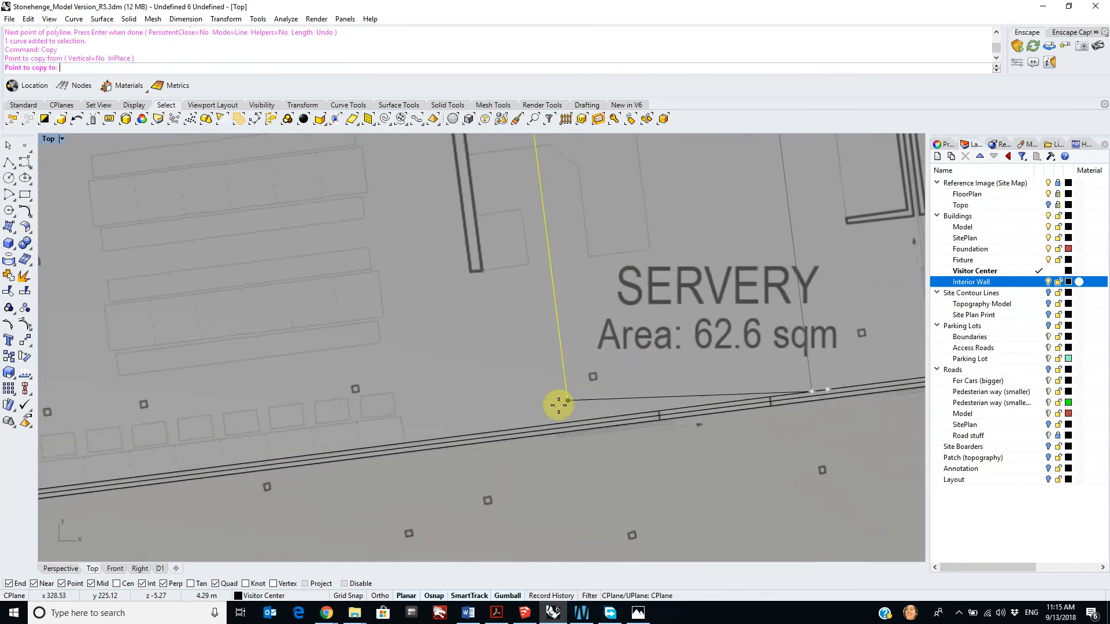
left_click(503, 431)
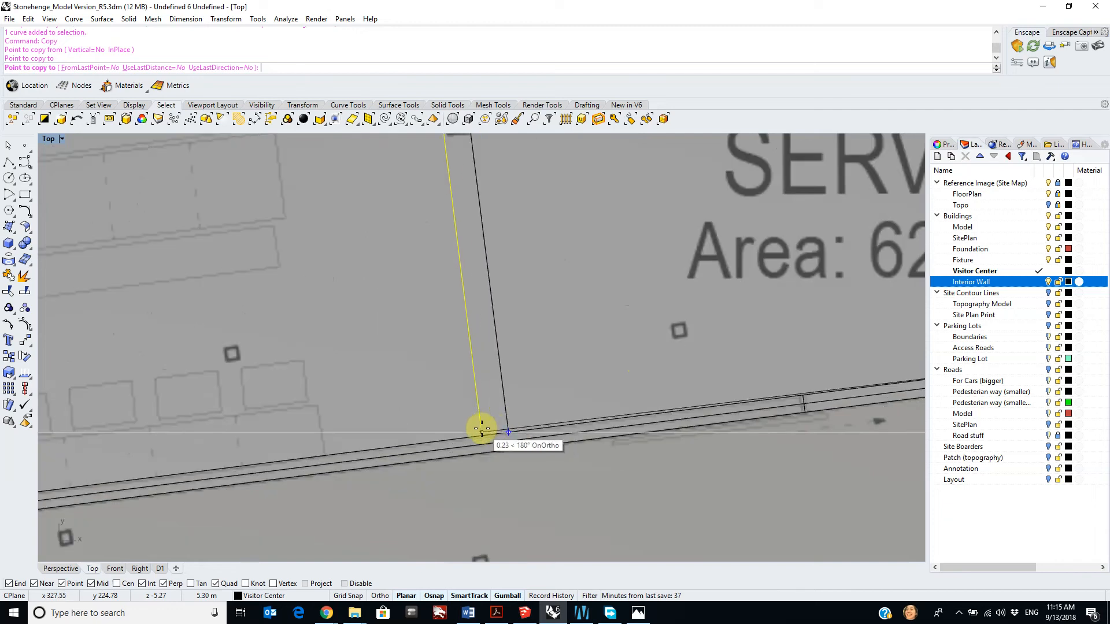
key("Return")
Step: Select the rectangle enclosing the Refuse room and Cash Office
scroll(540, 366, "down", 3)
right_click_drag(595, 359, 646, 359)
scroll(602, 247, "up", 3)
scroll(607, 261, "down", 2)
scroll(659, 248, "up", 5)
left_click(645, 215)
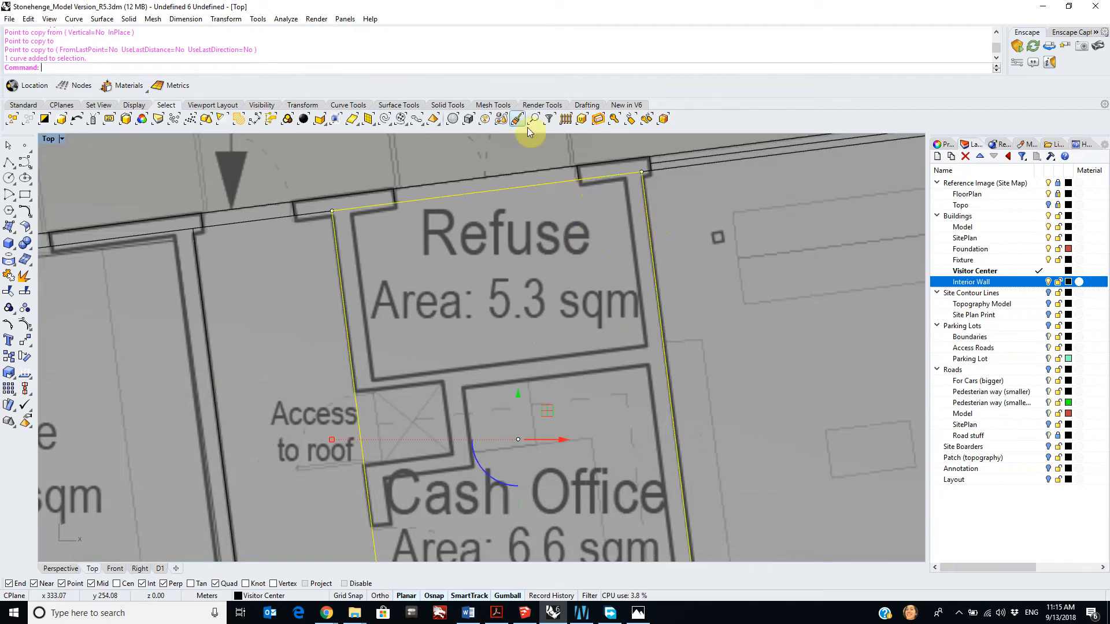
left_click(9, 166)
scroll(540, 212, "up", 2)
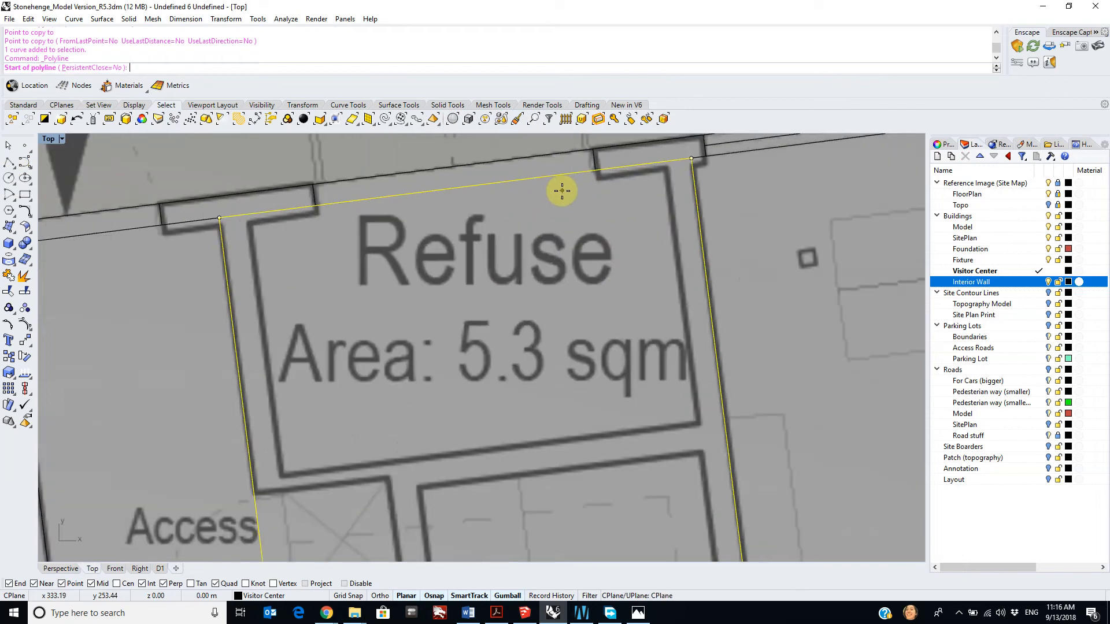
scroll(702, 231, "down", 3)
scroll(773, 258, "up", 2)
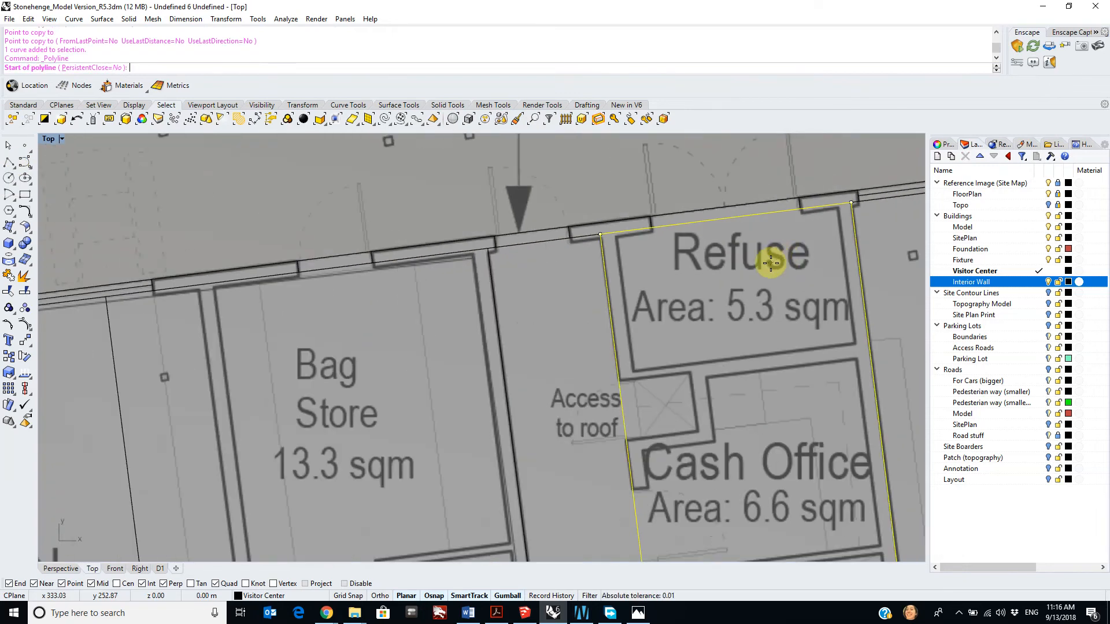
key("Escape")
Step: Explode the rectangle around the Refuse room and Cash Office, and remove its two short edges from the selection
scroll(772, 263, "down", 1)
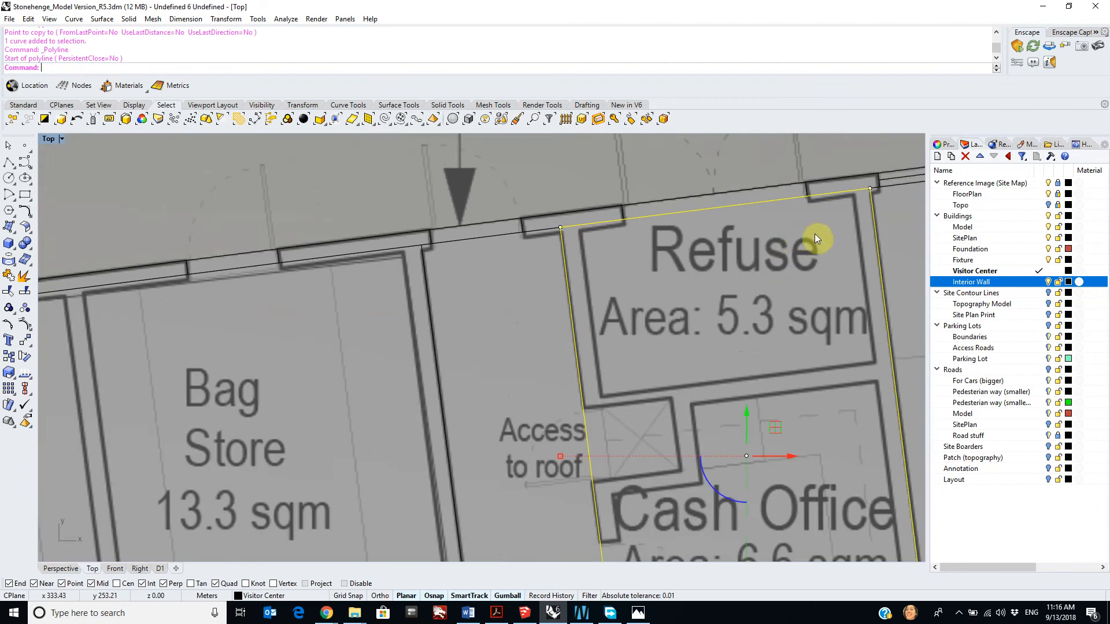
right_click_drag(835, 248, 733, 209)
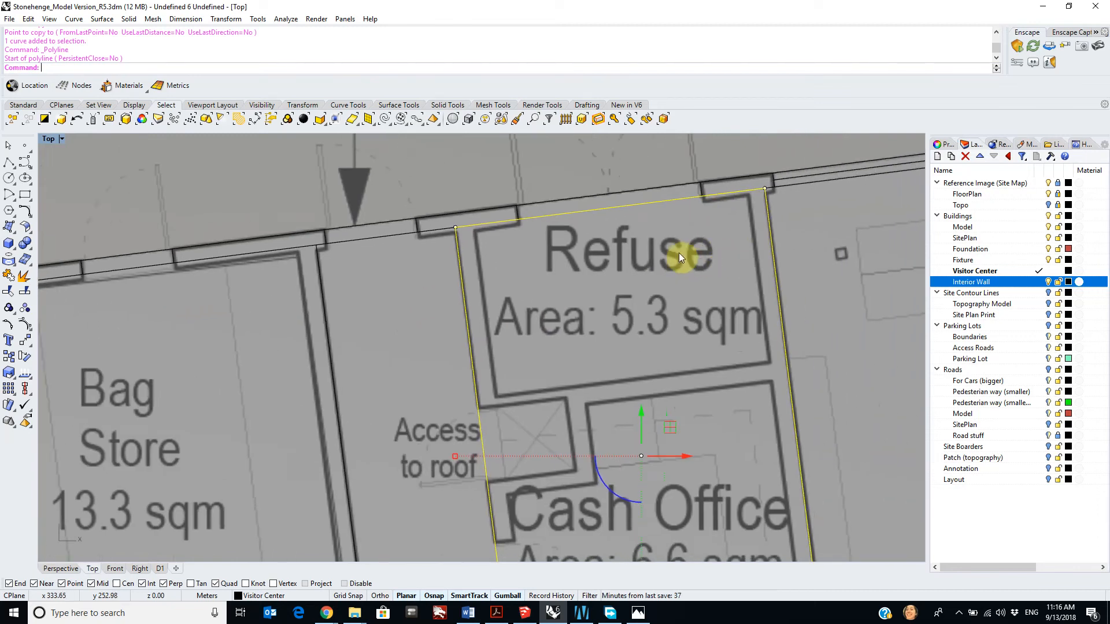
scroll(670, 211, "down", 2)
right_click_drag(688, 287, 685, 264)
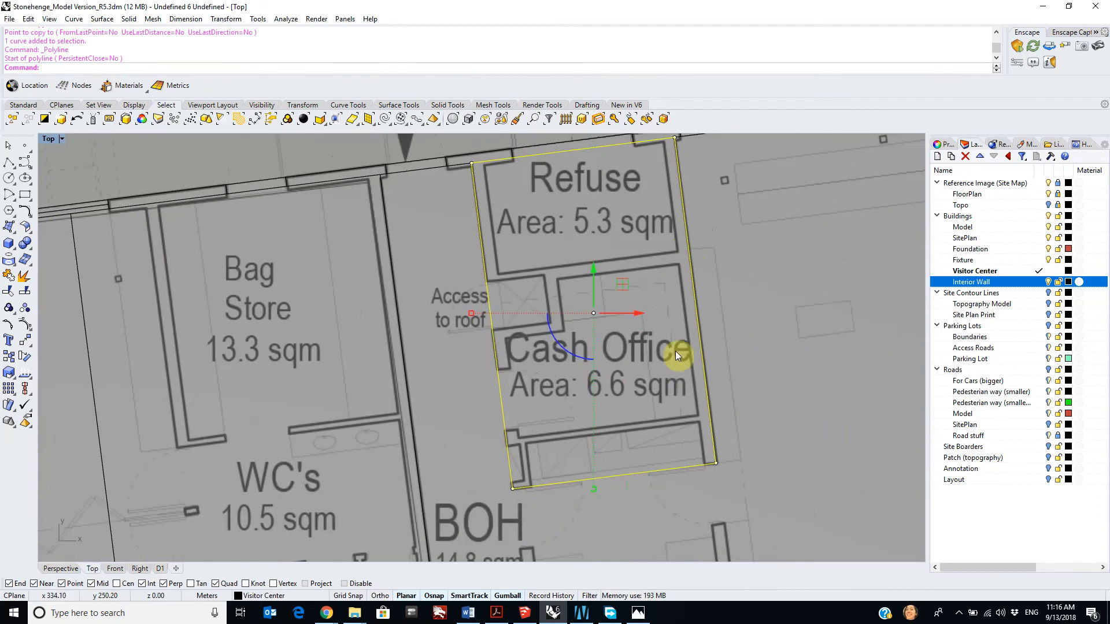
left_click(23, 278)
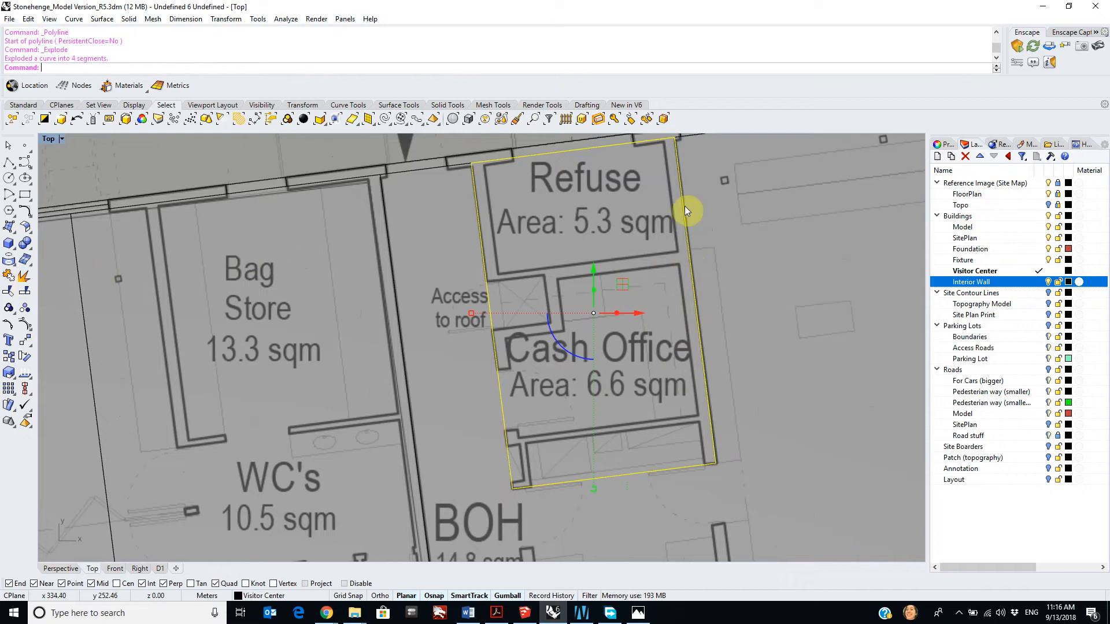
left_click(607, 152, "ctrl")
left_click(653, 478, "ctrl")
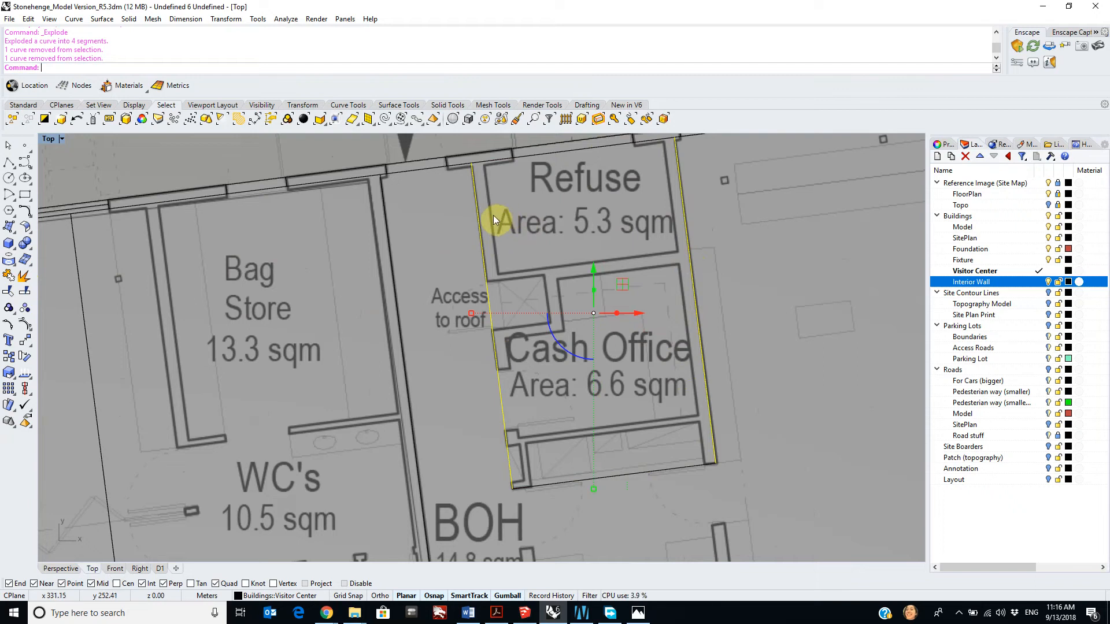
Step: Offset the exploded rectangle's Retail-side edge 0.2 m inward toward the Refuse room
left_click(665, 196)
left_click(682, 191)
scroll(660, 228, "up", 2)
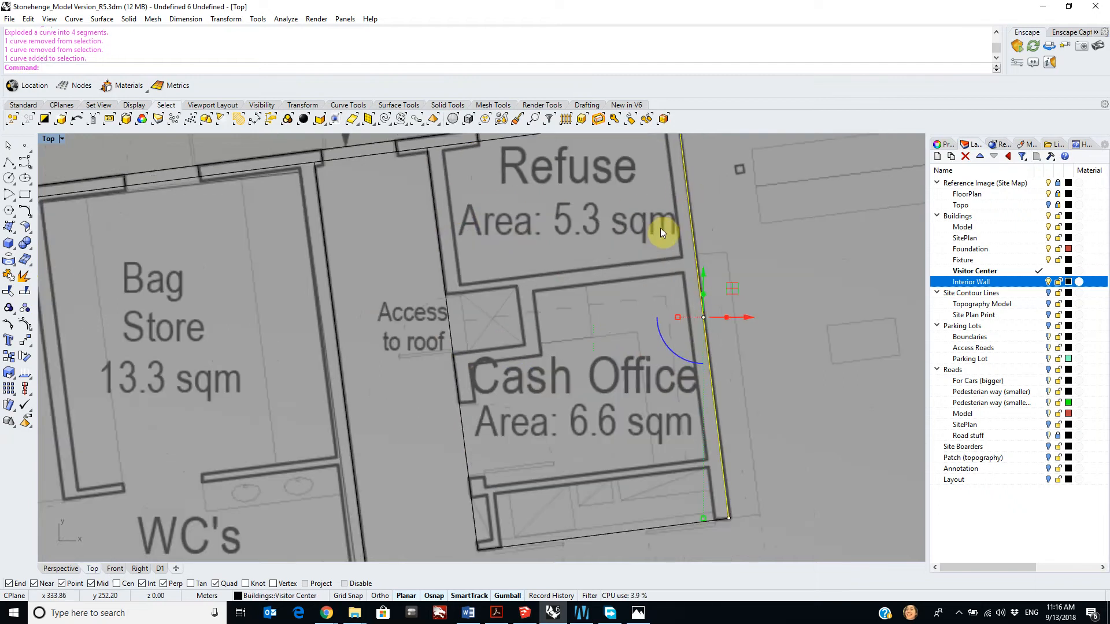
type("ff")
key("Return")
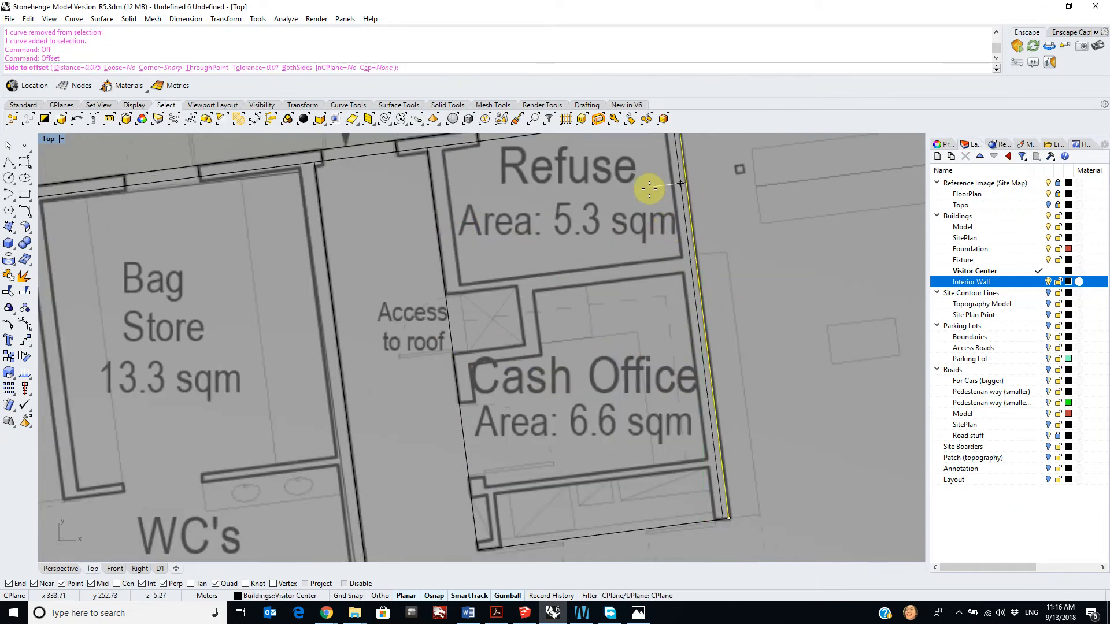
type("0.2")
key("Return")
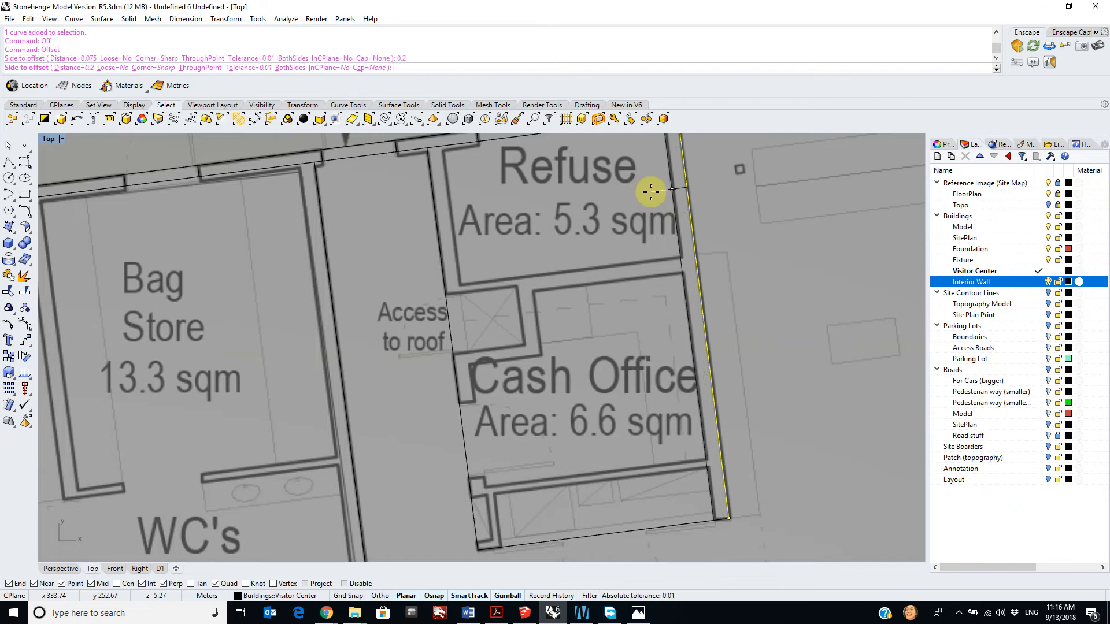
left_click(659, 191)
scroll(694, 260, "up", 3)
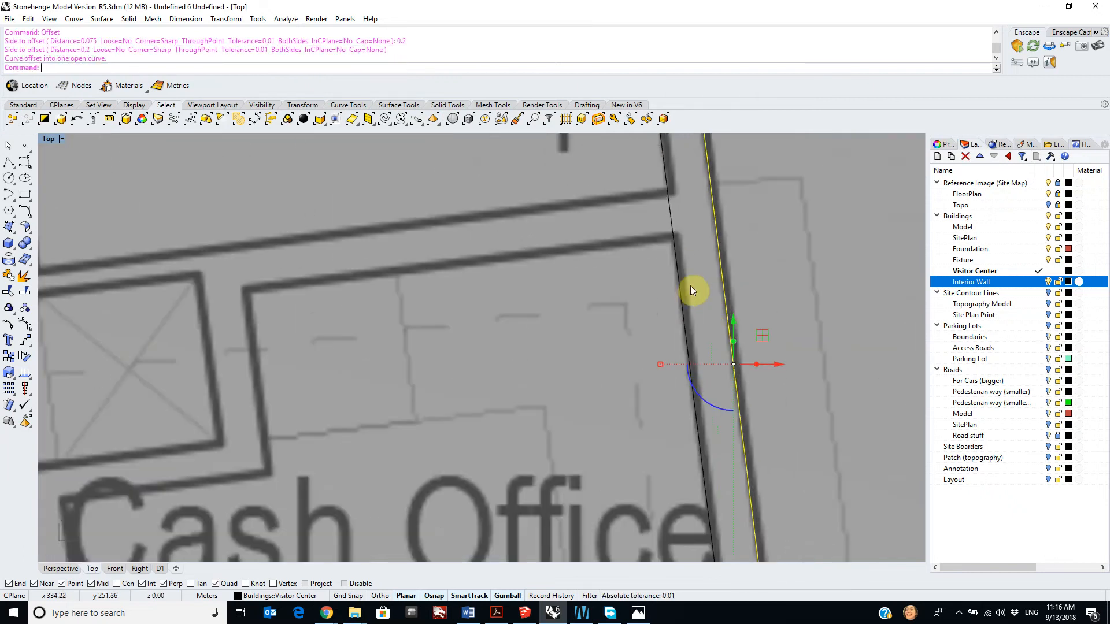
Step: Move the Retail-side edge and its offset together about 0.01 m toward Retail along the upper wall's inner face
left_click(680, 287)
right_click_drag(680, 287, 616, 478)
scroll(633, 230, "up", 5)
type("m")
key("Return")
left_click(617, 256)
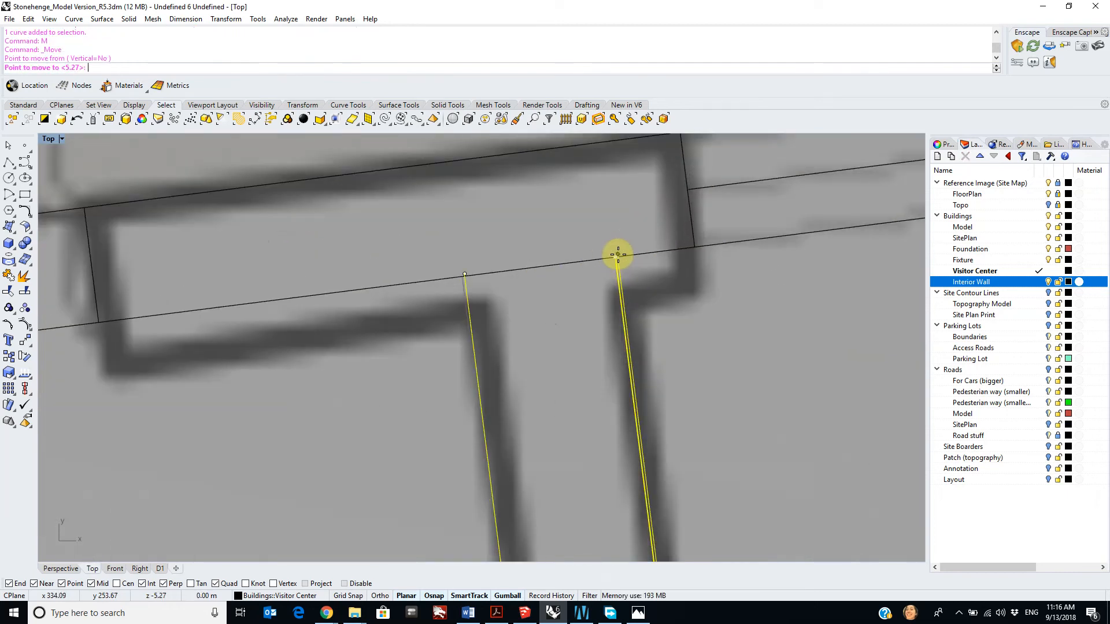
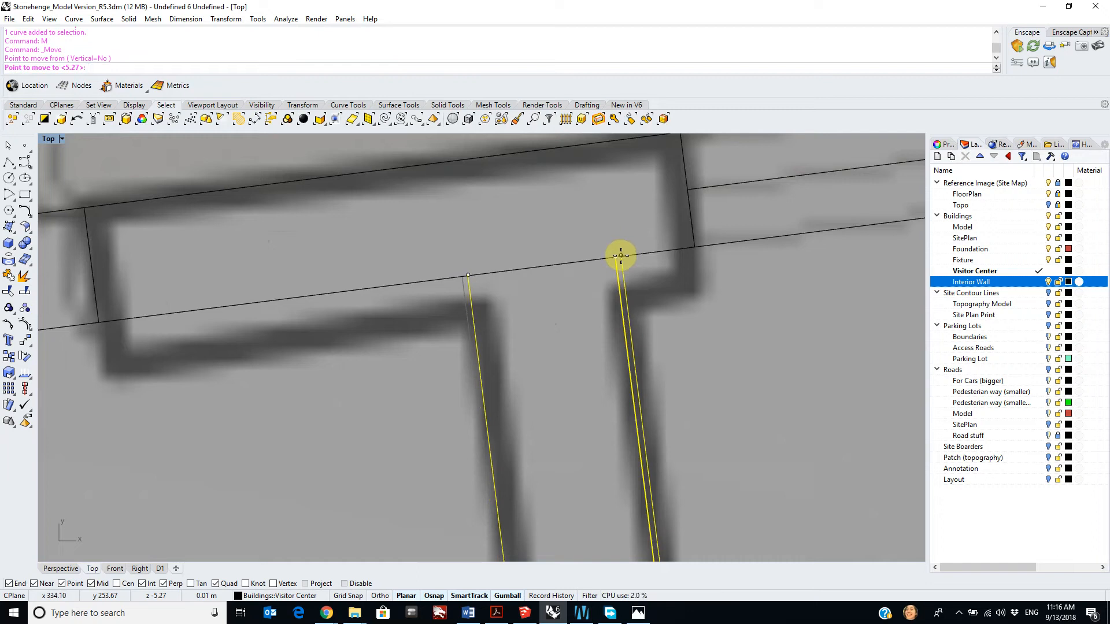
left_click(621, 256)
scroll(624, 397, "down", 8)
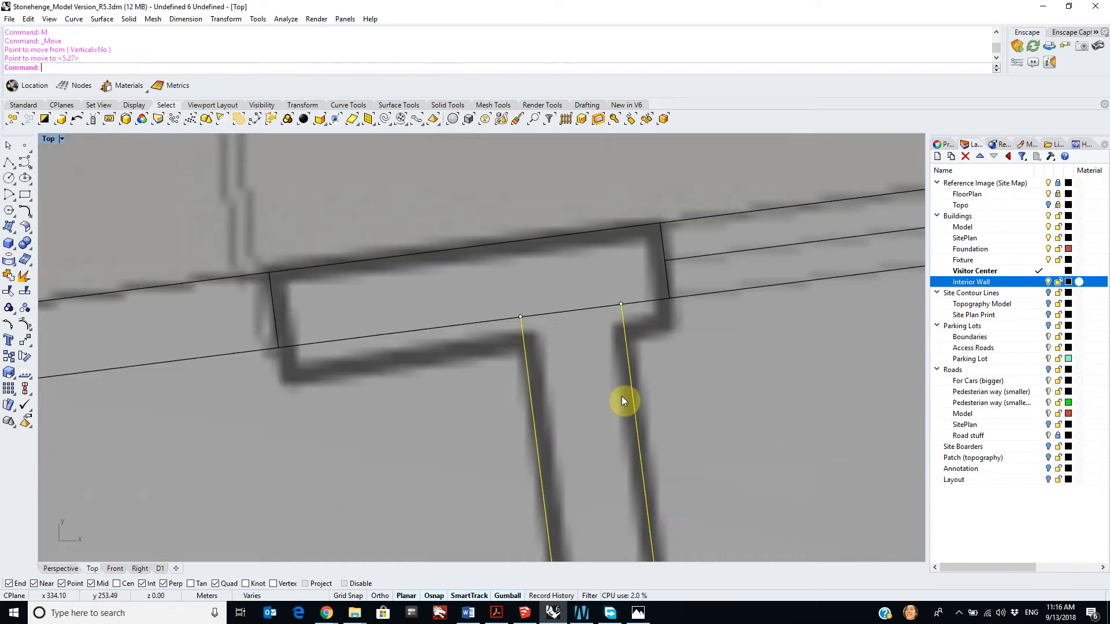
Step: Examine how the two Retail-side wall lines follow the plan from the Refuse room down to the wall end below the Cash Office
scroll(619, 341, "down", 6)
right_click_drag(605, 341, 593, 240)
right_click_drag(633, 370, 665, 258)
scroll(641, 300, "up", 6)
scroll(664, 257, "down", 3)
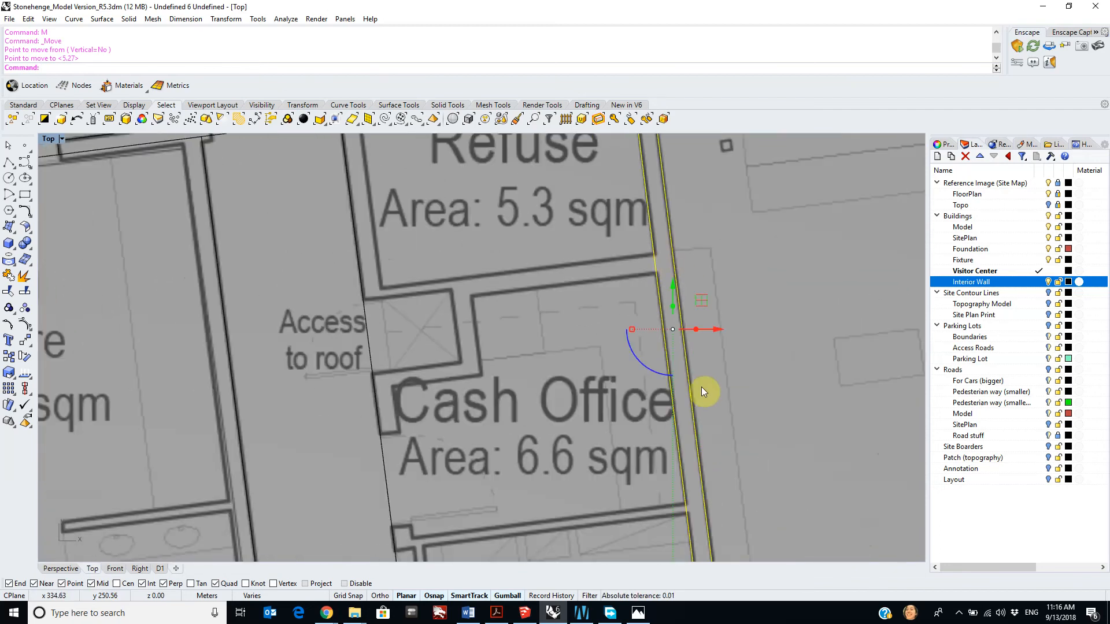
scroll(642, 449, "up", 6)
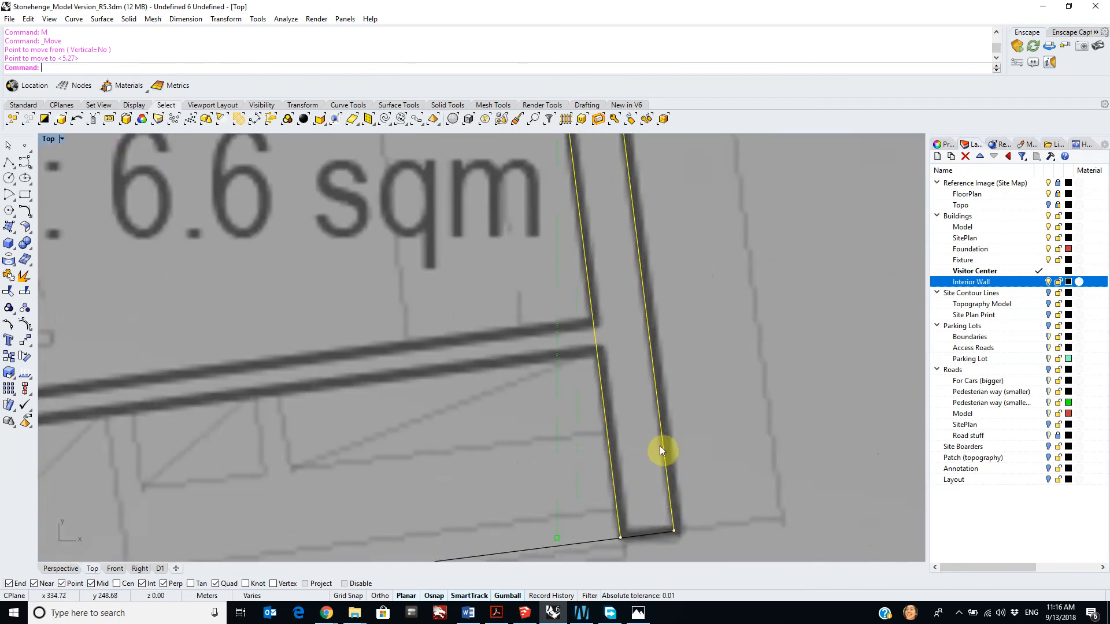
scroll(642, 345, "down", 7)
right_click_drag(620, 231, 646, 457)
right_click_drag(617, 202, 636, 331)
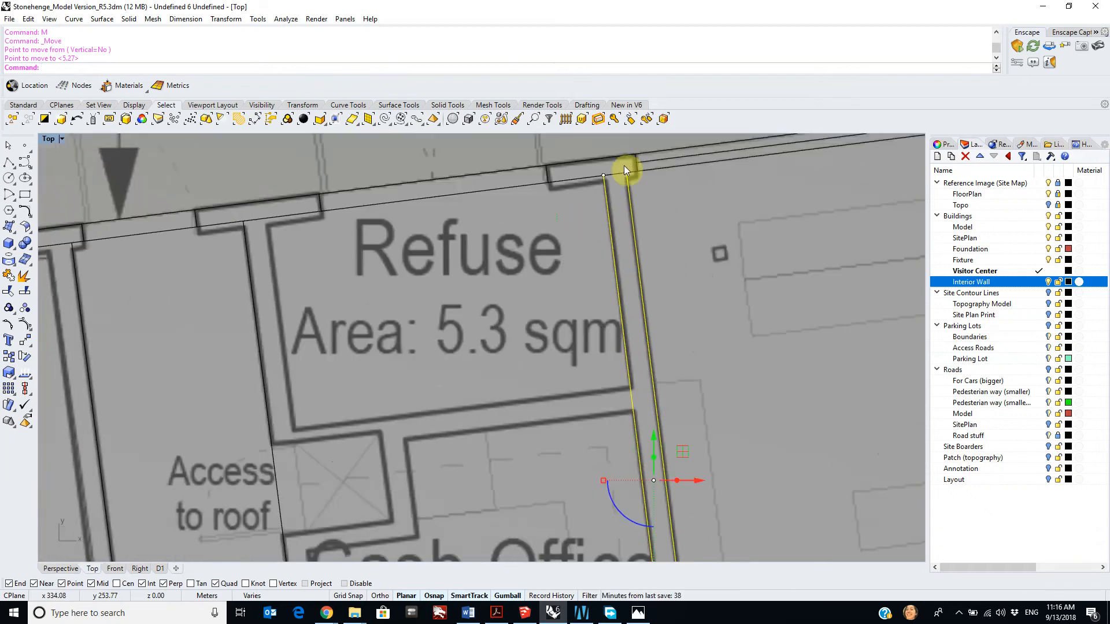
Step: Delete the curve overlapping the upper wall's inner face above the Refuse room
right_click_drag(624, 164, 629, 203)
left_click(617, 209)
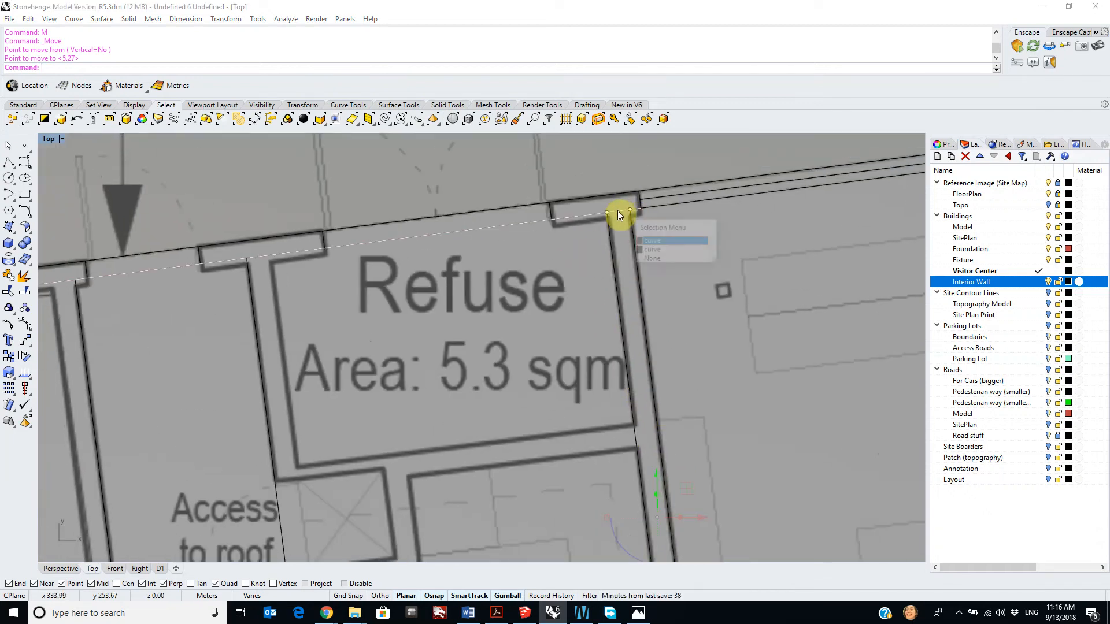
left_click(650, 242)
key("Delete")
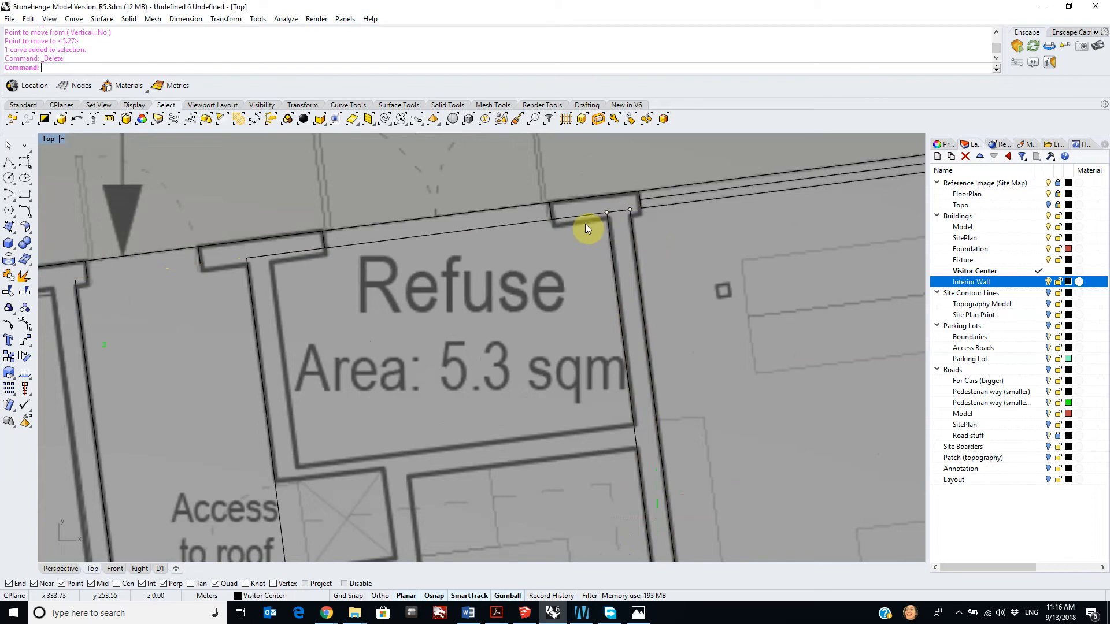
Step: Delete the remaining line along the upper wall's inner face above the Refuse room
left_click(542, 221)
scroll(497, 283, "down", 1)
key("Delete")
Step: Offset the upper wall's outer line 0.2 m inward toward the Refuse room
right_click_drag(472, 263, 598, 239)
left_click(597, 210)
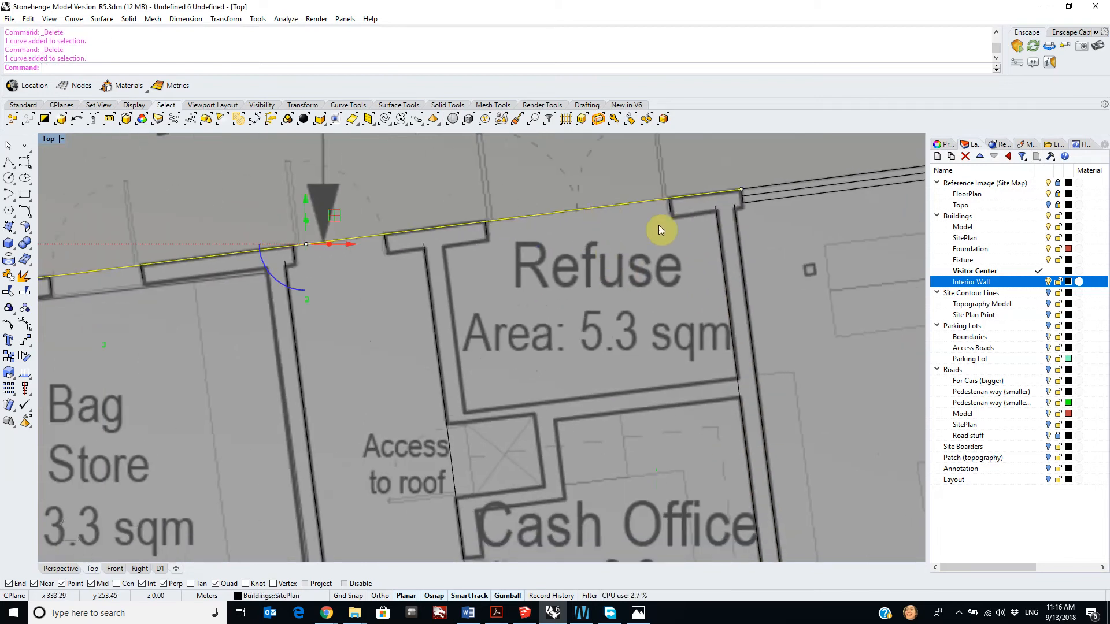
scroll(658, 224, "down", 6)
right_click_drag(704, 229, 770, 208)
scroll(740, 191, "up", 5)
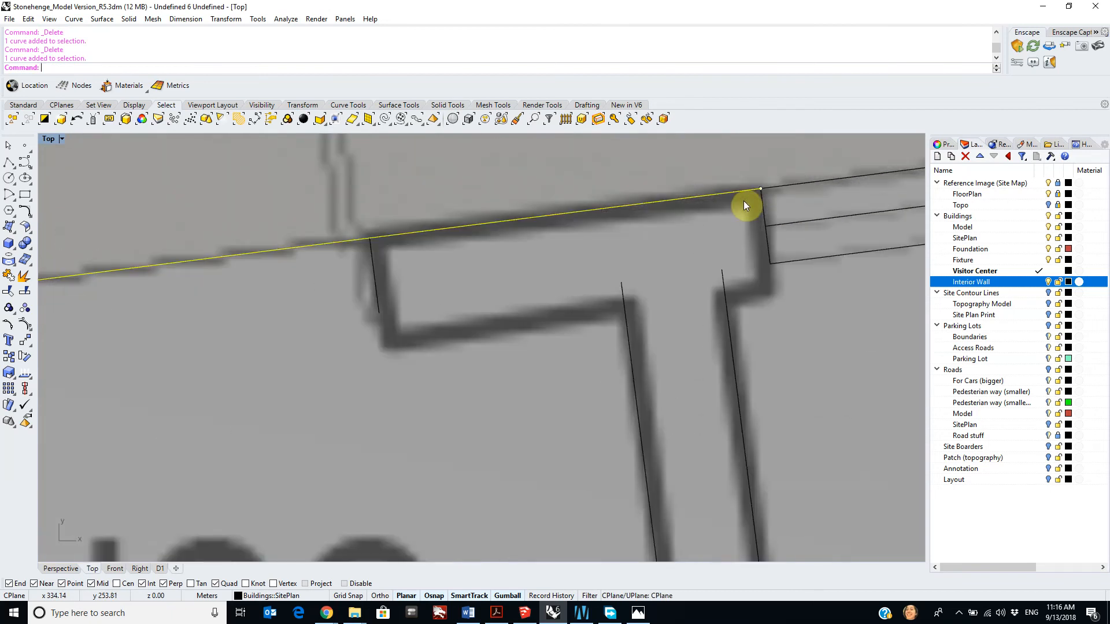
type("off")
key("Return")
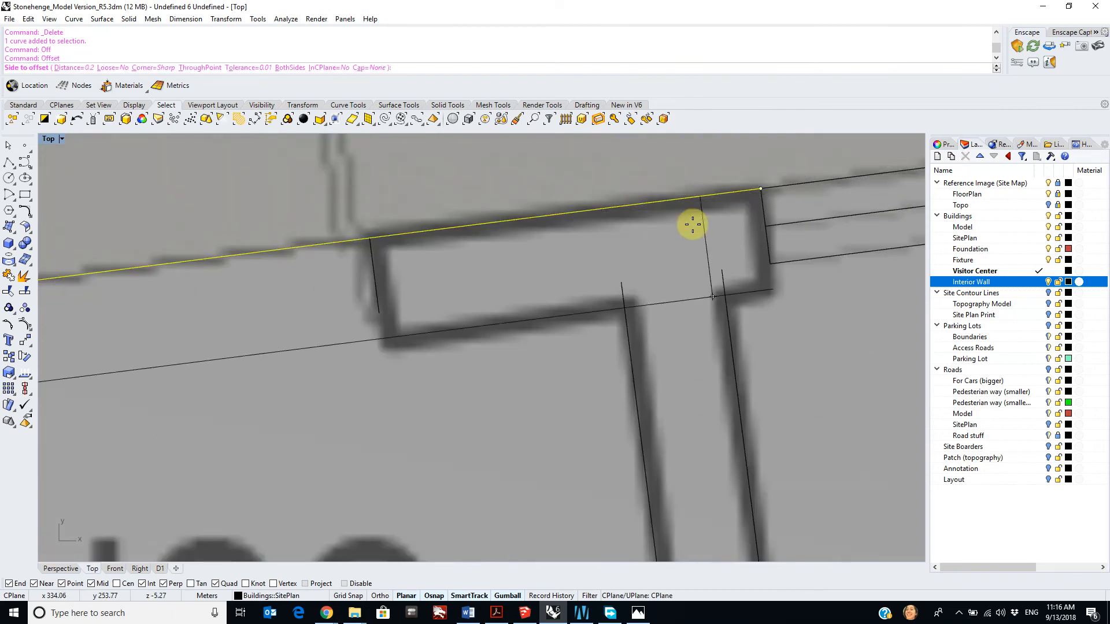
left_click(668, 296)
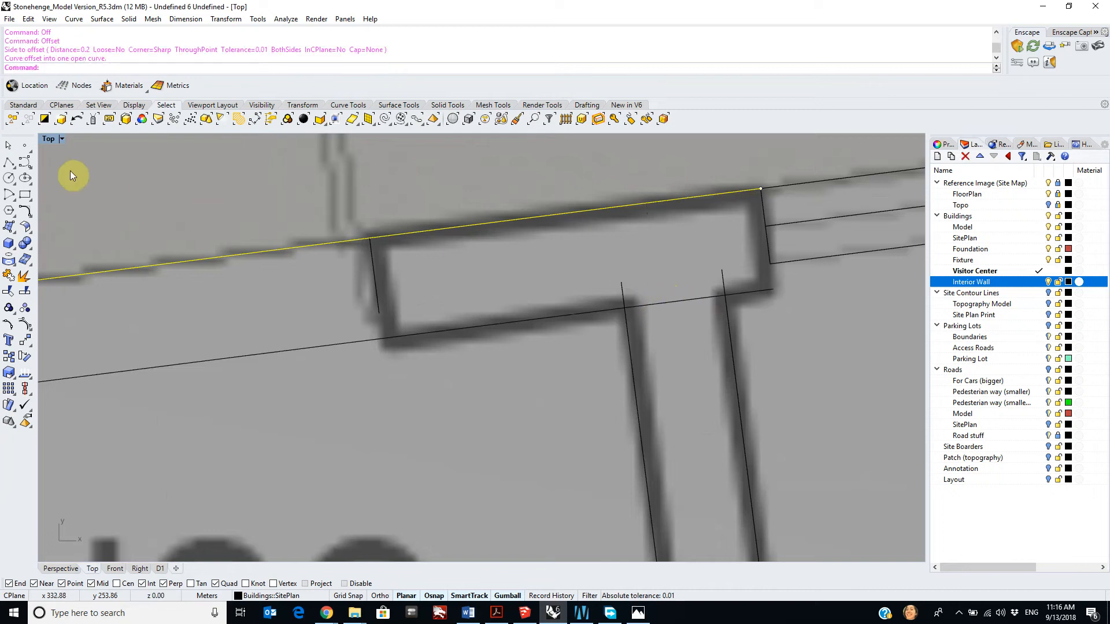
Step: Draw a polyline closing the upper wall's Retail-side end, from the outer line to the inner offset line
left_click(8, 164)
left_click(760, 189)
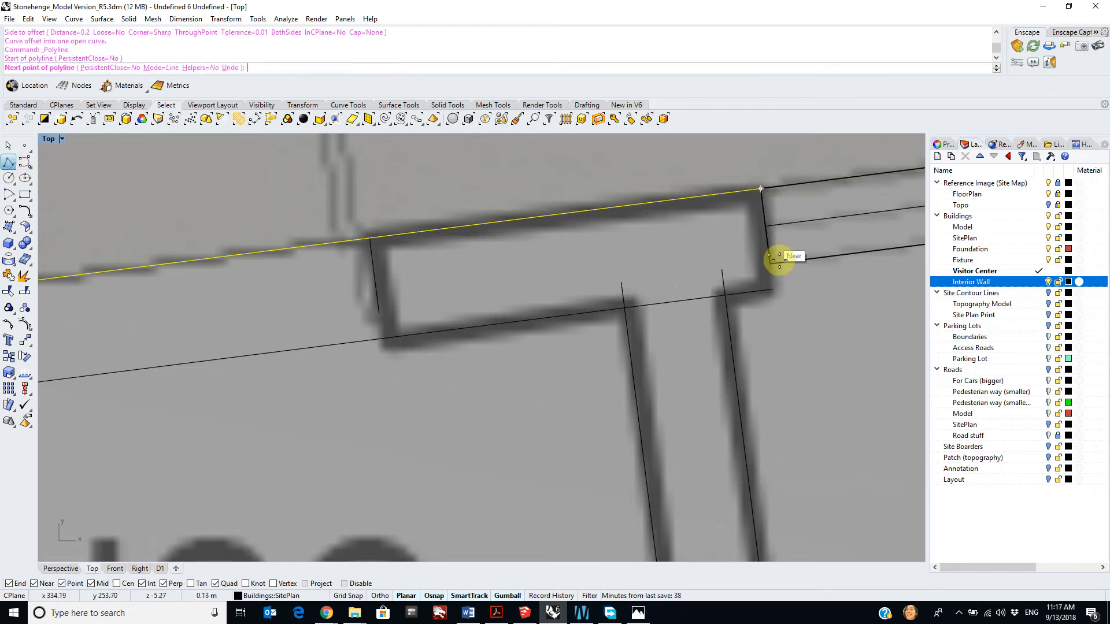
left_click(771, 288)
key("Return")
Step: Trim the upper ends of the two Retail-side wall lines at the upper wall's inner line
left_click_drag(812, 341, 580, 284)
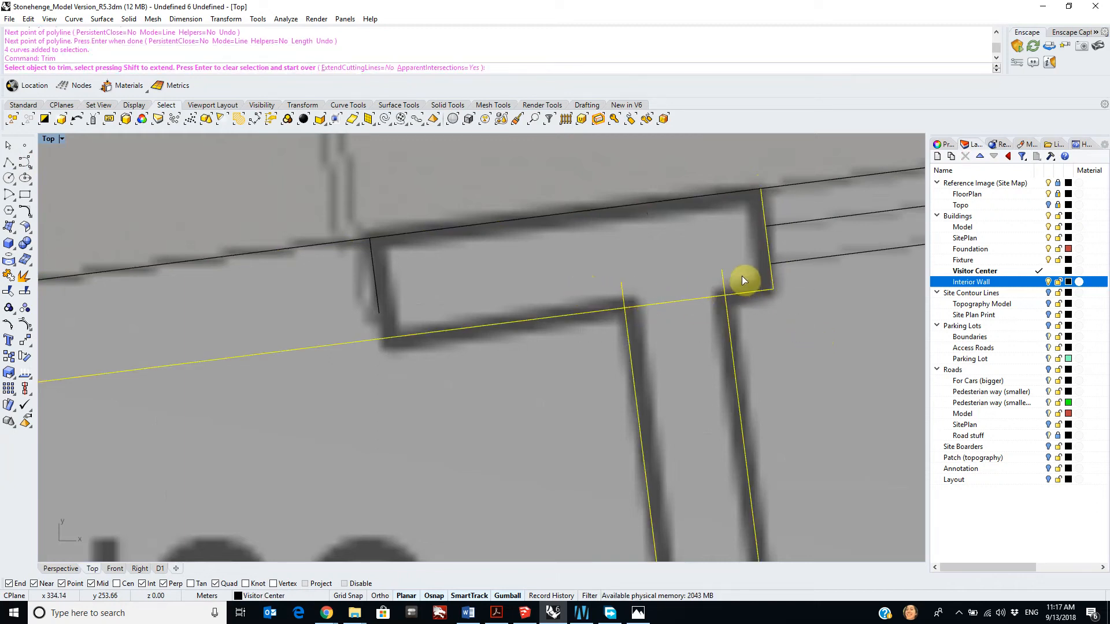
key("Return")
left_click(722, 276)
left_click(622, 292)
key("Return")
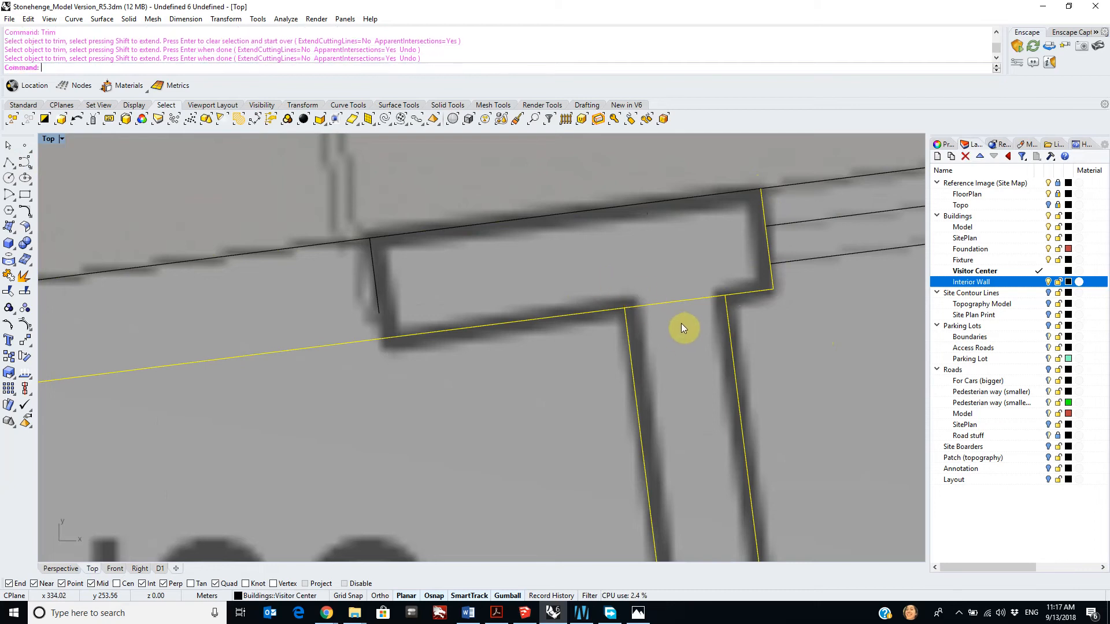
scroll(677, 324, "down", 12)
right_click_drag(512, 370, 700, 312)
scroll(752, 296, "up", 6)
key("Escape")
Step: Stretch the short opening-end lines along the upper wall to its inner line with Scale1D
left_click(803, 252)
left_click(277, 314, "shift")
scroll(279, 333, "down", 10)
right_click_drag(139, 370, 485, 334)
scroll(489, 323, "up", 8)
left_click(589, 277, "shift")
left_click(378, 301, "shift")
scroll(431, 324, "down", 10)
scroll(334, 322, "up", 10)
right_click_drag(250, 337, 707, 264)
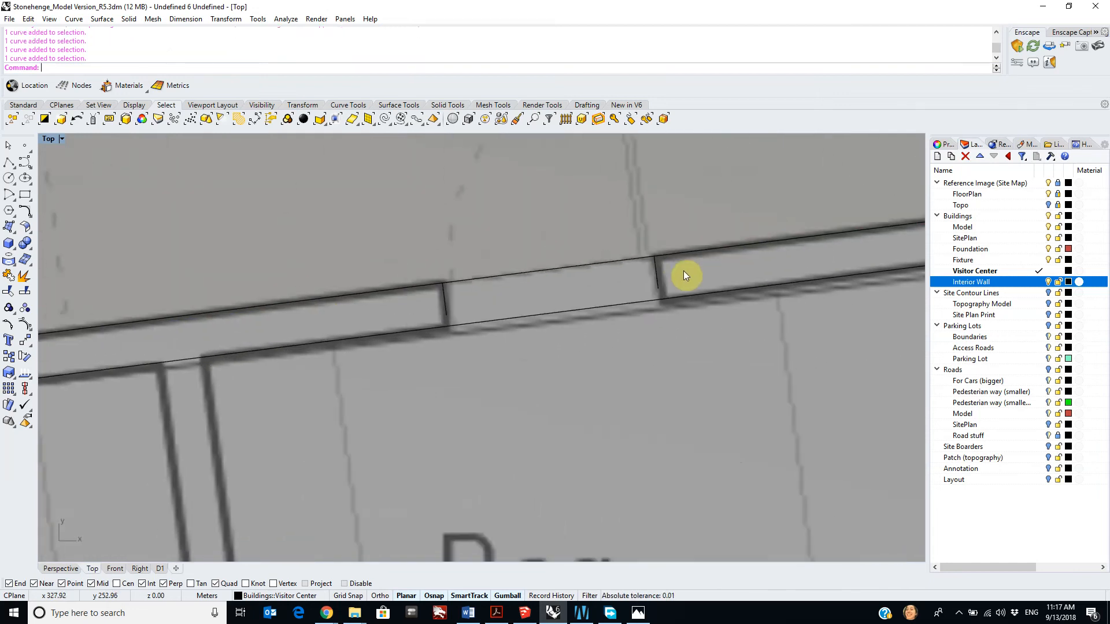
left_click(444, 304)
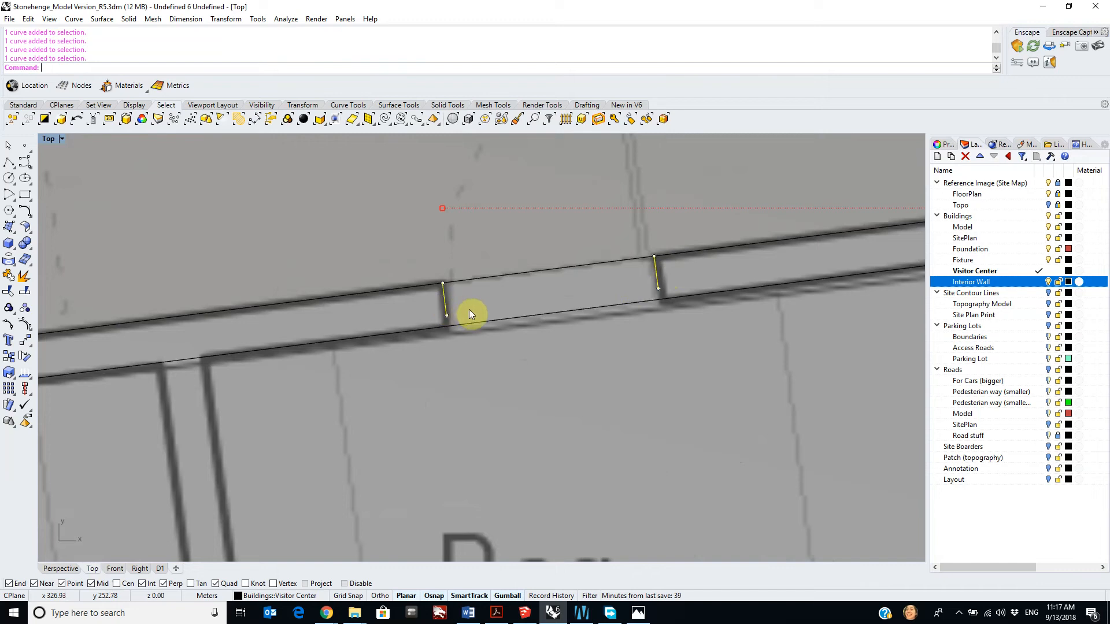
scroll(372, 352, "down", 2)
scroll(463, 318, "up", 2)
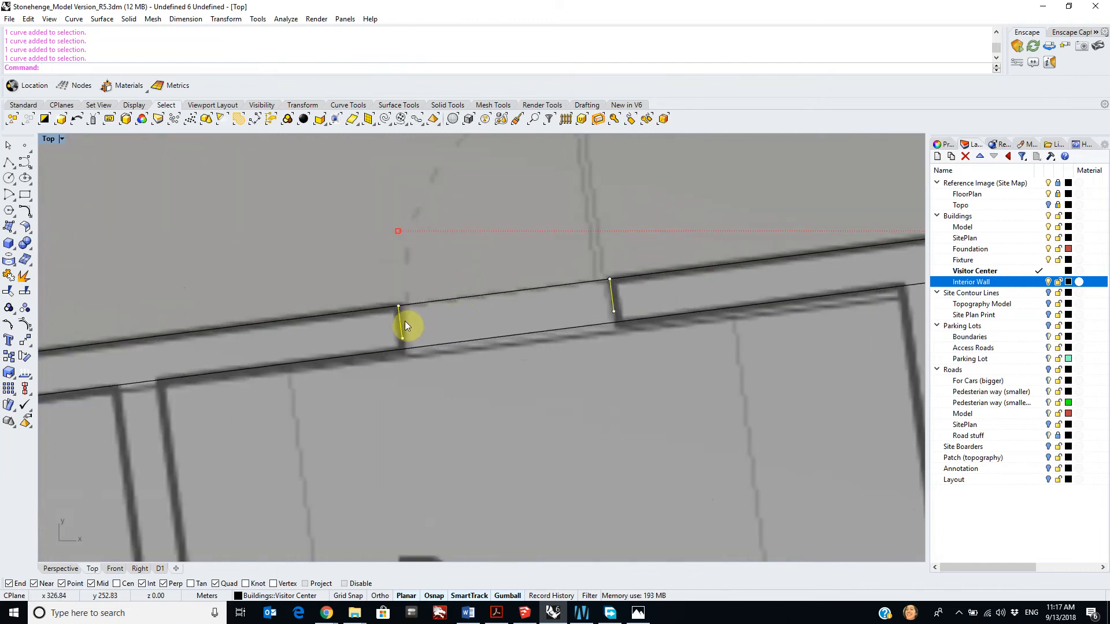
type("1")
key("Return")
left_click(398, 307)
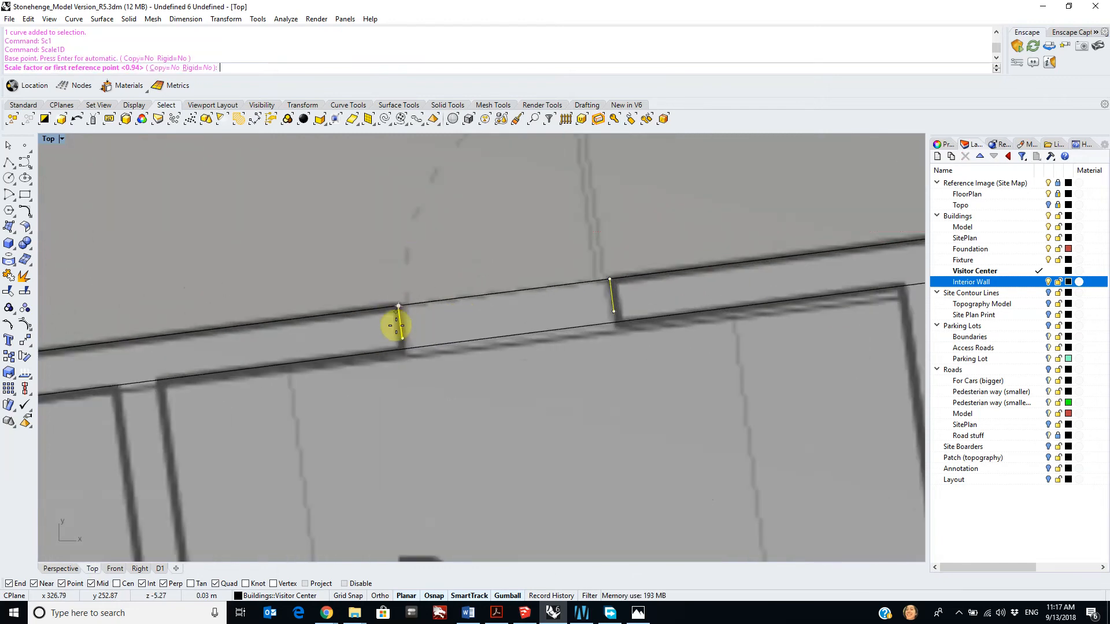
scroll(405, 318, "up", 3)
left_click(427, 339)
key("Escape")
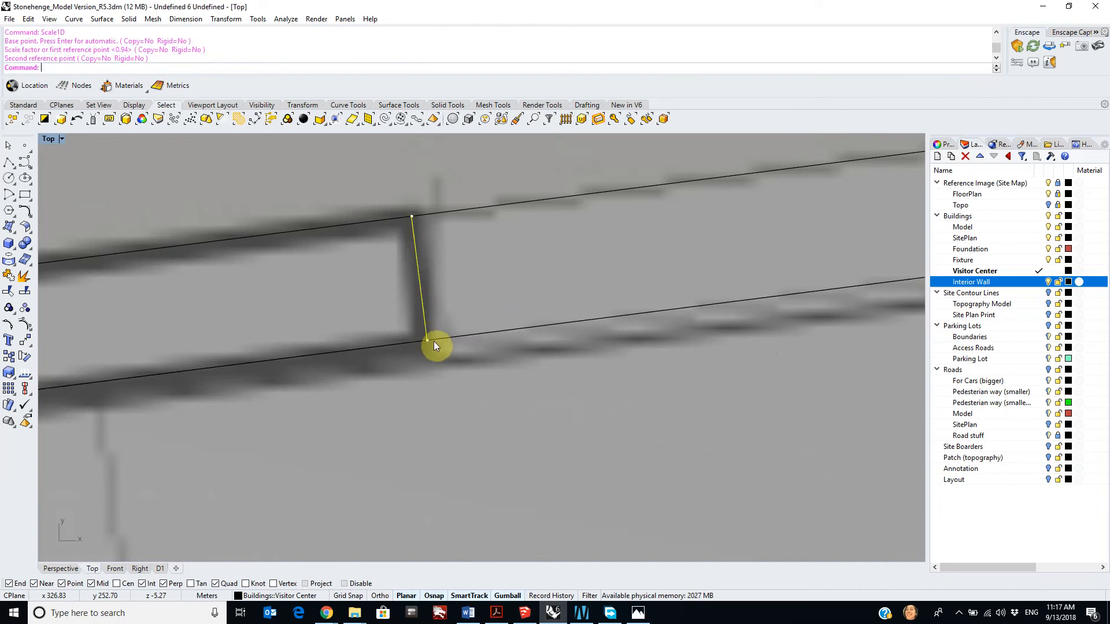
scroll(486, 341, "down", 3)
scroll(607, 347, "down", 7)
scroll(717, 301, "up", 6)
key("Escape")
Step: Trim the upper ends of both access corridor wall lines at the upper wall's inner line
scroll(678, 302, "down", 3)
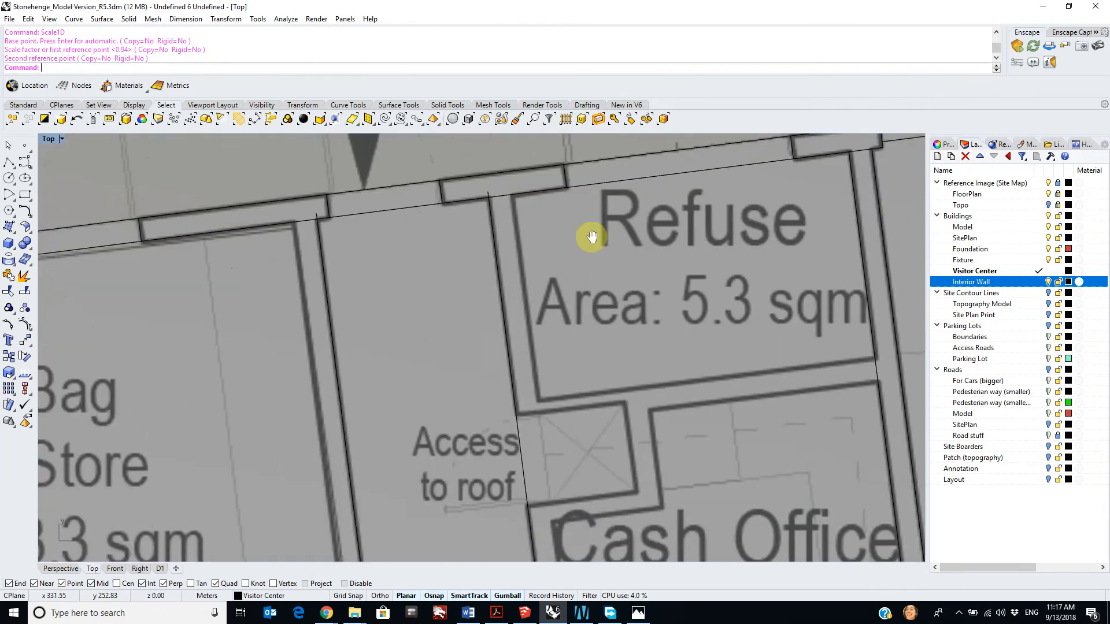
left_click(507, 242)
scroll(556, 320, "down", 4)
scroll(585, 316, "up", 6)
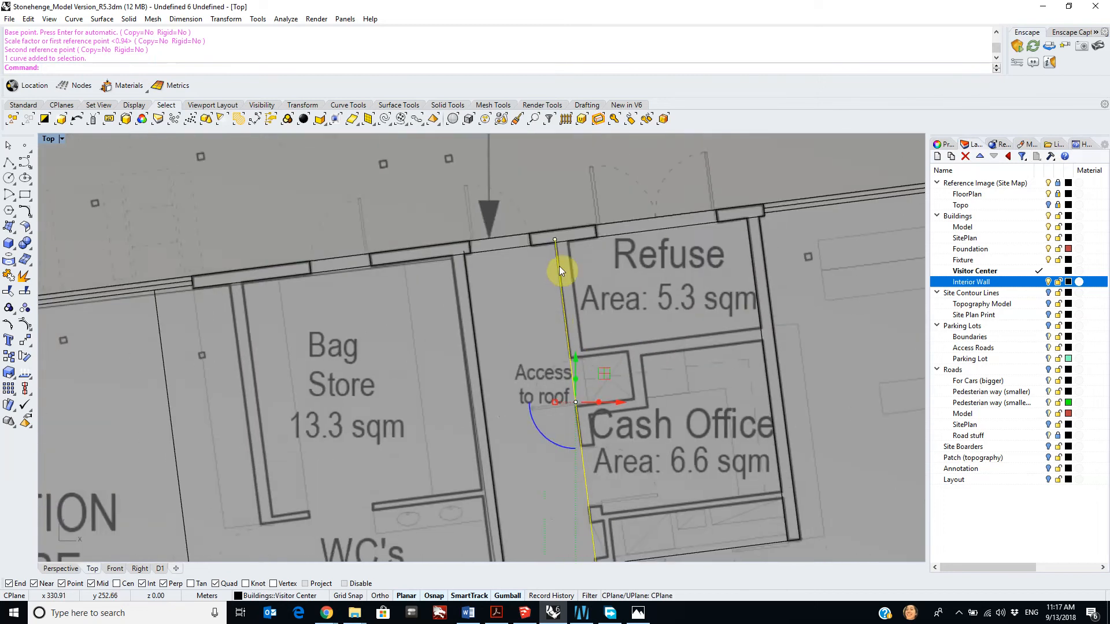
left_click(545, 212, "shift")
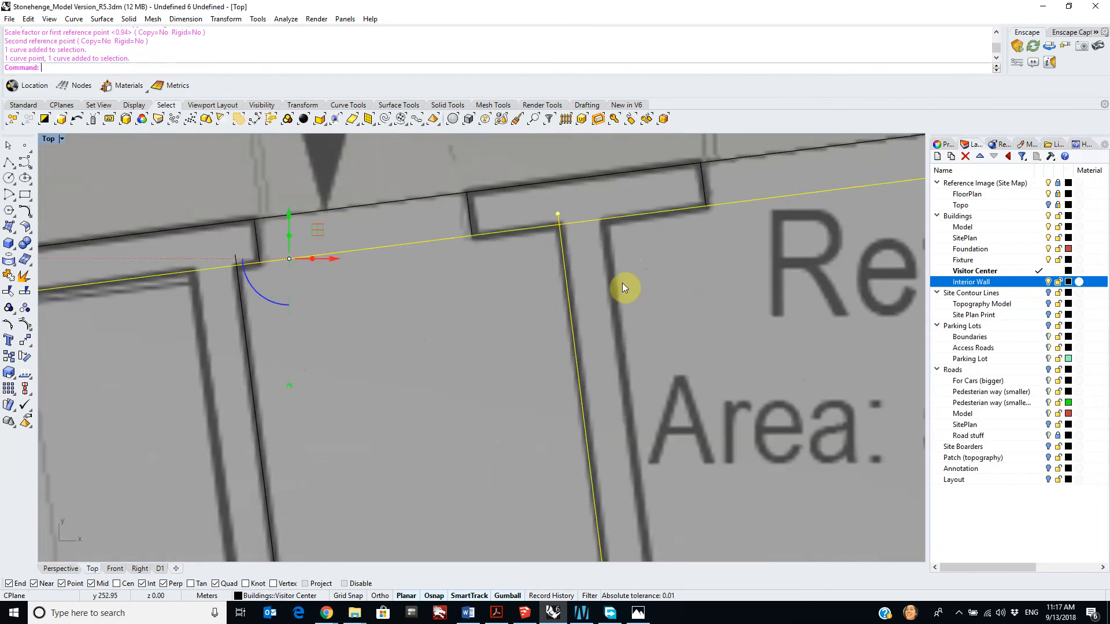
left_click_drag(670, 318, 317, 178)
type("Trim")
key("Return")
left_click(559, 217)
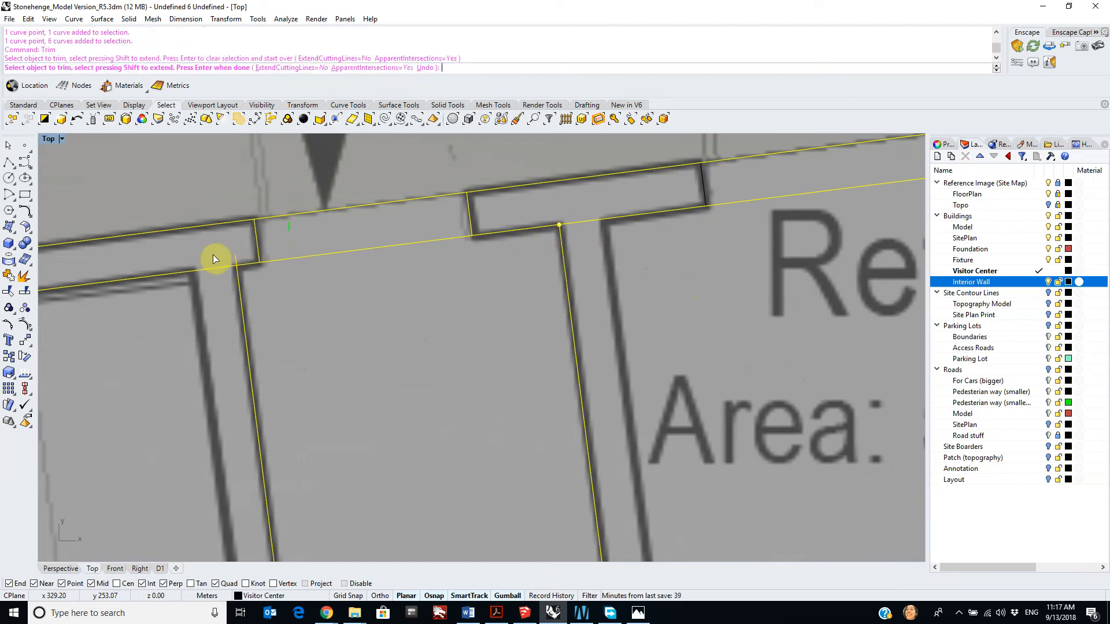
key("Return")
Step: Offset the two access corridor wall lines 0.2 m, one toward the Refuse room and one toward the Bag Store
left_click(564, 269)
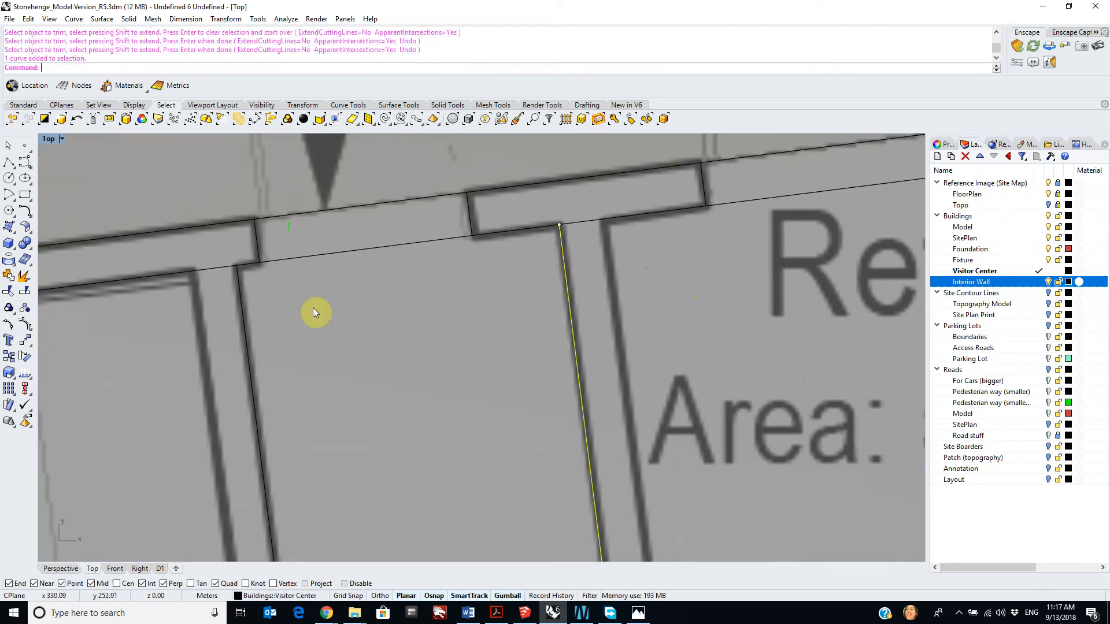
type("Off")
key("Return")
left_click(618, 298)
scroll(246, 307, "down", 4)
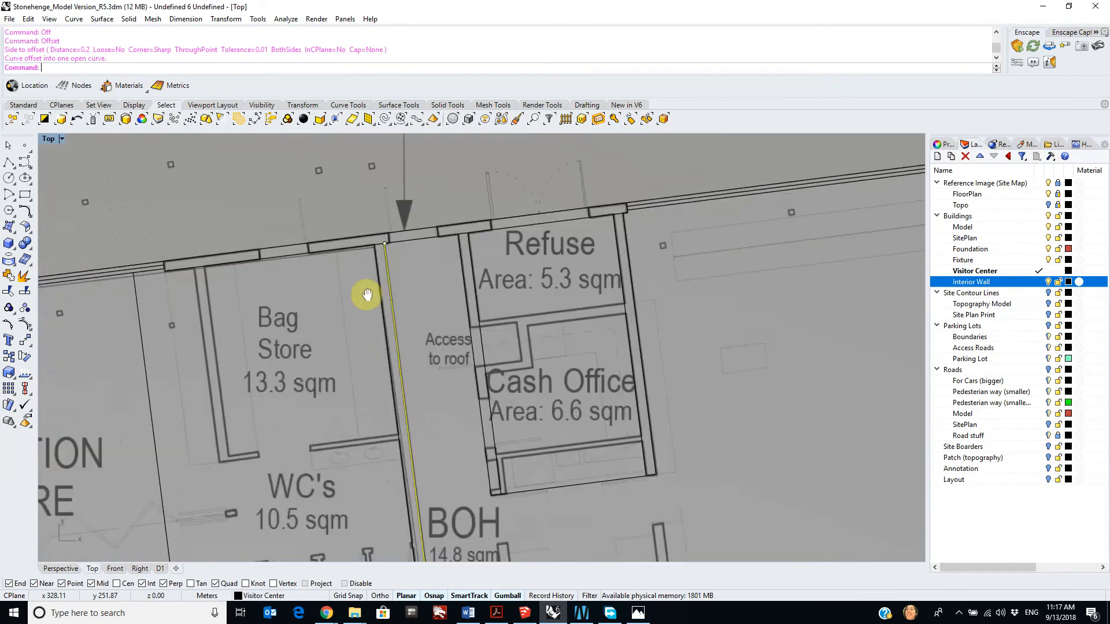
scroll(568, 248, "up", 3)
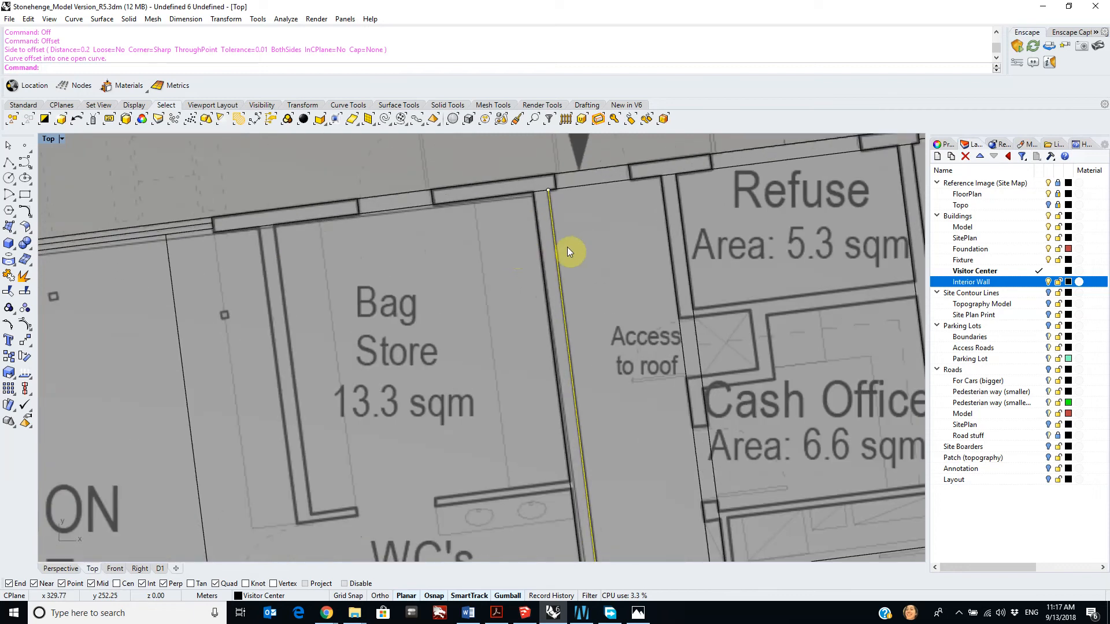
left_click(567, 248)
scroll(568, 247, "down", 5)
right_click_drag(564, 263, 608, 283)
scroll(488, 341, "up", 3)
key("Escape")
left_click(467, 315)
scroll(462, 324, "up", 3)
left_click(498, 265)
scroll(539, 289, "down", 1)
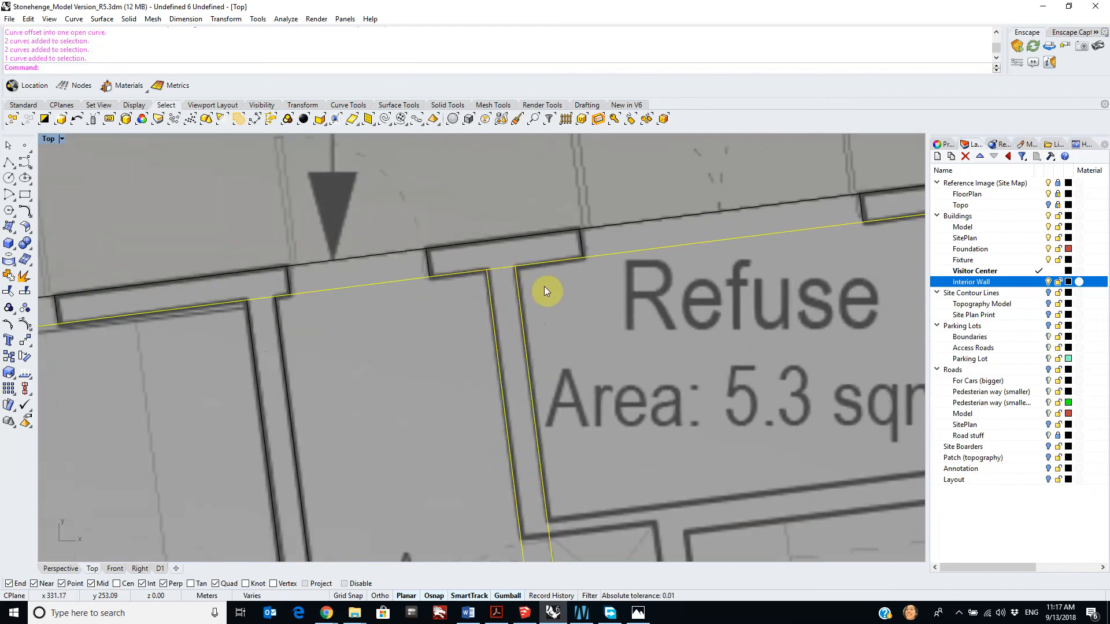
scroll(581, 289, "down", 5)
scroll(639, 260, "up", 2)
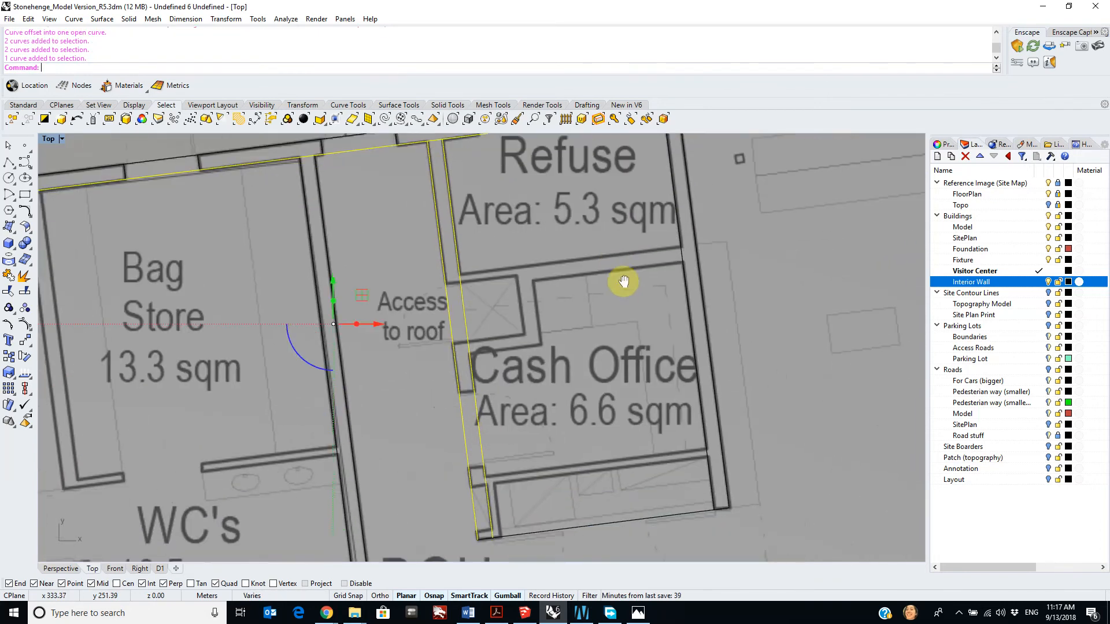
key("Escape")
Step: Draw a polyline along the Refuse room's lower wall face, from the Retail-side wall to the corridor wall
left_click(9, 162)
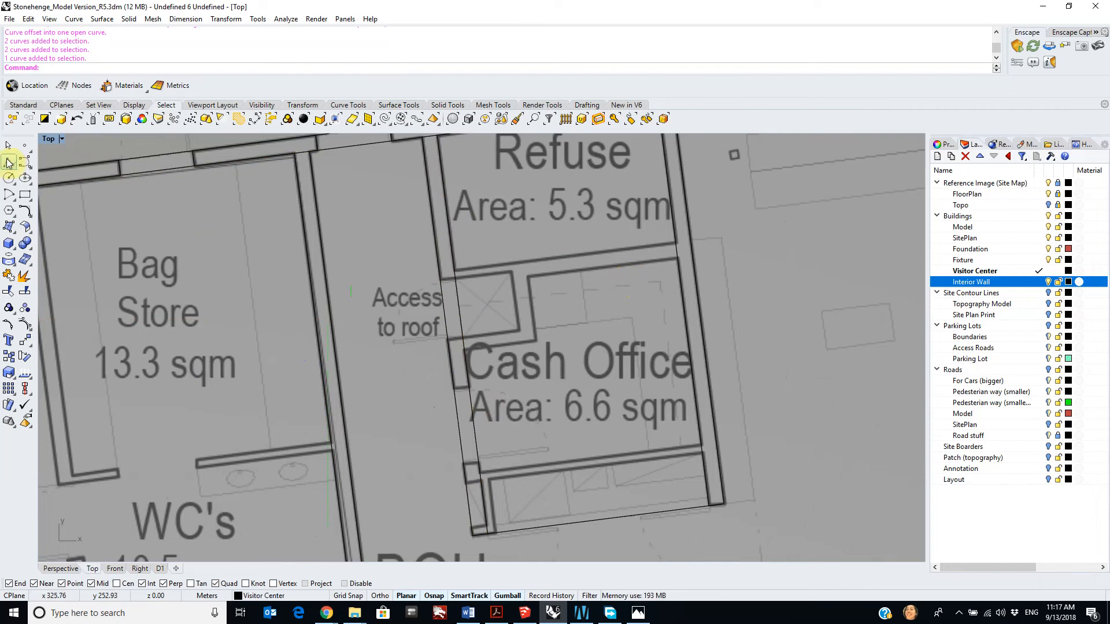
scroll(636, 277, "up", 3)
scroll(645, 263, "up", 2)
scroll(756, 181, "up", 1)
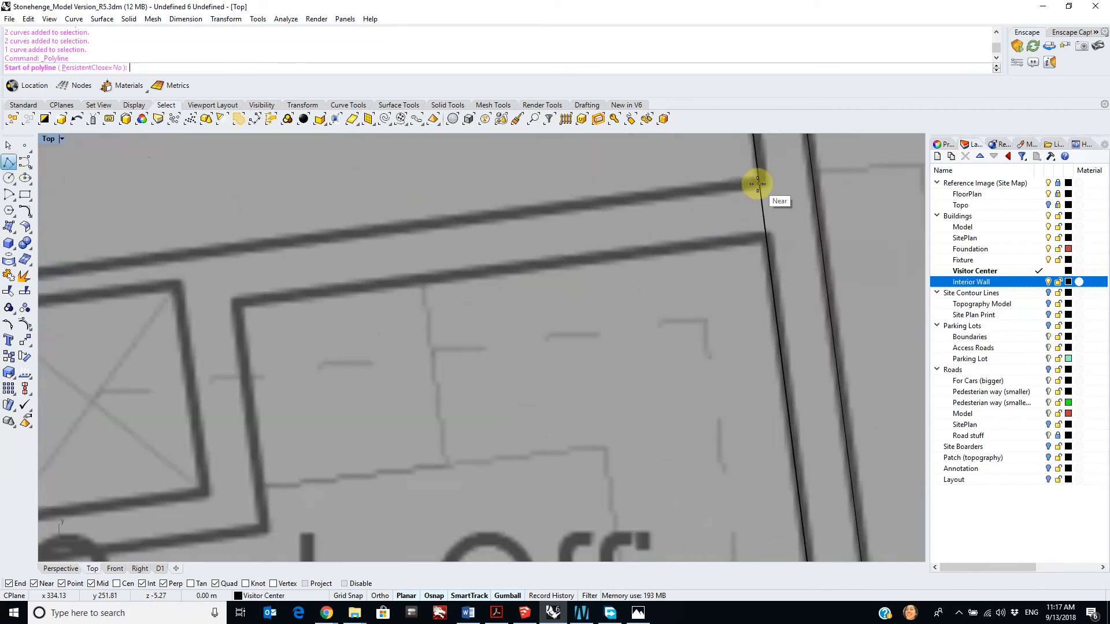
left_click(758, 182)
scroll(639, 248, "down", 2)
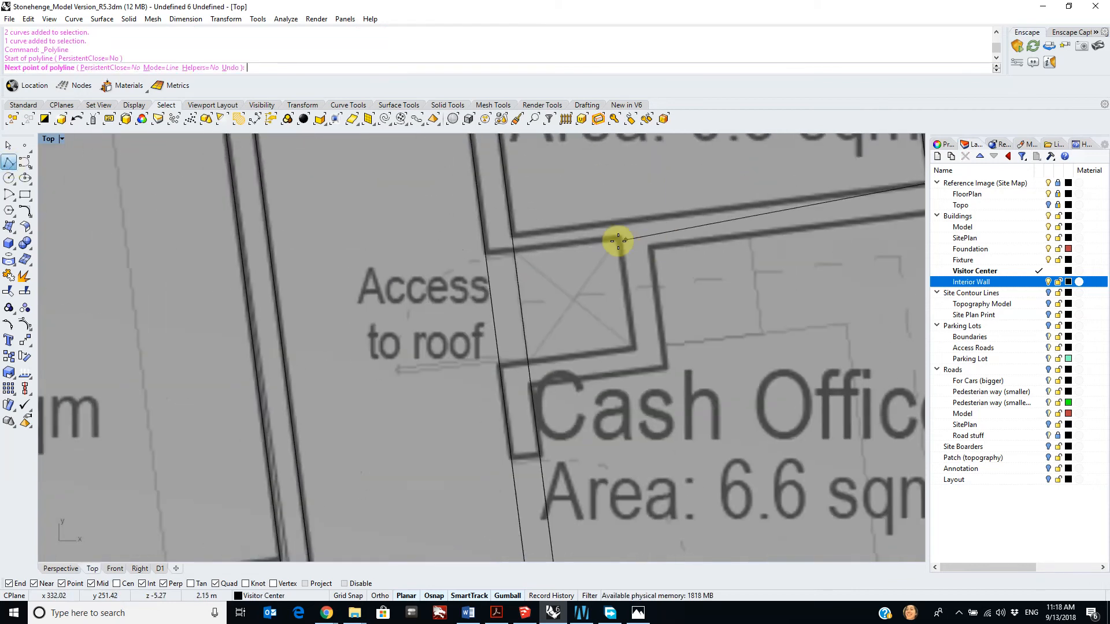
left_click(510, 236)
key("Return")
Step: Offset the Refuse room's lower wall line 0.2 m toward the Cash Office
right_click_drag(710, 246, 484, 255)
right_click(681, 232)
right_click(396, 273)
scroll(366, 253, "up", 1)
right_click_drag(590, 228, 515, 213)
left_click(516, 216)
type("Off")
key("Return")
left_click(615, 242)
scroll(600, 256, "down", 2)
scroll(586, 242, "up", 2)
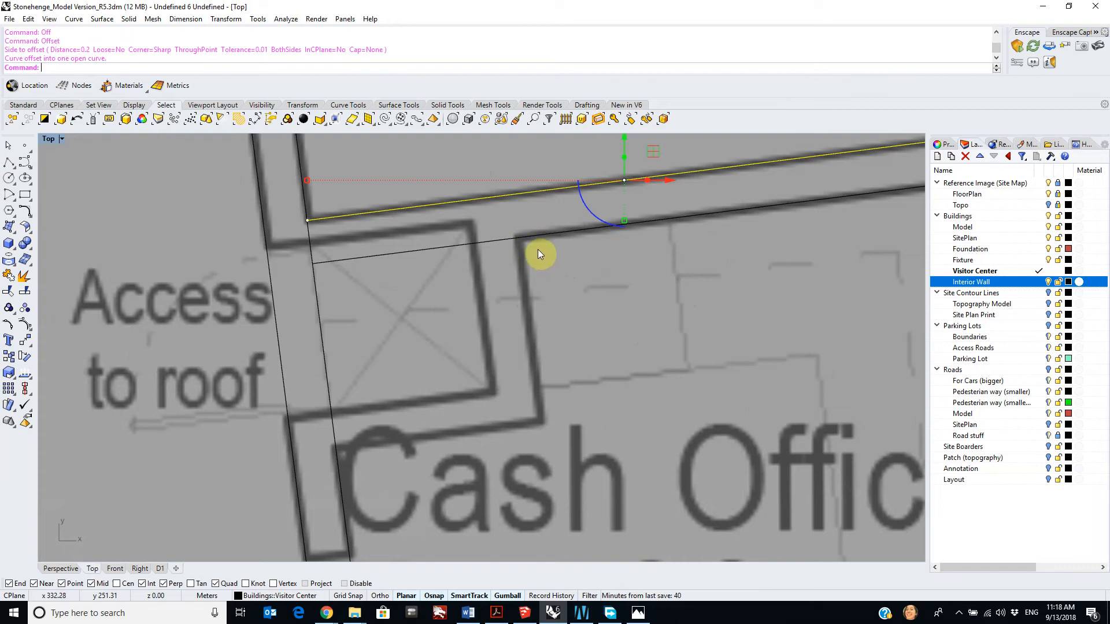
Step: Draw a polyline down the Cash Office side of the roof access shaft wall to its lower corner
left_click(11, 162)
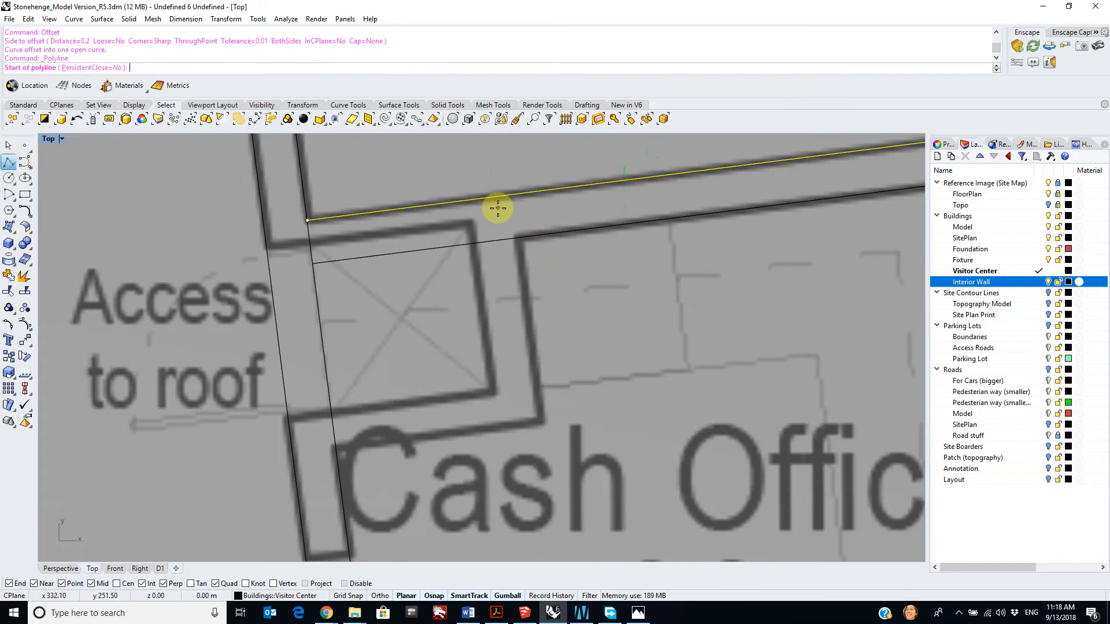
scroll(519, 238, "up", 2)
left_click(510, 225)
scroll(527, 292, "down", 2)
scroll(533, 280, "up", 2)
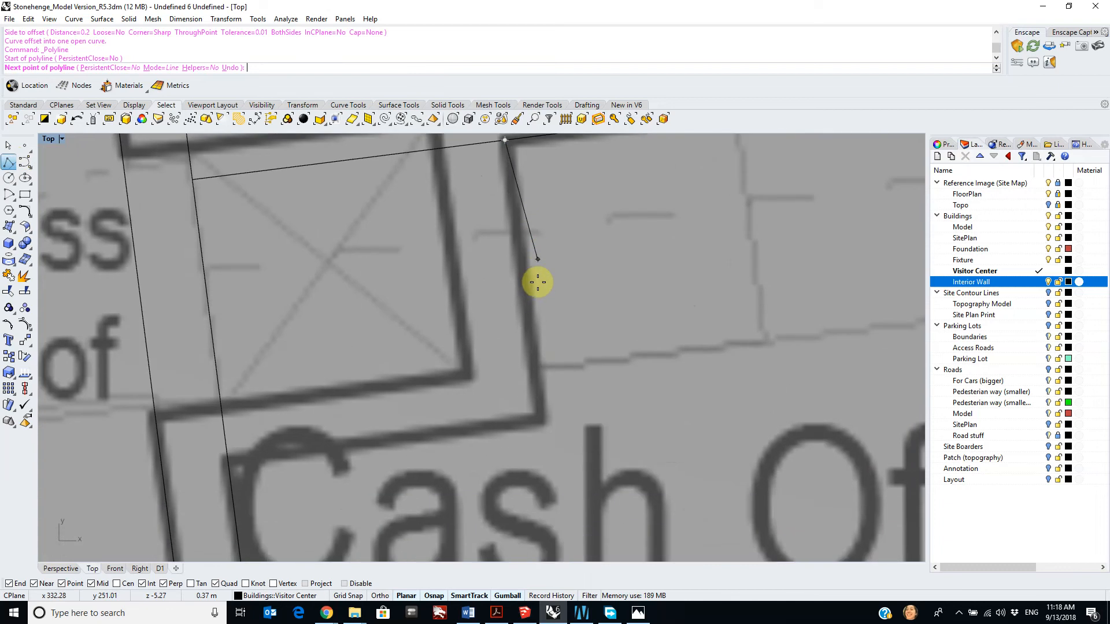
left_click(539, 420)
scroll(539, 419, "down", 2)
key("Return")
Step: Offset the shaft wall's Cash Office-side line 0.2 m toward the roof access shaft
left_click(522, 282)
type("Off")
key("Return")
left_click(487, 268)
scroll(522, 342, "down", 2)
scroll(550, 332, "up", 3)
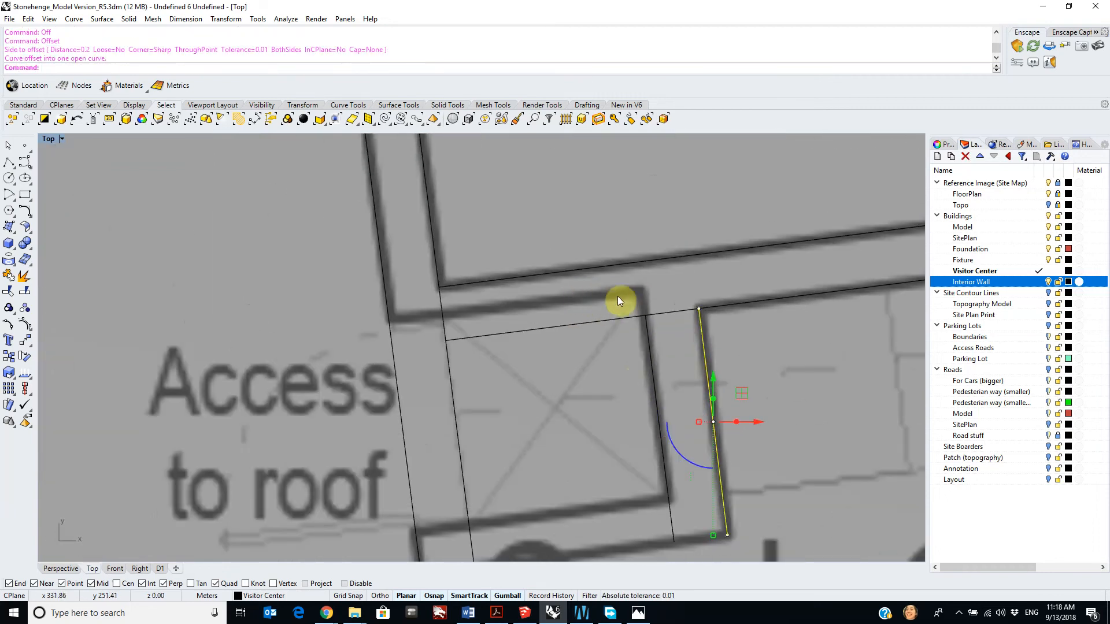
Step: Offset the Cash Office's upper wall line 0.1 m toward the Refuse room for the shaft's upper wall face
left_click(25, 167)
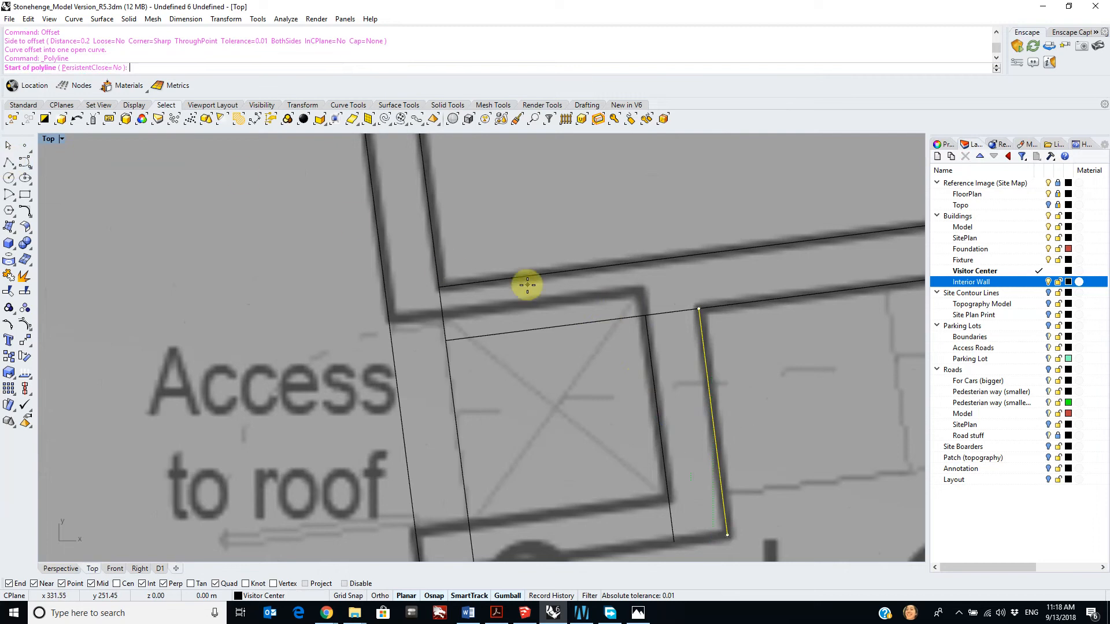
key("Escape")
left_click(540, 329)
scroll(601, 343, "down", 5)
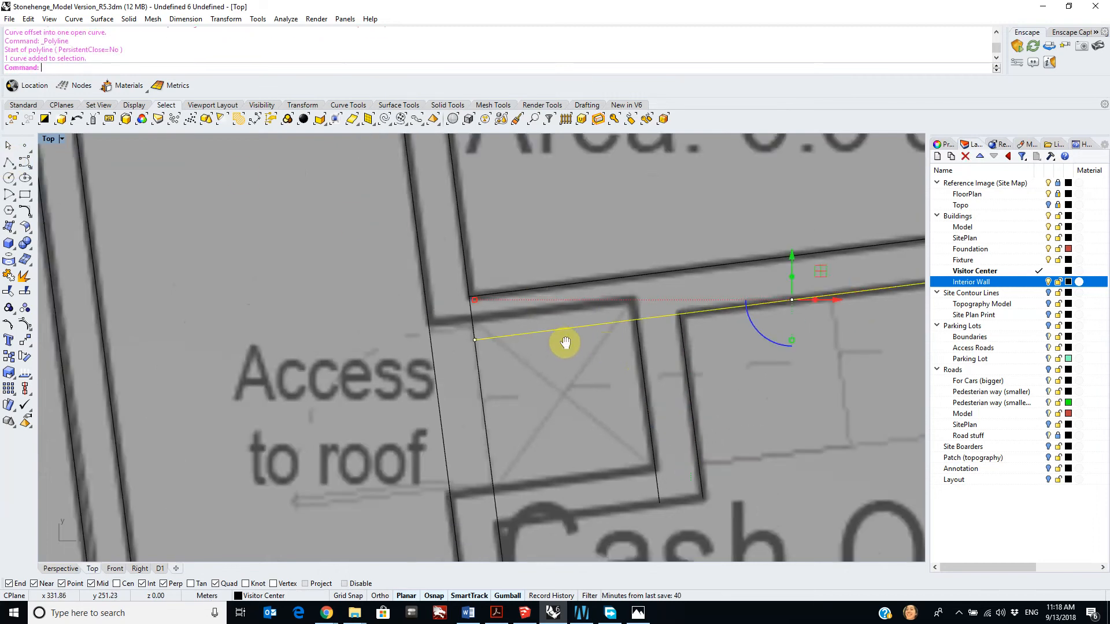
right_click_drag(471, 340, 559, 342)
type("Offset")
key("Return")
scroll(474, 312, "up", 3)
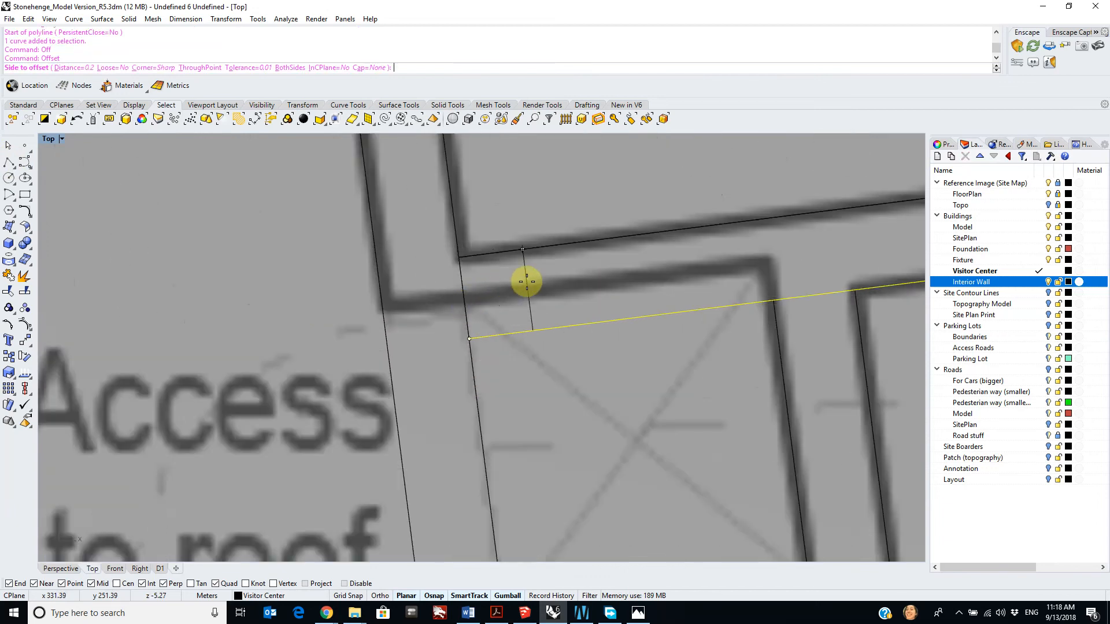
type("0.1")
key("Return")
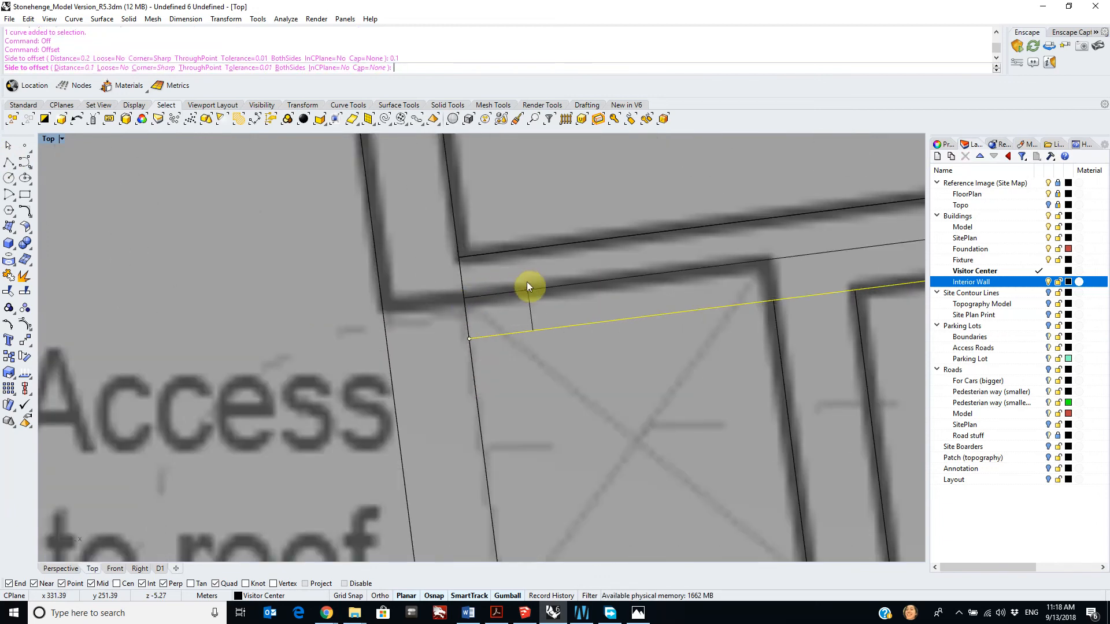
left_click(528, 280)
Step: Copy the Cash Office's upper wall line to the clipboard
scroll(619, 280, "down", 4)
scroll(696, 367, "up", 4)
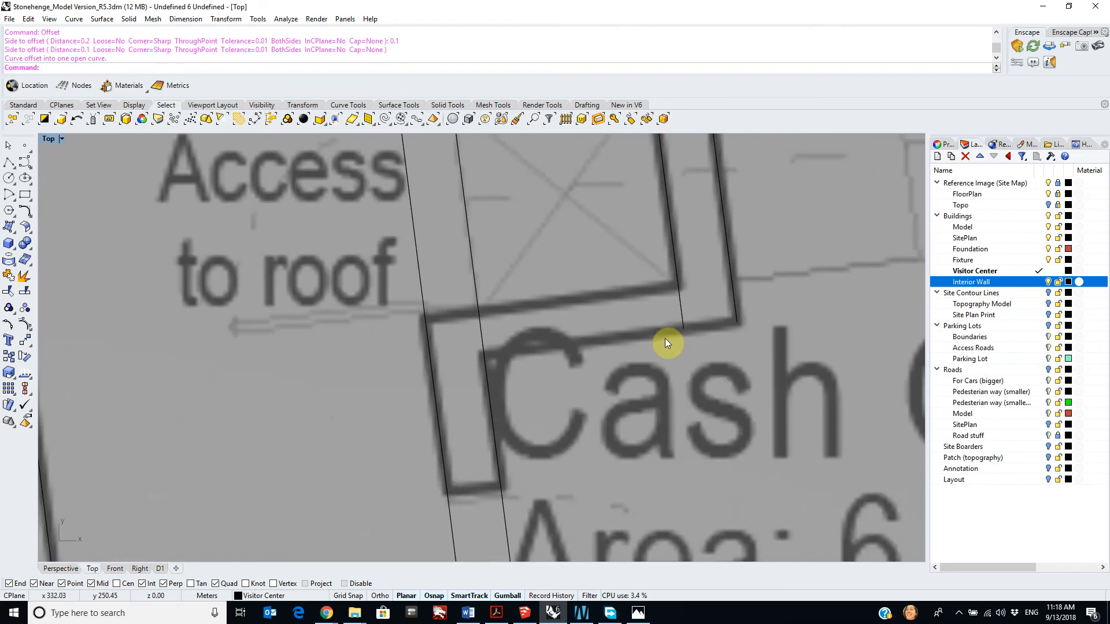
scroll(689, 389, "down", 2)
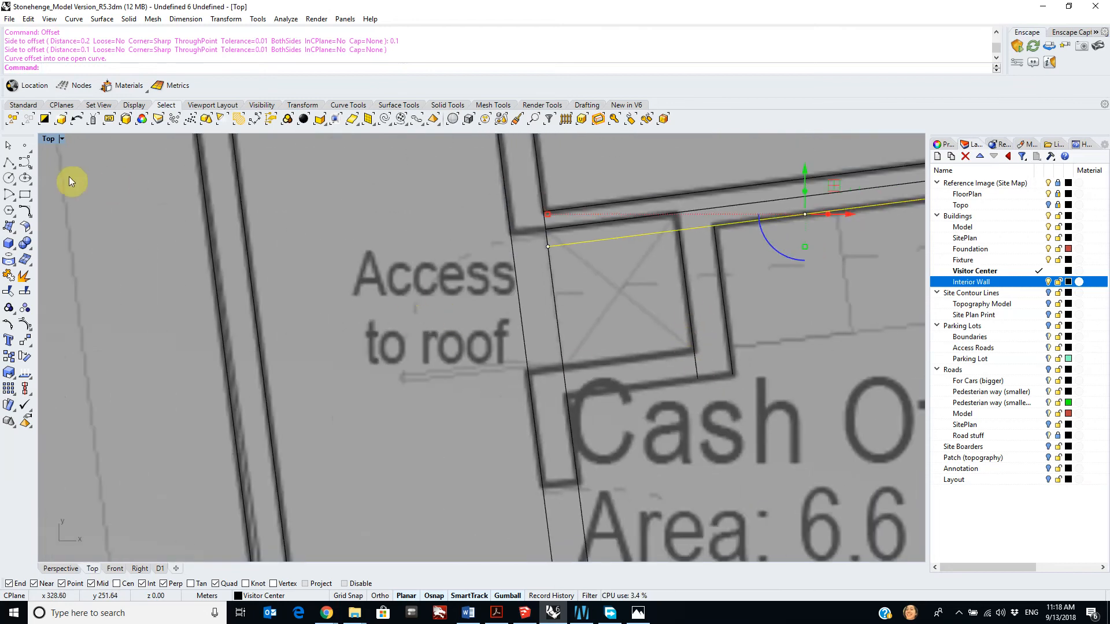
key("ctrl+c")
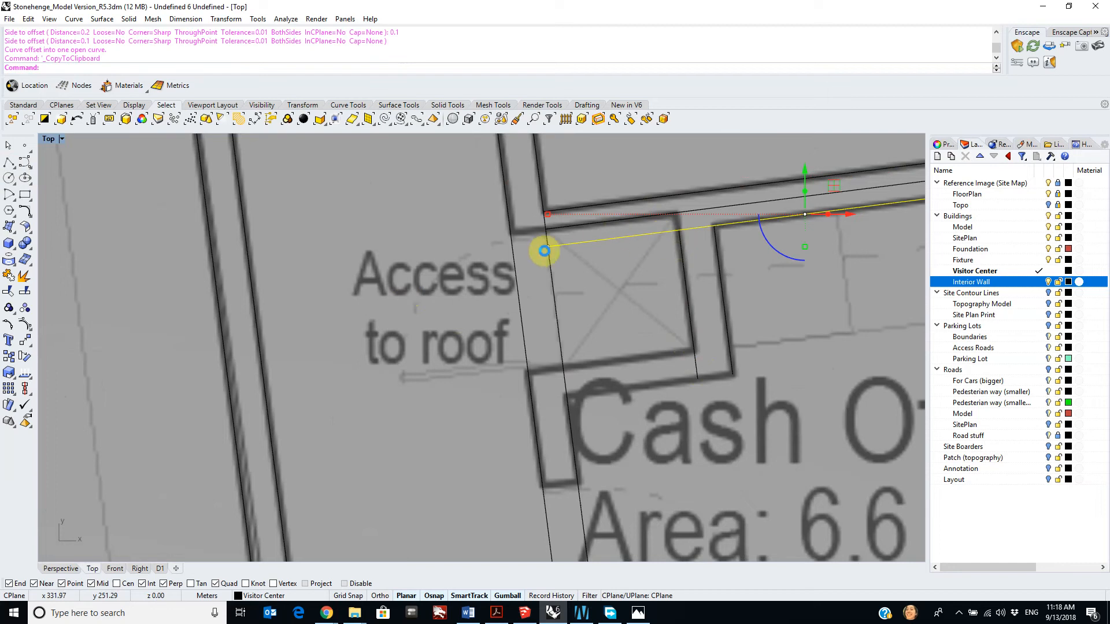
Step: Paste a copy of the Cash Office's upper wall line and move it down to the roof access shaft wall's lower corner
key("ctrl+v")
type("m")
key("Return")
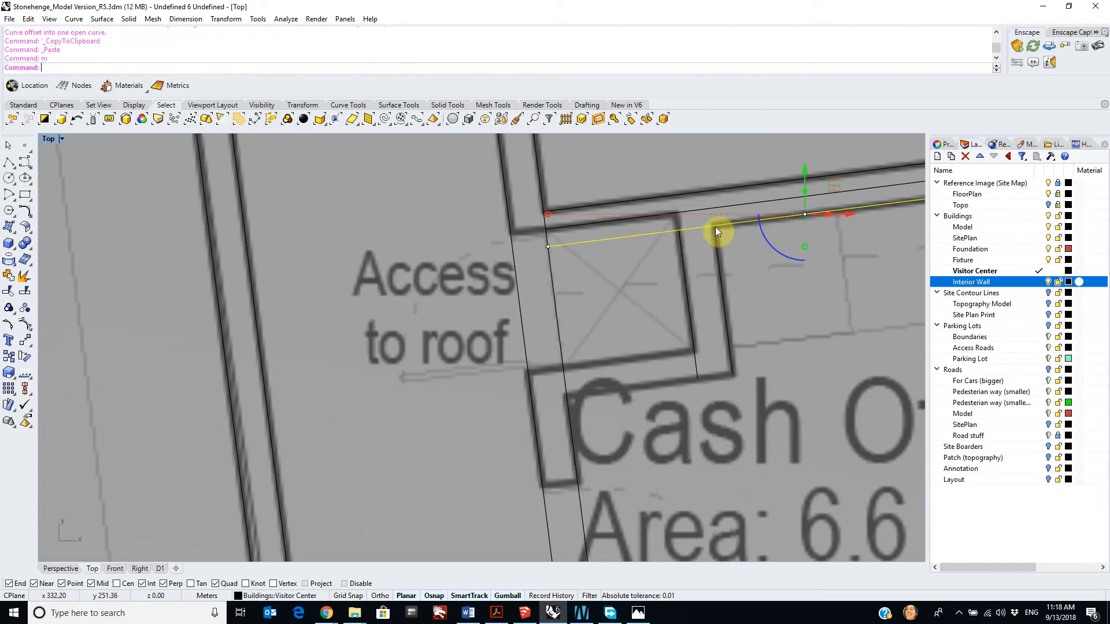
type("M")
key("Return")
left_click(716, 228)
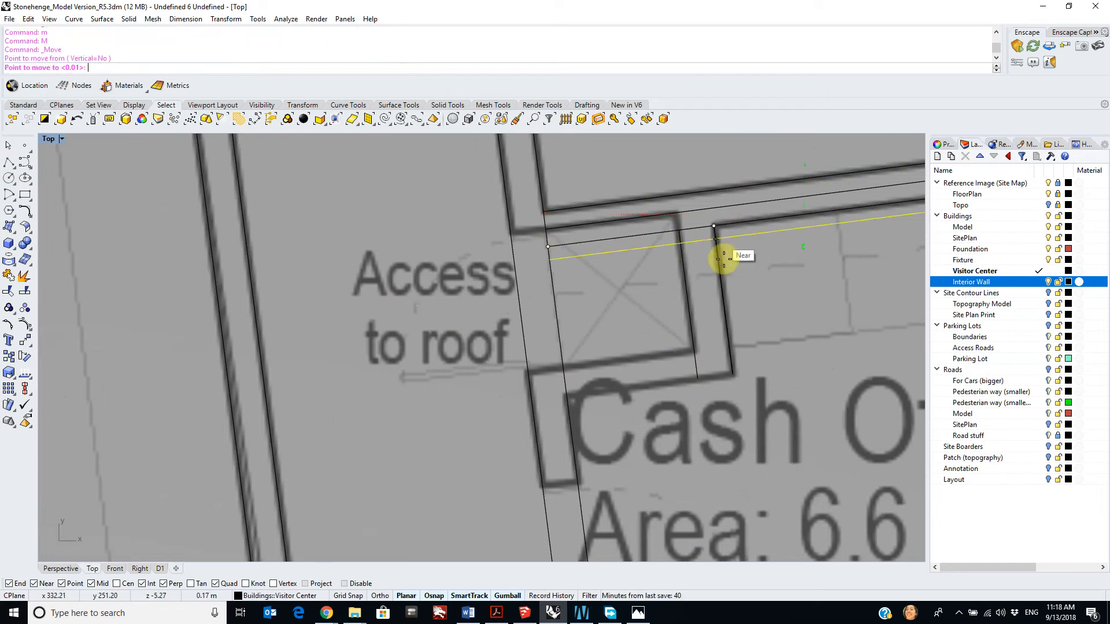
left_click(731, 375)
Step: Offset the pasted wall line 0.15 m toward the roof access shaft for the shaft's lower wall thickness
type("Og")
key("Escape")
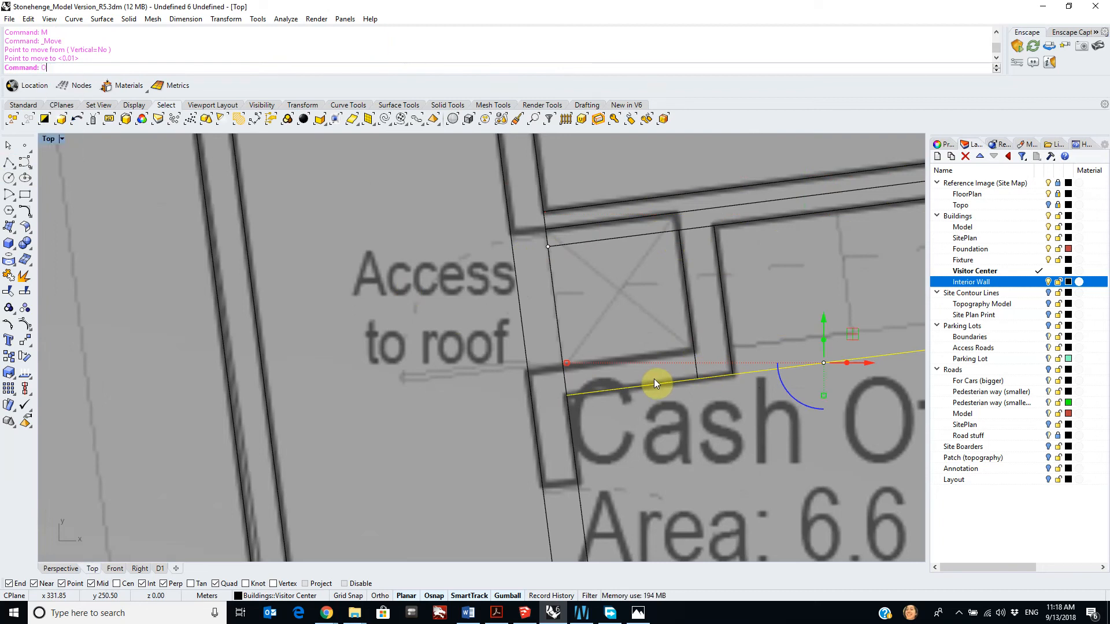
type("Offset")
key("Return")
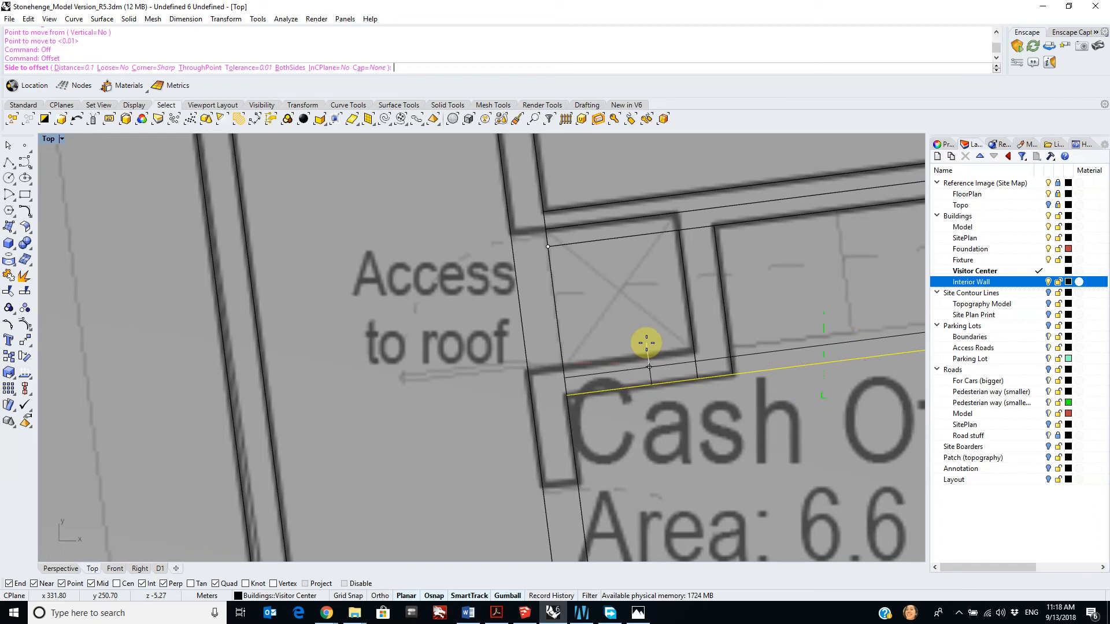
type("0.15")
key("Return")
left_click(644, 341)
Step: Draw a polyline across the end of the short wall stub below the roof access shaft, beside the Cash Office
right_click_drag(721, 373, 659, 315)
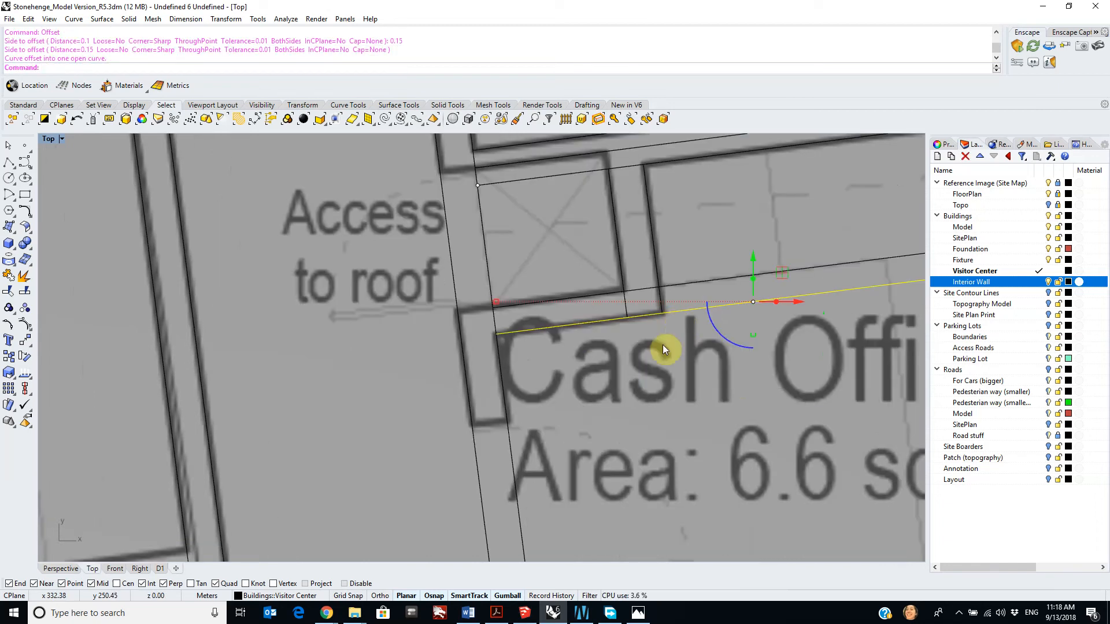
right_click_drag(484, 406, 547, 375)
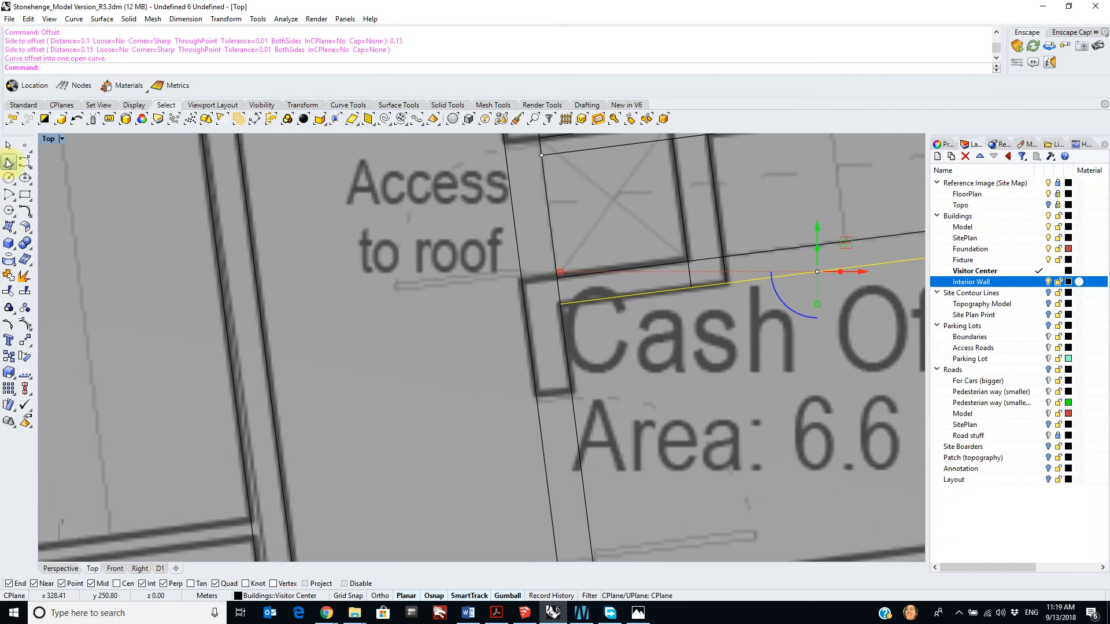
left_click(8, 163)
scroll(587, 389, "up", 3)
left_click(616, 391)
left_click(545, 399)
key("Return")
Step: Draw a polyline along the Cash Office's lower wall from the outer side wall to the BOH-side wall line
scroll(562, 397, "down", 3)
left_click(827, 382)
scroll(751, 290, "up", 2)
right_click_drag(726, 409, 710, 344)
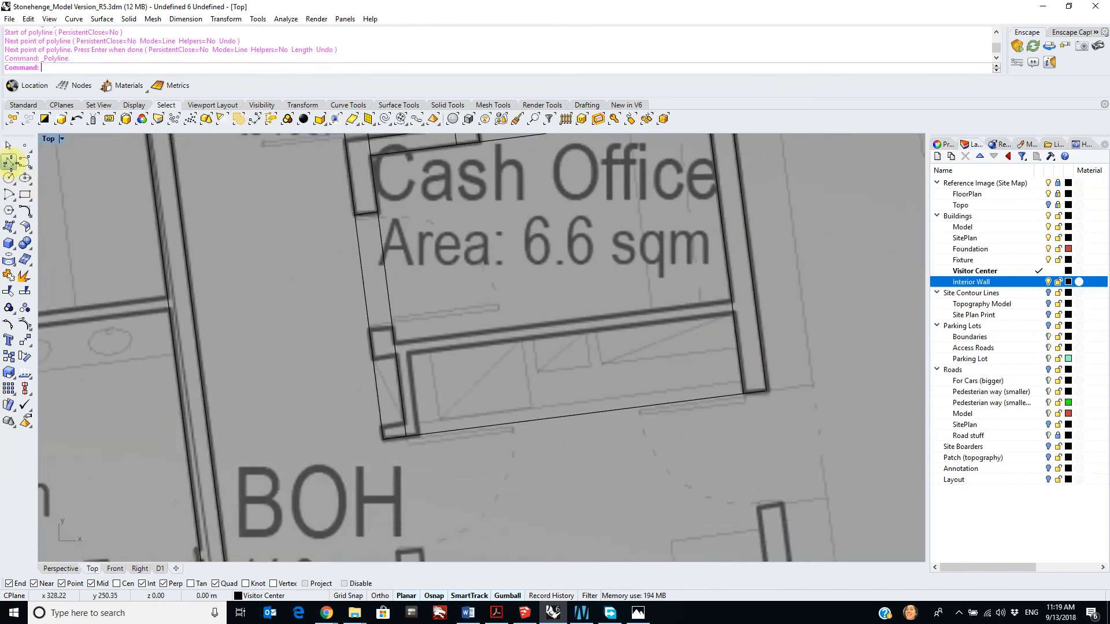
left_click(9, 163)
scroll(633, 316, "up", 1)
scroll(744, 293, "up", 3)
left_click(750, 288)
scroll(687, 300, "down", 3)
left_click(296, 327)
key("Return")
Step: Offset the Cash Office's lower wall line 0.1 m away from the room for its other face
left_click(543, 300)
type("off")
key("Return")
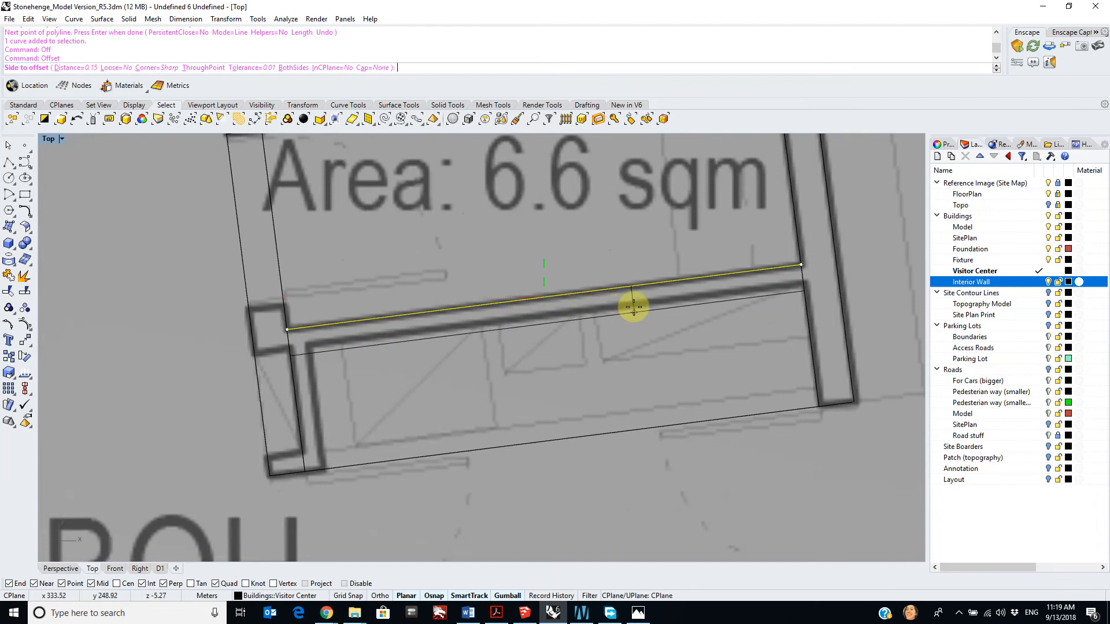
type("0.1")
key("Return")
left_click(633, 305)
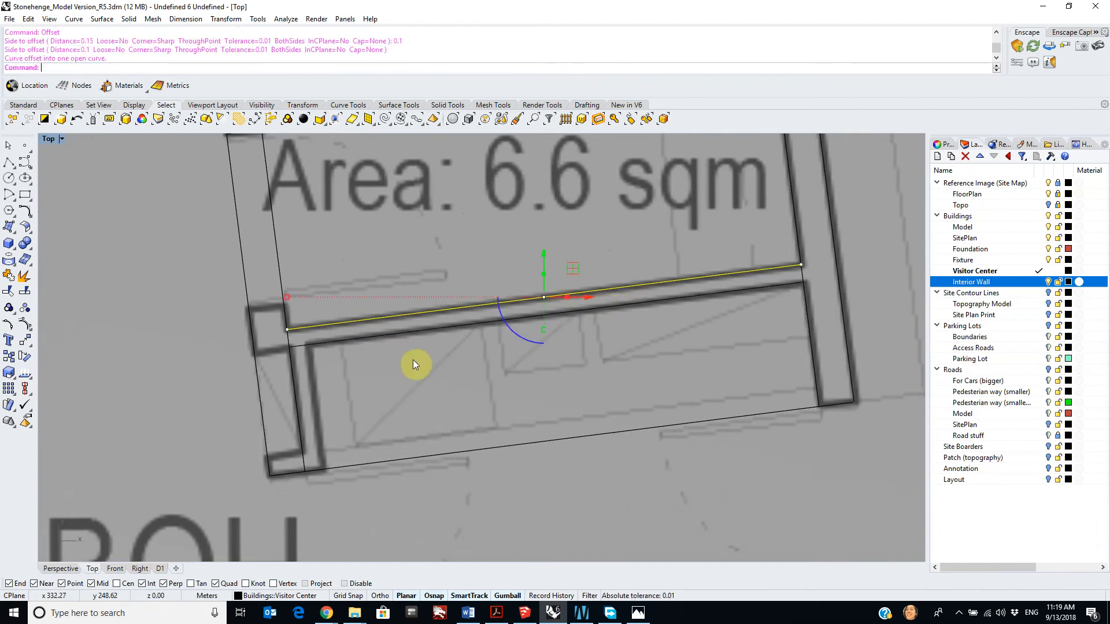
Step: Draw a polyline down the BOH side of the closet below the Cash Office, from its upper wall to the outline's bottom line
right_click_drag(337, 368, 487, 306)
scroll(487, 307, "up", 2)
left_click(9, 163)
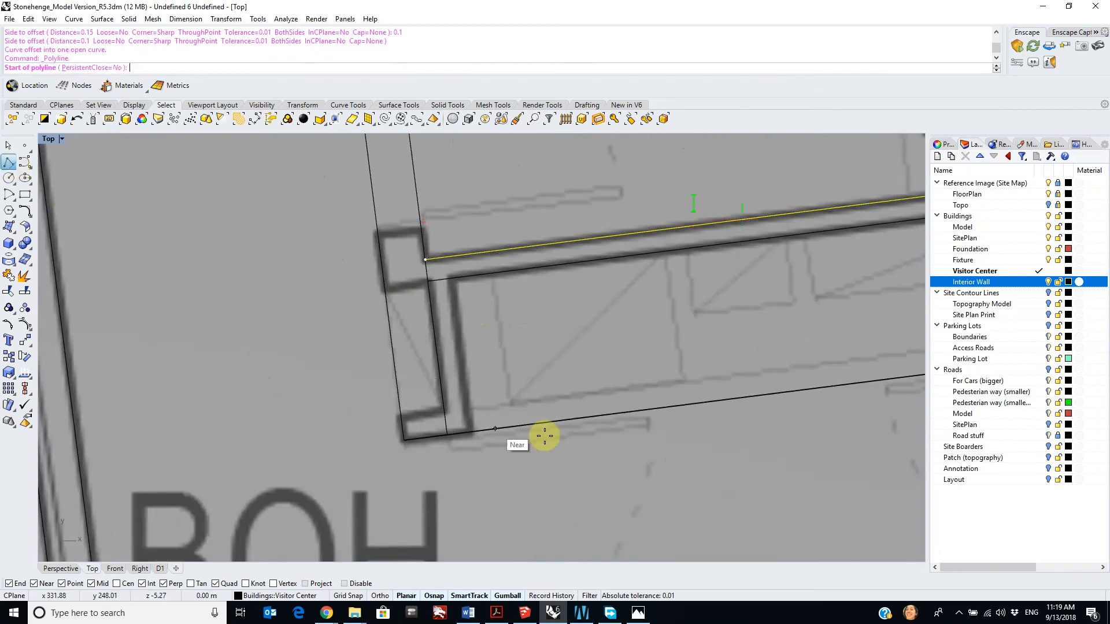
scroll(442, 282, "up", 2)
left_click(418, 296)
right_click_drag(441, 414, 441, 318)
left_click(454, 473)
key("Return")
Step: Move the new closet wall line 0.1 m along the Cash Office's lower wall to form the inner face
left_click(441, 352)
left_click(476, 398)
type("M")
key("Return")
left_click(418, 186)
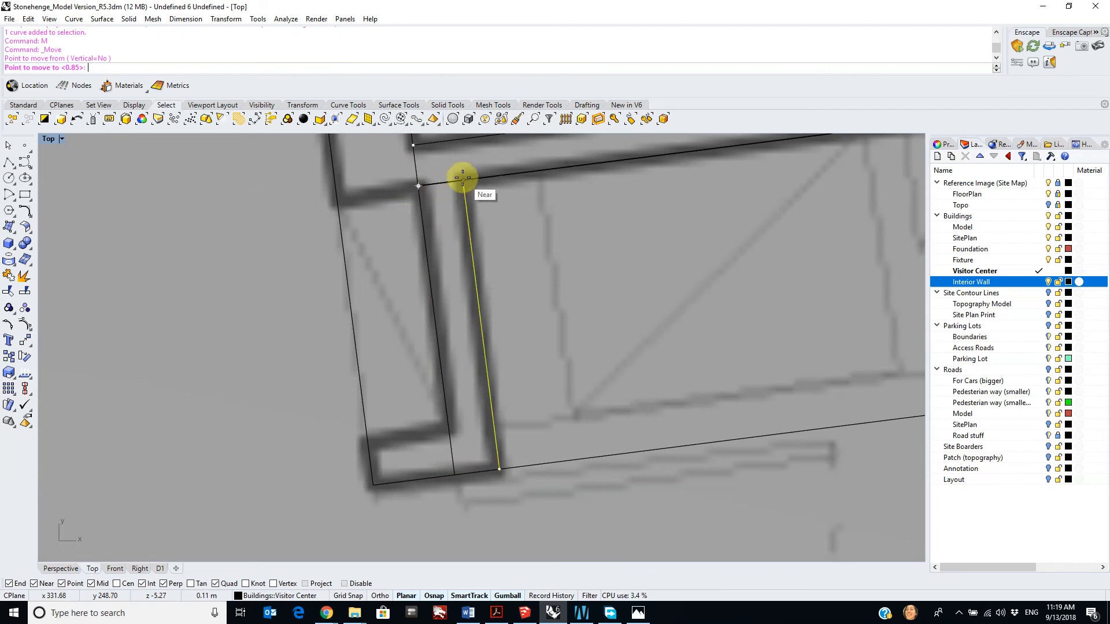
type("0.1")
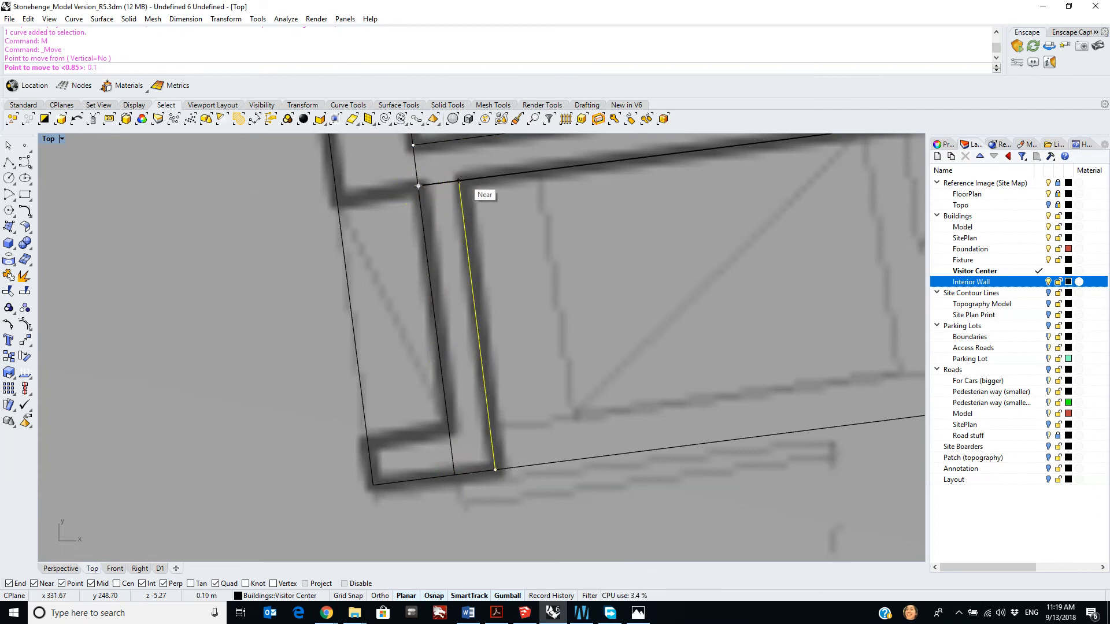
key("Return")
left_click(463, 177)
left_click(462, 178)
key("Escape")
Step: Select the Refuse and Cash Office wall lines as cutting objects and trim the upper wall line at the two side-wall junctions
scroll(672, 289, "up", 8)
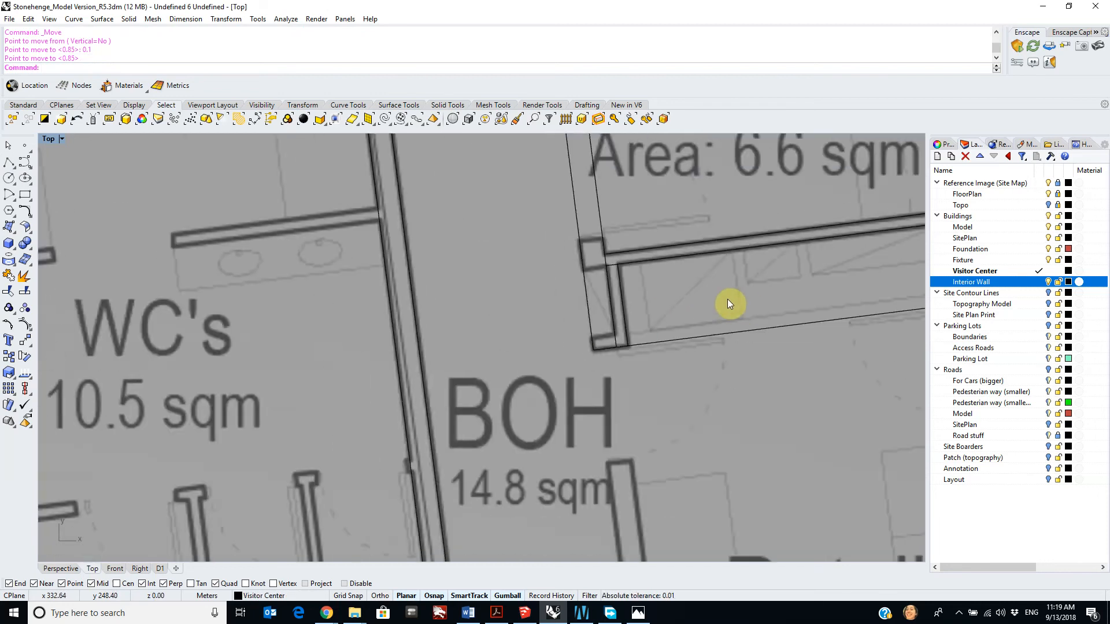
scroll(726, 370, "down", 5)
left_click_drag(788, 374, 551, 139)
scroll(644, 227, "up", 4)
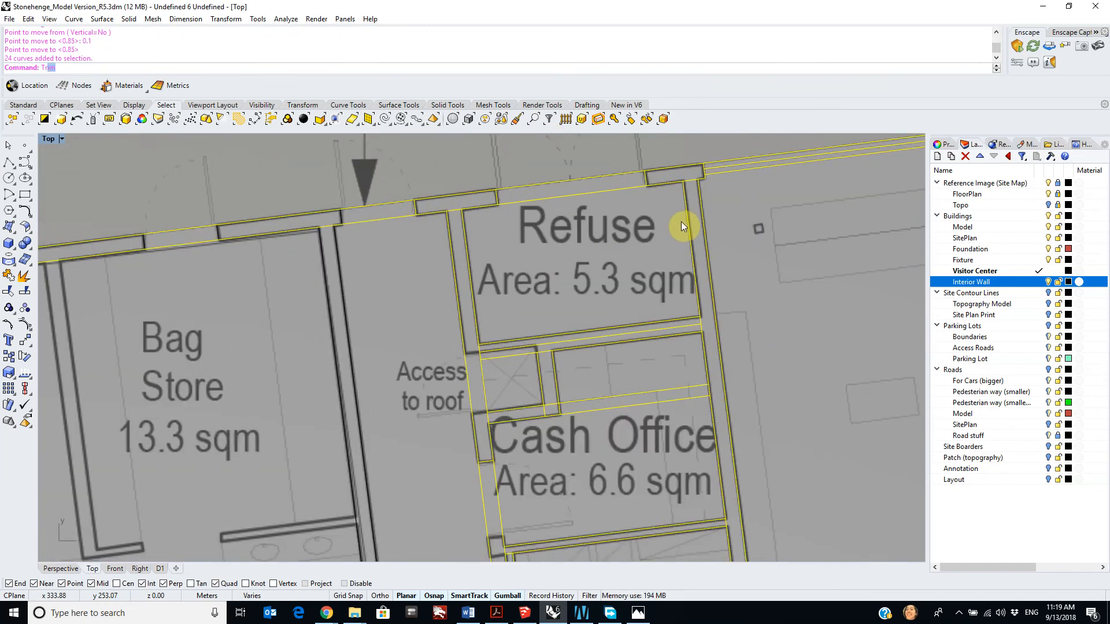
key("Return")
scroll(682, 214, "up", 2)
left_click(699, 170)
left_click(330, 217)
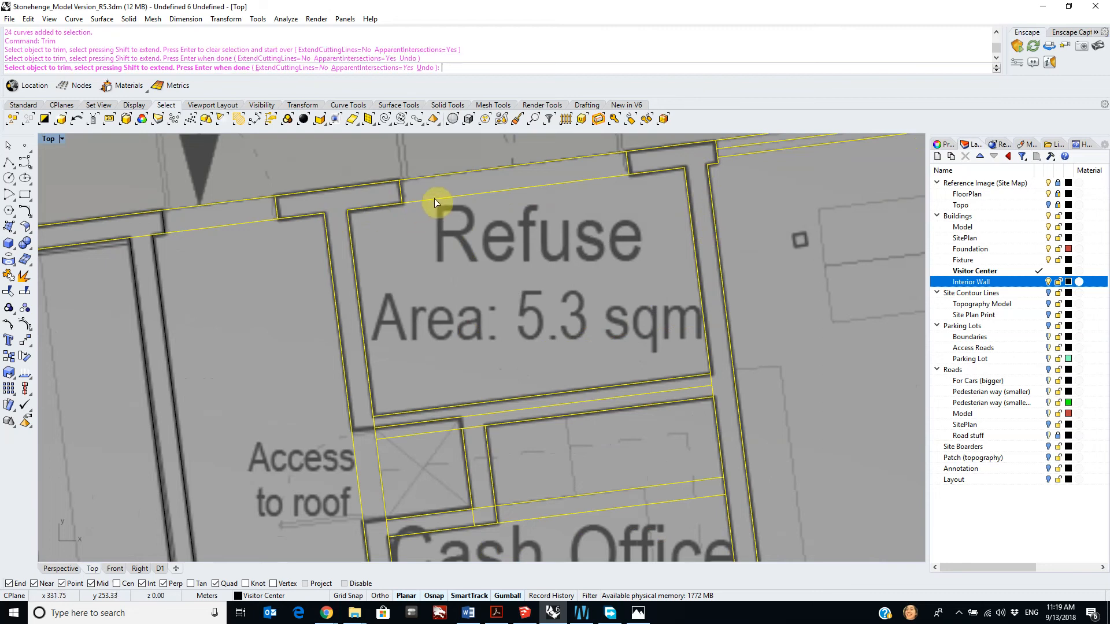
Step: Try to trim the intermediate line inside the wall between the Refuse room and the Cash Office
scroll(572, 312, "down", 2)
right_click_drag(577, 377, 570, 286)
scroll(659, 292, "up", 2)
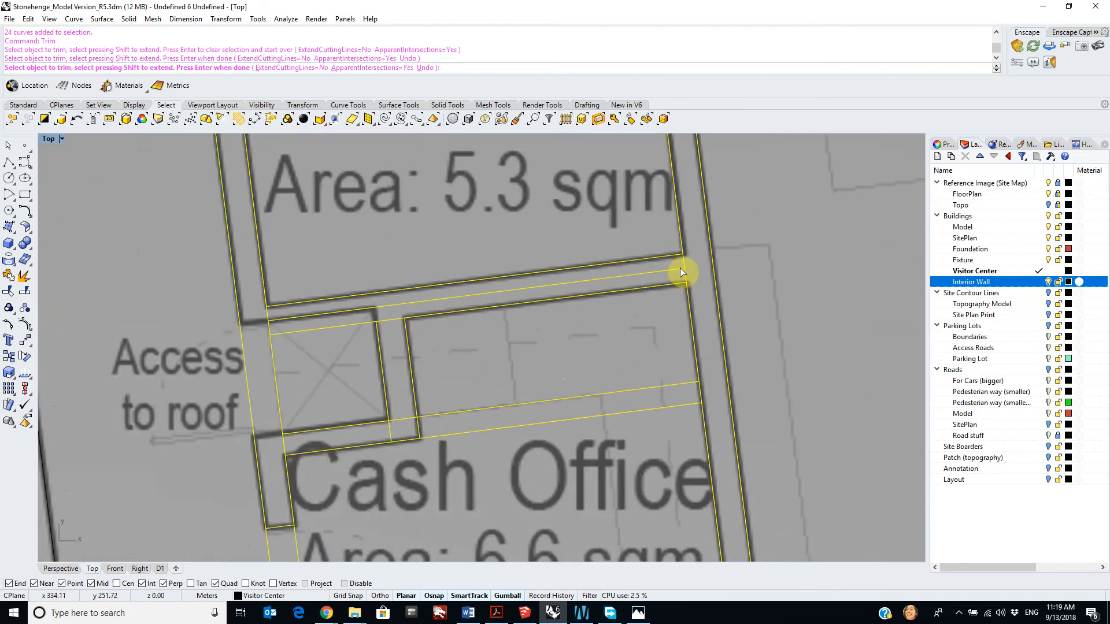
left_click(574, 282)
right_click_drag(366, 319, 404, 289)
key("ctrl+z")
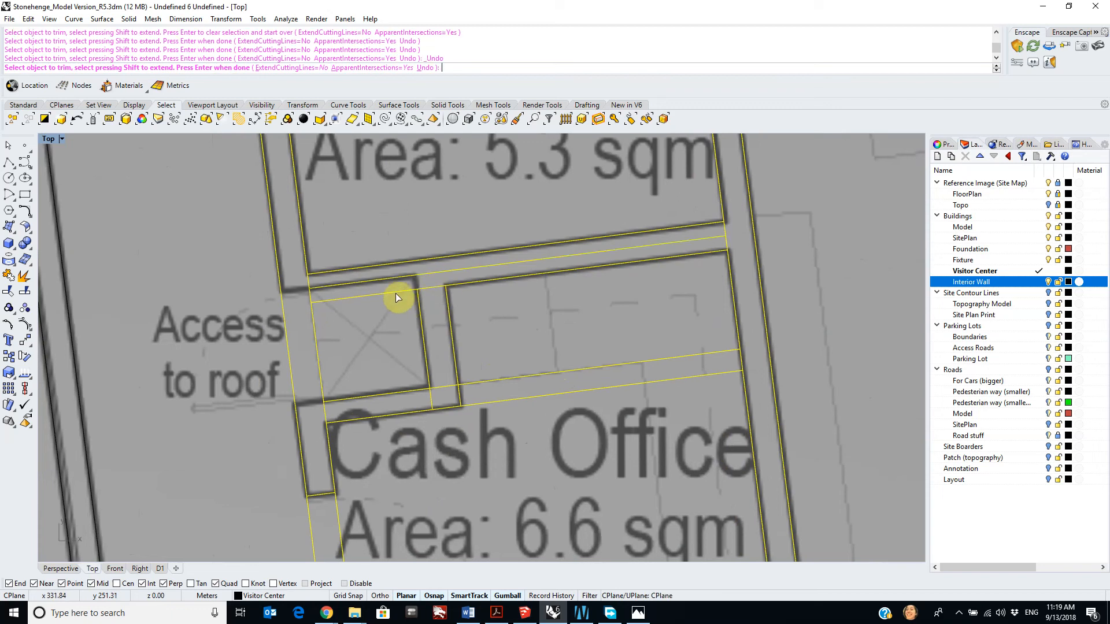
Step: Draw a short polyline closing the gap at the roof access shaft's upper corner on the Cash Office side
left_click(8, 162)
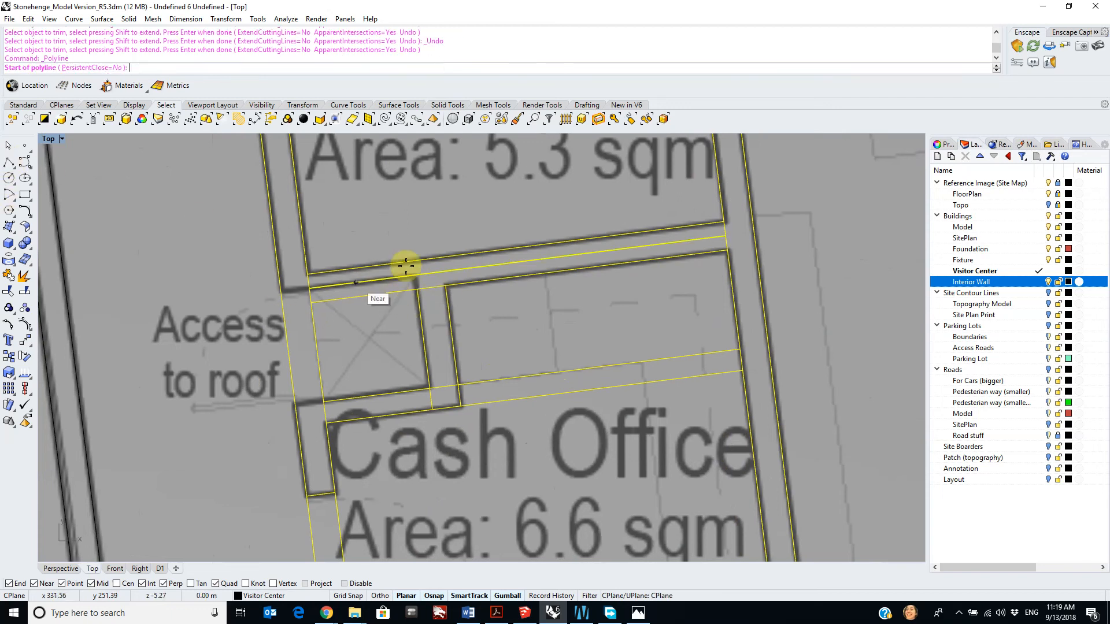
scroll(399, 289, "up", 3)
left_click(423, 319)
left_click(414, 300)
key("Return")
Step: Trim the surplus wall lines around the roof access shaft's upper corner
left_click(424, 306)
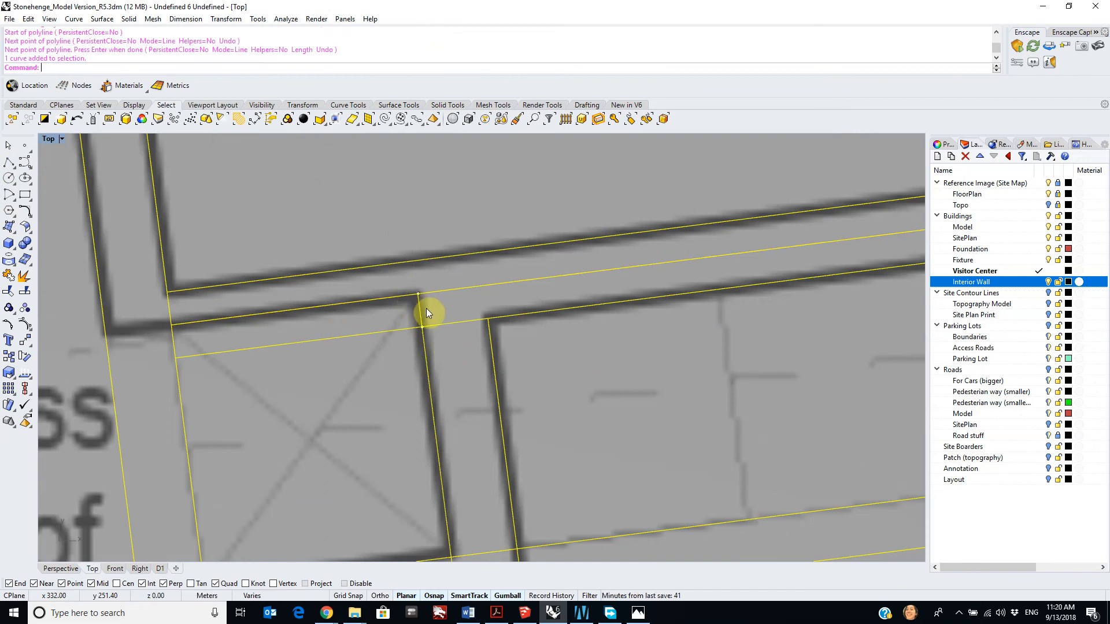
type("Tr")
key("Return")
left_click(359, 334)
left_click(470, 289)
left_click(462, 322)
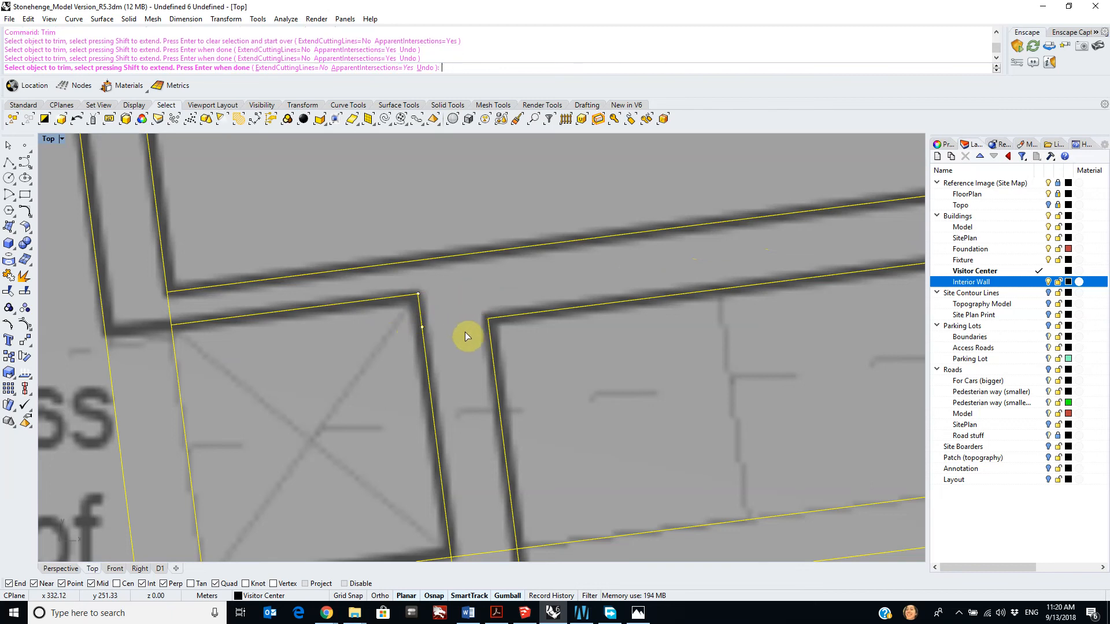
Step: Trim the line ends that run past the roof access shaft's lower corner above the Cash Office label
scroll(492, 347, "down", 7)
right_click_drag(560, 429, 563, 349)
scroll(445, 372, "up", 7)
left_click(550, 339)
left_click(522, 376)
left_click(643, 378)
left_click(643, 333)
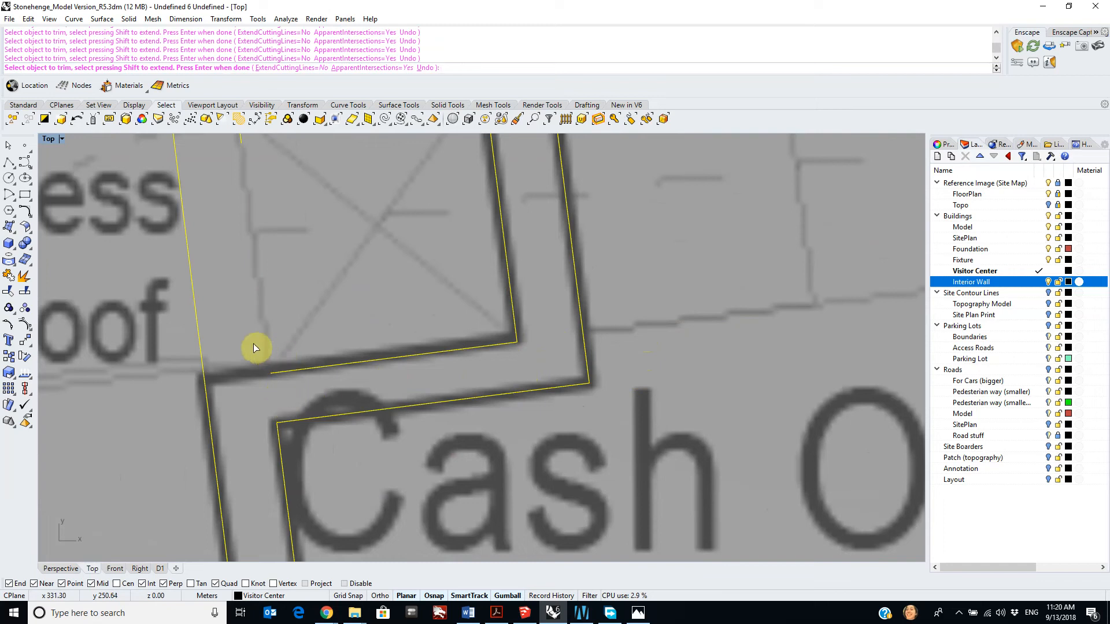
Step: Draw a polyline extending the shaft's lower wall line to the hallway-side wall line and select it
left_click(8, 162)
left_click(272, 370)
left_click(205, 381)
key("Return")
left_click(222, 381)
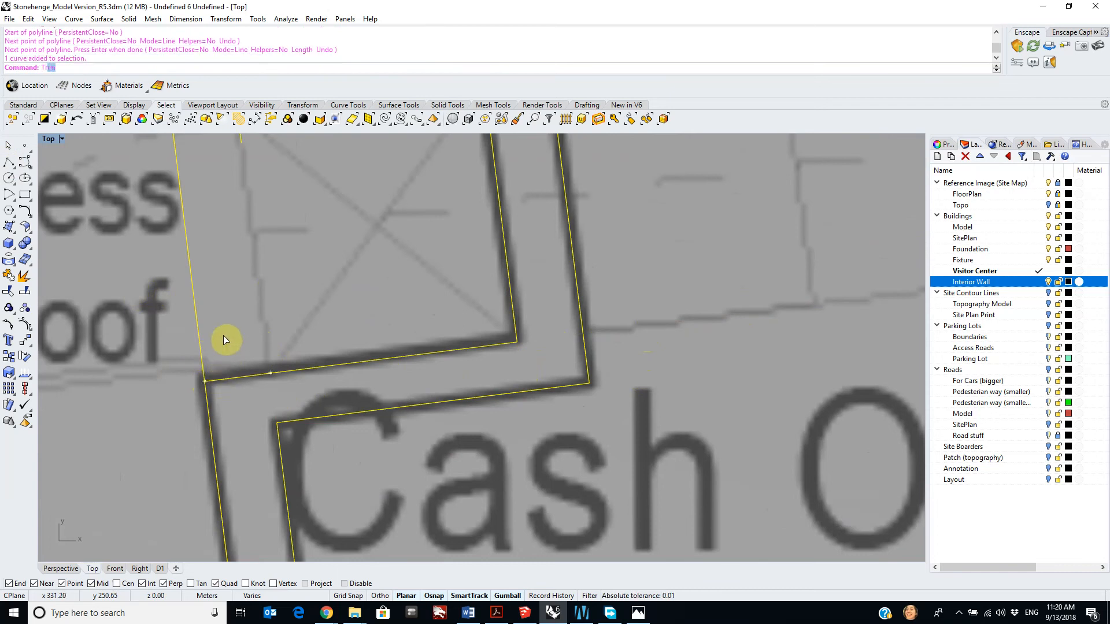
Step: Try to trim the two wall lines below the wall stub beside the Cash Office
key("Return")
scroll(198, 297, "down", 3)
left_click(379, 433)
left_click(352, 436)
right_click_drag(392, 461, 443, 373)
key("ctrl+z")
key("ctrl+z")
Step: Draw a polyline along the lower edge of the wall block at the Cash Office's lower BOH-side corner
right_click_drag(443, 421, 450, 296)
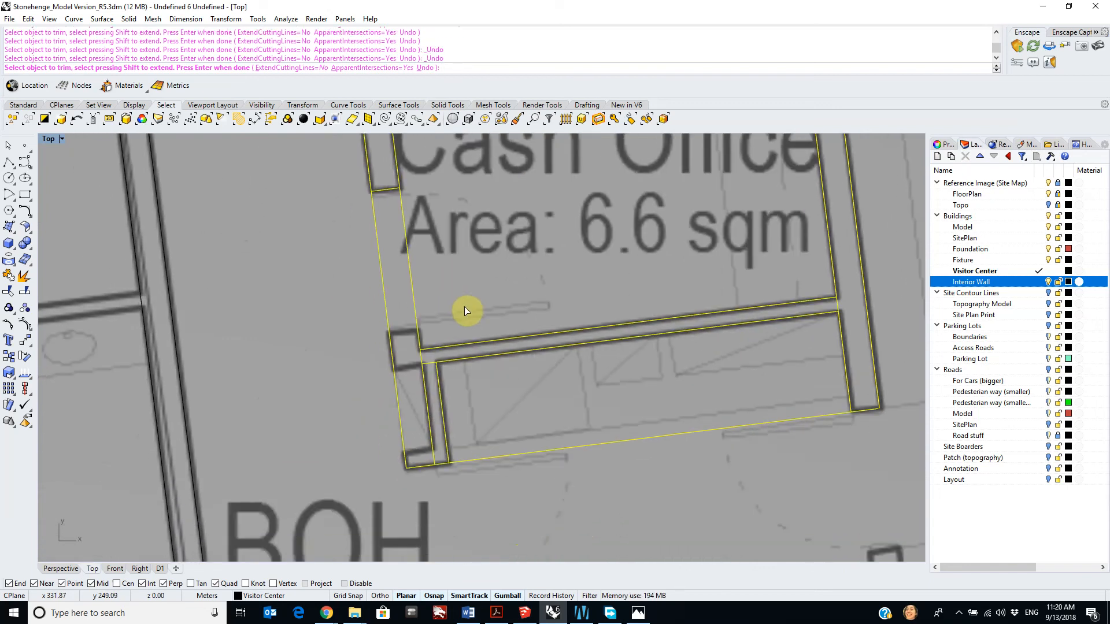
scroll(496, 303, "down", 1)
scroll(420, 322, "up", 3)
left_click(7, 164)
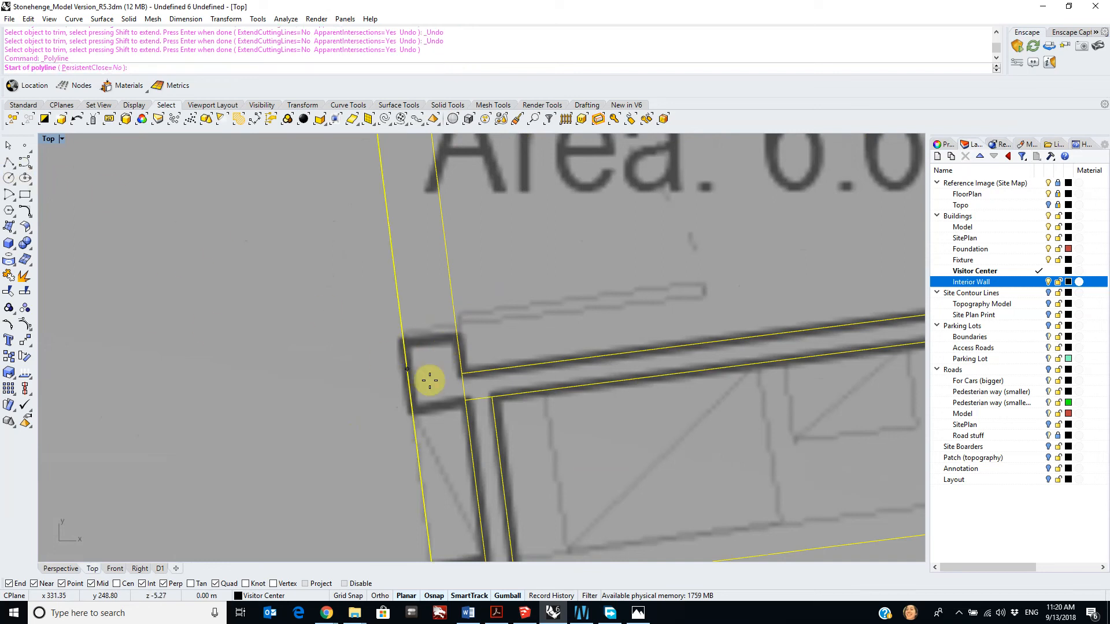
scroll(448, 345, "up", 4)
left_click(473, 289)
left_click(381, 300)
right_click(393, 219)
Step: Draw a perpendicular polyline across the upper edge of the same wall block at the Cash Office's door opening
right_click_drag(429, 182, 464, 272)
right_click(403, 264)
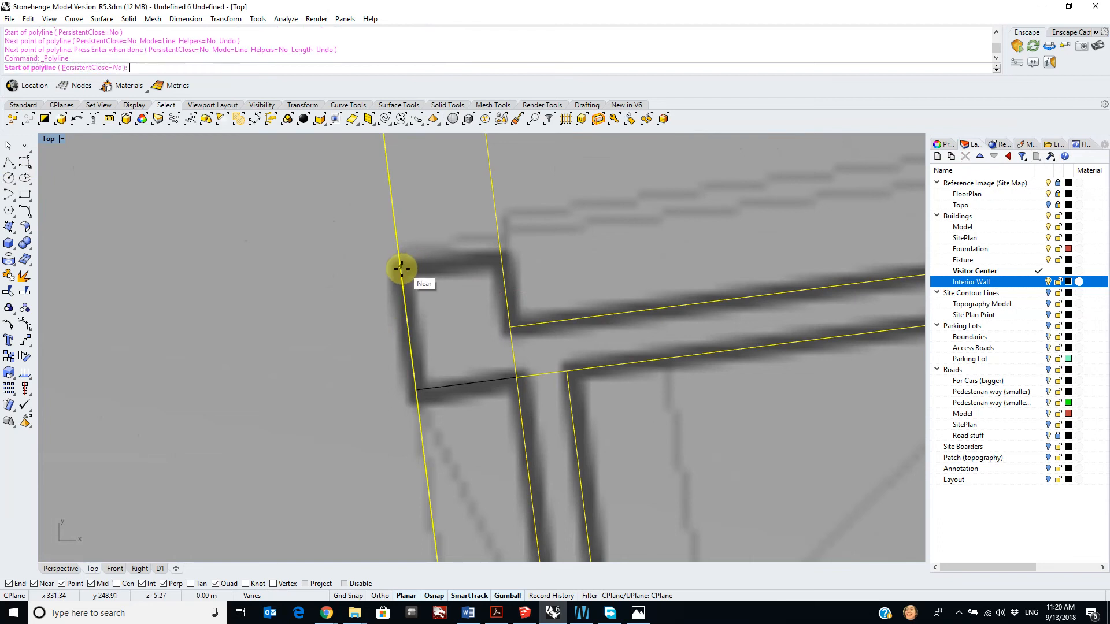
left_click(402, 269)
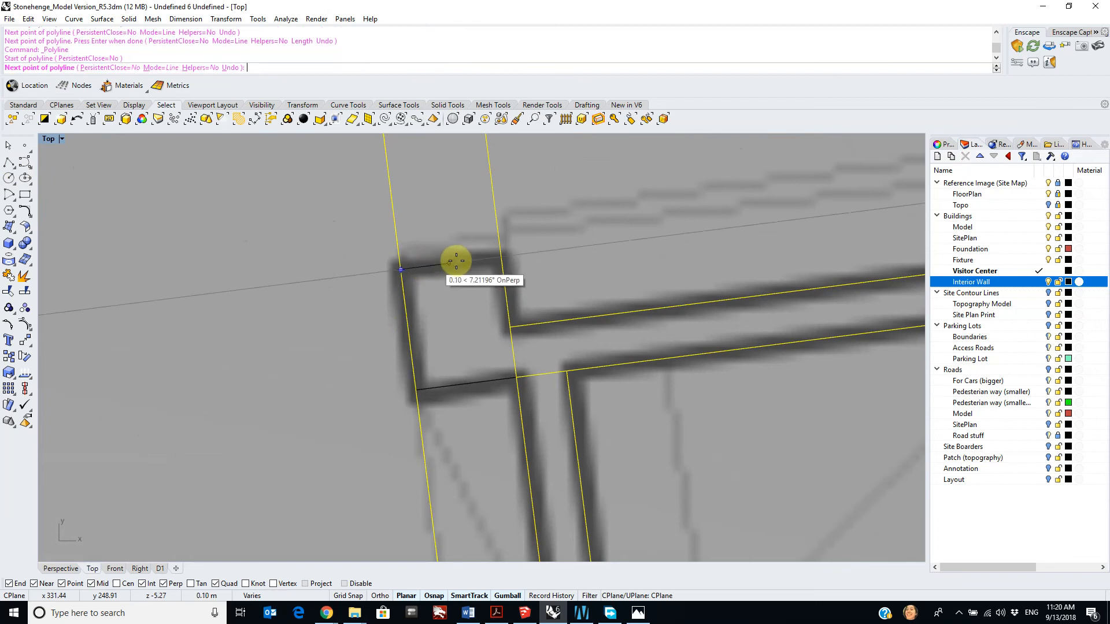
right_click(499, 258)
Step: Add both block edge lines to the cutting objects and trim the outline's bottom line beyond the closet wall
left_click(474, 262, "shift")
left_click(482, 381, "shift")
scroll(501, 358, "down", 3)
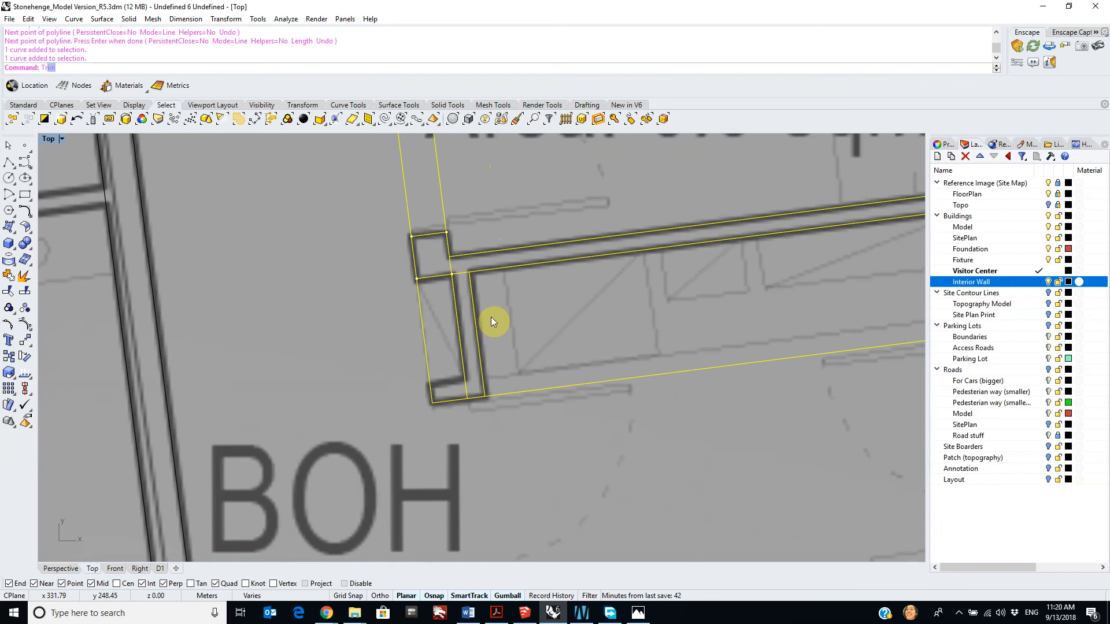
key("Return")
scroll(461, 407, "up", 4)
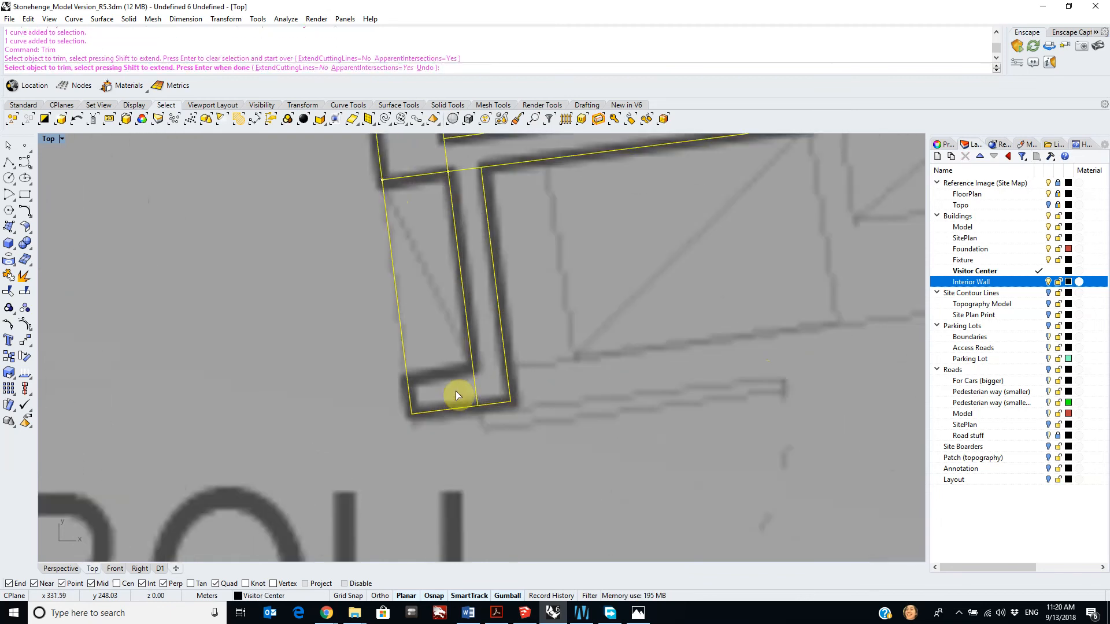
left_click(8, 163)
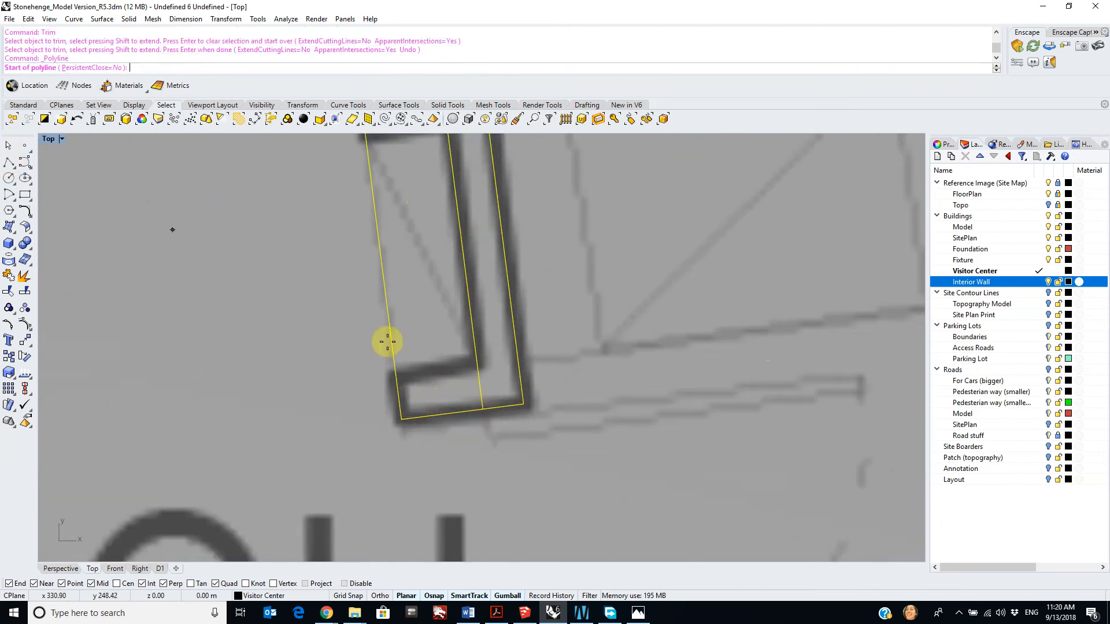
scroll(458, 379, "down", 4)
key("Escape")
Step: Draw a polyline along the bottom of the closet wall's foot, from its outer corner to the inner wall line
scroll(459, 383, "up", 2)
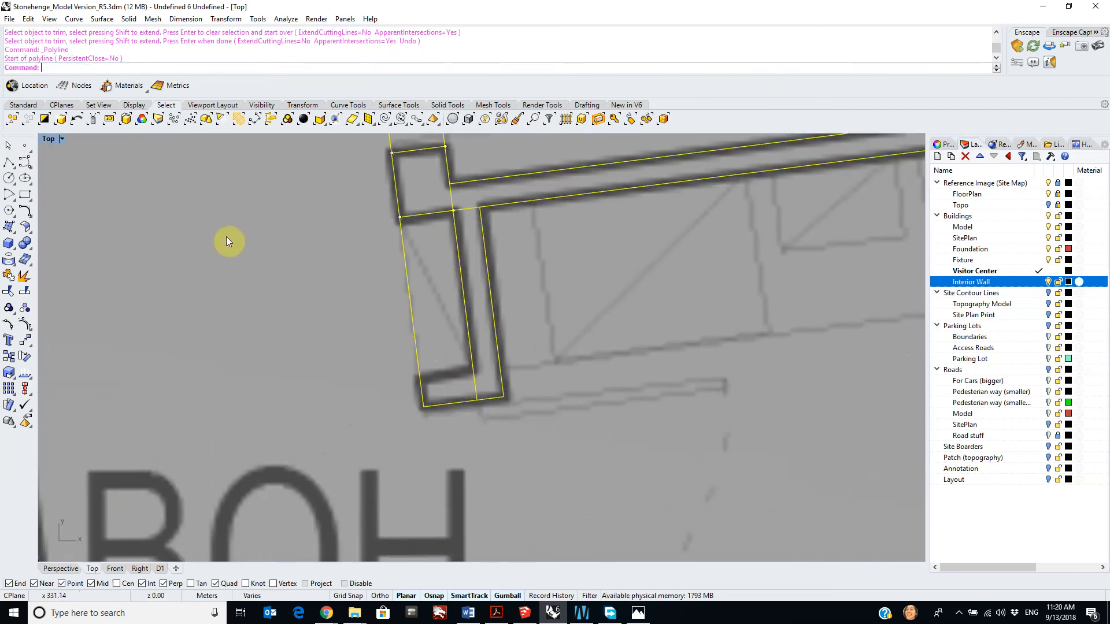
left_click(9, 163)
scroll(421, 380, "up", 3)
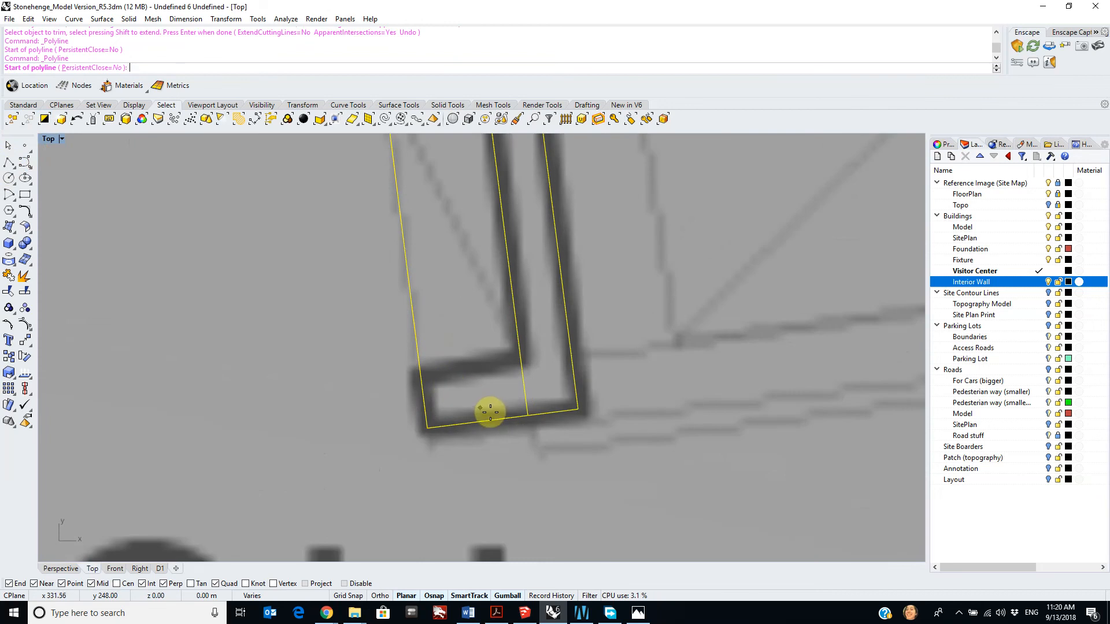
left_click(428, 428)
left_click(523, 415)
right_click(518, 421)
Step: Move the bottom line of the closet wall's foot 0.1 m inward to the foot's upper edge
left_click(513, 425)
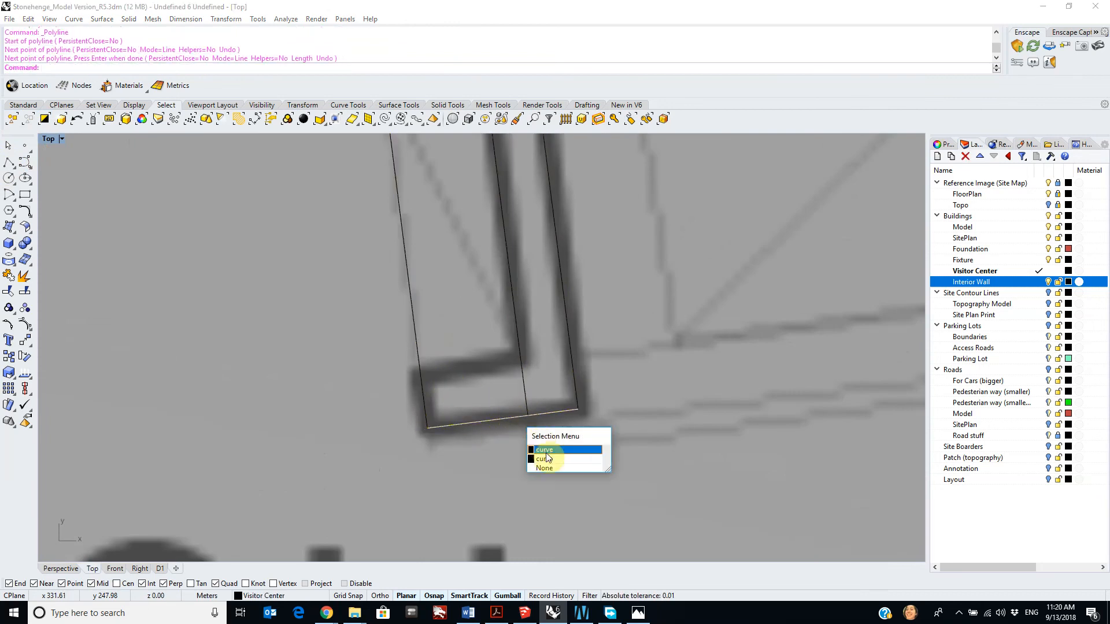
left_click(544, 450)
type("M")
key("Return")
left_click(528, 415)
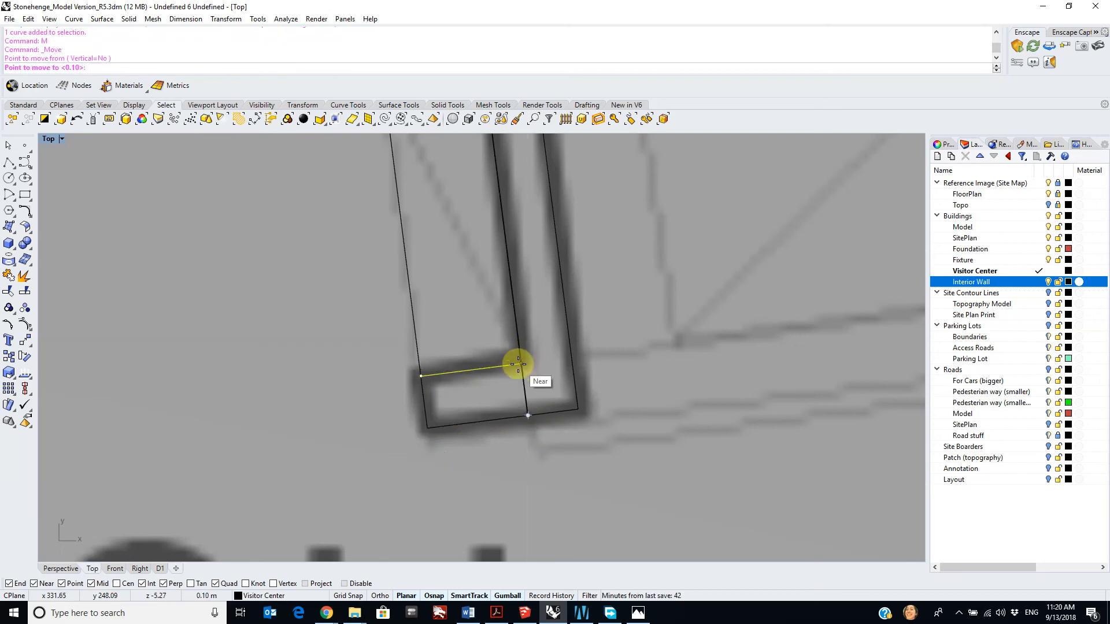
type("1")
key("BackSpace")
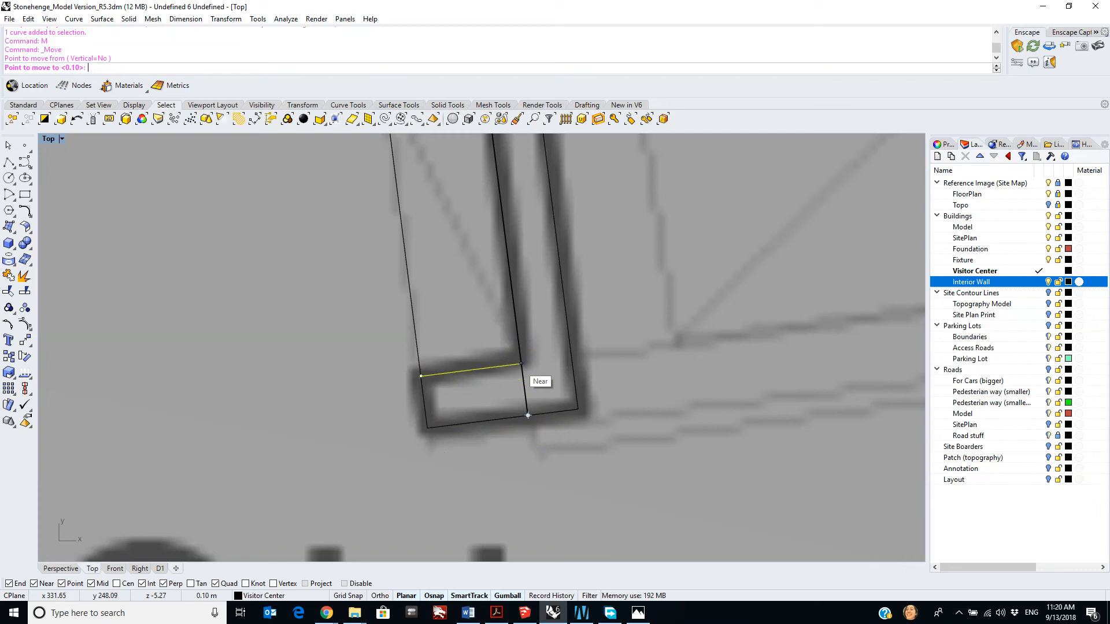
type("0.15")
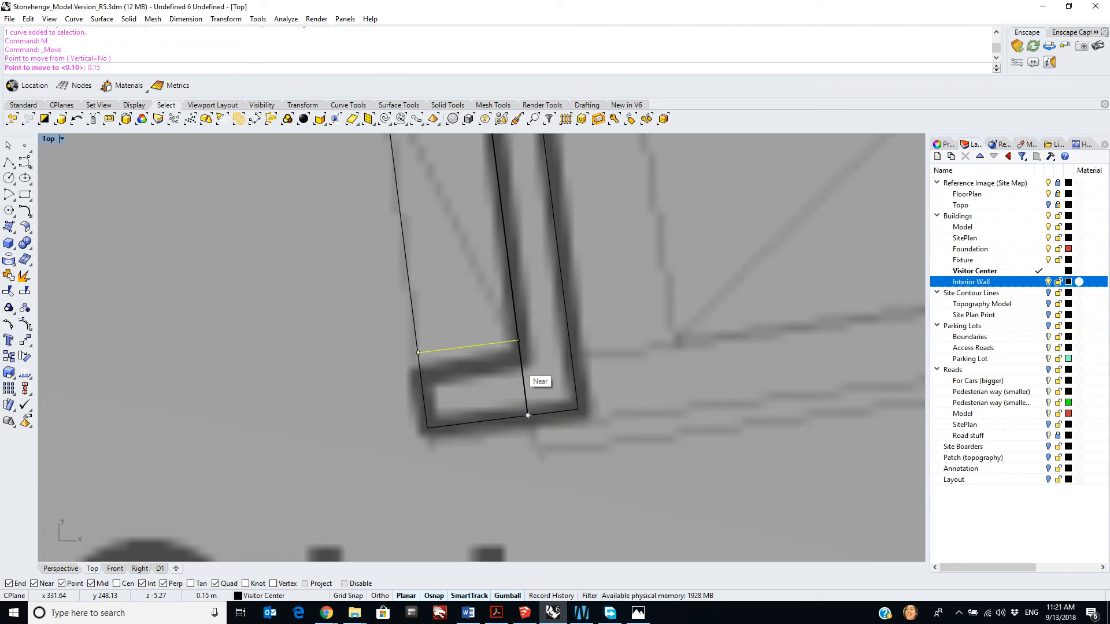
key("BackSpace")
key("Return")
left_click(509, 342)
scroll(626, 356, "down", 6)
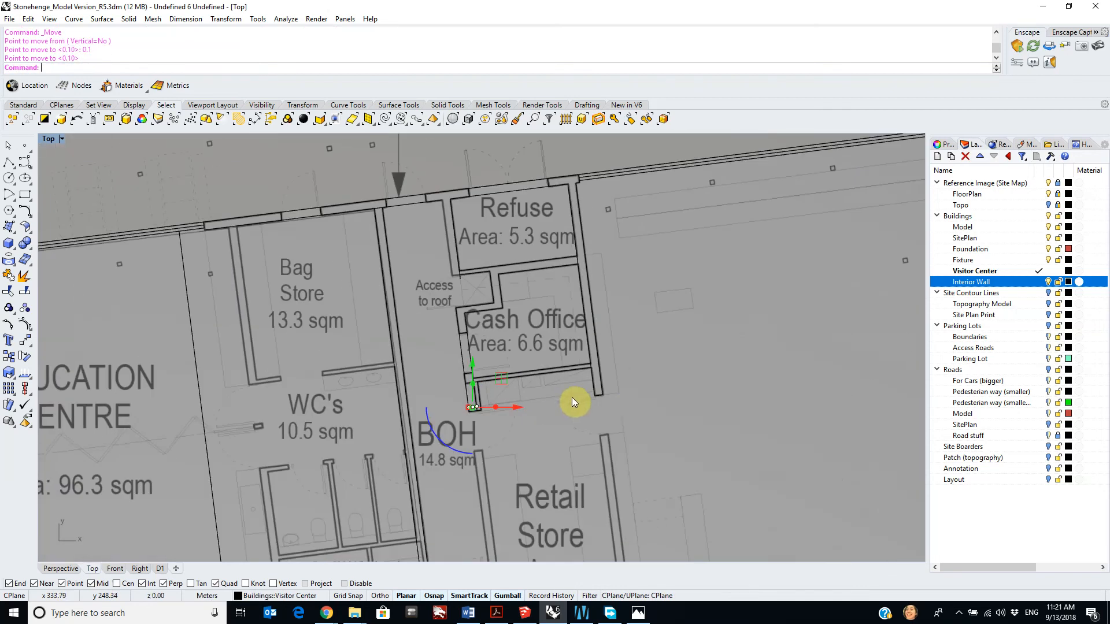
left_click_drag(647, 423, 419, 175)
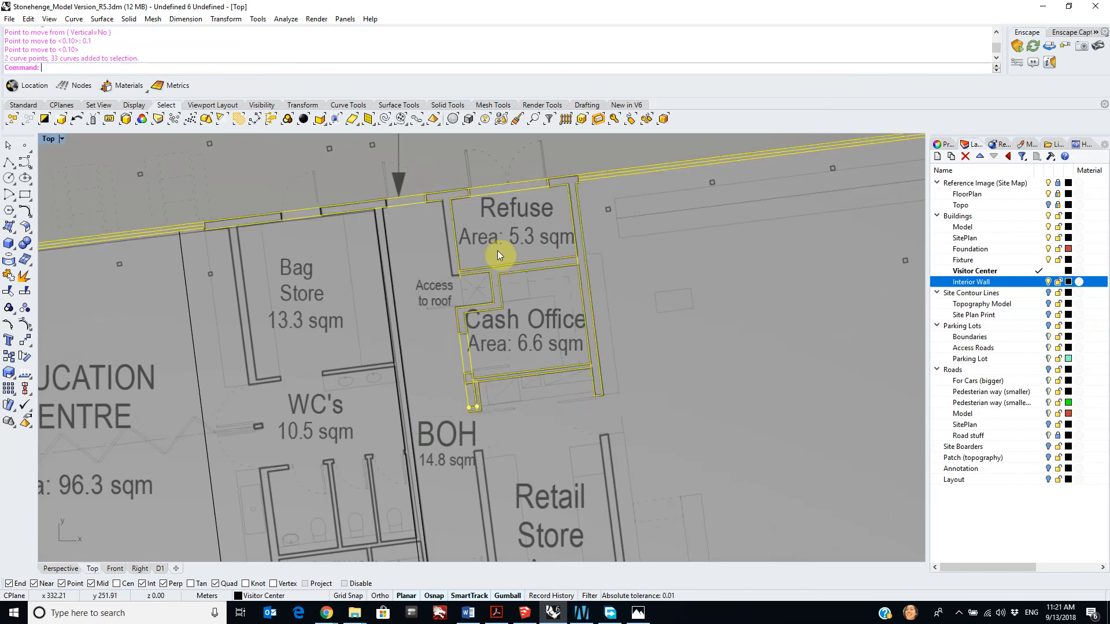
scroll(462, 243, "up", 2)
key("Escape")
Step: Offset the Refuse room's inner wall line on the roof access side by 0.2 m toward the BOH corridor
scroll(443, 213, "up", 4)
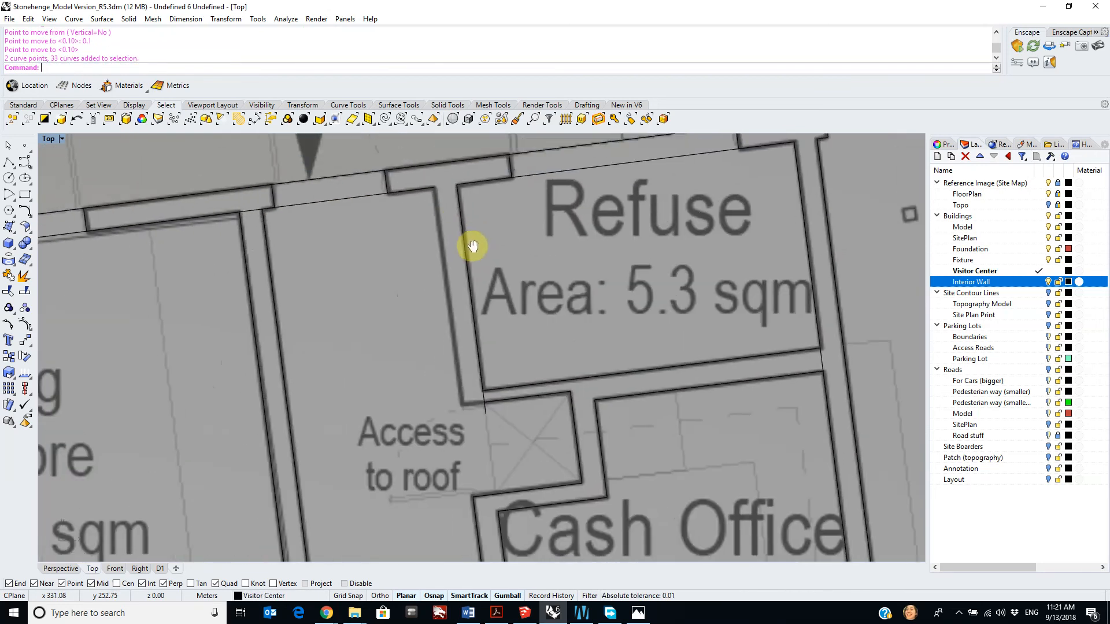
left_click(460, 202)
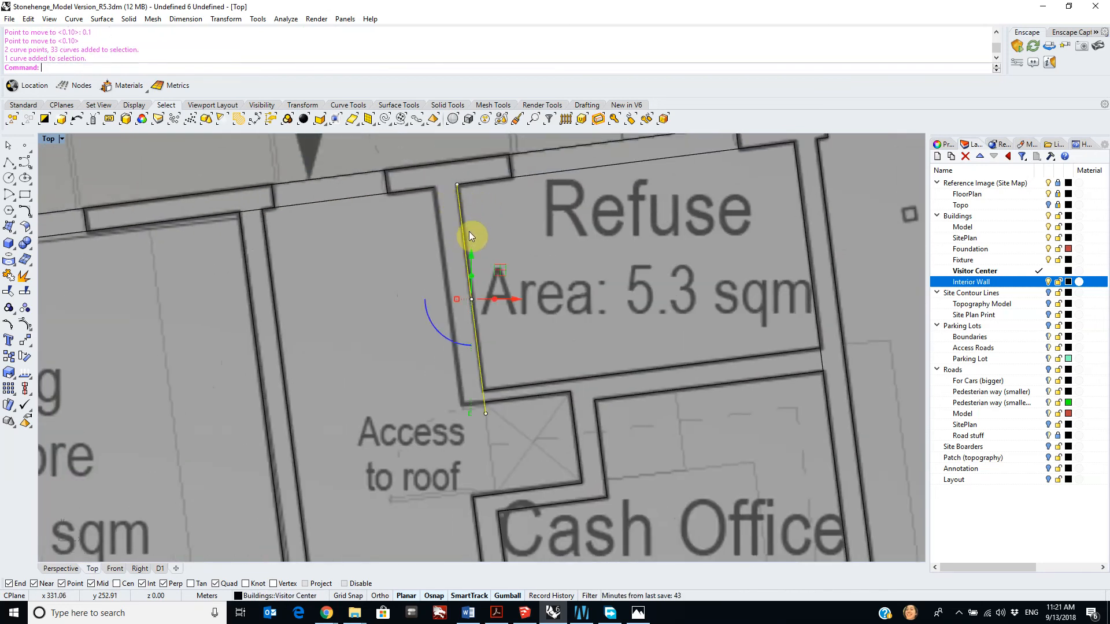
scroll(465, 220, "up", 3)
right_click_drag(468, 224, 508, 269)
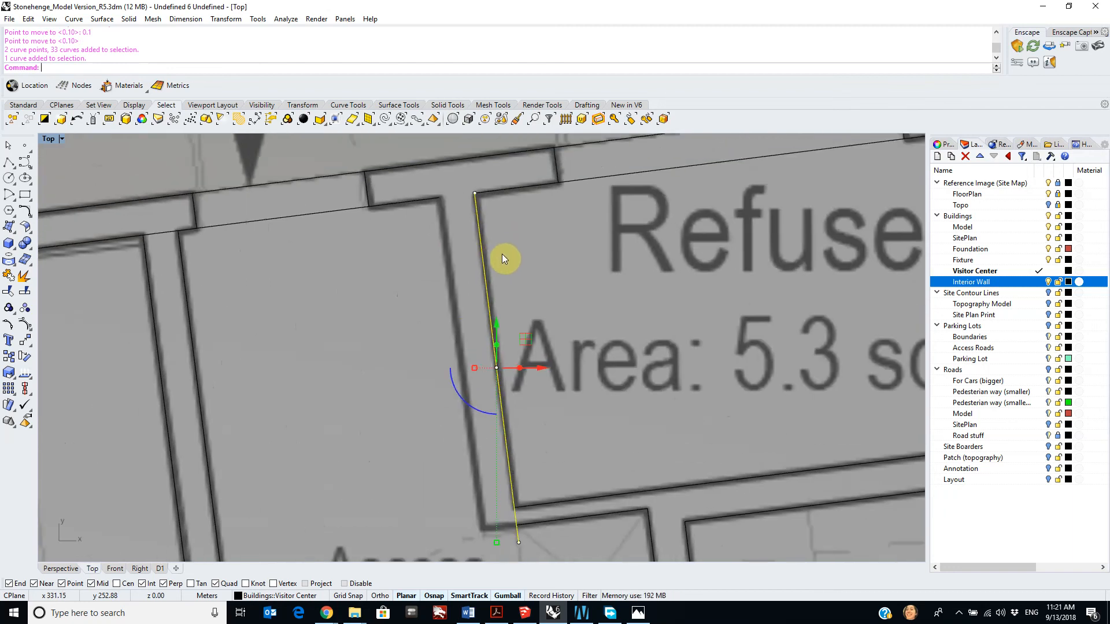
type("Offset")
key("Return")
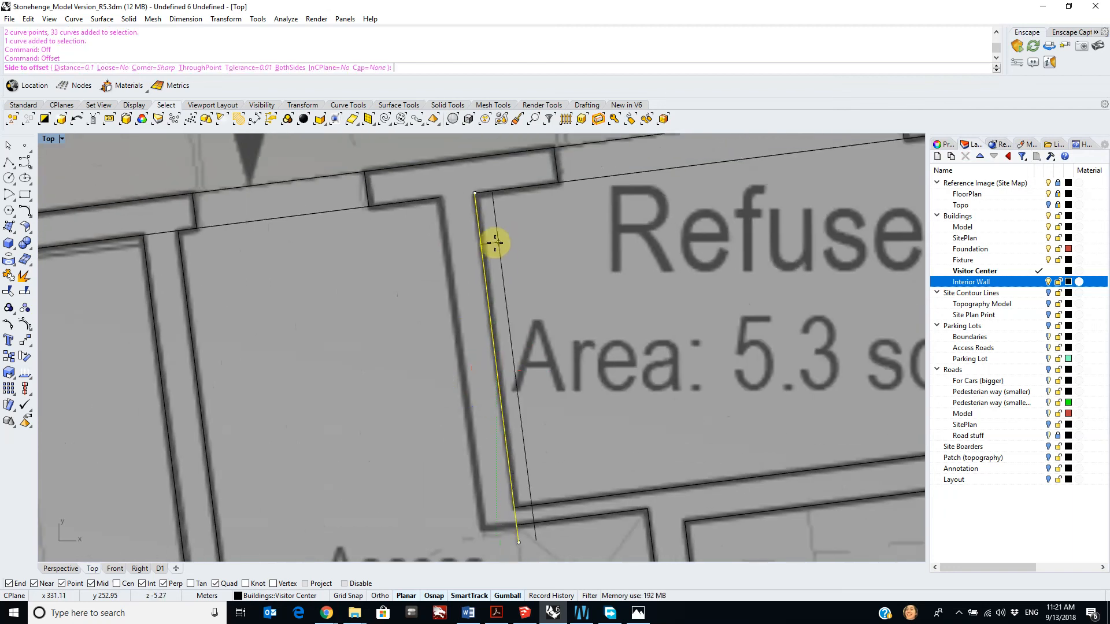
type("0.2")
key("Return")
left_click(440, 208)
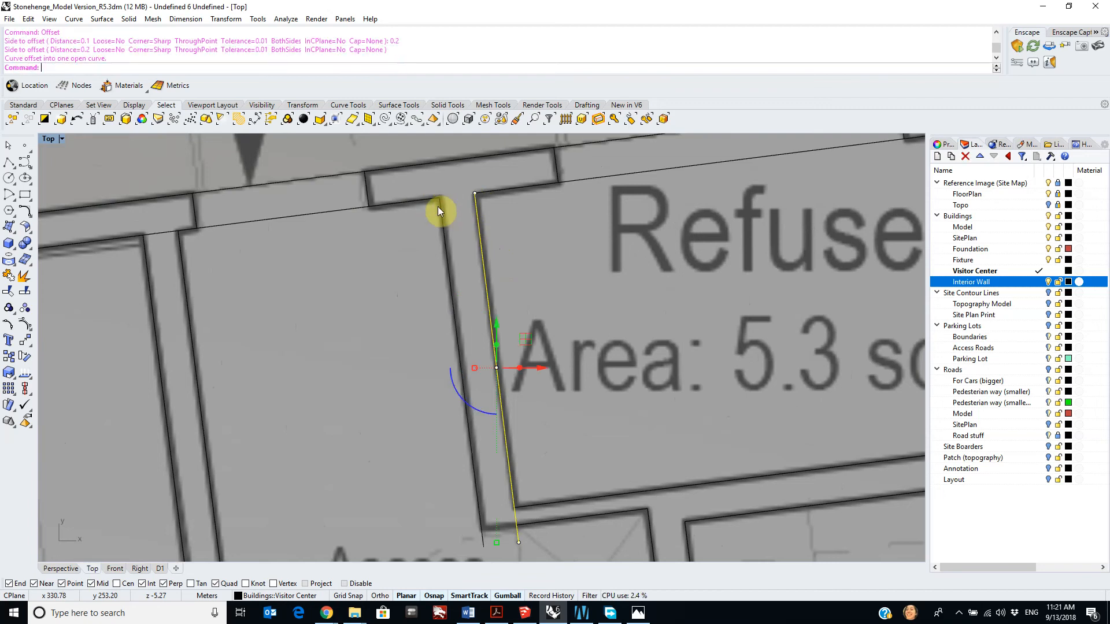
Step: Try to extend the upper wall line of the roof access recess to the new offset wall line
left_click(442, 224)
key("Down")
key("Down")
key("Down")
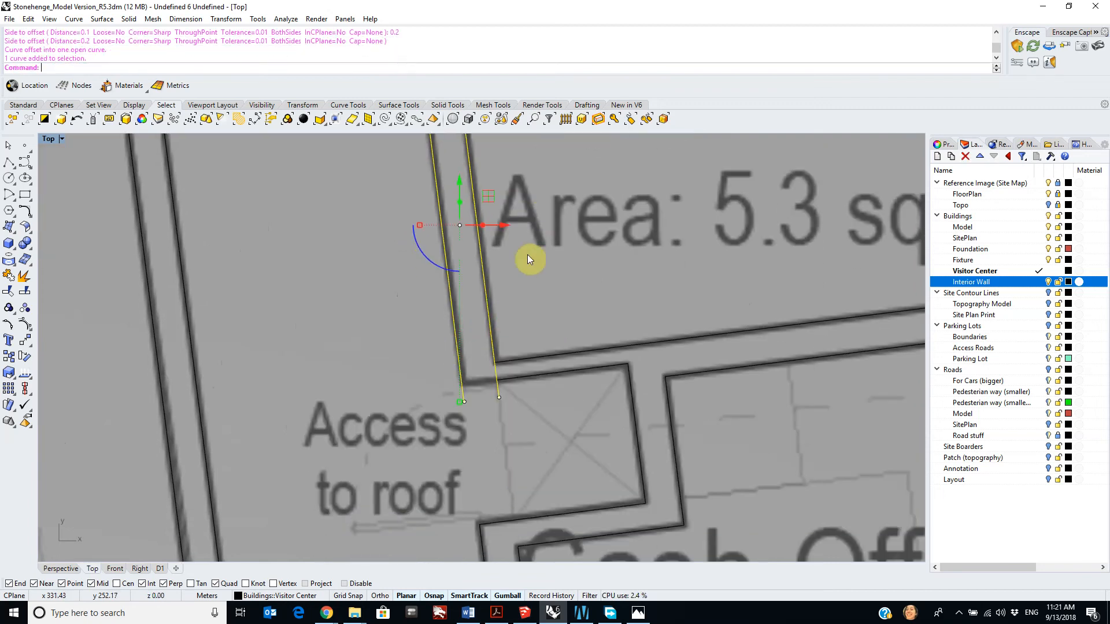
left_click(506, 379)
scroll(529, 387, "up", 3)
type("ex")
key("Return")
left_click(480, 379)
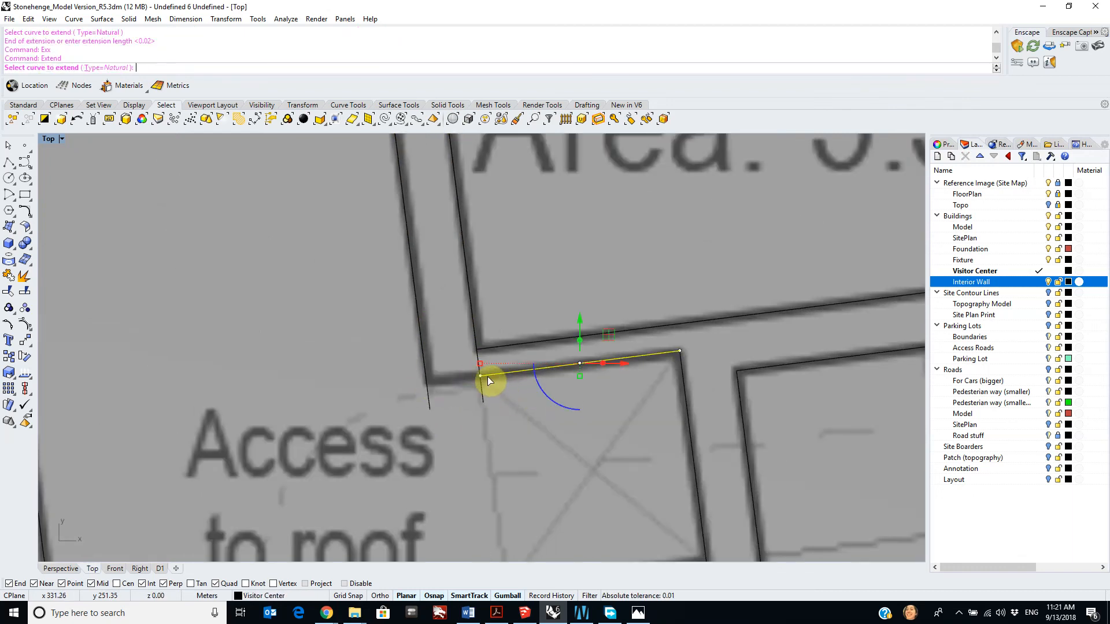
left_click(425, 388)
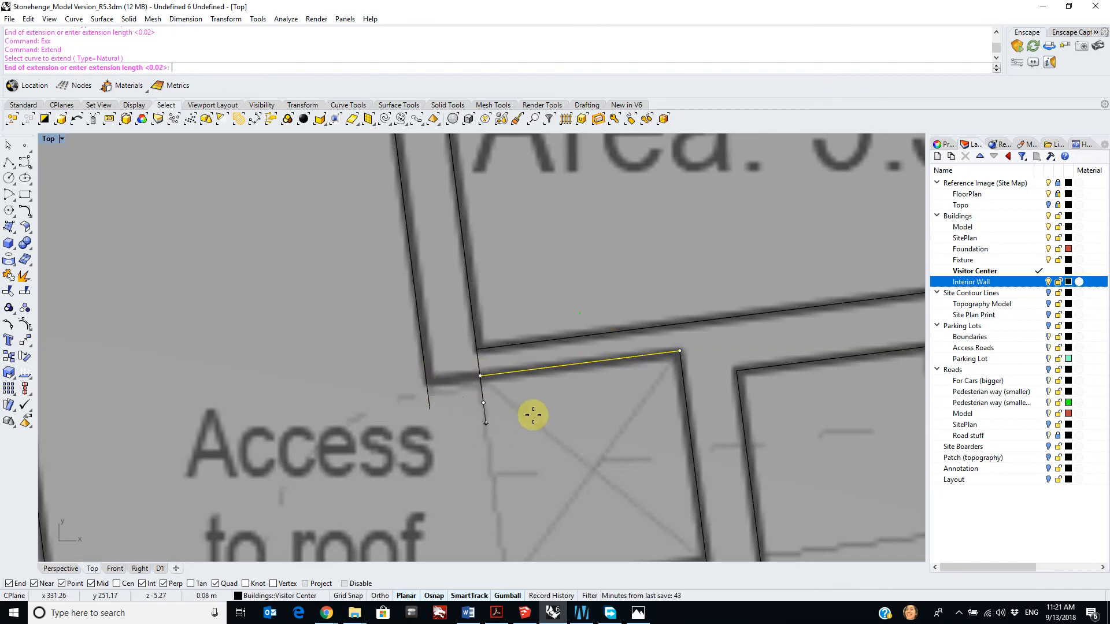
scroll(498, 380, "up", 3)
scroll(471, 381, "up", 4)
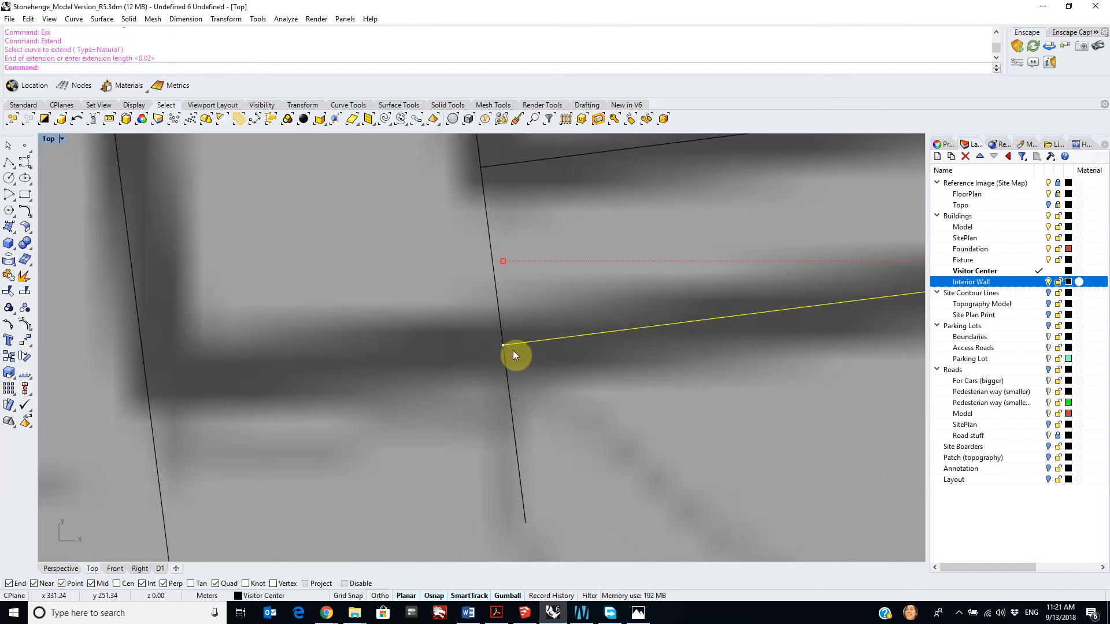
Step: Try to trim the Refuse room's inner wall line at the roof access junction, and undo the cuts
left_click(508, 372)
left_click(532, 345, "shift")
type("trim")
key("Return")
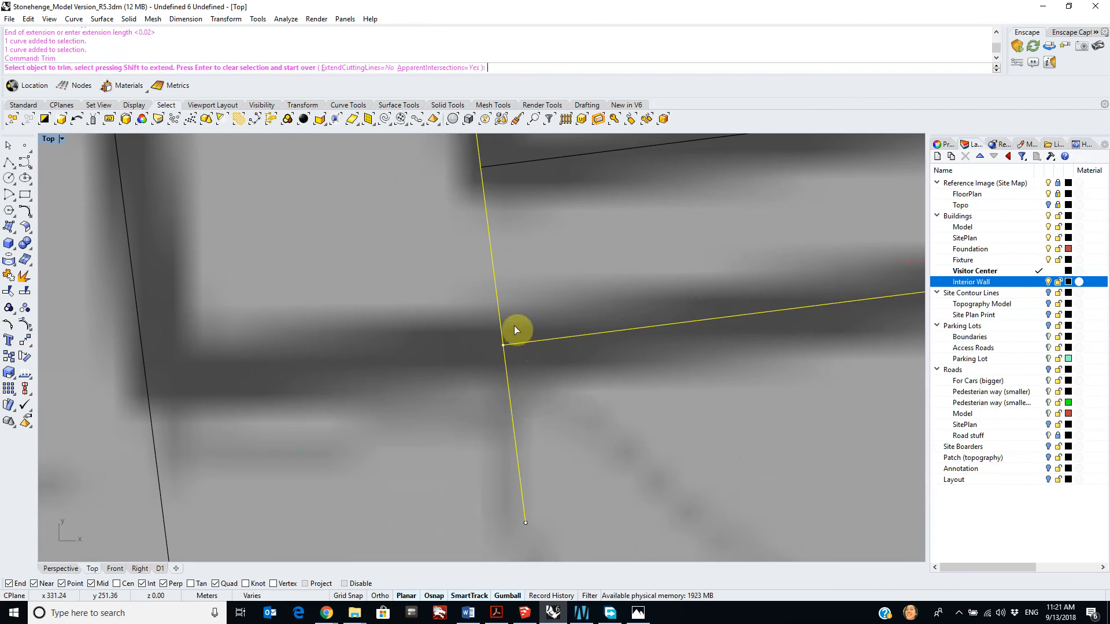
left_click(511, 386)
left_click(496, 300)
scroll(509, 319, "down", 4)
key("ctrl+z")
key("ctrl+z")
left_click(506, 306)
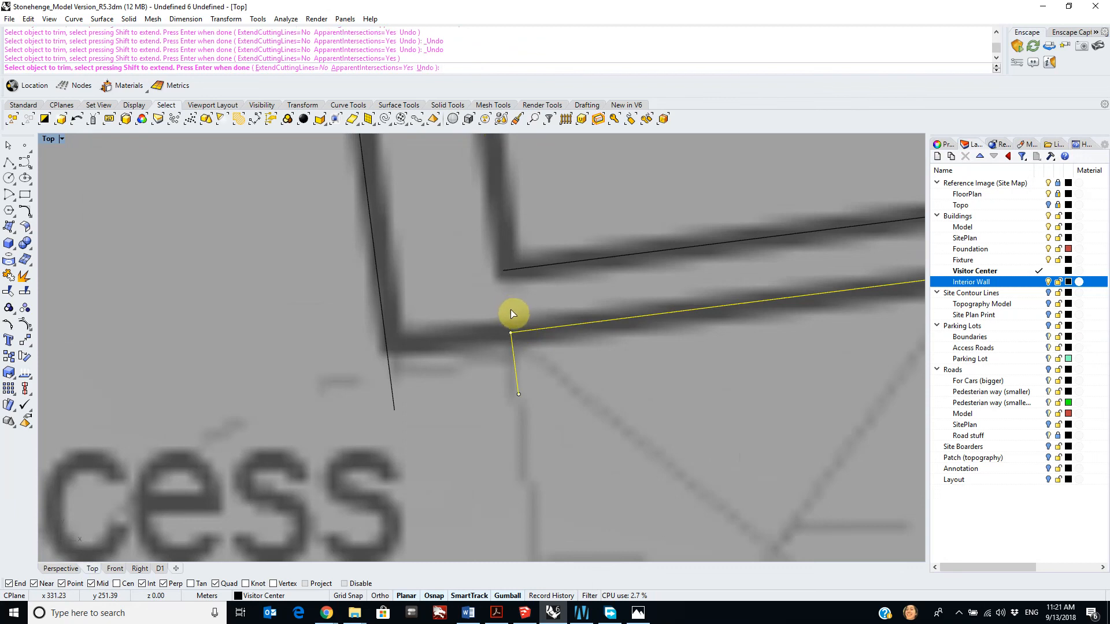
scroll(510, 307, "down", 3)
key("ctrl+z")
key("Return")
left_click_drag(543, 337, 494, 255)
scroll(509, 285, "up", 3)
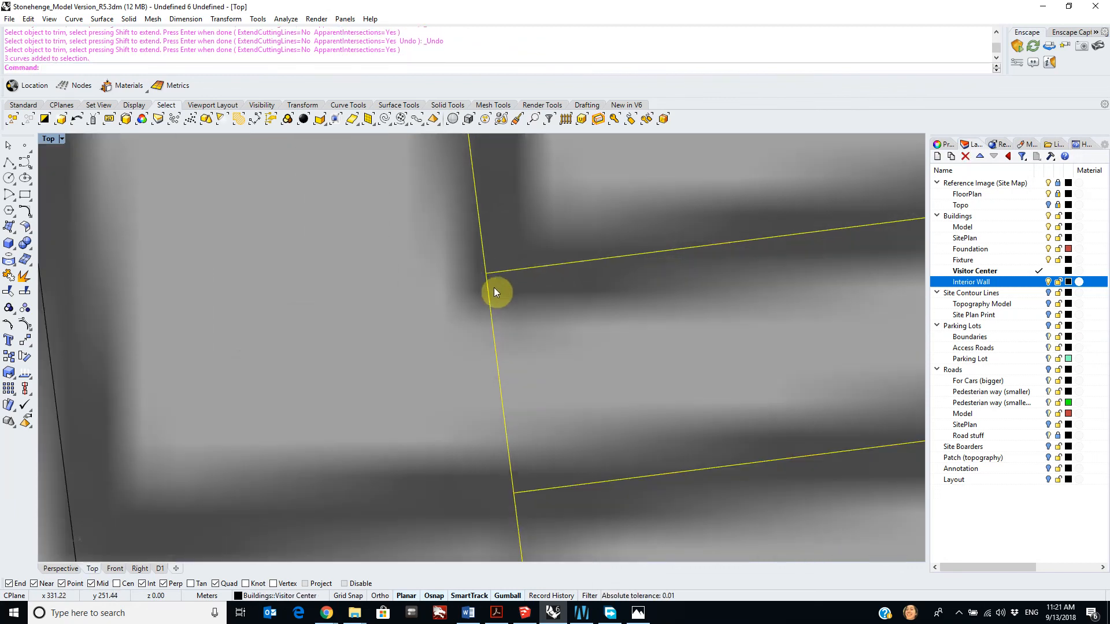
scroll(495, 289, "down", 2)
key("Escape")
Step: Extend the upper wall line of the roof access recess to the offset outer line of the Refuse wall
left_click(533, 298)
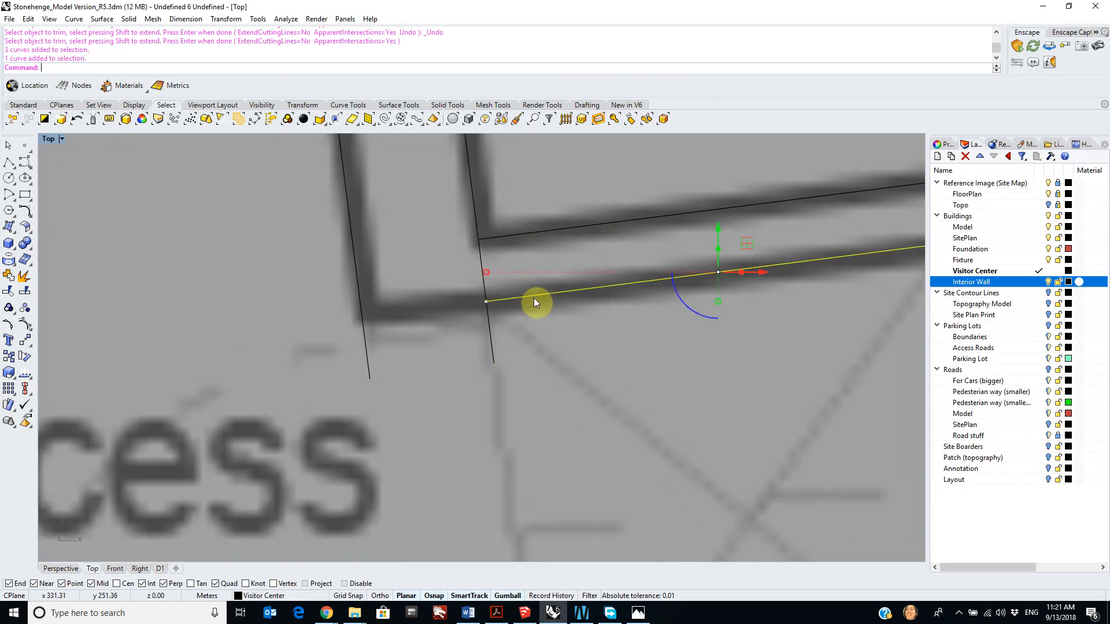
type("Exx")
key("Return")
left_click(487, 303)
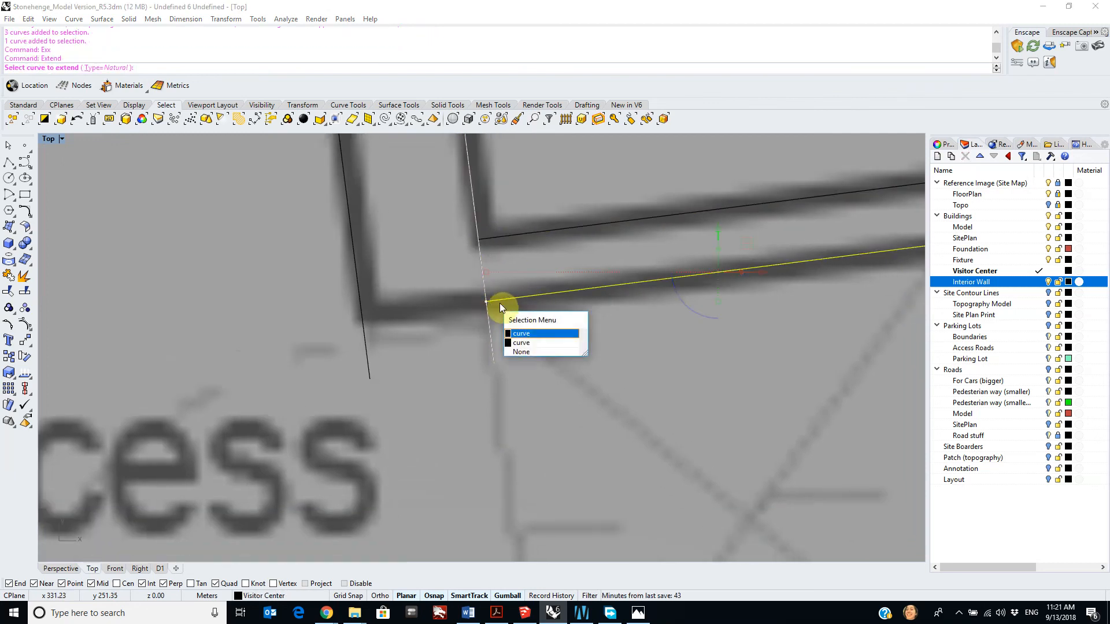
left_click(363, 319)
scroll(363, 319, "down", 4)
key("Return")
Step: Select all the Refuse and Cash Office wall curves as cutters and trim the overhanging lines at the roof access corner
scroll(500, 352, "down", 6)
left_click_drag(681, 463, 427, 154)
type("trim")
key("Return")
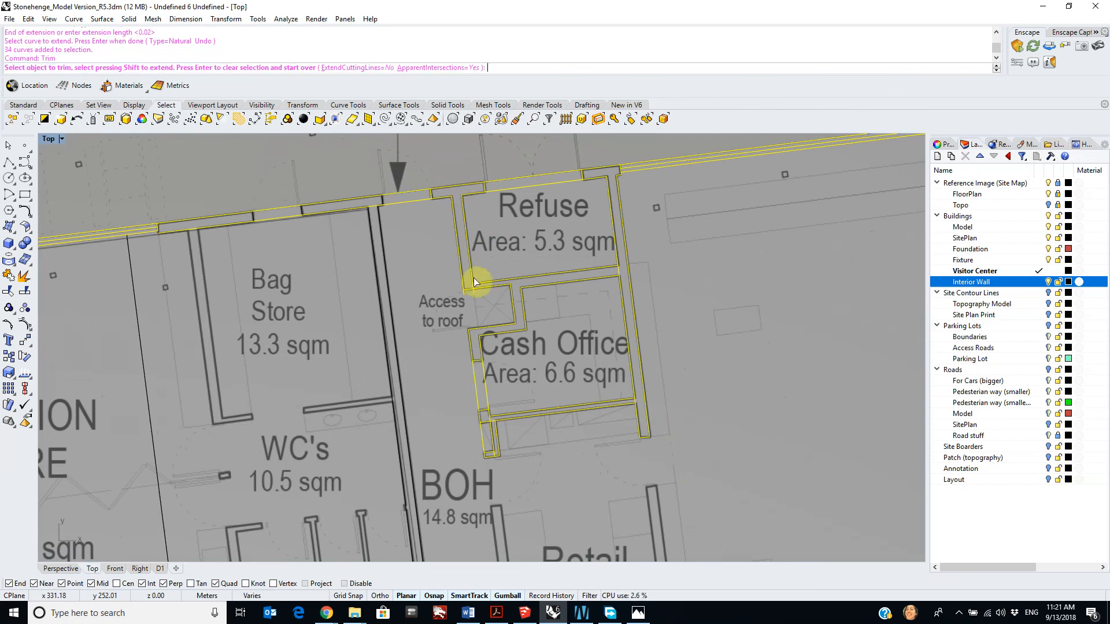
scroll(471, 233, "up", 8)
left_click(414, 234)
left_click(491, 182)
left_click(497, 213)
Step: Trim the lines across the Cash Office door opening and the leftover segments around the closet wall and its foot
scroll(550, 237, "down", 6)
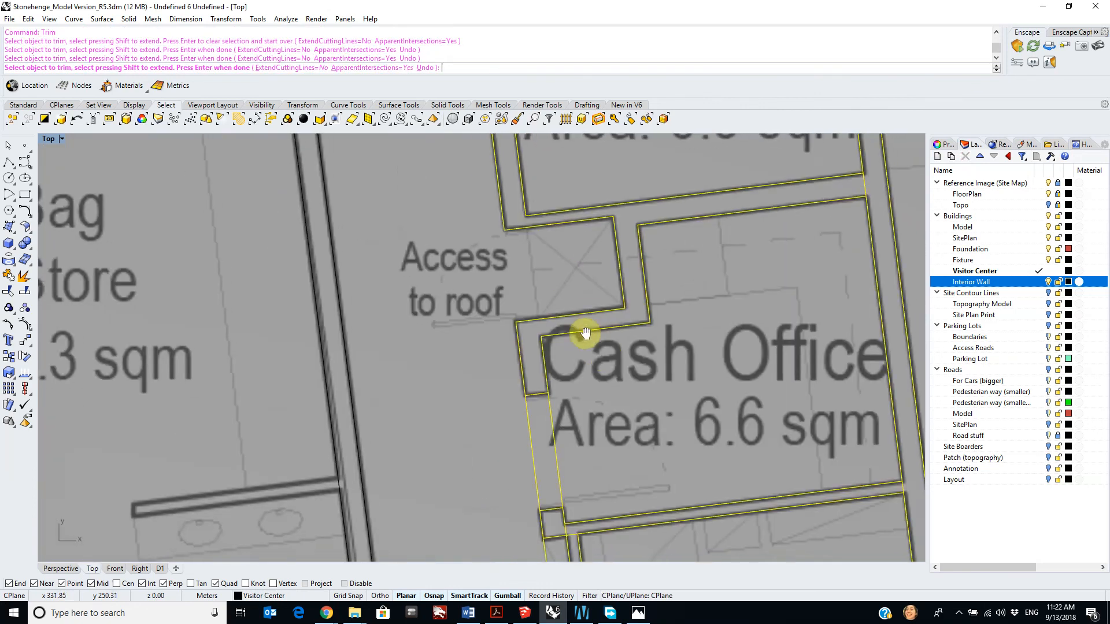
left_click(498, 366)
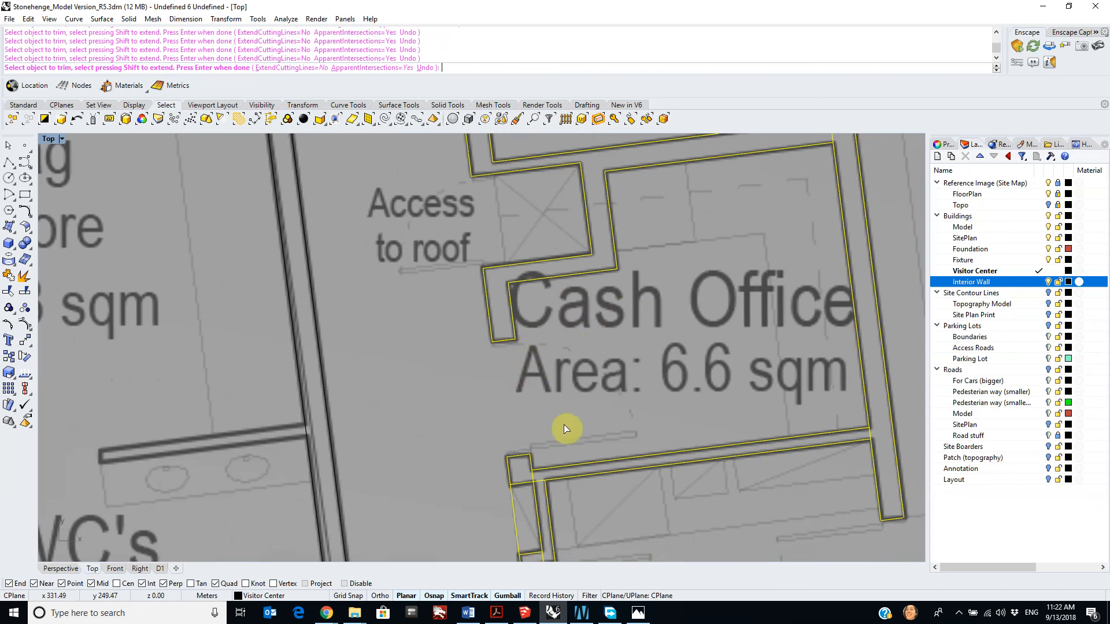
scroll(515, 370, "up", 5)
left_click(496, 349)
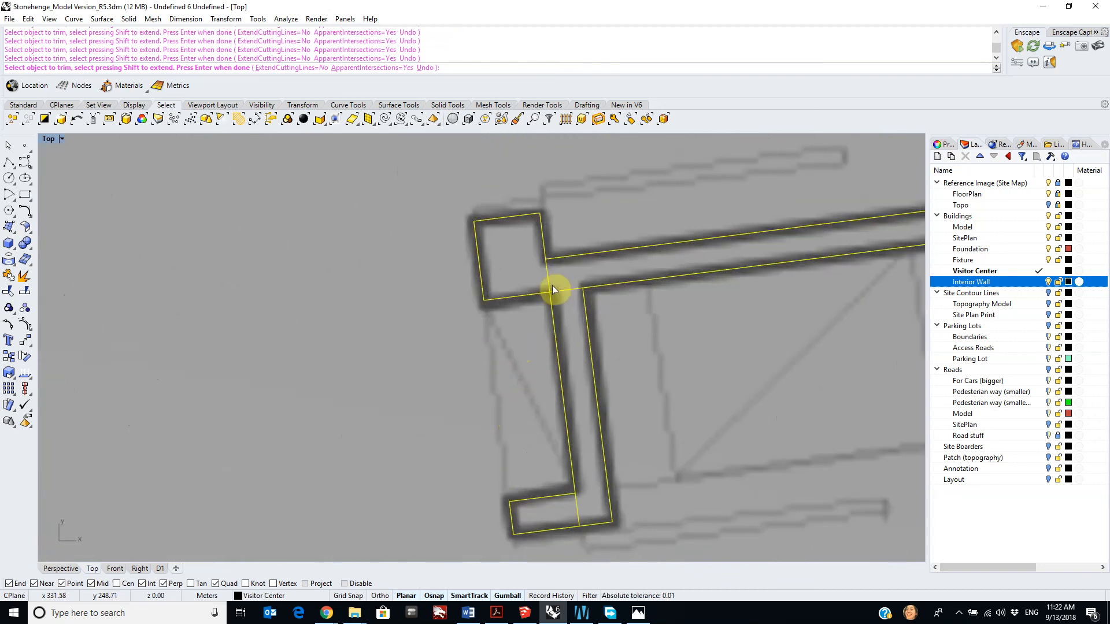
left_click(576, 512)
left_click(571, 293)
scroll(571, 296, "down", 5)
Step: Trim the leftover line segments where the Cash Office's interior walls meet its long outer side wall
scroll(669, 290, "up", 7)
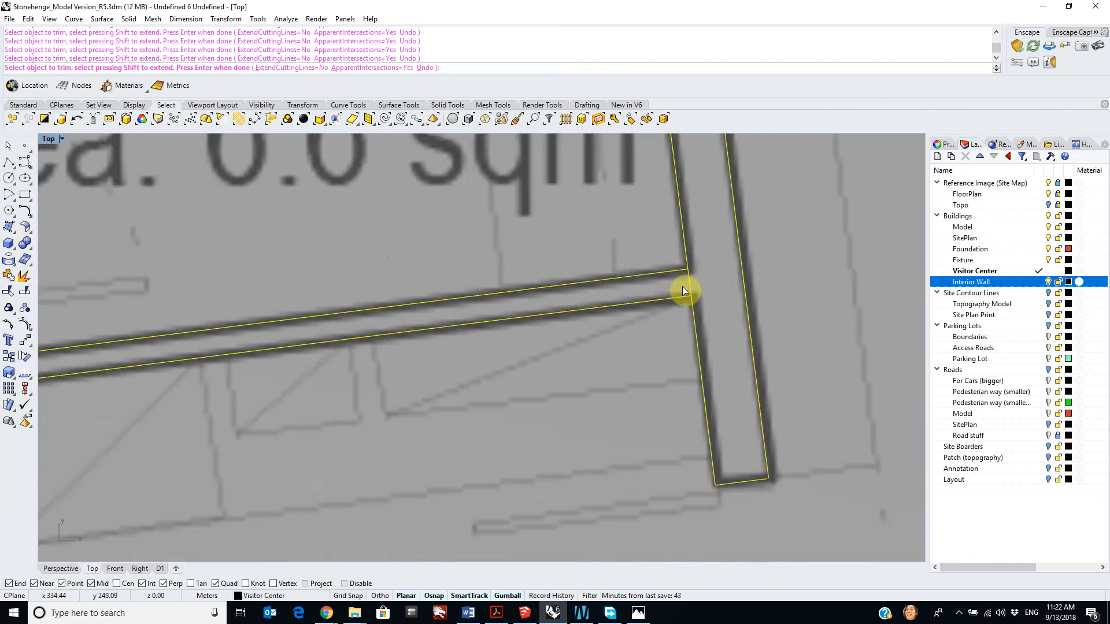
scroll(690, 282, "down", 4)
right_click_drag(609, 222, 637, 376)
right_click_drag(648, 86, 650, 234)
scroll(682, 253, "up", 4)
scroll(521, 298, "down", 6)
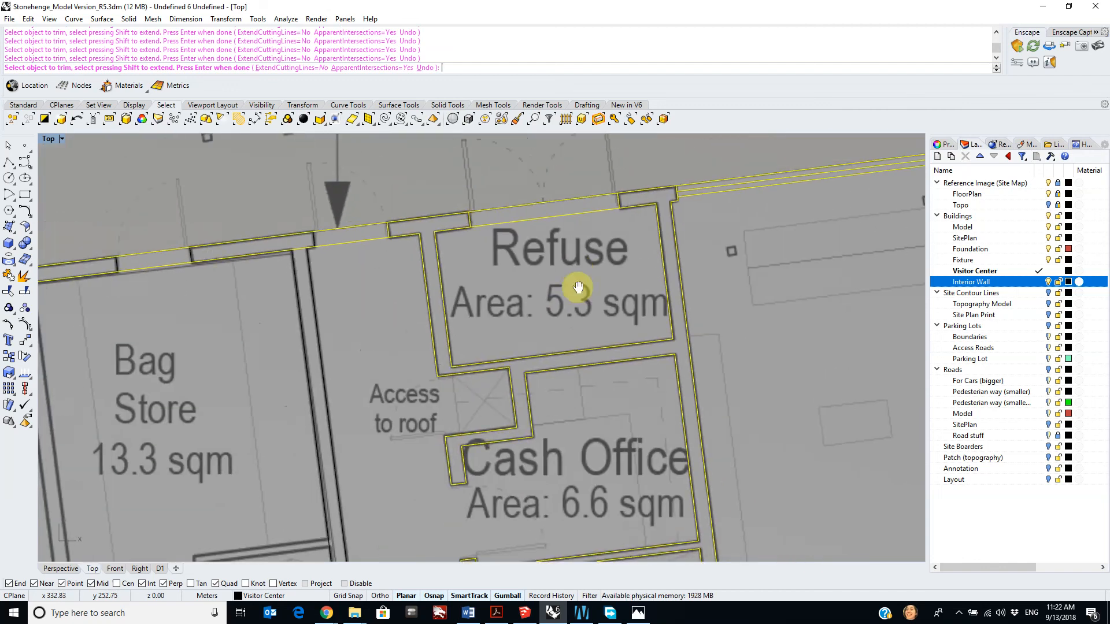
Step: Trim the leftover line segments where the Refuse room's side walls meet the exterior wall piers
scroll(608, 250, "up", 5)
scroll(735, 242, "up", 3)
scroll(605, 242, "down", 2)
right_click_drag(272, 275, 494, 248)
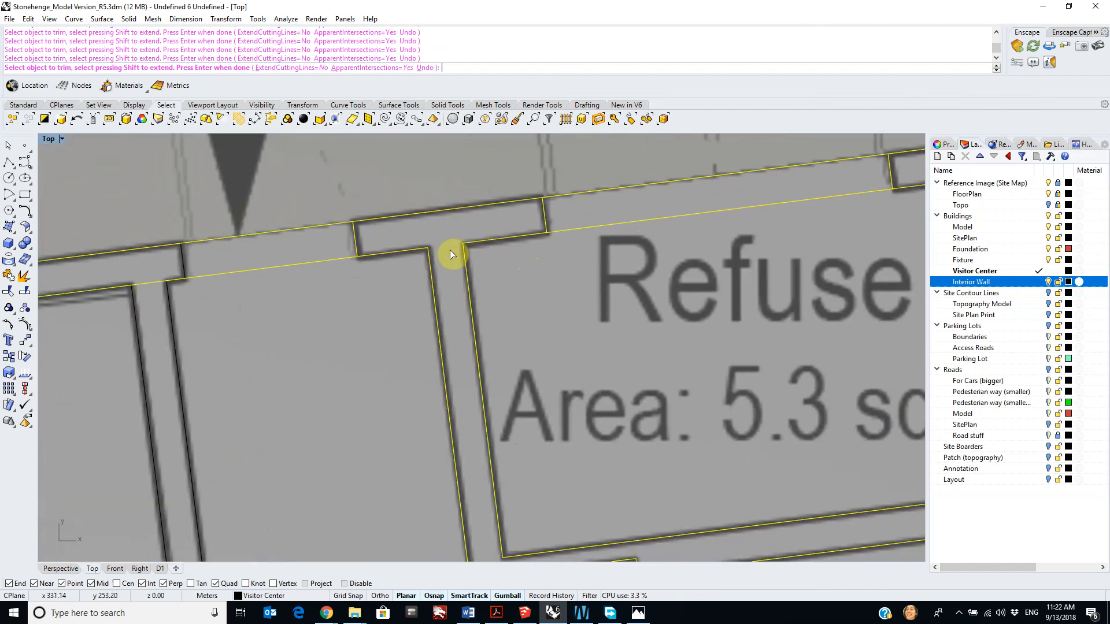
scroll(755, 250, "down", 2)
right_click_drag(723, 258, 637, 218)
scroll(613, 211, "up", 2)
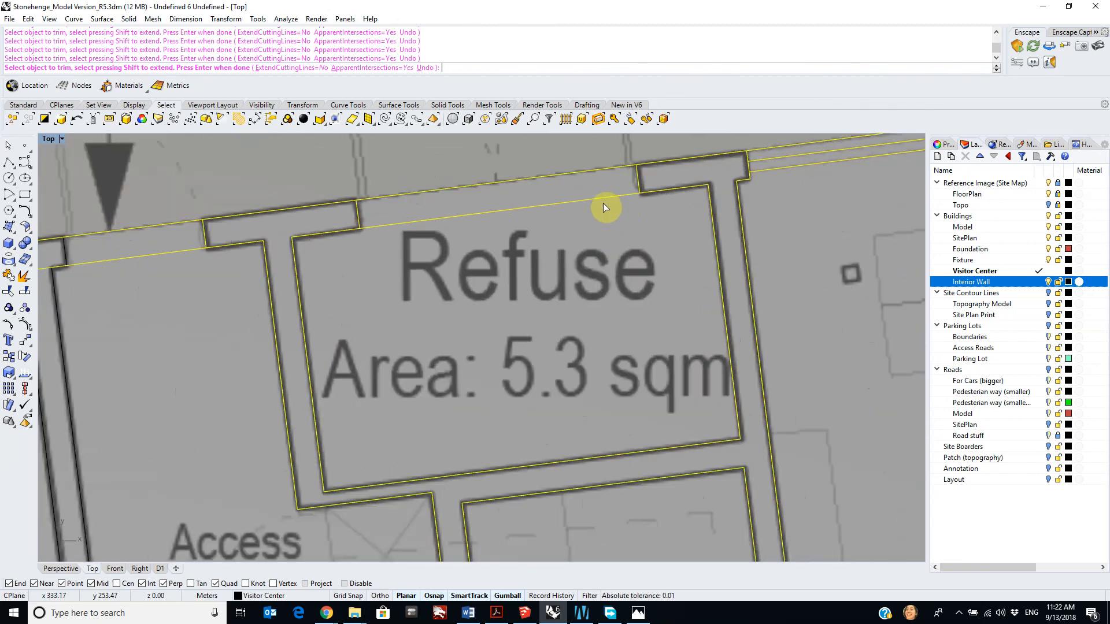
Step: Trim both exterior wall lines across the Refuse opening and across the BOH corridor entrance
left_click(603, 197)
left_click(591, 174)
right_click_drag(215, 255, 389, 255)
left_click(355, 252)
left_click(342, 229)
scroll(300, 277, "down", 2)
right_click_drag(300, 277, 627, 256)
scroll(672, 254, "down", 1)
right_click_drag(810, 255, 623, 244)
key("Return")
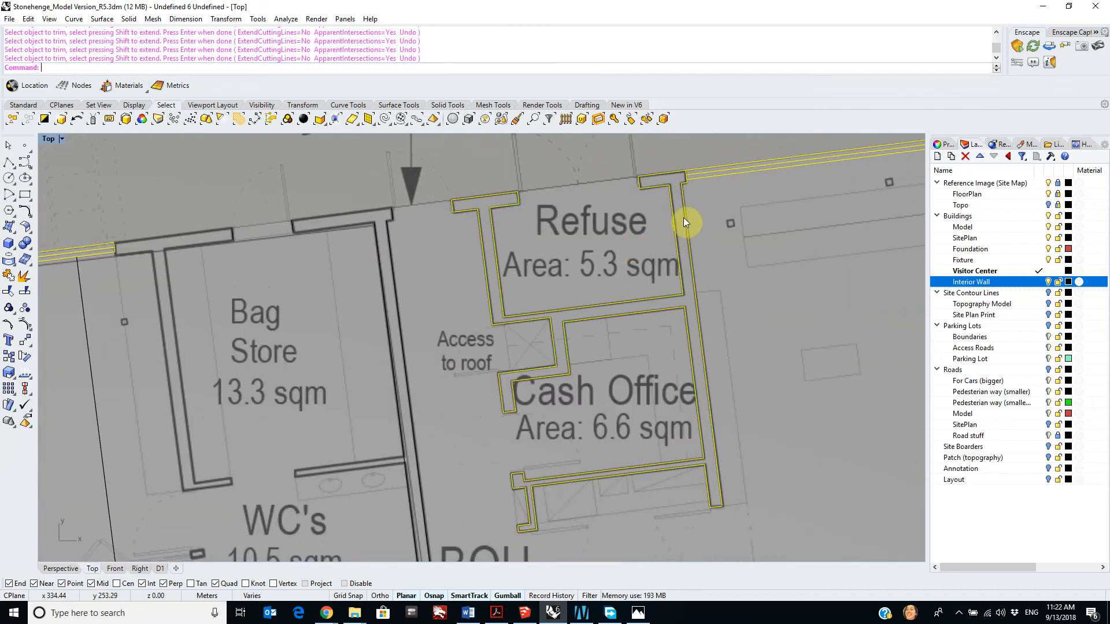
Step: Deselect the remaining exterior wall lines and join the selected Refuse and Cash Office wall curves
scroll(709, 199, "up", 2)
left_click(719, 152, "ctrl")
scroll(636, 324, "down", 2)
scroll(616, 338, "down", 1)
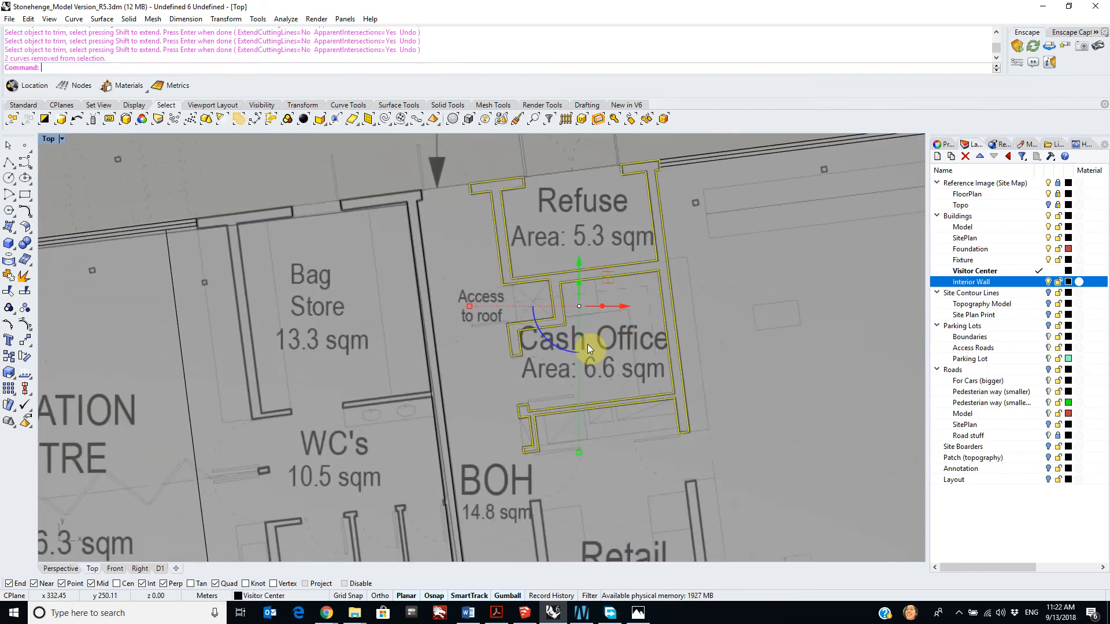
left_click(8, 276)
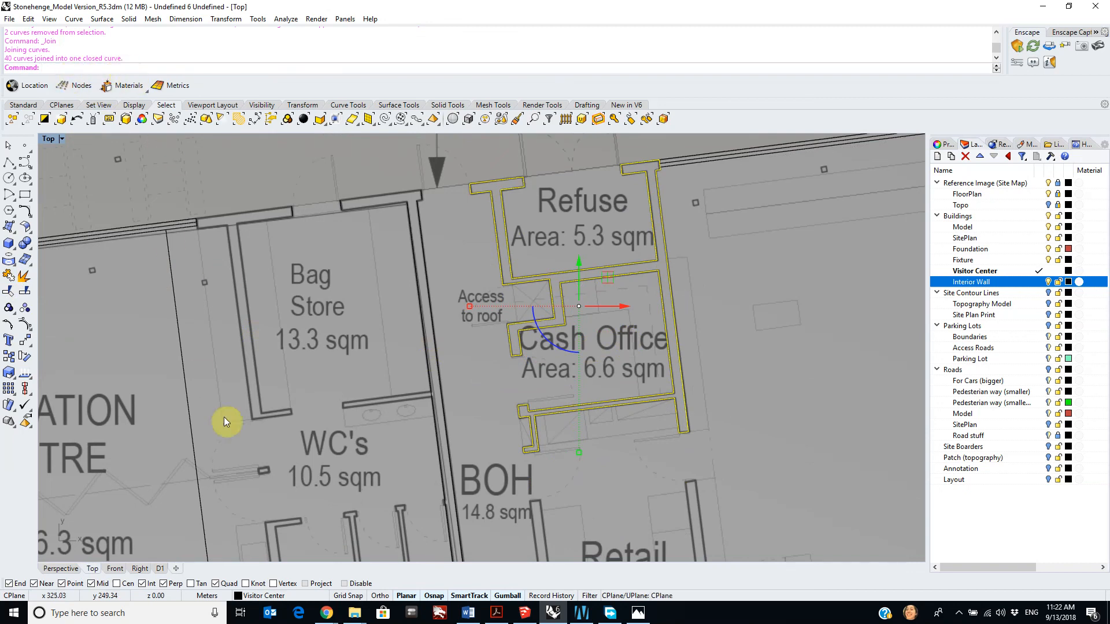
Step: Extrude the joined Refuse and Cash Office wall outline vertically into a solid with ExtrudeCrv in the Perspective view
left_click(61, 568)
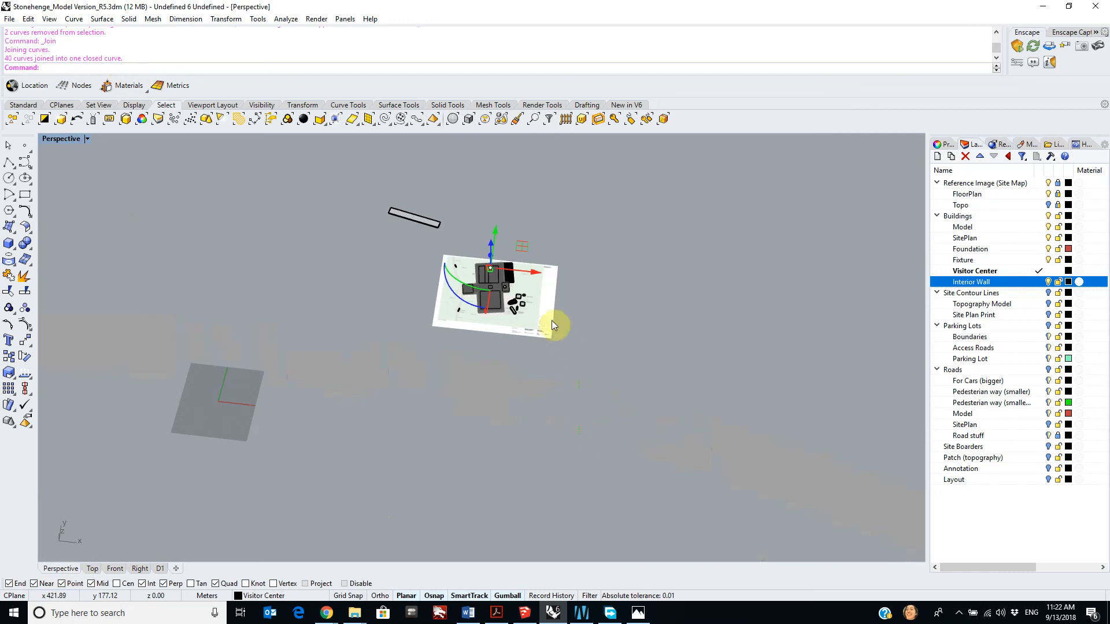
scroll(492, 272, "up", 3)
scroll(491, 272, "up", 3)
type("Z")
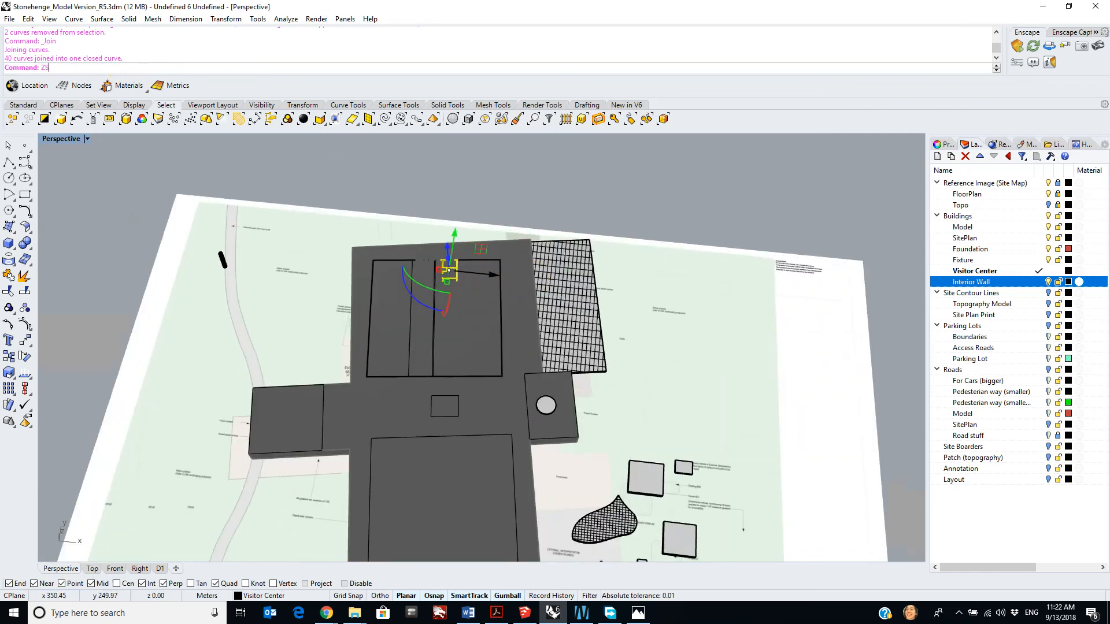
type("S")
key("Return")
scroll(623, 285, "down", 5)
right_click_drag(595, 297, 585, 373)
type("ExC")
key("Return")
scroll(584, 292, "down", 3)
right_click_drag(575, 260, 630, 263)
key("Return")
scroll(577, 304, "up", 8)
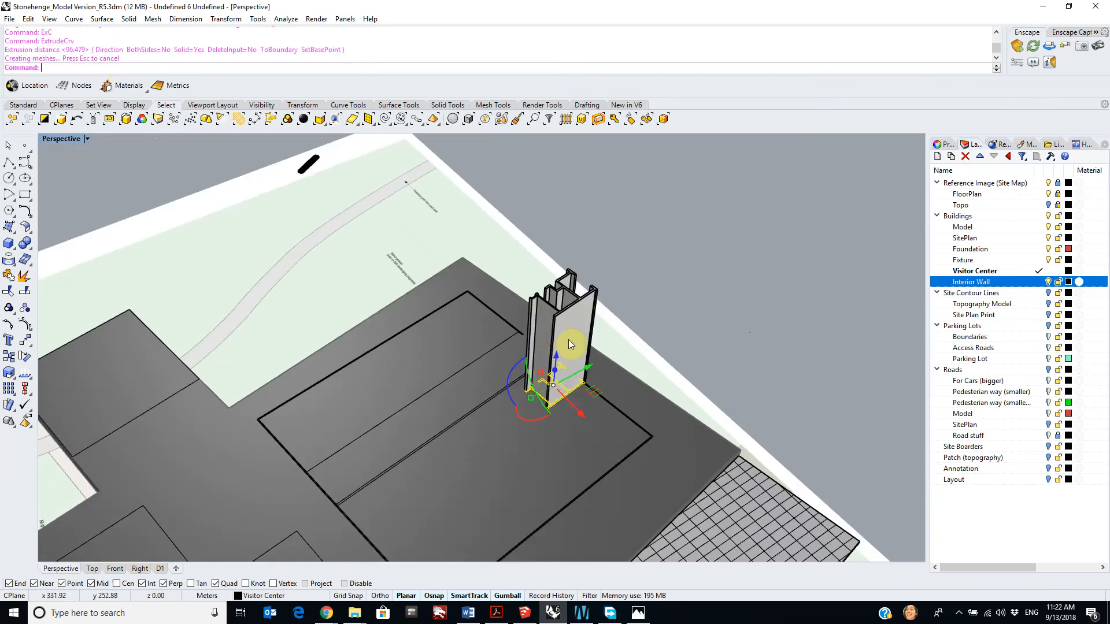
right_click_drag(588, 299, 634, 247)
scroll(613, 246, "up", 6)
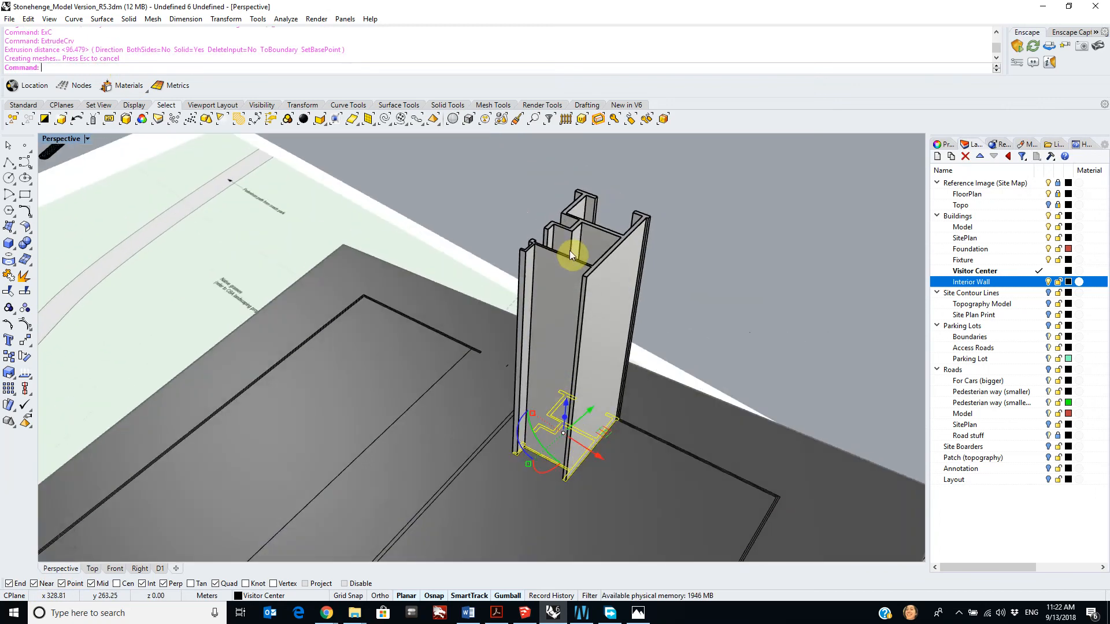
Step: Undo the extrusion of the Refuse and Cash Office wall outline and return to the Top view of the floor plan
key("ctrl+z")
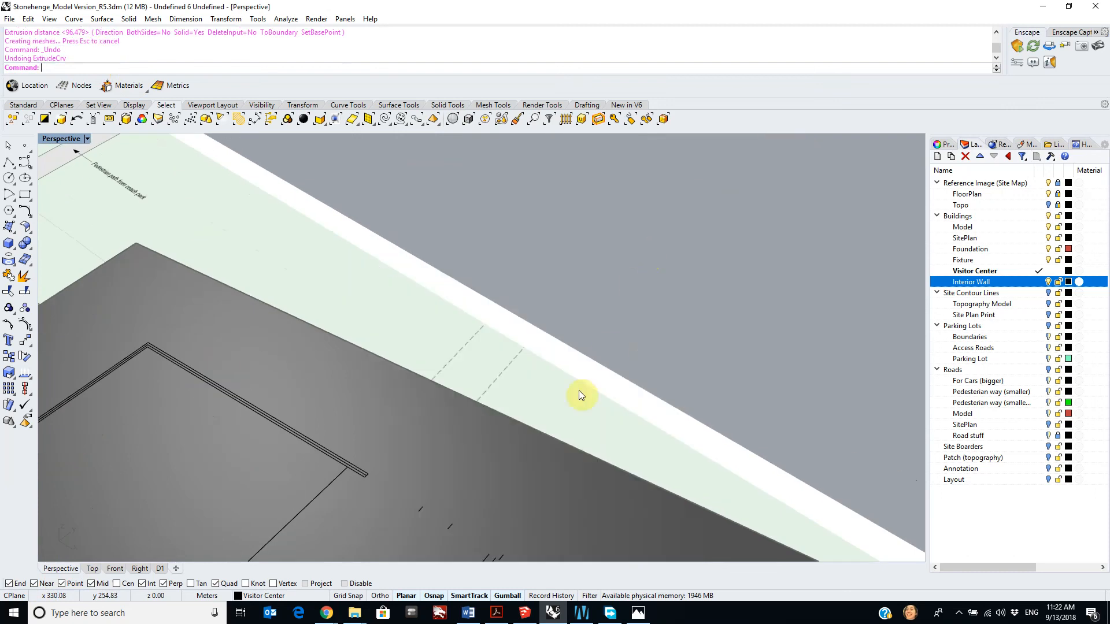
scroll(578, 390, "down", 5)
right_click_drag(585, 392, 633, 293, "shift")
left_click(92, 570)
scroll(568, 361, "down", 5)
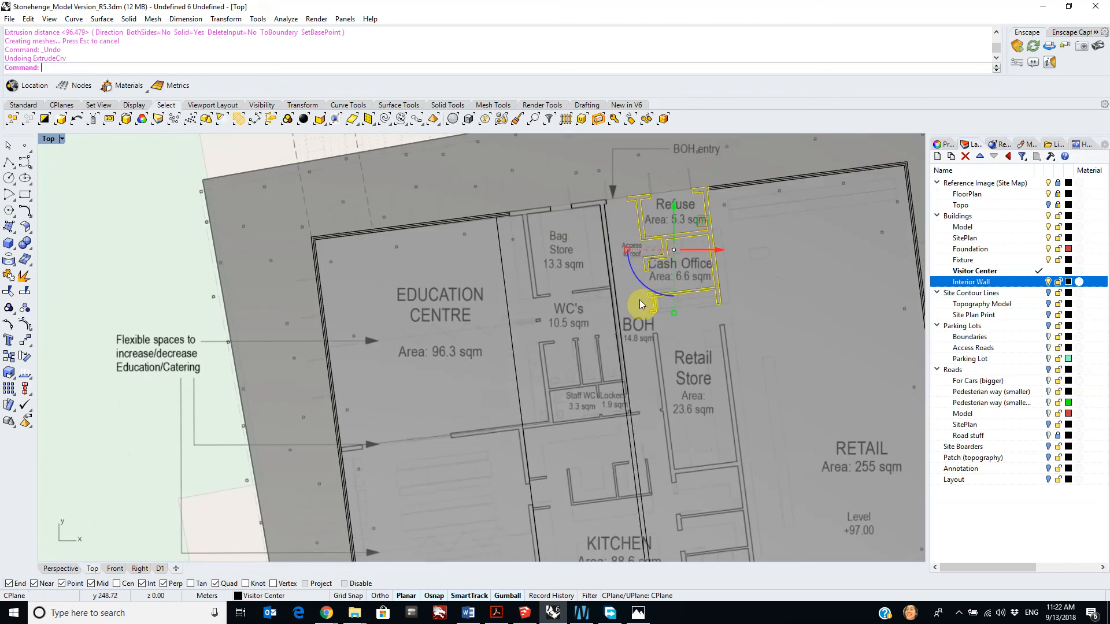
scroll(640, 299, "down", 2)
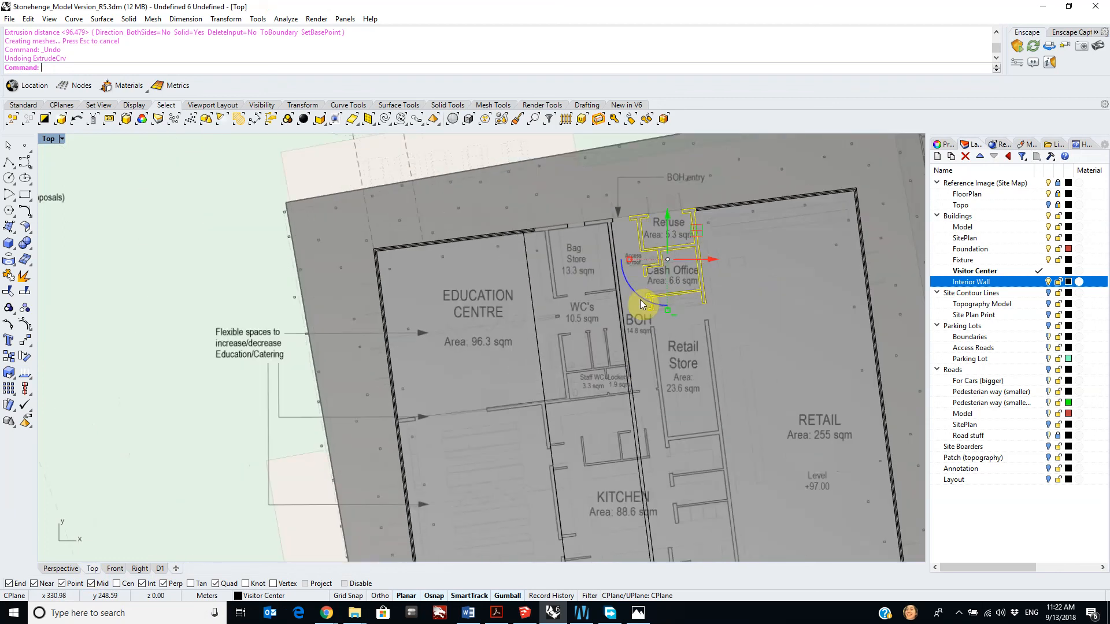
right_click_drag(630, 278, 623, 263)
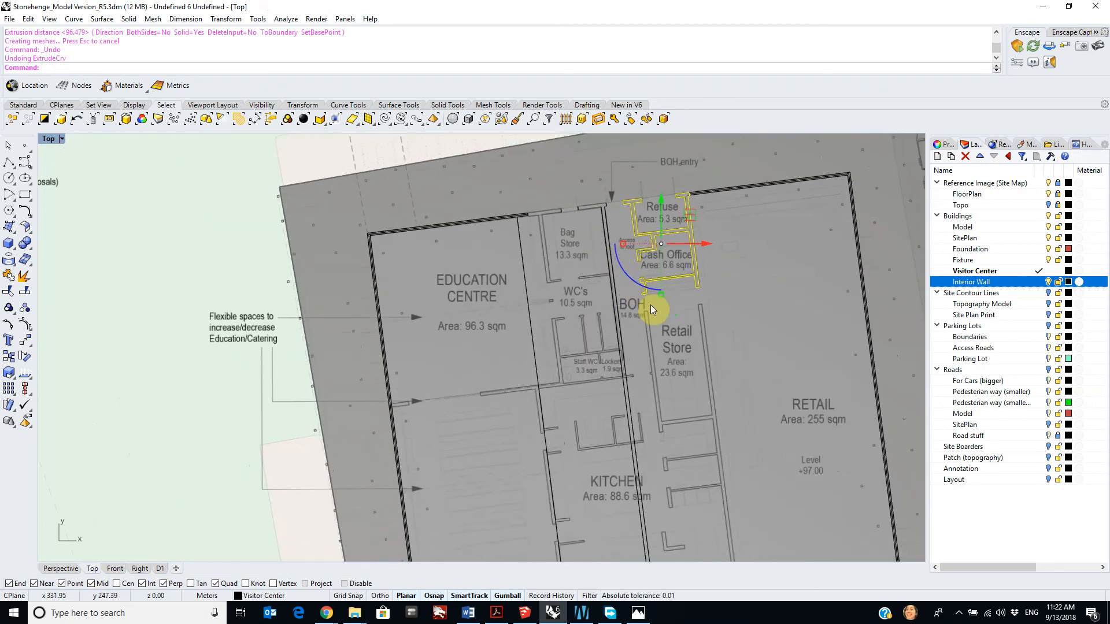
Step: Examine the floor plan from the Retail Store and Kitchen across the Orientation area to the Interpretation building
right_click_drag(669, 342, 629, 296)
right_click_drag(640, 363, 588, 255)
scroll(590, 255, "down", 6)
right_click_drag(652, 373, 622, 269)
scroll(619, 276, "up", 6)
right_click_drag(685, 366, 631, 261)
scroll(627, 259, "down", 6)
right_click_drag(669, 346, 645, 289)
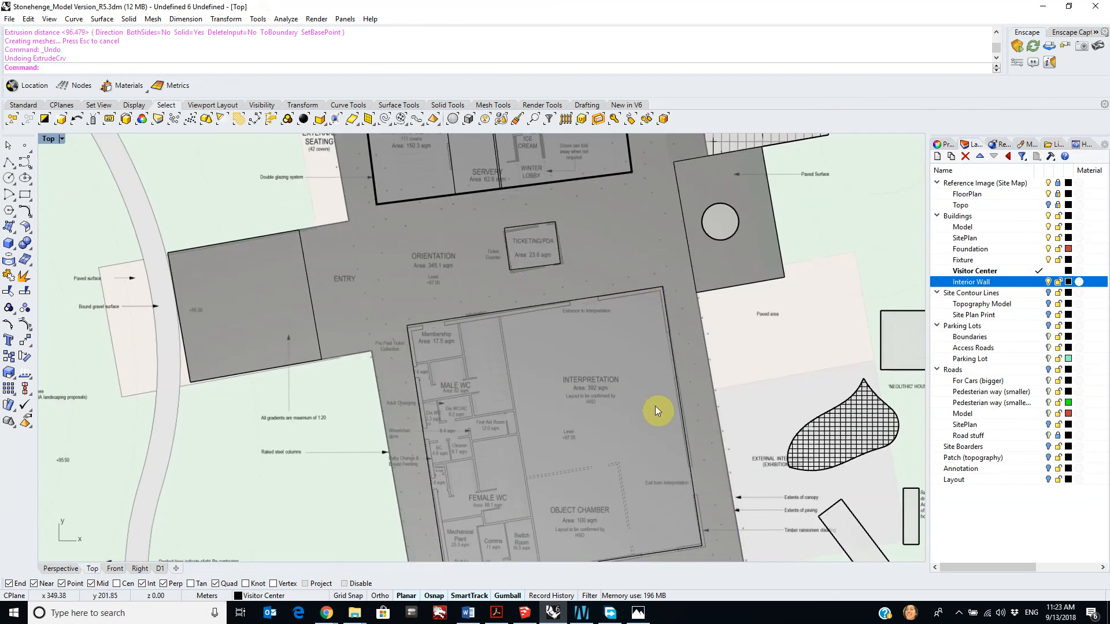
scroll(585, 252, "down", 6)
scroll(710, 245, "up", 6)
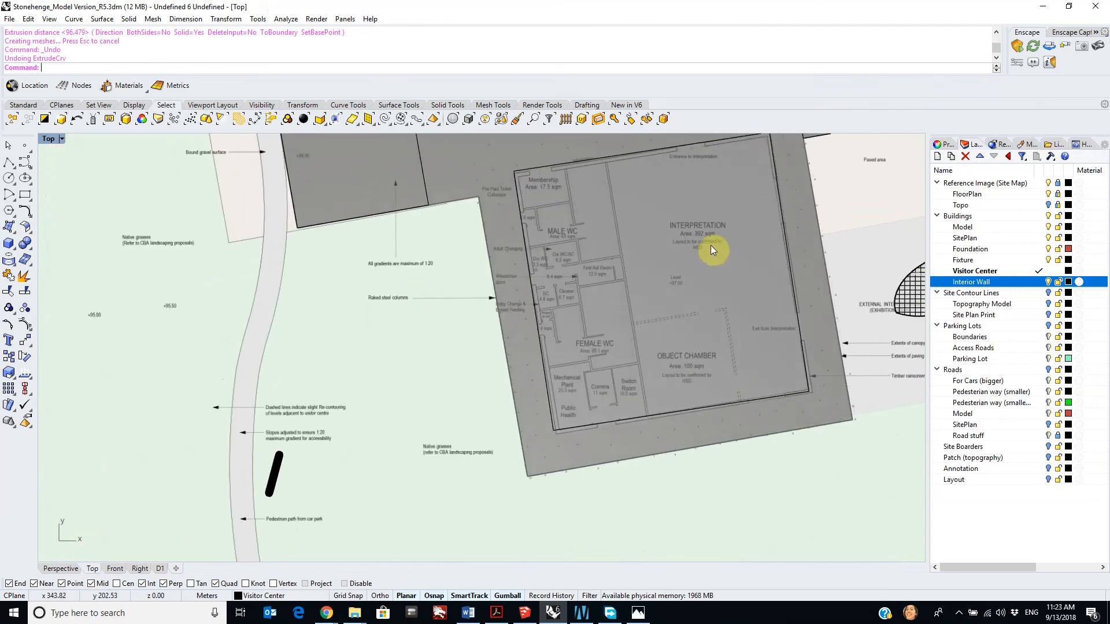
Step: Inspect the interior wall layout around the WCs, Mechanical Plant, Switch Room and Object Chamber, and the exit from Interpretation
right_click_drag(715, 250, 617, 334)
scroll(616, 335, "up", 6)
right_click_drag(446, 338, 486, 310)
right_click_drag(636, 358, 568, 293)
right_click_drag(658, 379, 780, 354)
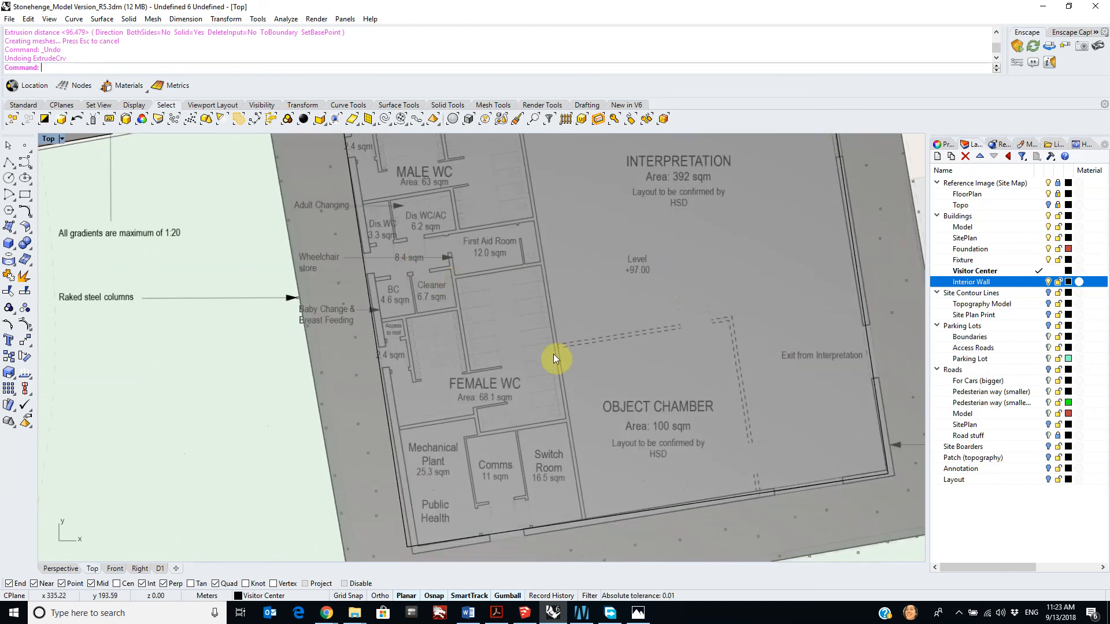
scroll(485, 373, "down", 6)
scroll(648, 397, "up", 5)
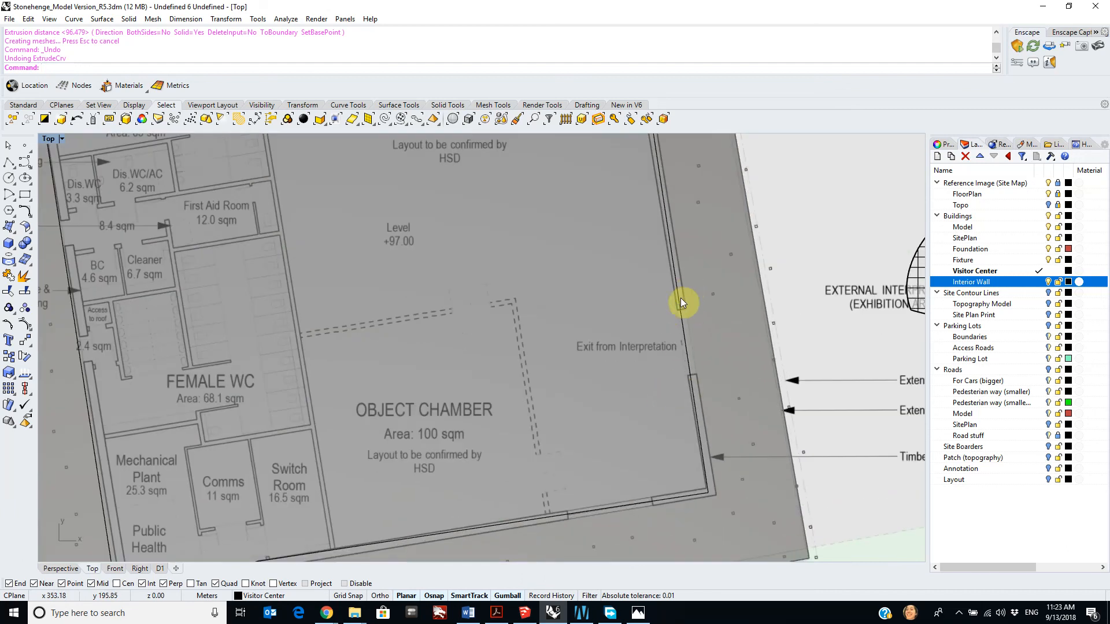
scroll(573, 330, "down", 6)
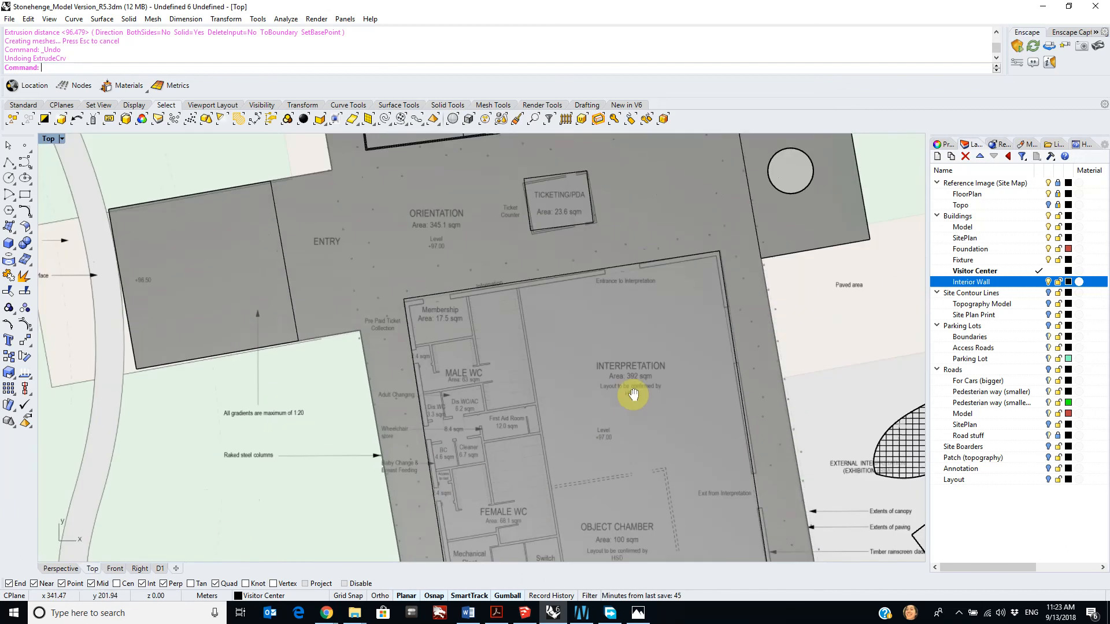
Step: Review the remaining interior walls around the Cash Office, BOH corridor, Retail Store and Kitchen on the floor plan
scroll(619, 210, "up", 7)
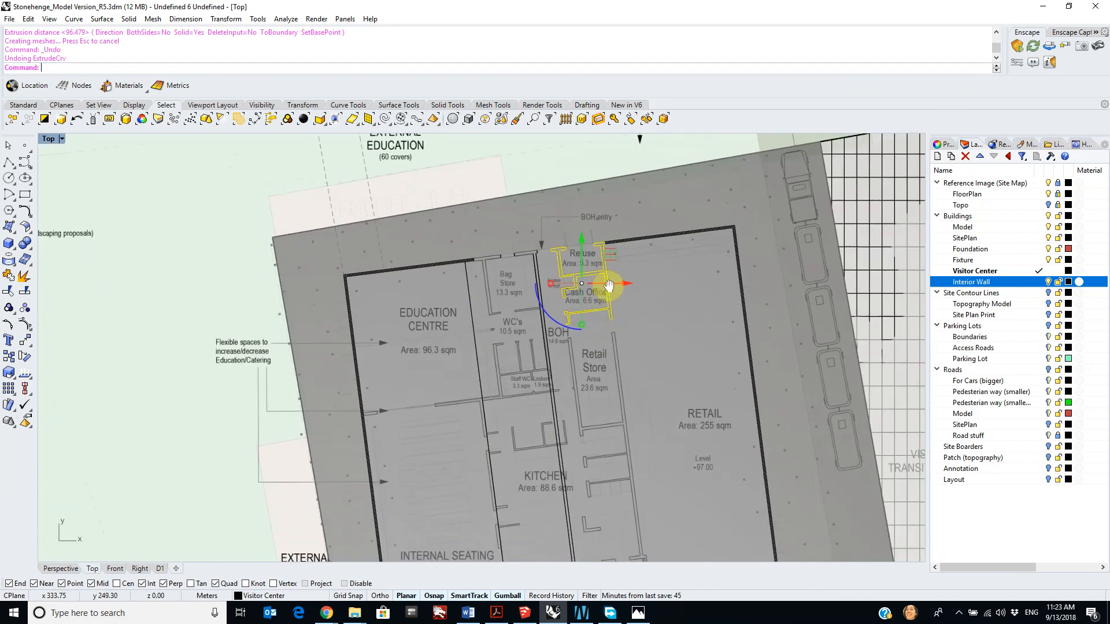
scroll(555, 295, "down", 7)
scroll(633, 306, "up", 3)
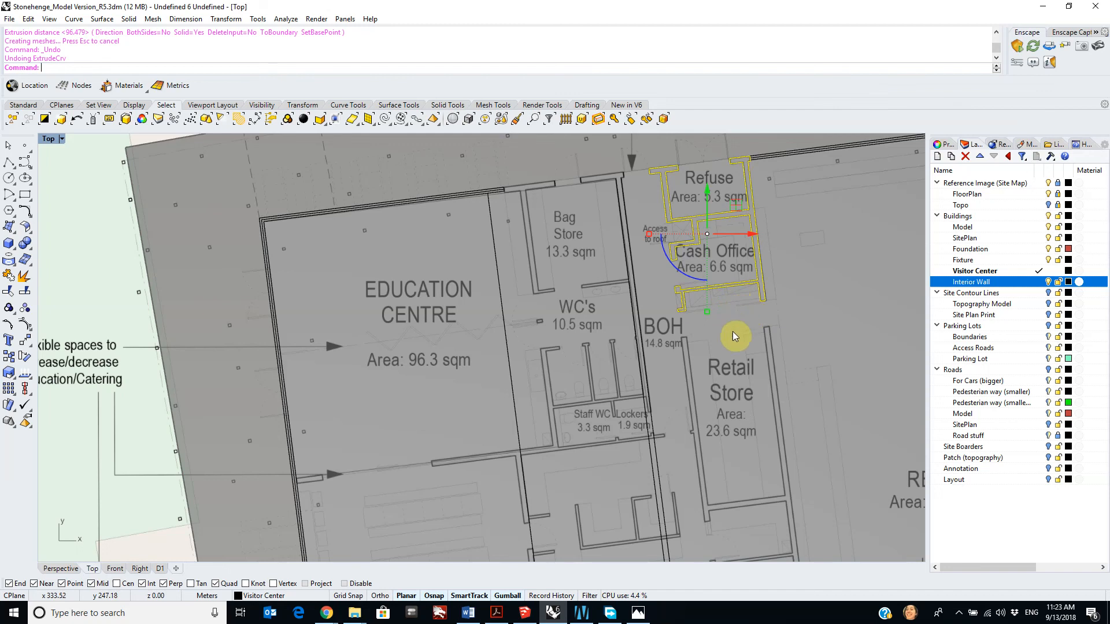
right_click_drag(729, 337, 564, 294)
scroll(604, 332, "up", 4)
right_click_drag(650, 293, 717, 258)
scroll(714, 286, "down", 3)
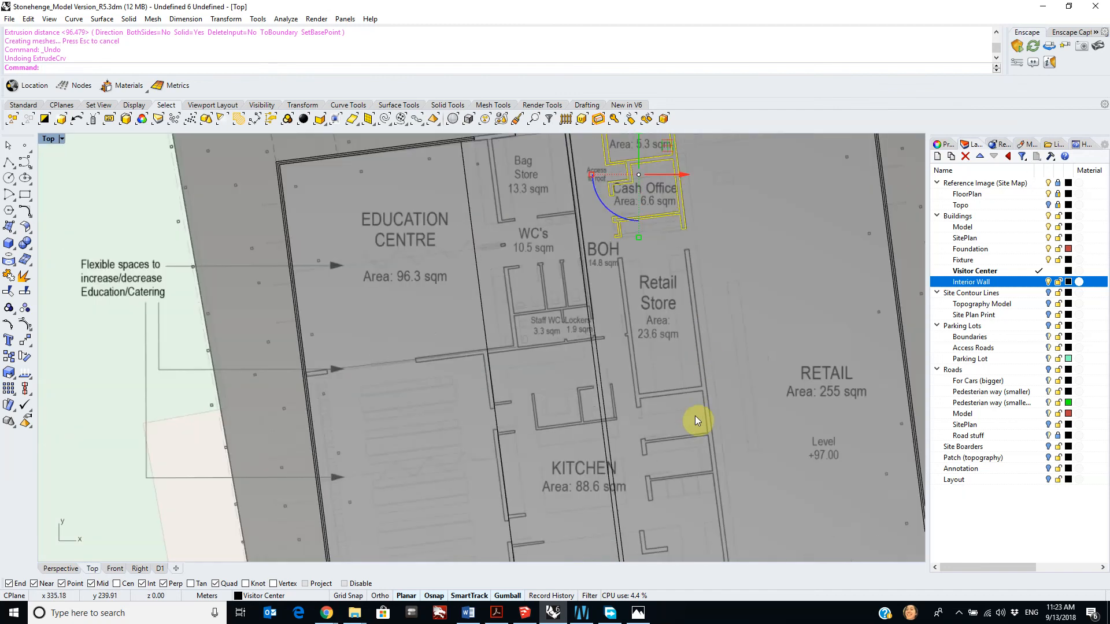